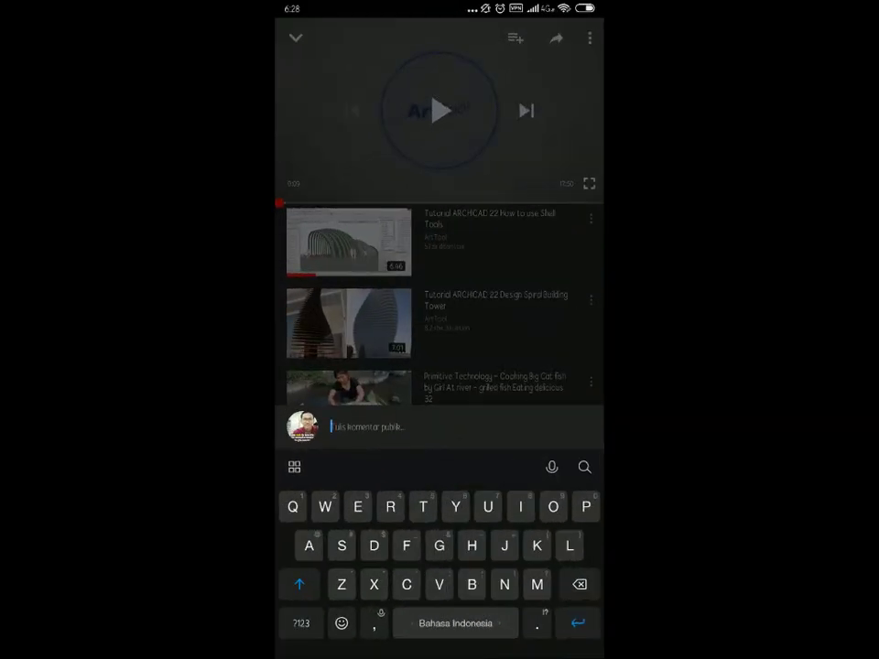
- Start typing a comment beneath the ArchiCAD tutorial video
{"action": "type", "text": "l"}
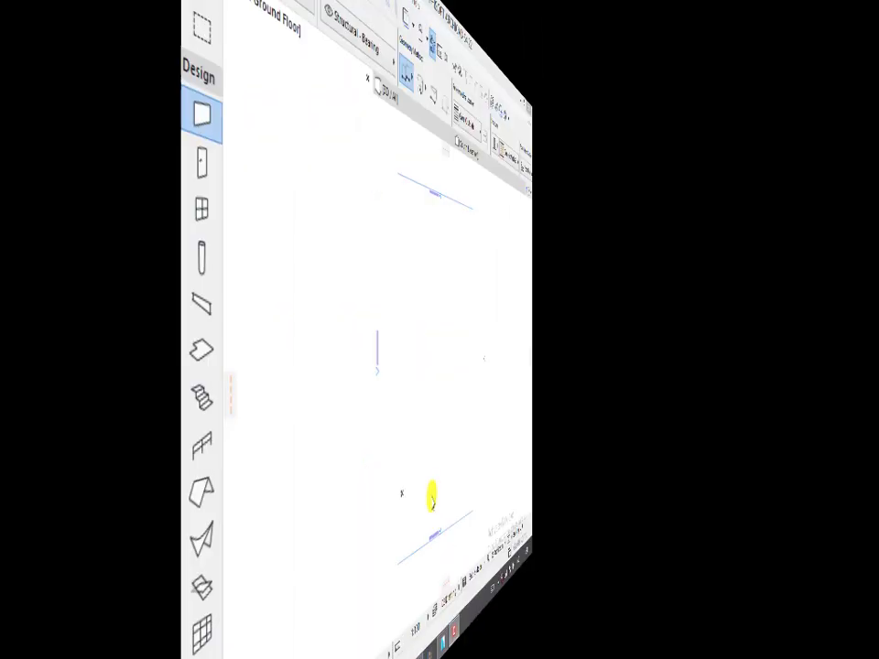
- Open the South Elevation from the plan's south elevation marker
{"action": "scroll", "coordinate": [433, 392], "scroll_direction": "up", "scroll_amount": 2}
{"action": "scroll", "coordinate": [353, 315], "scroll_direction": "down", "scroll_amount": 2}
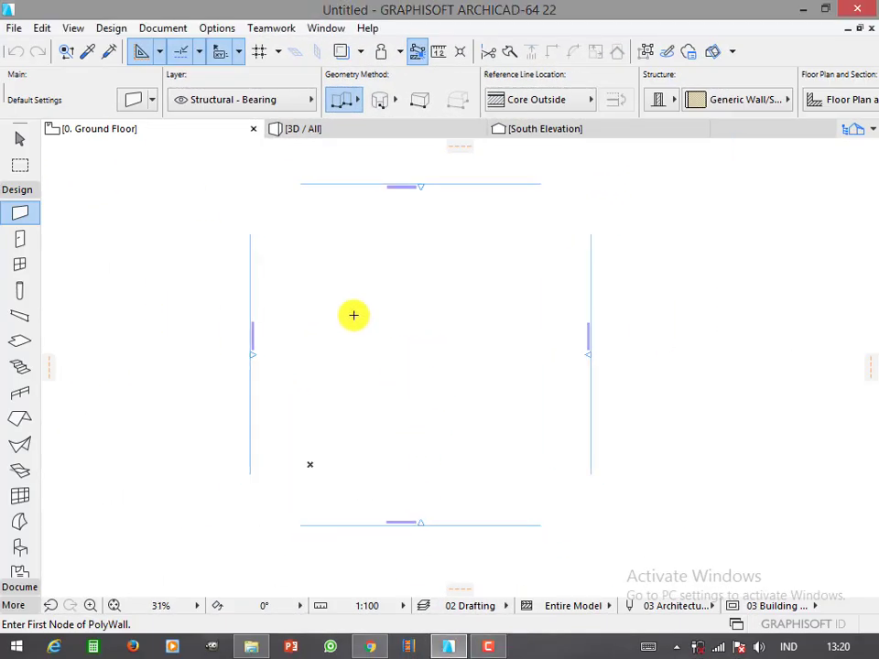
{"action": "left_click", "coordinate": [15, 137]}
{"action": "left_click", "coordinate": [448, 523]}
{"action": "right_click", "coordinate": [477, 477]}
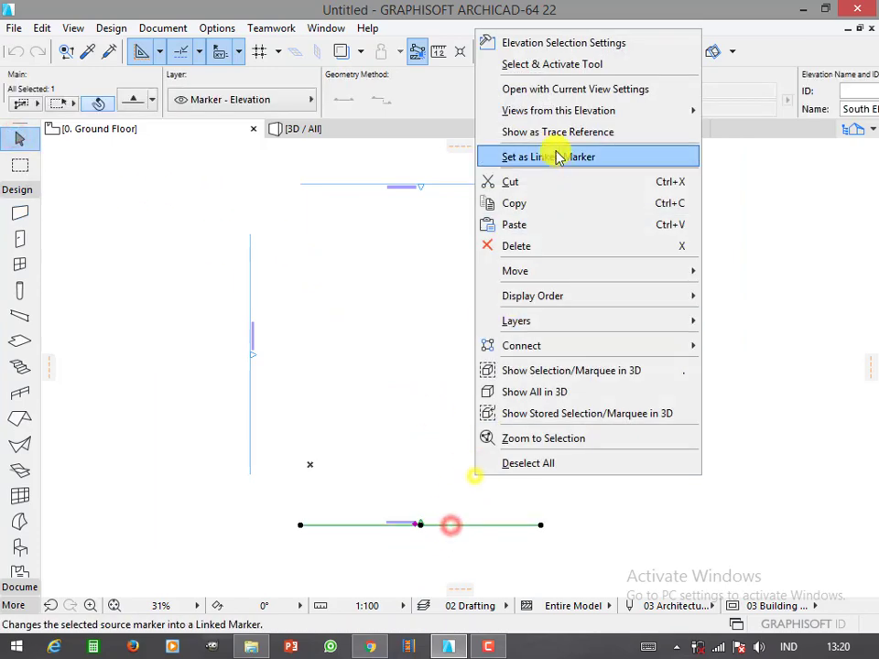
{"action": "left_click", "coordinate": [586, 88]}
- Zoom into the elevation and switch the Toolbox to the Document tool set
{"action": "scroll", "coordinate": [508, 364], "scroll_direction": "up", "scroll_amount": 2}
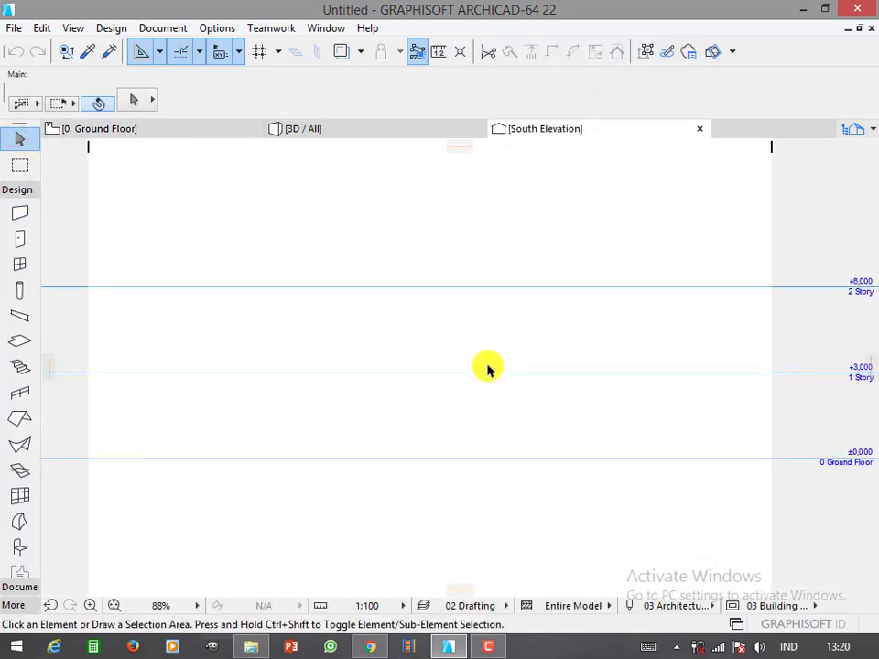
{"action": "scroll", "coordinate": [462, 376], "scroll_direction": "down", "scroll_amount": 1}
{"action": "scroll", "coordinate": [463, 375], "scroll_direction": "up", "scroll_amount": 1}
{"action": "left_click", "coordinate": [870, 126]}
{"action": "left_click", "coordinate": [383, 266]}
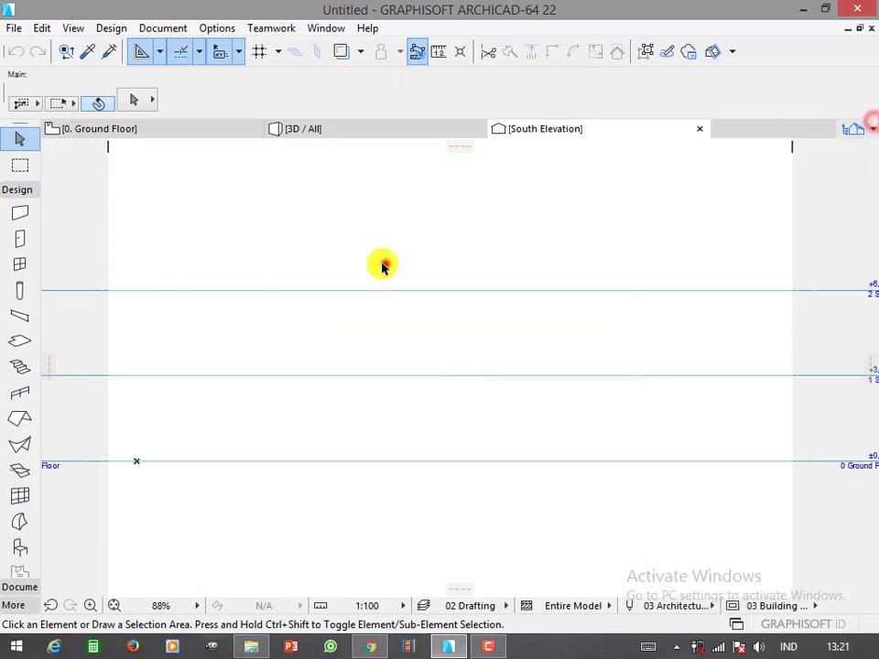
{"action": "left_click", "coordinate": [18, 189]}
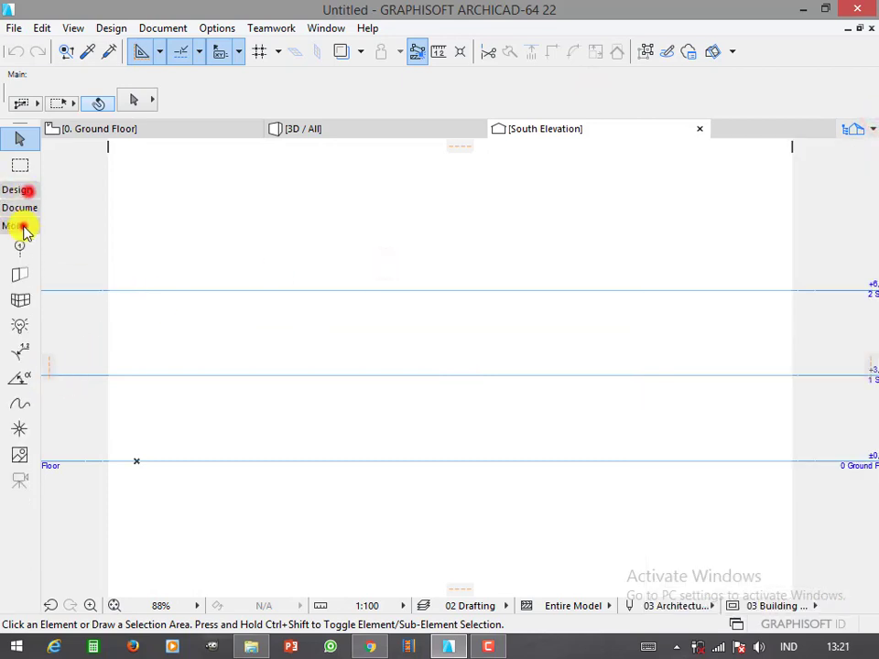
- Draw a vertical line from the first-story level up to the second-story level
{"action": "left_click", "coordinate": [20, 357]}
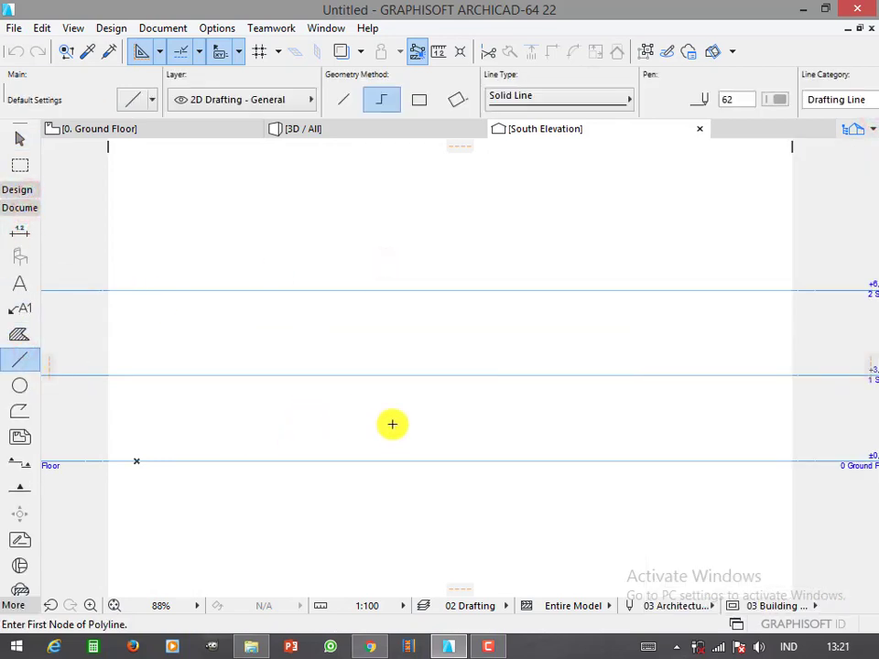
{"action": "left_click", "coordinate": [409, 460]}
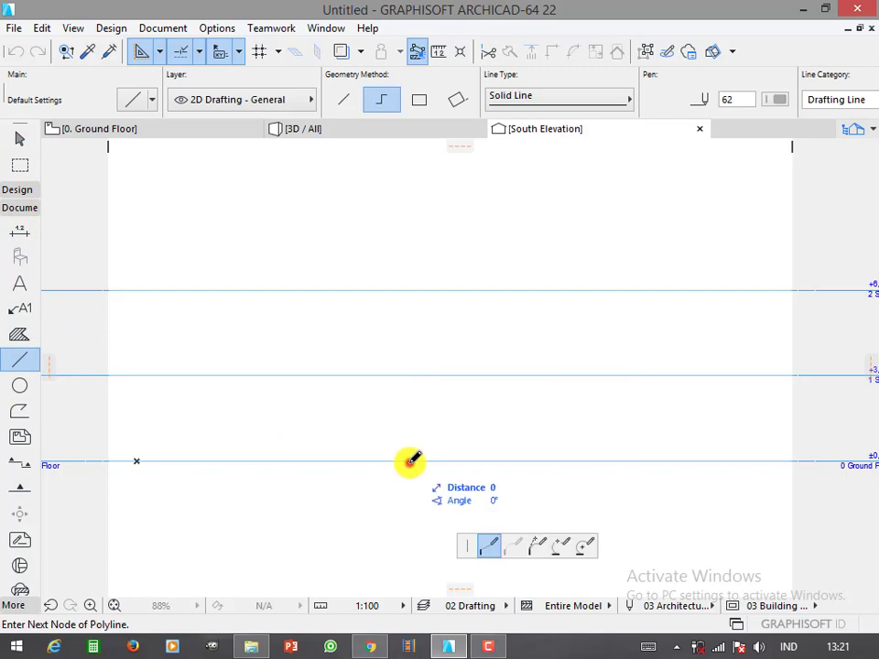
{"action": "left_click", "coordinate": [411, 290]}
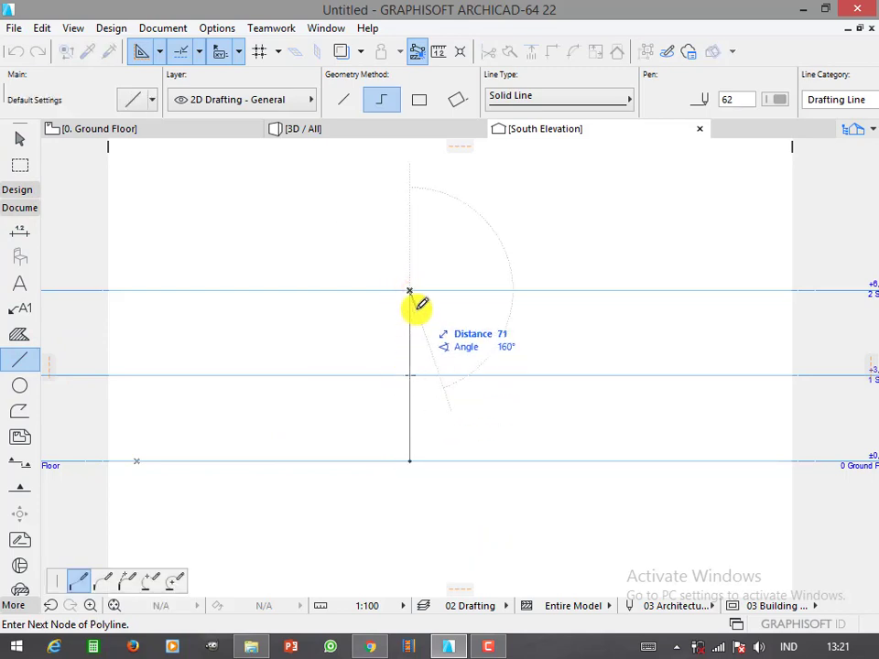
{"action": "key", "text": "Escape"}
{"action": "left_click", "coordinate": [409, 375]}
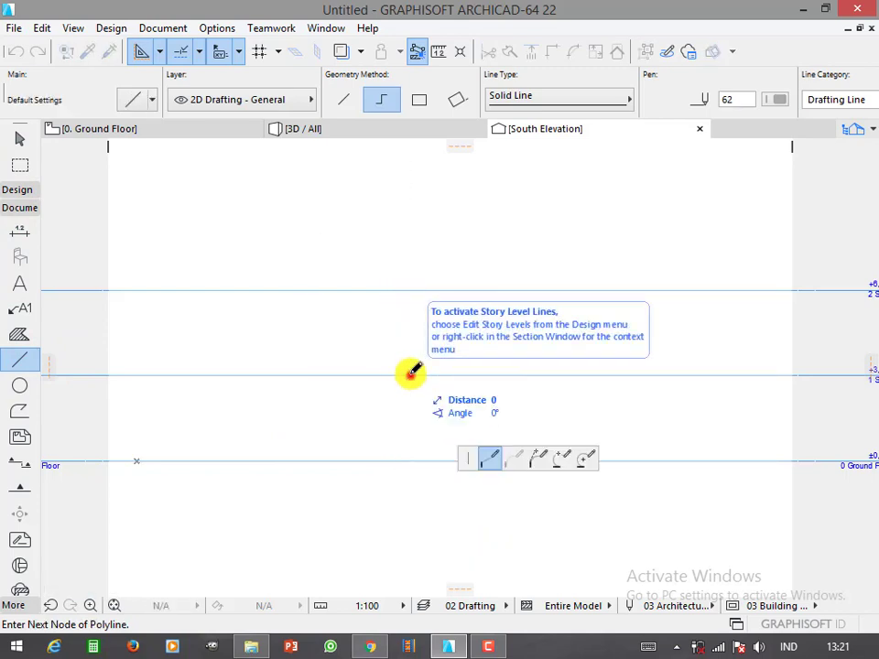
{"action": "double_click", "coordinate": [411, 290]}
- Stretch the line's lower end 35 below the first-story level
{"action": "left_click", "coordinate": [410, 373]}
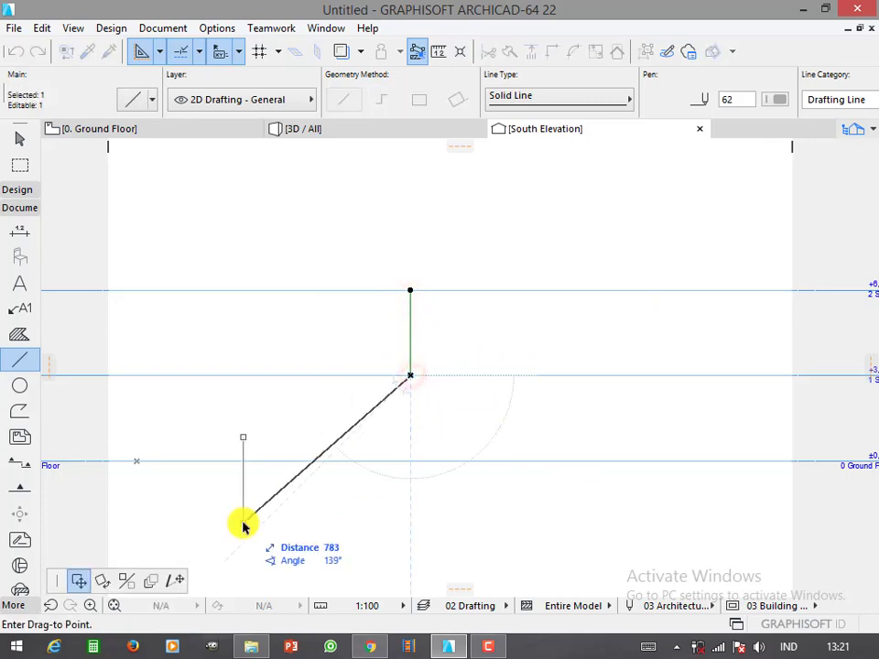
{"action": "left_click", "coordinate": [176, 580]}
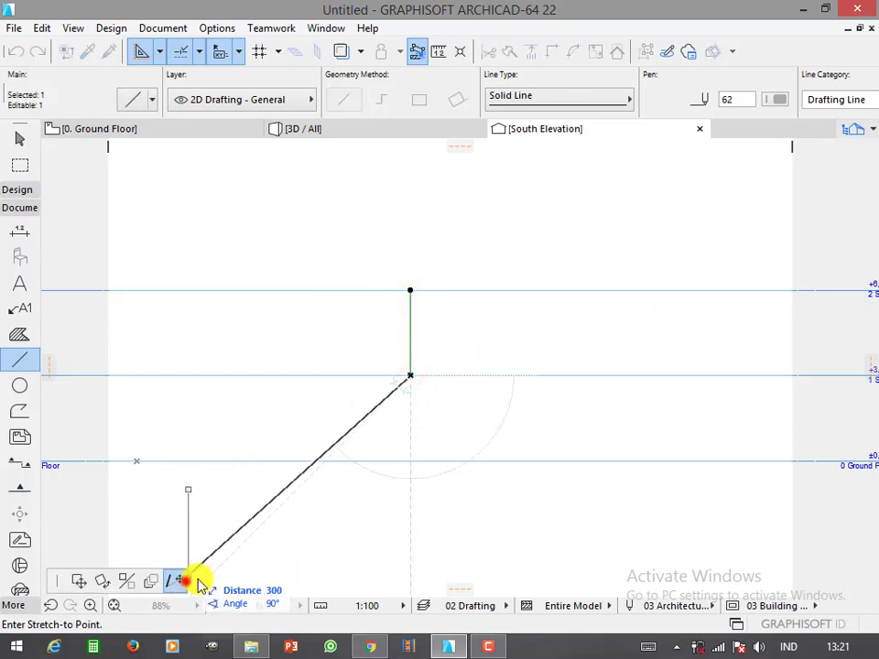
{"action": "left_click", "coordinate": [410, 395]}
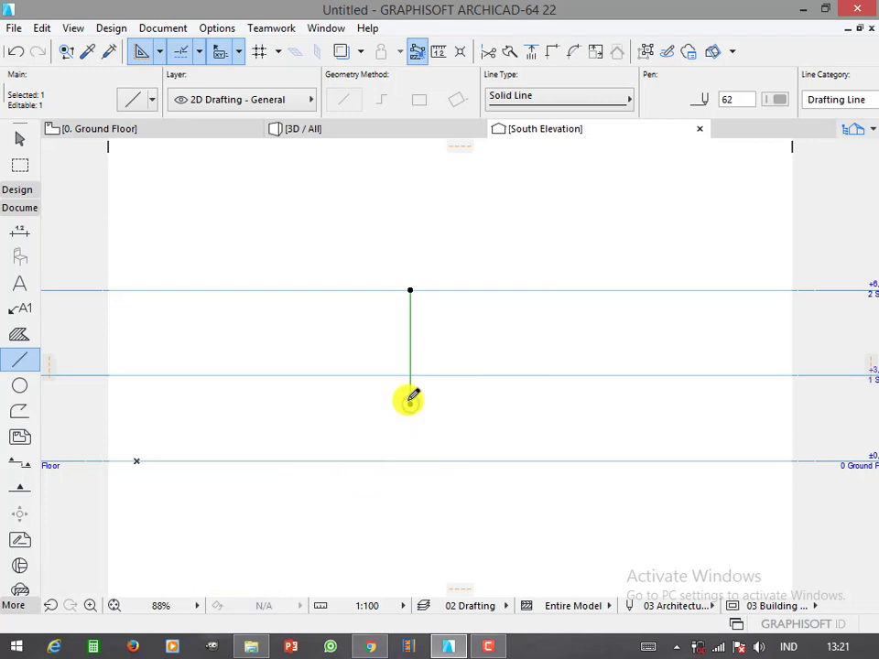
{"action": "left_click", "coordinate": [410, 395]}
{"action": "key", "text": "Return"}
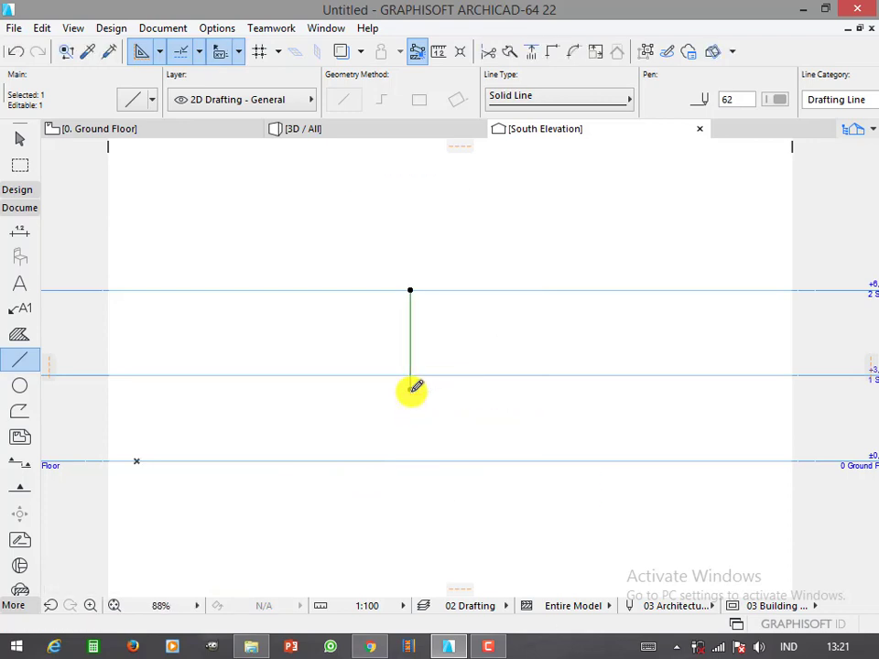
{"action": "key", "text": "ctrl+e"}
{"action": "left_click", "coordinate": [410, 390]}
- Tilt the line about 20° from vertical, pivoting on its lower end
{"action": "left_click", "coordinate": [410, 291]}
{"action": "type", "text": "25"}
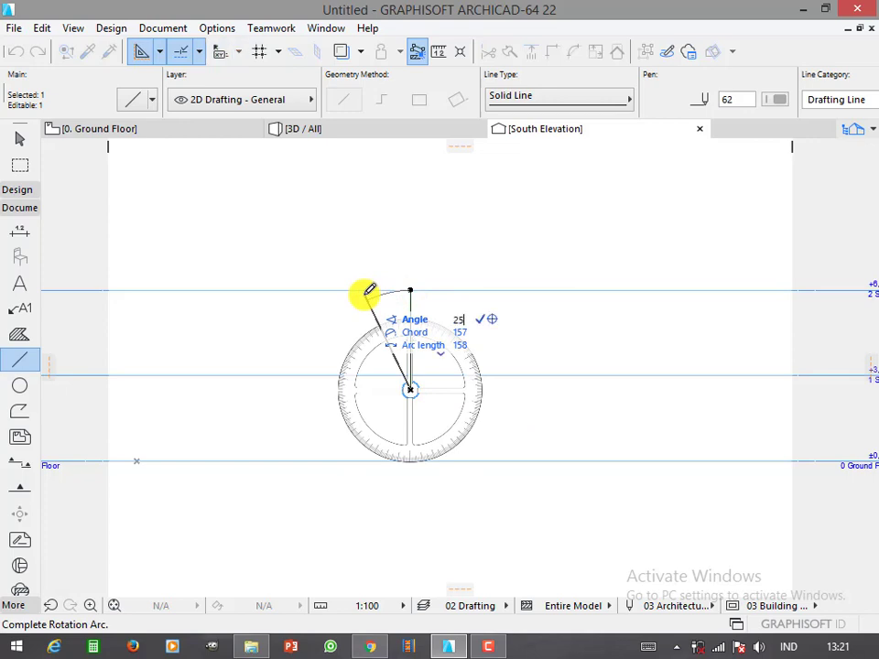
{"action": "key", "text": "Return"}
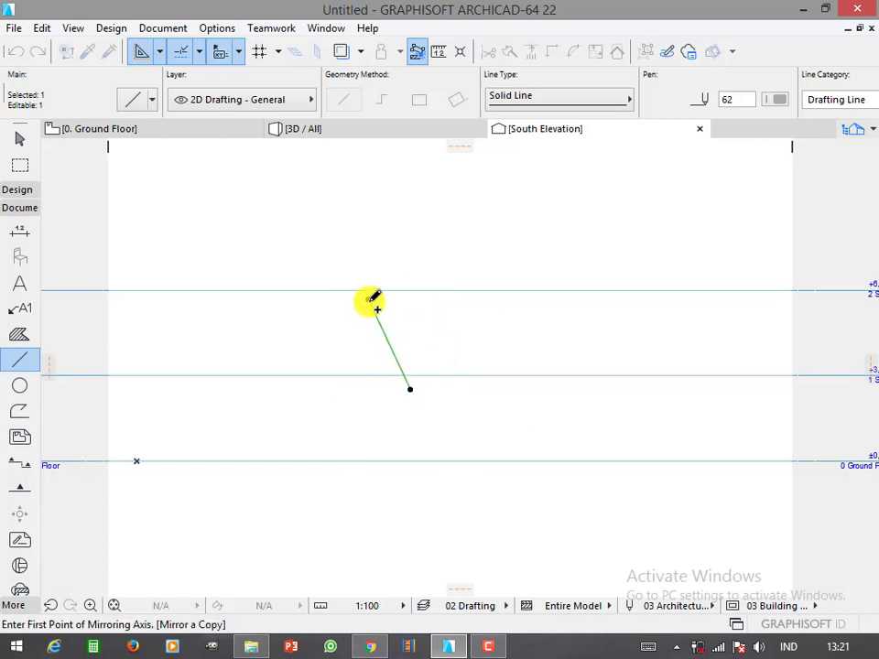
{"action": "key", "text": "ctrl+z"}
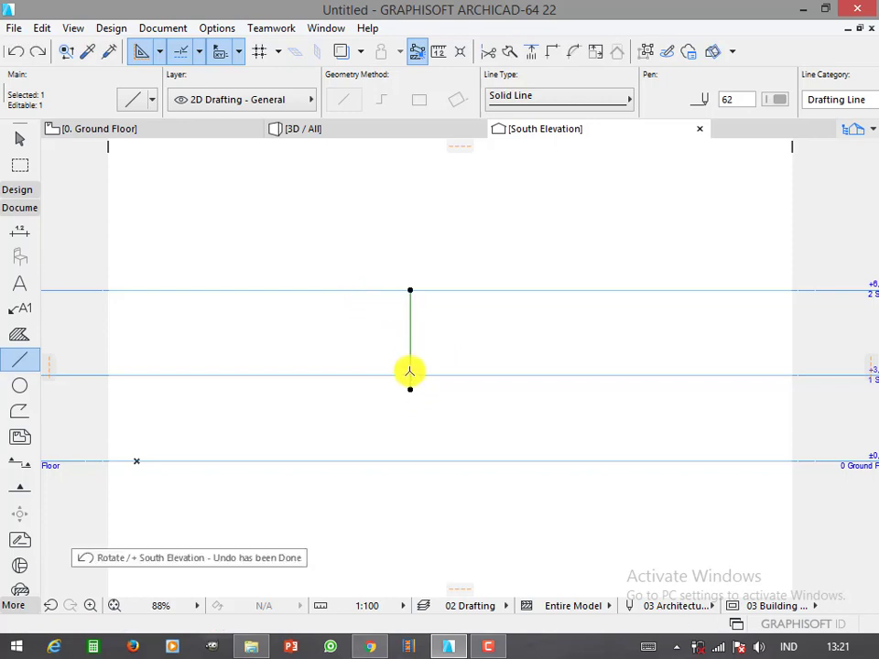
{"action": "key", "text": "ctrl+e"}
{"action": "left_click", "coordinate": [410, 389]}
{"action": "left_click", "coordinate": [407, 292]}
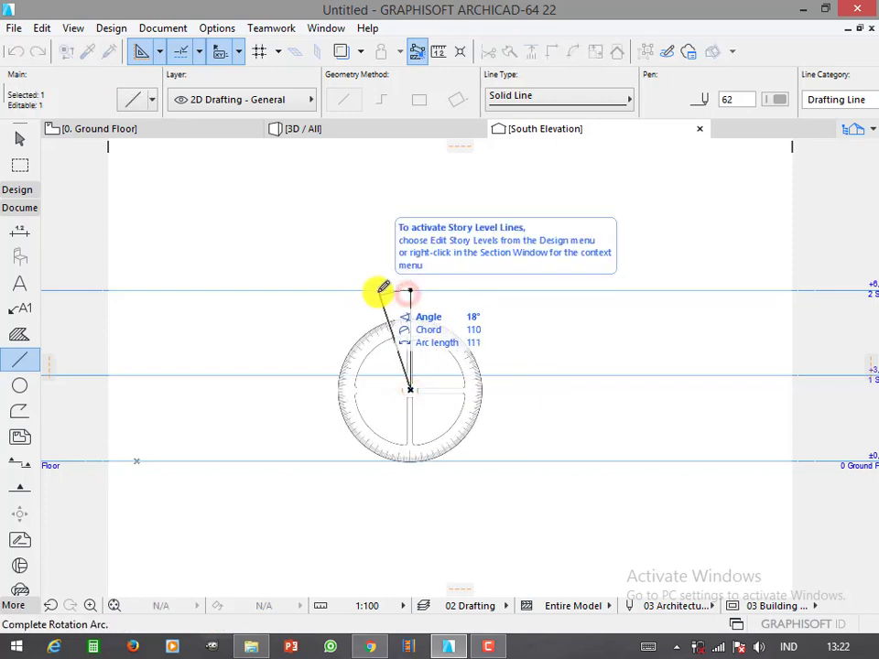
{"action": "left_click", "coordinate": [383, 290]}
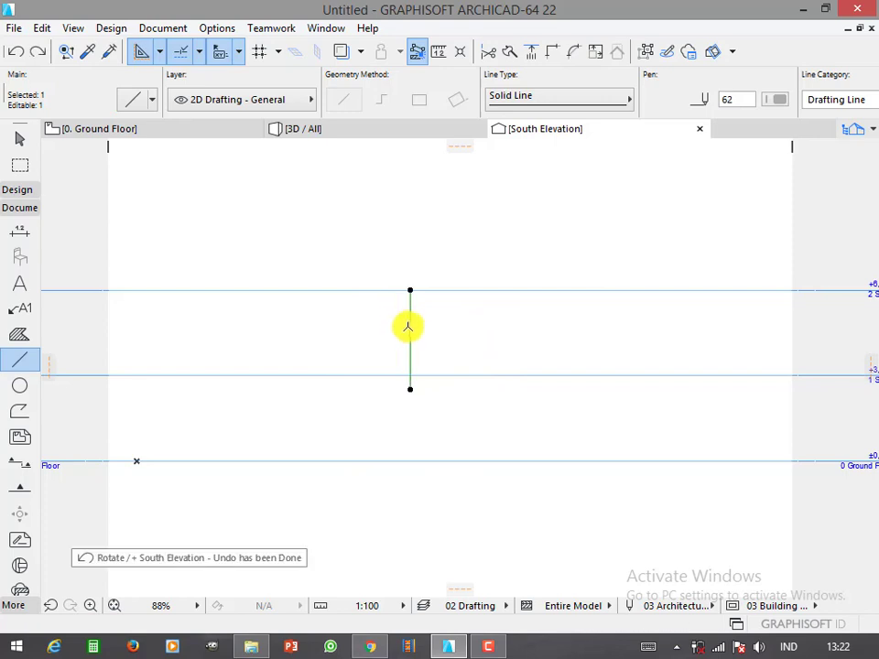
{"action": "key", "text": "ctrl+e"}
{"action": "left_click", "coordinate": [410, 388]}
{"action": "left_click", "coordinate": [410, 317]}
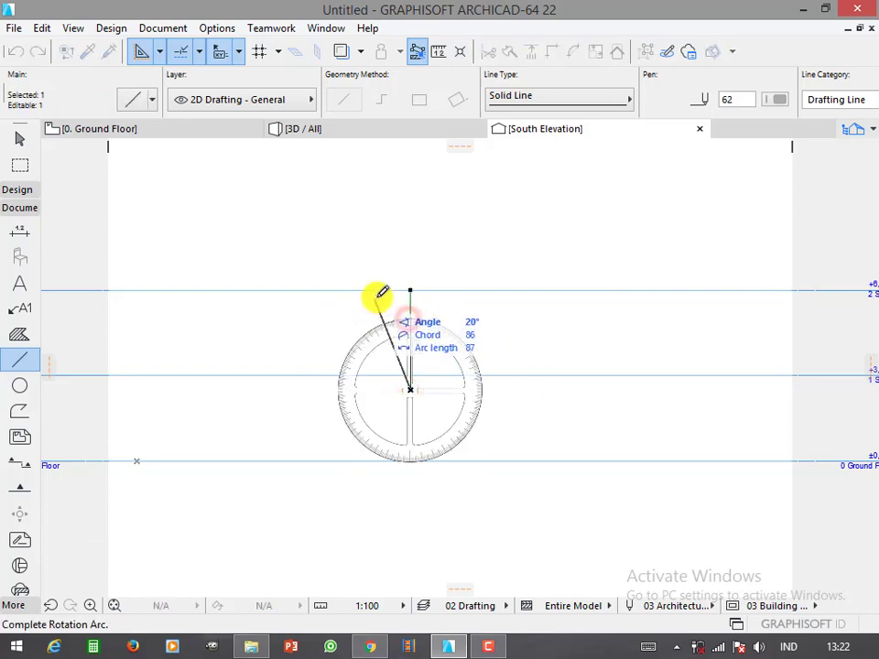
{"action": "type", "text": "20"}
{"action": "left_click", "coordinate": [377, 292]}
- Stretch the tilted line's top end onto the second-story level
{"action": "left_click", "coordinate": [373, 293]}
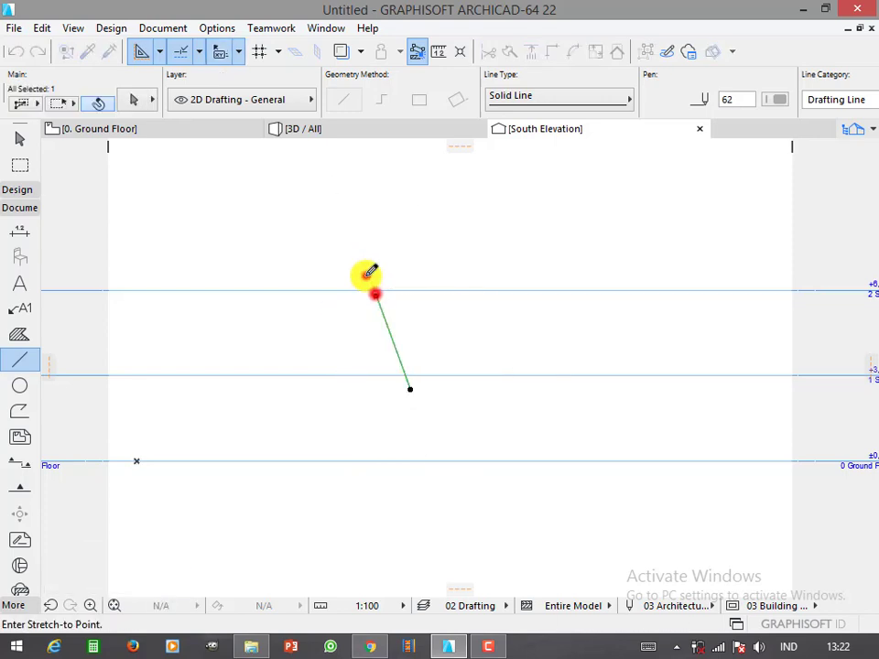
{"action": "left_click", "coordinate": [370, 276]}
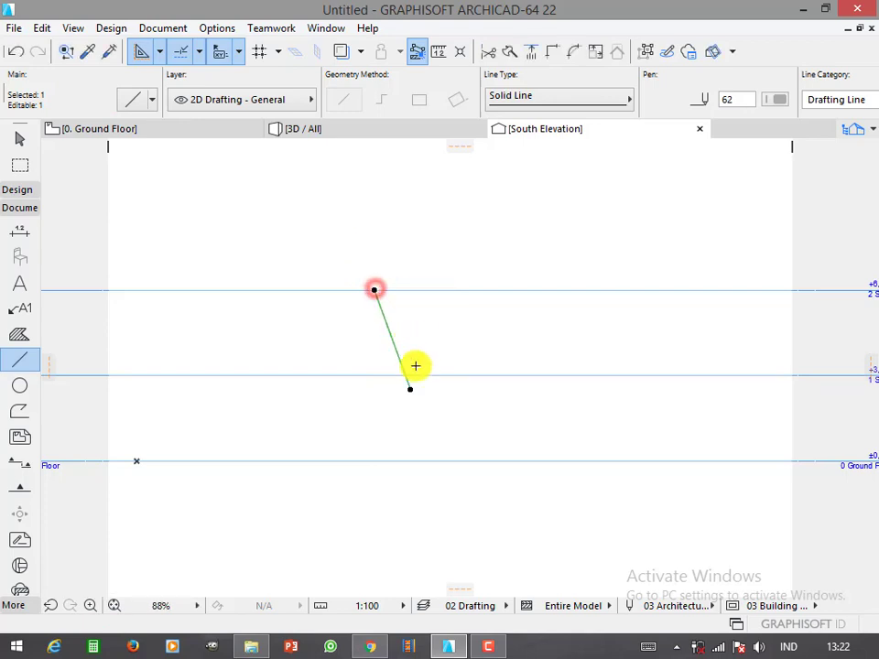
{"action": "key", "text": "Escape"}
{"action": "scroll", "coordinate": [411, 362], "scroll_direction": "down", "scroll_amount": 3}
{"action": "scroll", "coordinate": [389, 330], "scroll_direction": "up", "scroll_amount": 4}
{"action": "left_click", "coordinate": [362, 284]}
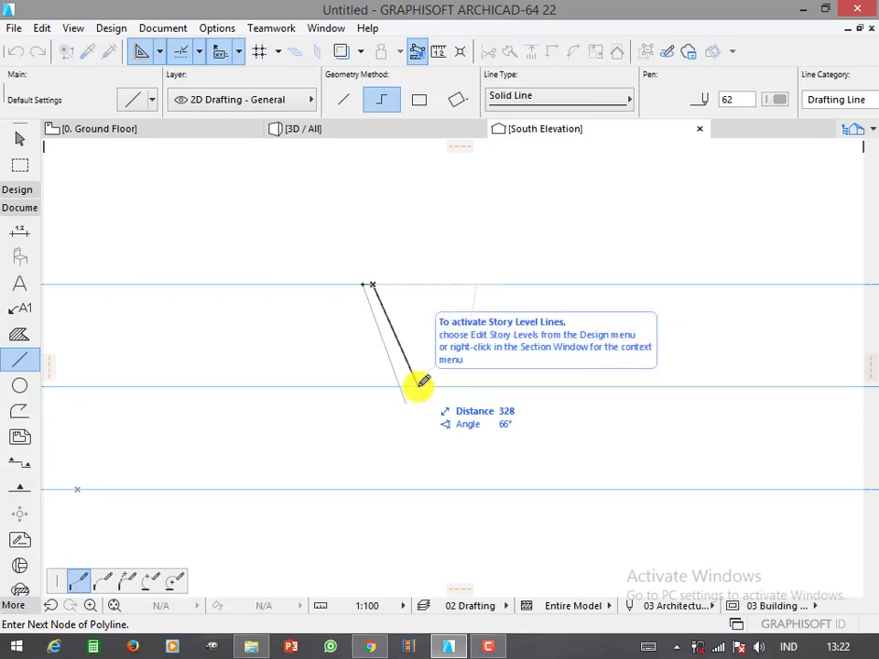
- Finish the second tilted branch line and add a 3-long line across its lower end
{"action": "scroll", "coordinate": [419, 383], "scroll_direction": "up", "scroll_amount": 2}
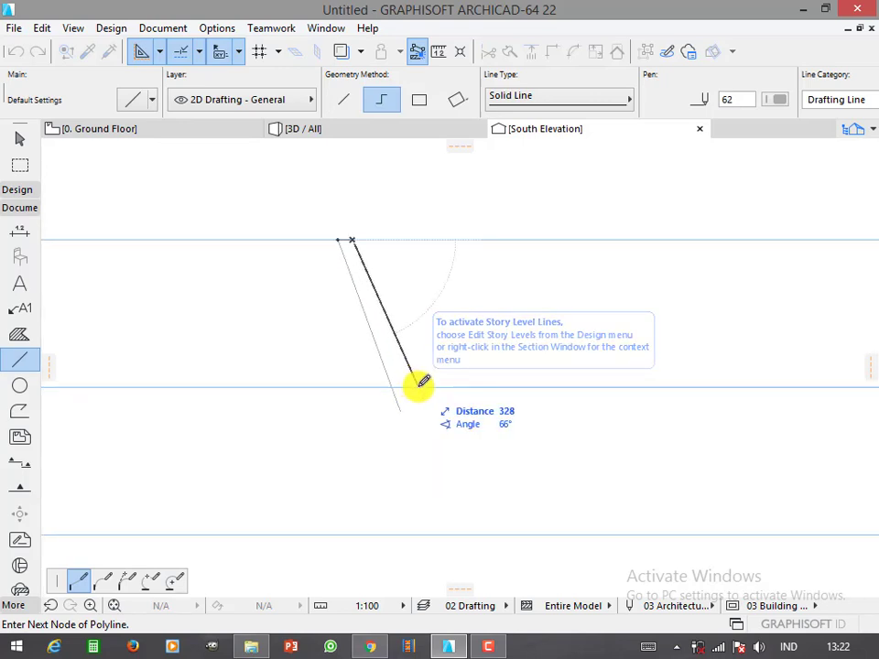
{"action": "double_click", "coordinate": [417, 385]}
{"action": "left_click_drag", "start_coordinate": [283, 198], "coordinate": [420, 413], "text": "shift"}
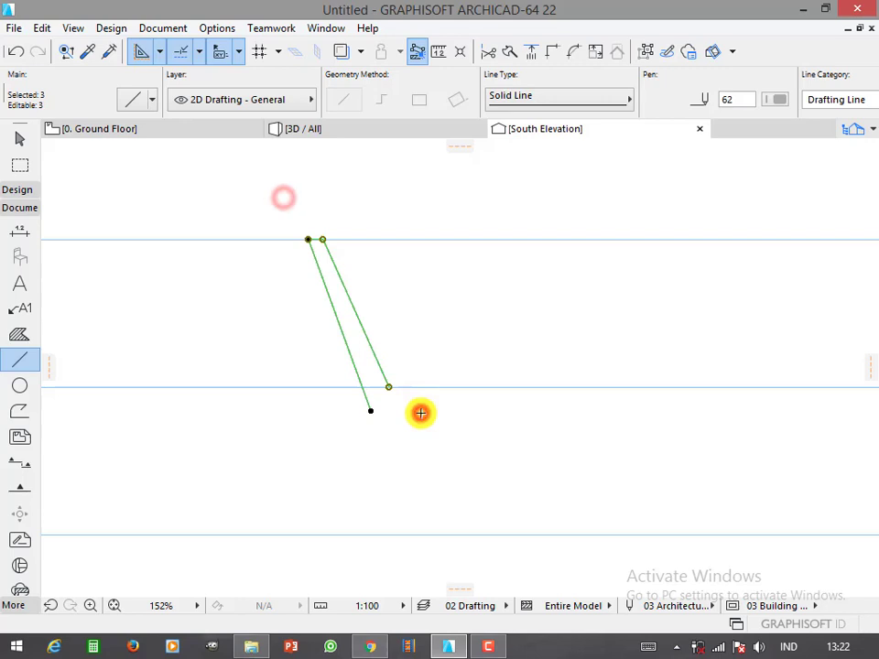
{"action": "key", "text": "Escape"}
{"action": "scroll", "coordinate": [394, 388], "scroll_direction": "up", "scroll_amount": 2}
{"action": "left_click", "coordinate": [388, 387]}
{"action": "type", "text": "3"}
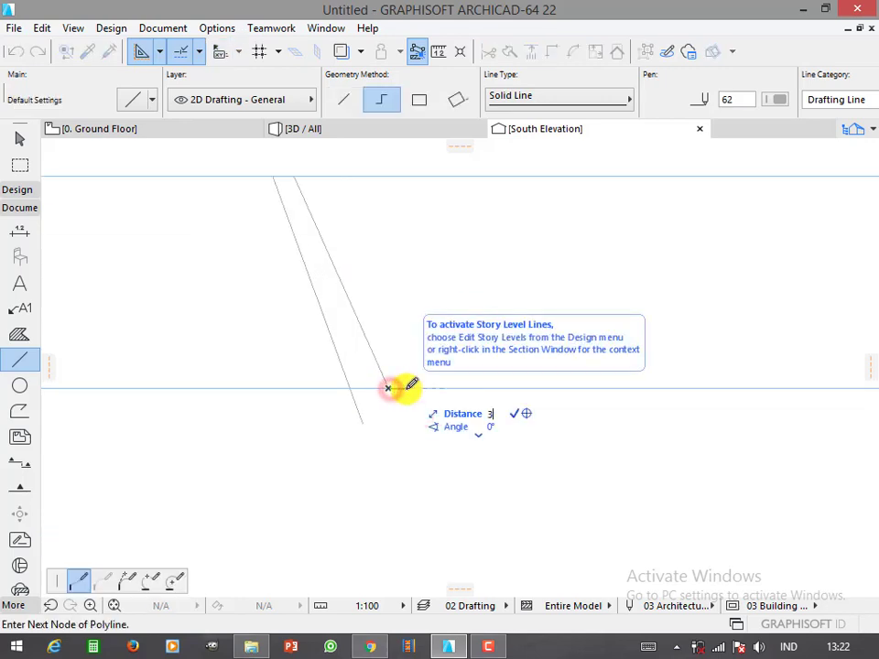
{"action": "key", "text": "Return"}
- Curve the short cap line into a rounded arc at the branch's end
{"action": "left_click", "coordinate": [403, 387]}
{"action": "scroll", "coordinate": [403, 386], "scroll_direction": "up", "scroll_amount": 2}
{"action": "left_click", "coordinate": [395, 385]}
{"action": "left_click", "coordinate": [119, 568]}
{"action": "left_click", "coordinate": [103, 579]}
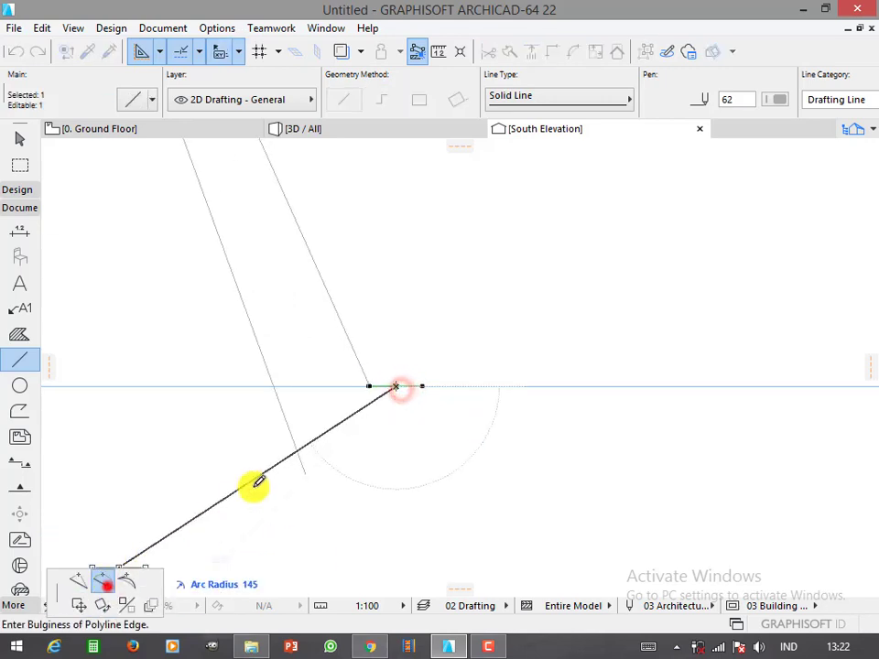
{"action": "left_click", "coordinate": [395, 394]}
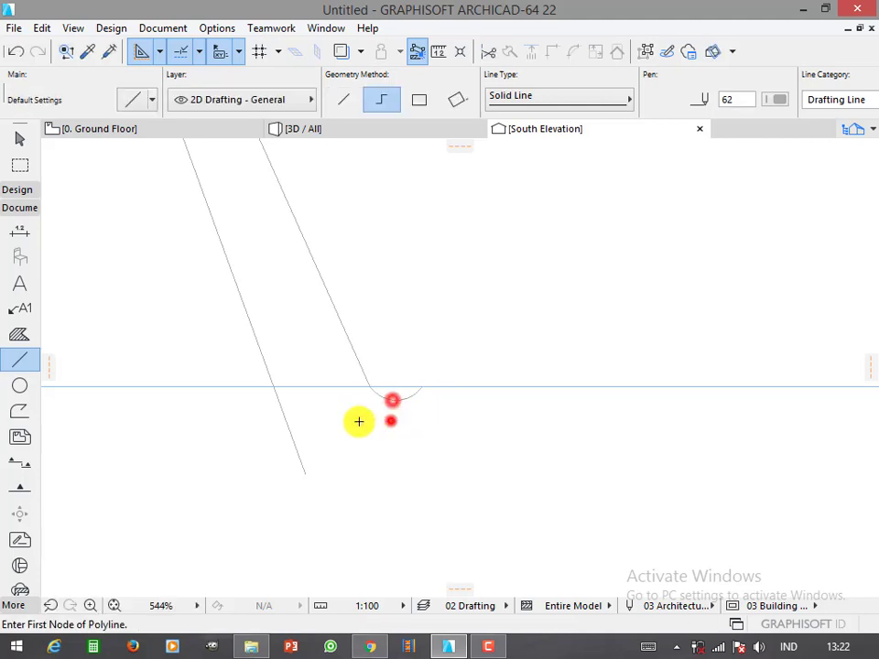
{"action": "scroll", "coordinate": [402, 405], "scroll_direction": "up", "scroll_amount": 4}
{"action": "left_click", "coordinate": [378, 393]}
{"action": "left_click", "coordinate": [385, 400]}
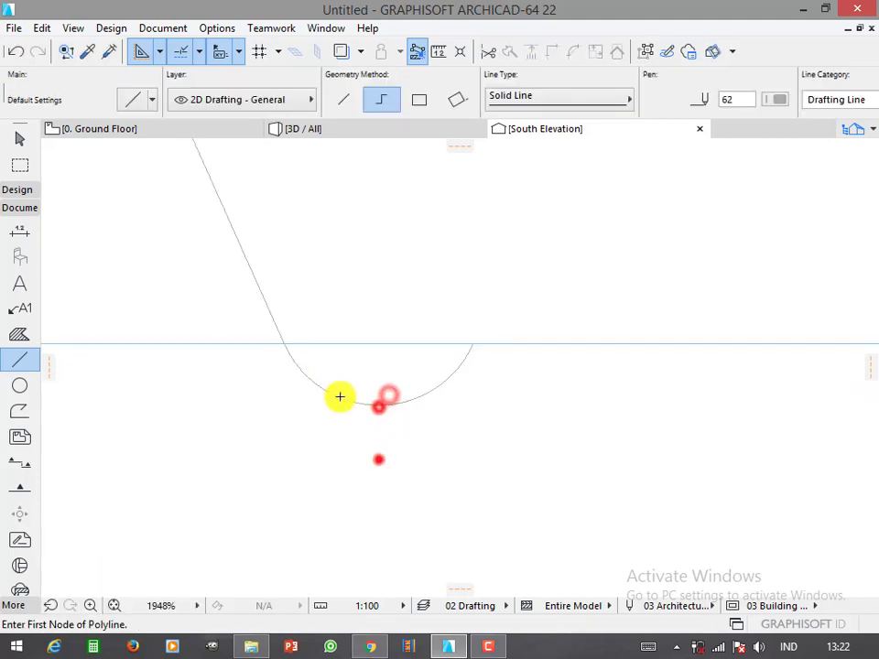
- Mirror a copy of the three branch lines across a vertical axis
{"action": "scroll", "coordinate": [340, 396], "scroll_direction": "down", "scroll_amount": 4}
{"action": "scroll", "coordinate": [372, 434], "scroll_direction": "down", "scroll_amount": 2}
{"action": "left_click_drag", "start_coordinate": [227, 220], "coordinate": [327, 426]}
{"action": "left_click", "coordinate": [328, 425]}
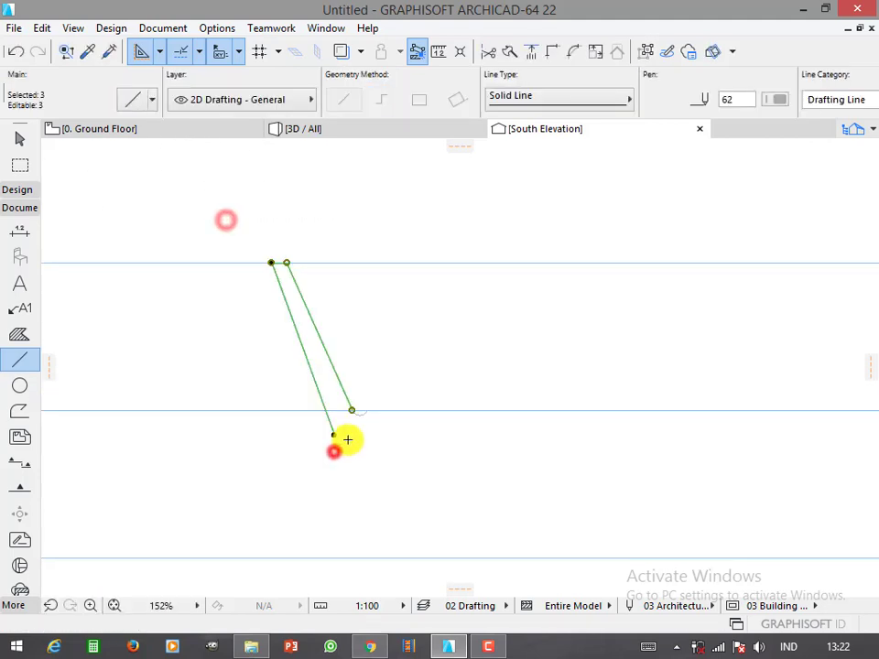
{"action": "scroll", "coordinate": [348, 421], "scroll_direction": "up", "scroll_amount": 3}
{"action": "key", "text": "ctrl+alt+m"}
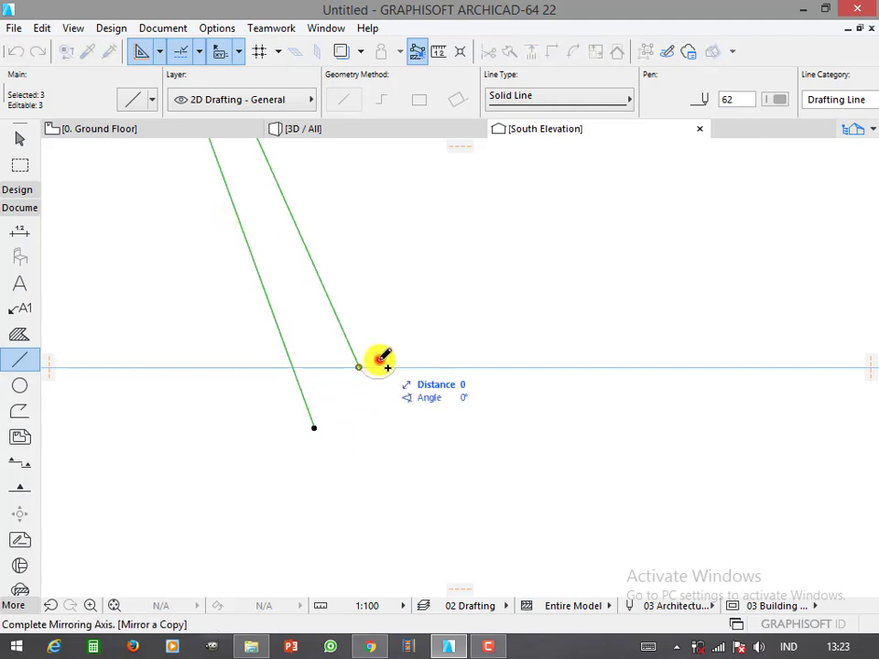
{"action": "left_click", "coordinate": [386, 436]}
{"action": "scroll", "coordinate": [386, 349], "scroll_direction": "down", "scroll_amount": 1}
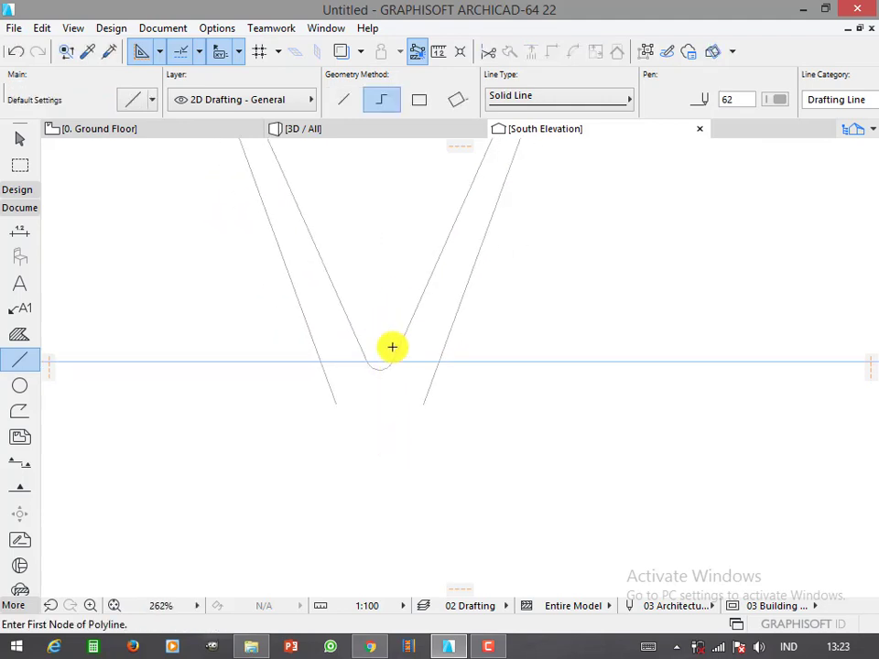
{"action": "scroll", "coordinate": [392, 347], "scroll_direction": "down", "scroll_amount": 1}
{"action": "left_click", "coordinate": [414, 385]}
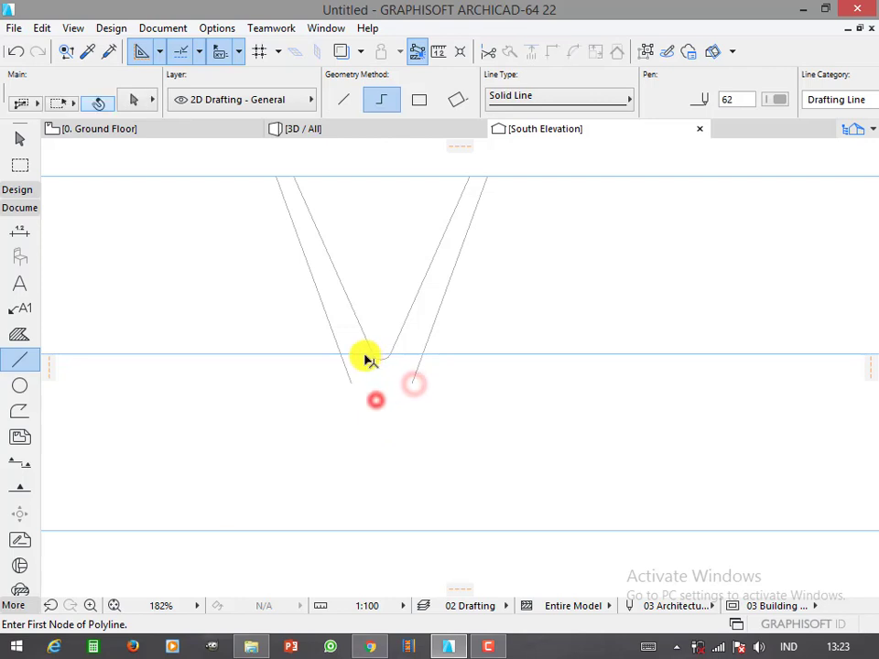
- Draw a three-sided trunk polyline from below the V down to ground level
{"action": "left_click", "coordinate": [370, 360]}
{"action": "left_click", "coordinate": [400, 336]}
{"action": "left_click", "coordinate": [386, 374]}
{"action": "left_click", "coordinate": [353, 384]}
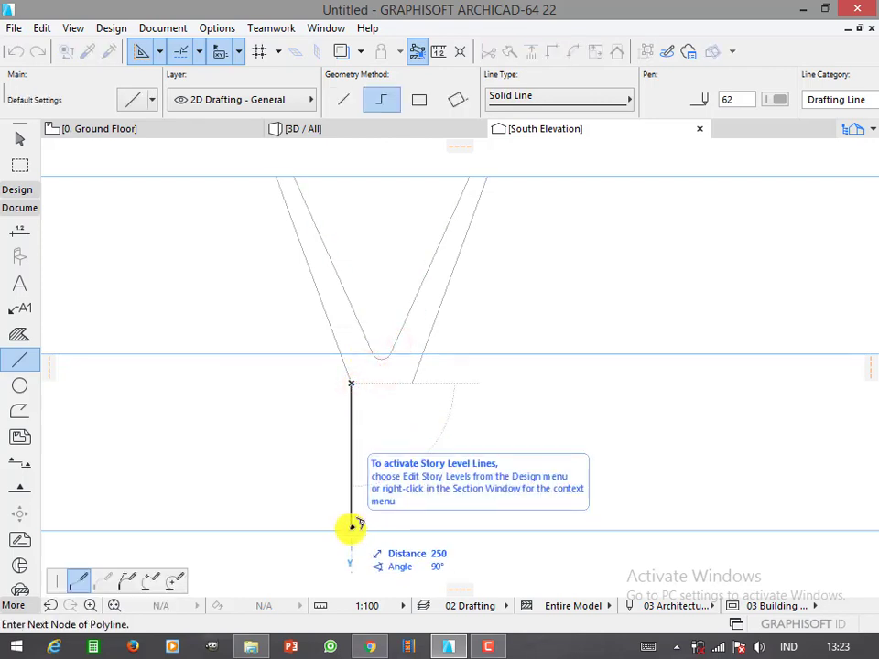
{"action": "left_click", "coordinate": [352, 528]}
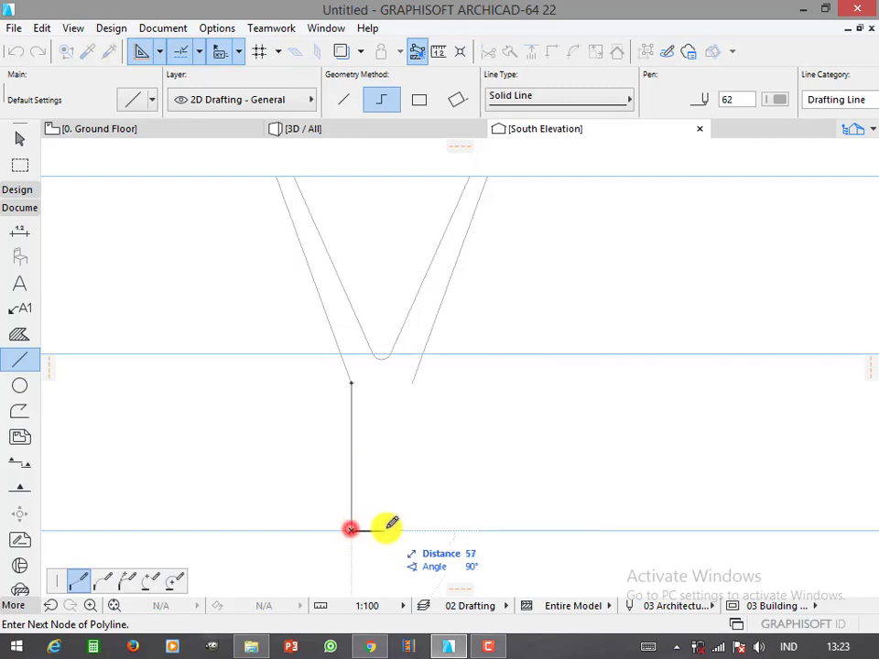
{"action": "left_click", "coordinate": [415, 383]}
- Move the trunk's bottom-right and bottom-left corners to new positions
{"action": "left_click", "coordinate": [412, 527]}
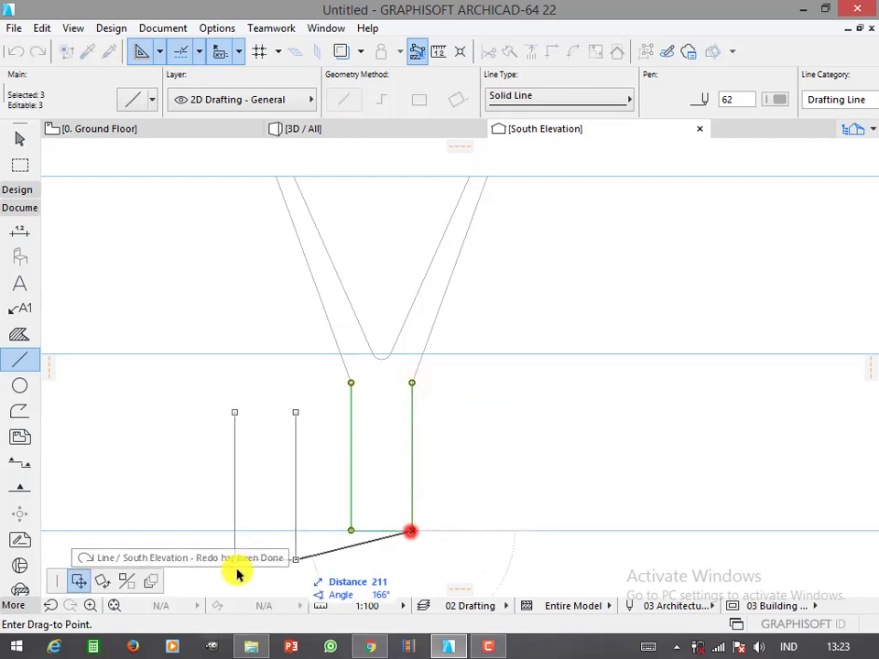
{"action": "left_click", "coordinate": [412, 528]}
{"action": "left_click", "coordinate": [413, 529]}
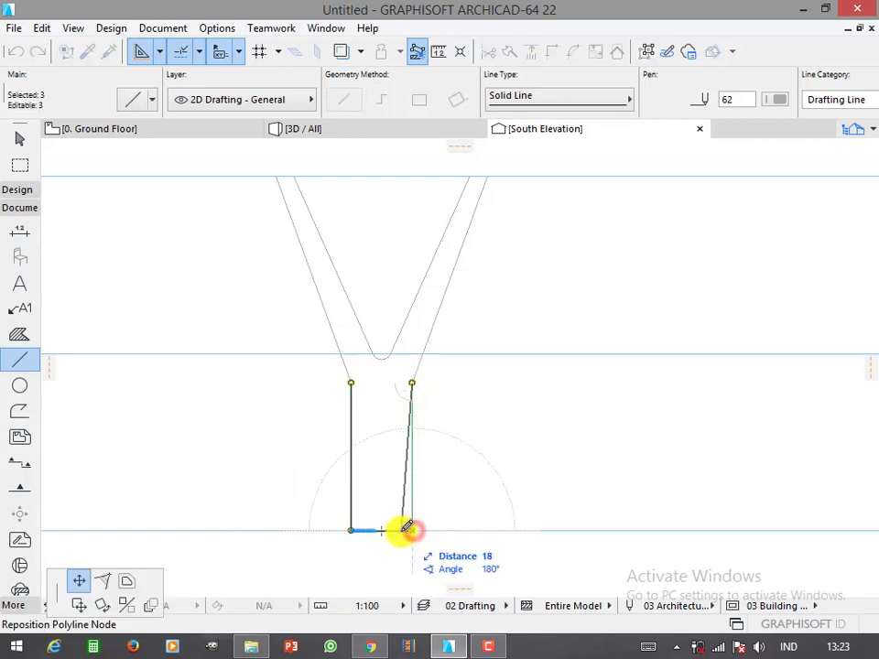
{"action": "key", "text": "Return"}
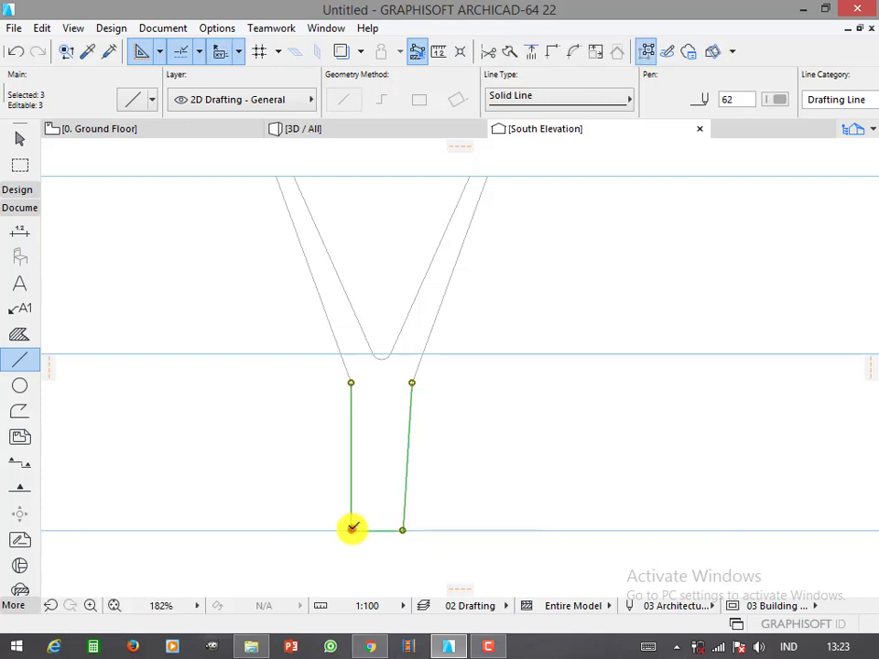
{"action": "left_click", "coordinate": [351, 528]}
{"action": "key", "text": "Return"}
- Undo the last corner move and attach the trunk's top corners to the branch lines
{"action": "scroll", "coordinate": [416, 467], "scroll_direction": "down", "scroll_amount": 4}
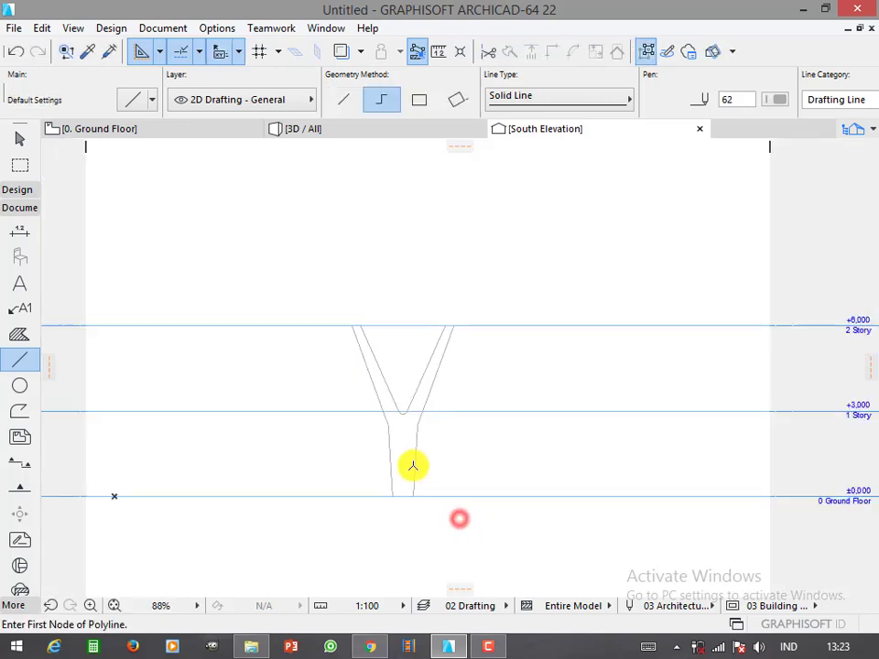
{"action": "scroll", "coordinate": [403, 466], "scroll_direction": "up", "scroll_amount": 2}
{"action": "scroll", "coordinate": [402, 462], "scroll_direction": "up", "scroll_amount": 3}
{"action": "key", "text": "ctrl+z"}
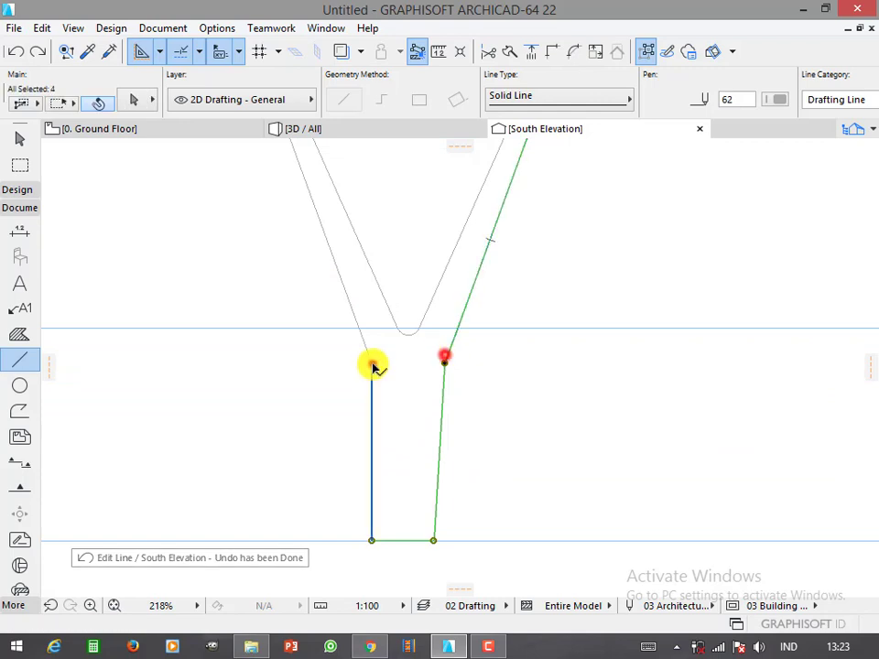
{"action": "left_click", "coordinate": [370, 362]}
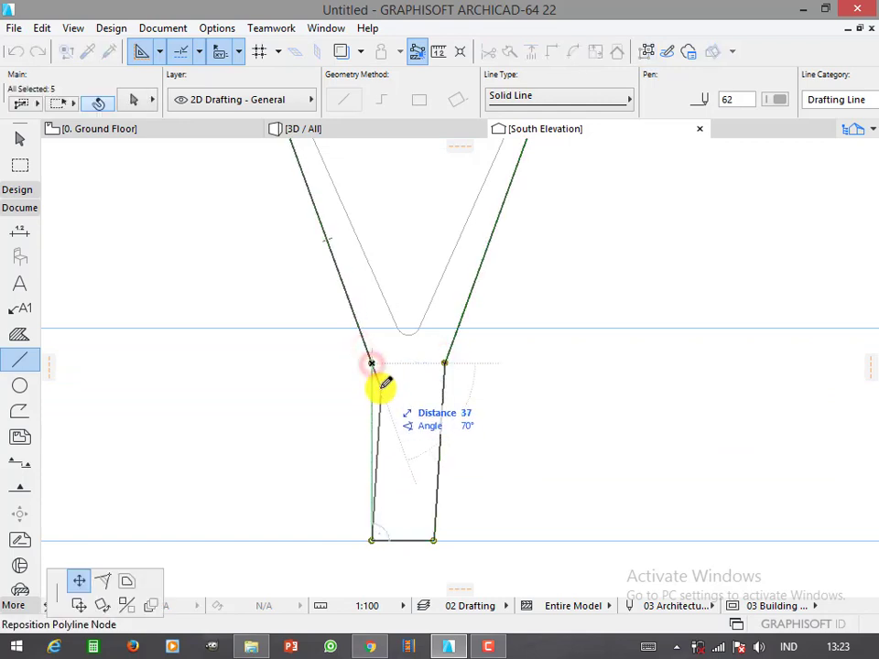
{"action": "left_click", "coordinate": [378, 383]}
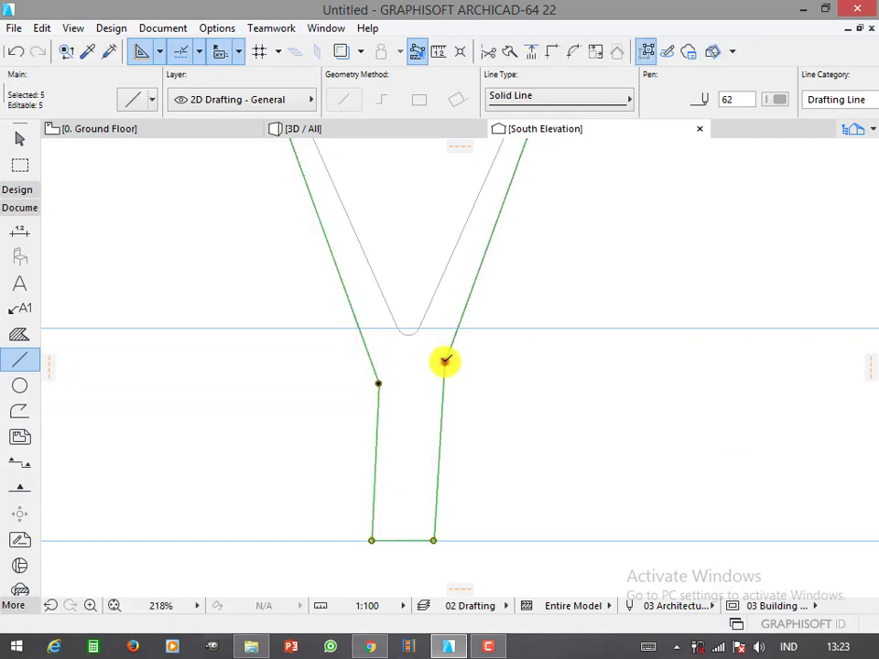
{"action": "left_click", "coordinate": [445, 362]}
{"action": "left_click", "coordinate": [436, 384]}
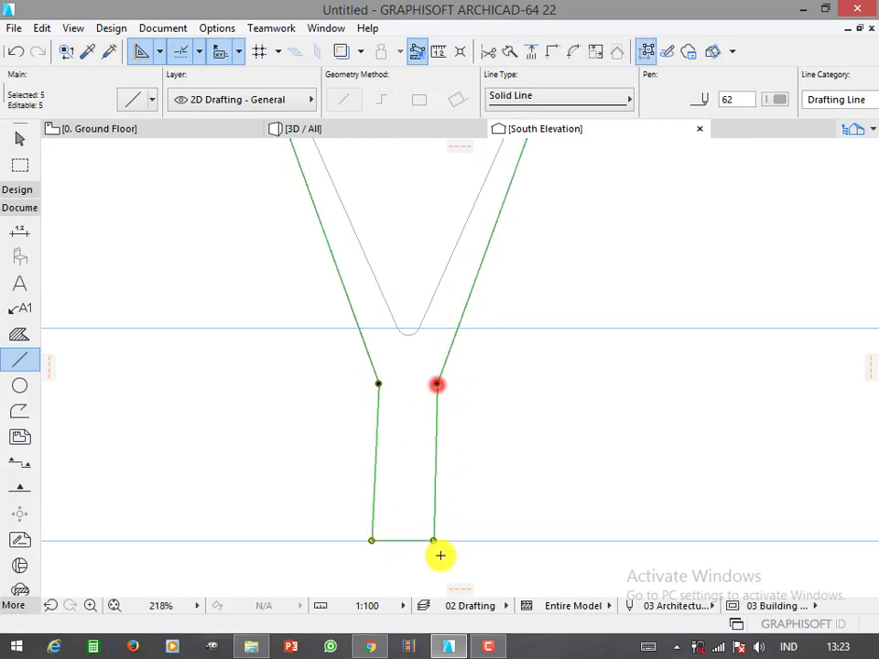
{"action": "left_click", "coordinate": [434, 540]}
{"action": "left_click", "coordinate": [437, 383]}
{"action": "left_click", "coordinate": [438, 383]}
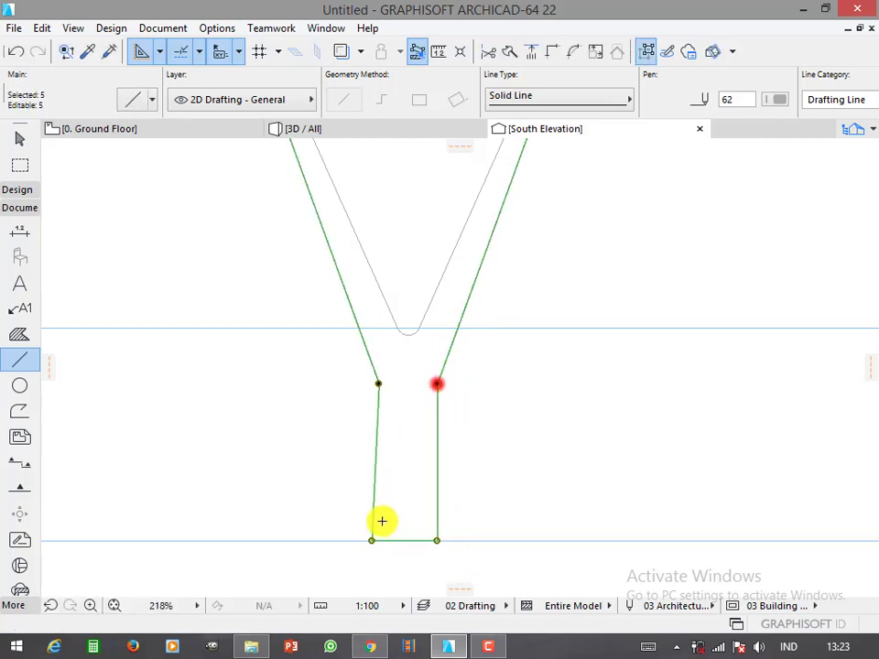
- Straighten the trunk's left side and move both bottom corners slightly inward
{"action": "left_click", "coordinate": [372, 538]}
{"action": "left_click", "coordinate": [379, 385]}
{"action": "scroll", "coordinate": [367, 541], "scroll_direction": "up", "scroll_amount": 3}
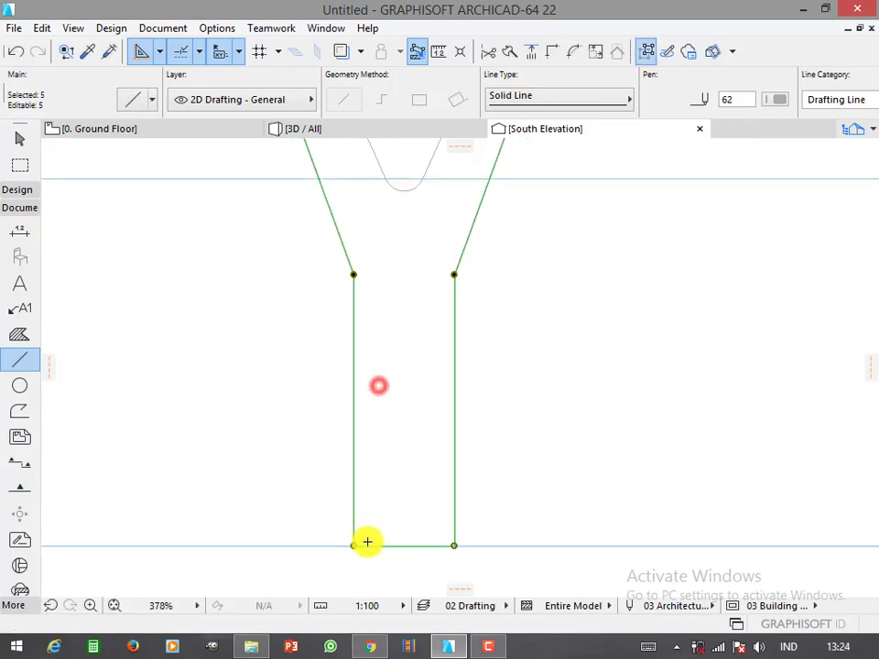
{"action": "left_click", "coordinate": [355, 544]}
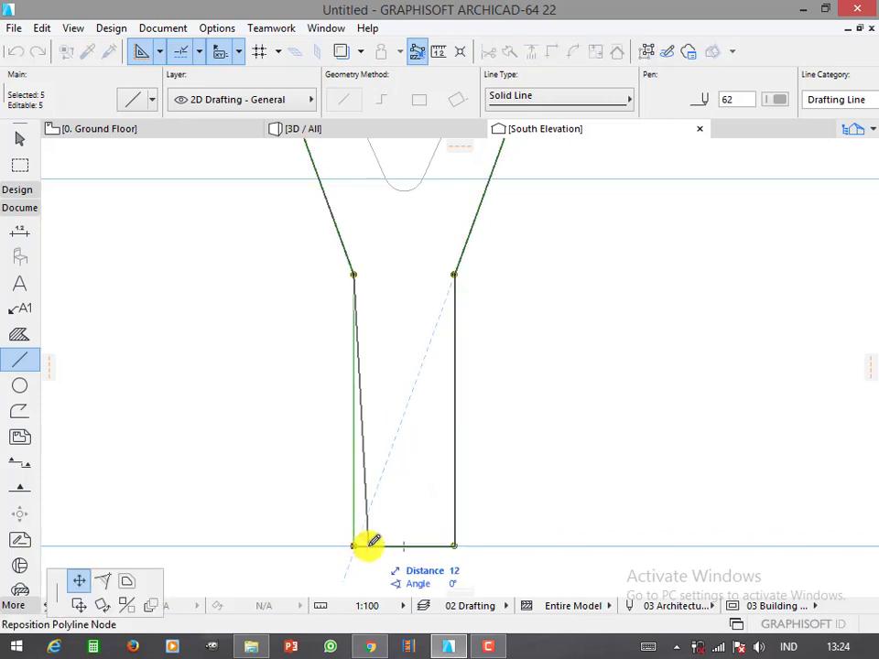
{"action": "left_click", "coordinate": [367, 543]}
{"action": "left_click", "coordinate": [453, 544]}
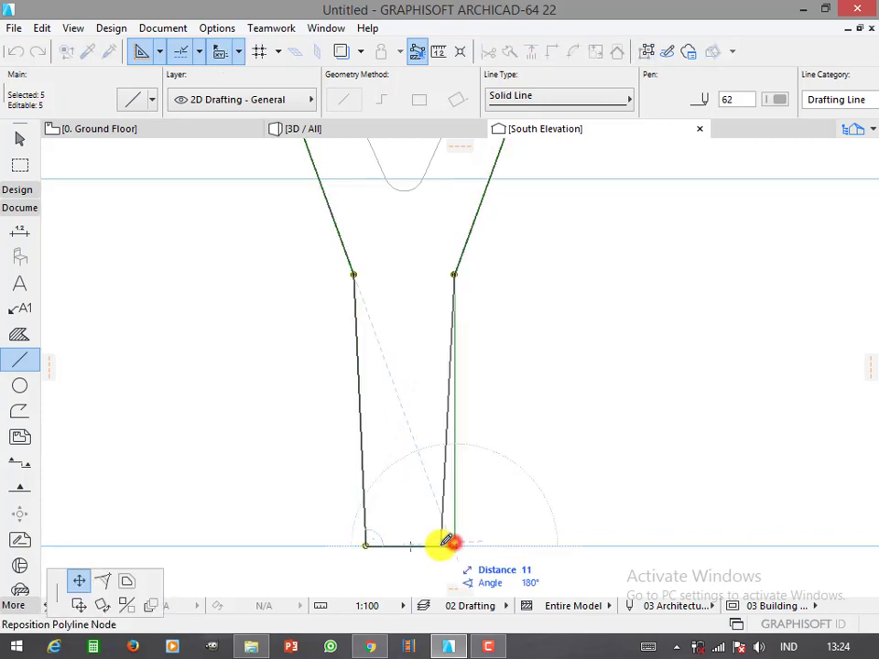
{"action": "left_click", "coordinate": [441, 544]}
{"action": "scroll", "coordinate": [431, 524], "scroll_direction": "down", "scroll_amount": 3}
- Trace the Y outline as a closed polygon Morph
{"action": "scroll", "coordinate": [484, 488], "scroll_direction": "down", "scroll_amount": 2}
{"action": "key", "text": "Escape"}
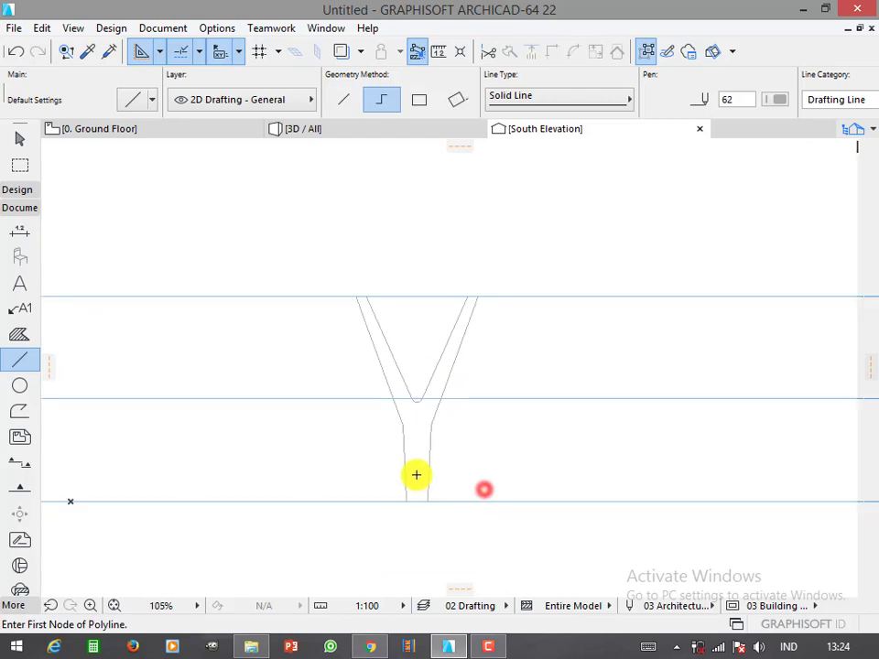
{"action": "scroll", "coordinate": [447, 372], "scroll_direction": "up", "scroll_amount": 1}
{"action": "scroll", "coordinate": [423, 409], "scroll_direction": "up", "scroll_amount": 1}
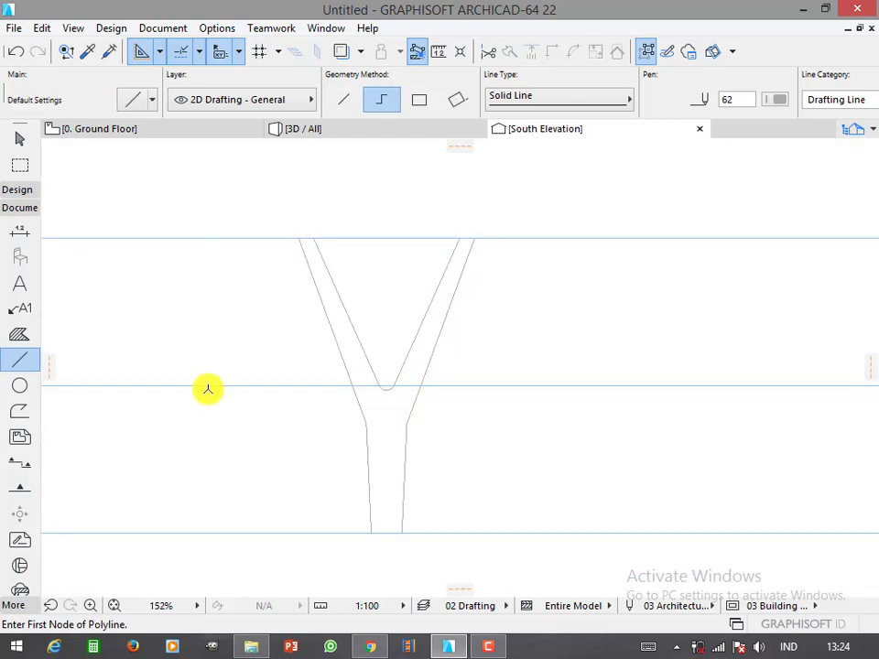
{"action": "left_click", "coordinate": [16, 190]}
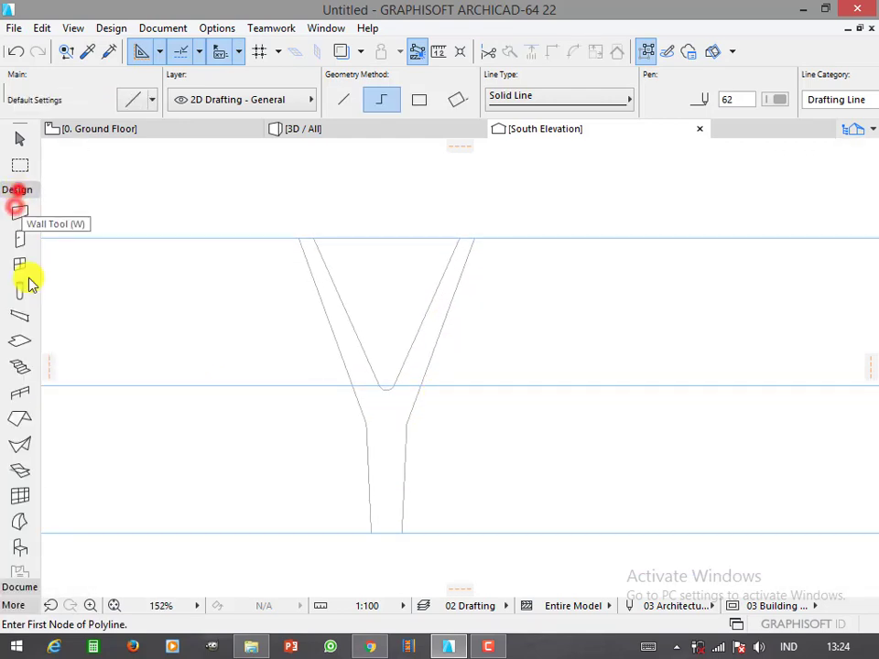
{"action": "left_click", "coordinate": [17, 524]}
{"action": "left_click", "coordinate": [302, 237]}
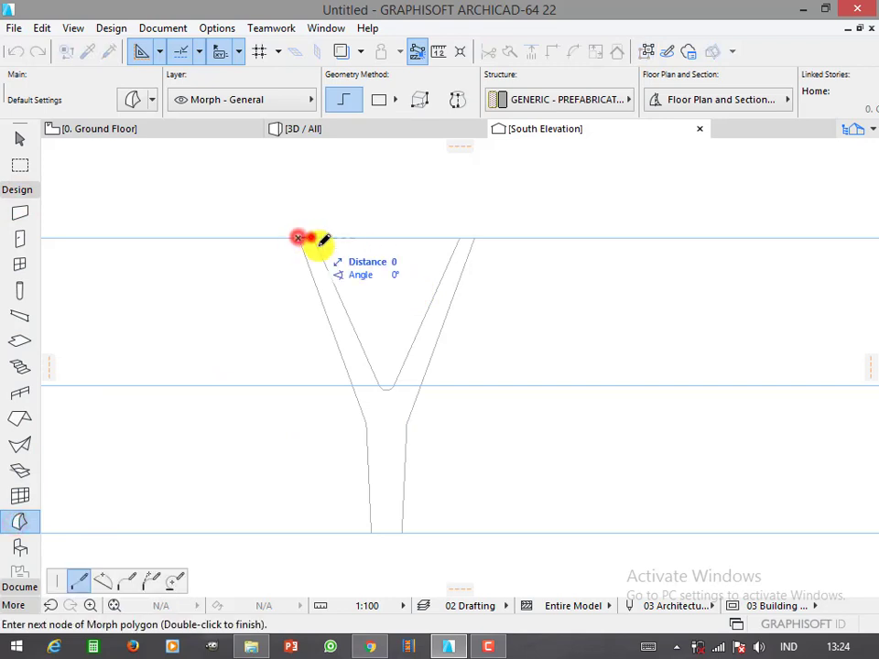
{"action": "left_click", "coordinate": [467, 237]}
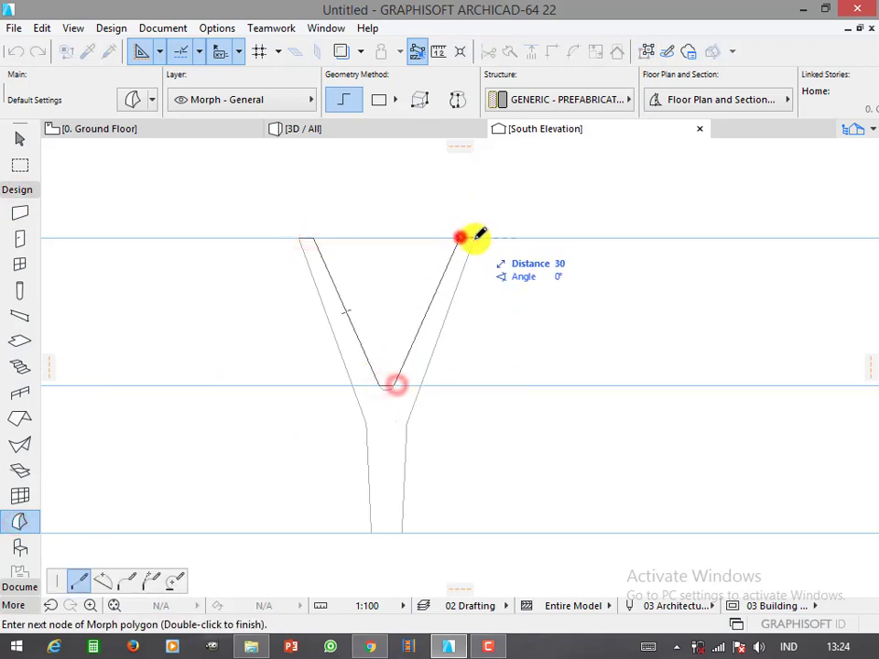
{"action": "left_click", "coordinate": [407, 424]}
{"action": "left_click", "coordinate": [397, 530]}
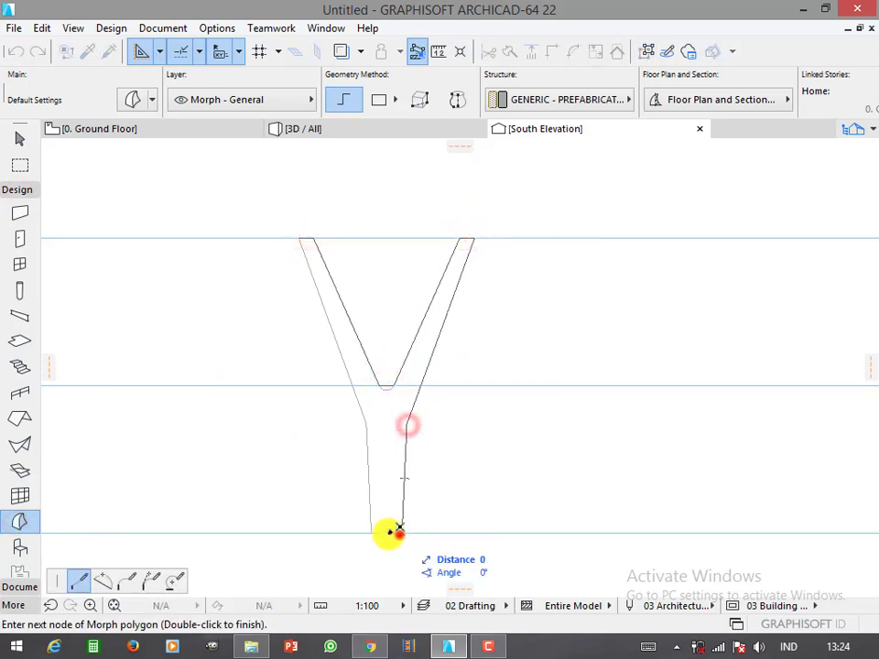
{"action": "left_click", "coordinate": [369, 424]}
{"action": "left_click", "coordinate": [299, 239]}
- Curve the Morph's crotch edge into an arc
{"action": "scroll", "coordinate": [388, 419], "scroll_direction": "up", "scroll_amount": 5}
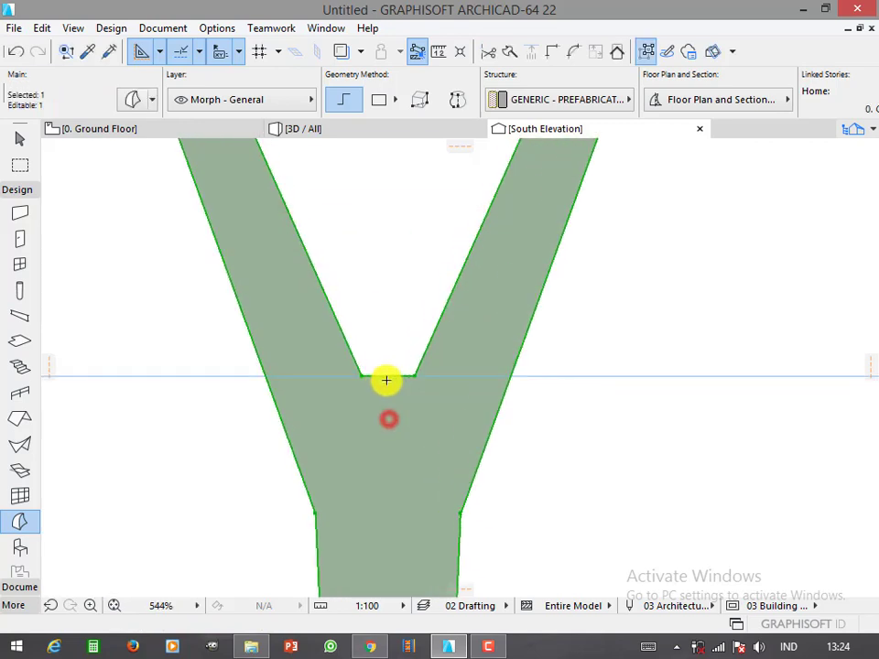
{"action": "left_click", "coordinate": [387, 376]}
{"action": "left_click", "coordinate": [103, 580]}
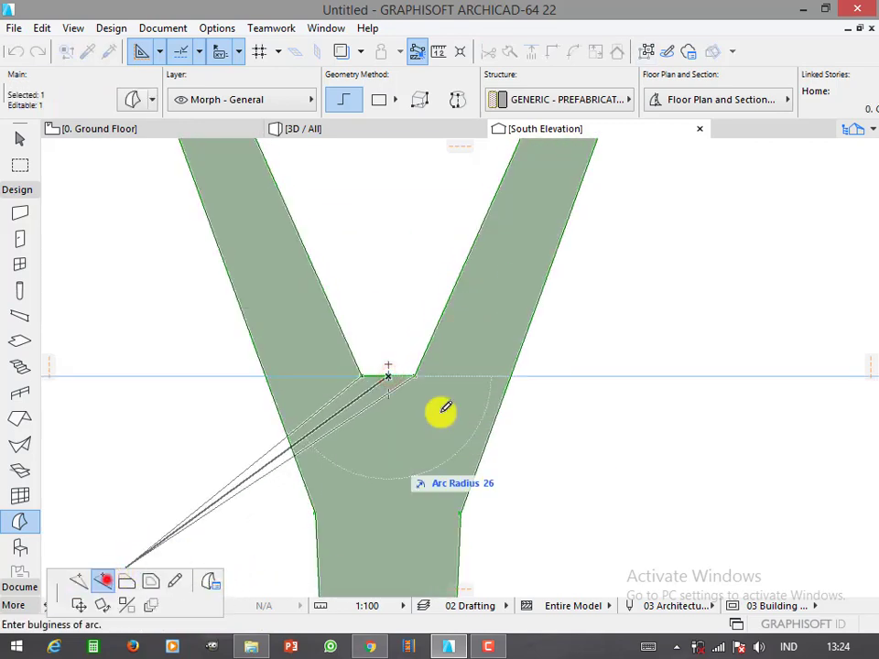
{"action": "left_click", "coordinate": [388, 389]}
{"action": "left_click", "coordinate": [392, 296]}
- Add a Morph edge across the trunk-branch junction between its side vertices
{"action": "scroll", "coordinate": [392, 341], "scroll_direction": "down", "scroll_amount": 4}
{"action": "left_click", "coordinate": [406, 379]}
{"action": "scroll", "coordinate": [403, 371], "scroll_direction": "up", "scroll_amount": 5}
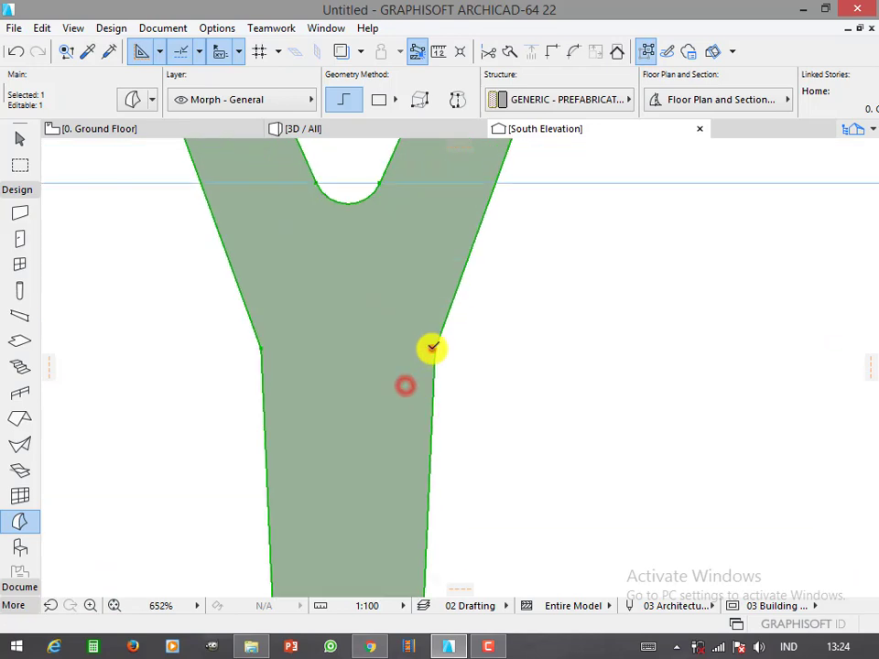
{"action": "left_click", "coordinate": [432, 347]}
{"action": "left_click", "coordinate": [149, 580]}
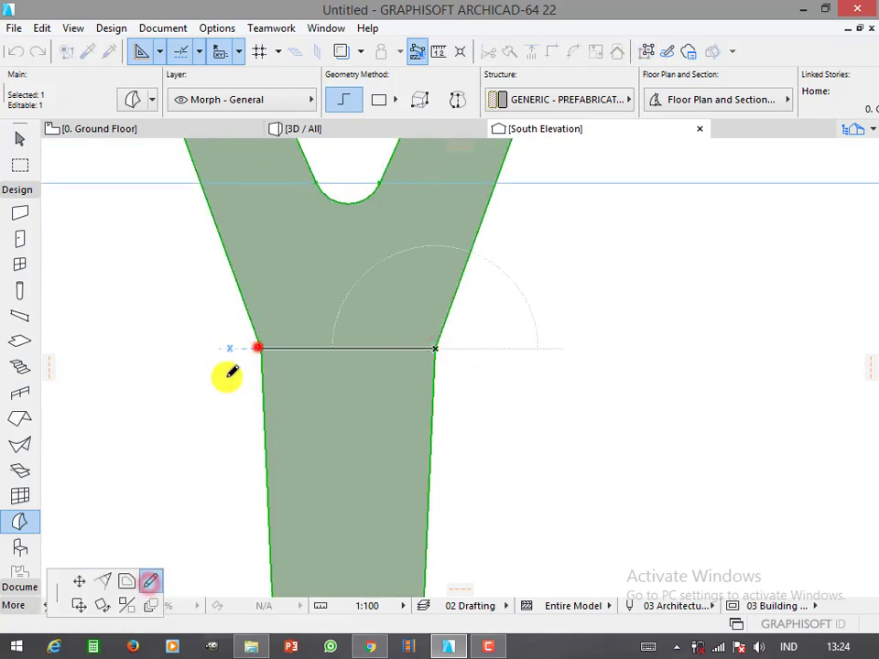
{"action": "left_click", "coordinate": [175, 402]}
{"action": "scroll", "coordinate": [274, 408], "scroll_direction": "down", "scroll_amount": 5}
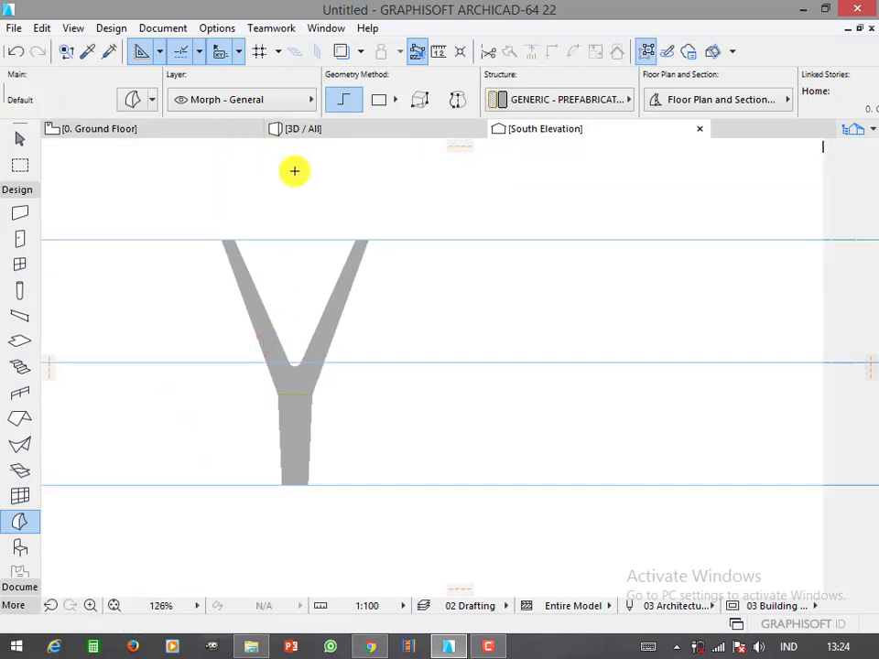
- On the ground floor plan, move the Morph's bottom line higher up
{"action": "scroll", "coordinate": [384, 357], "scroll_direction": "down", "scroll_amount": 2}
{"action": "left_click", "coordinate": [222, 131]}
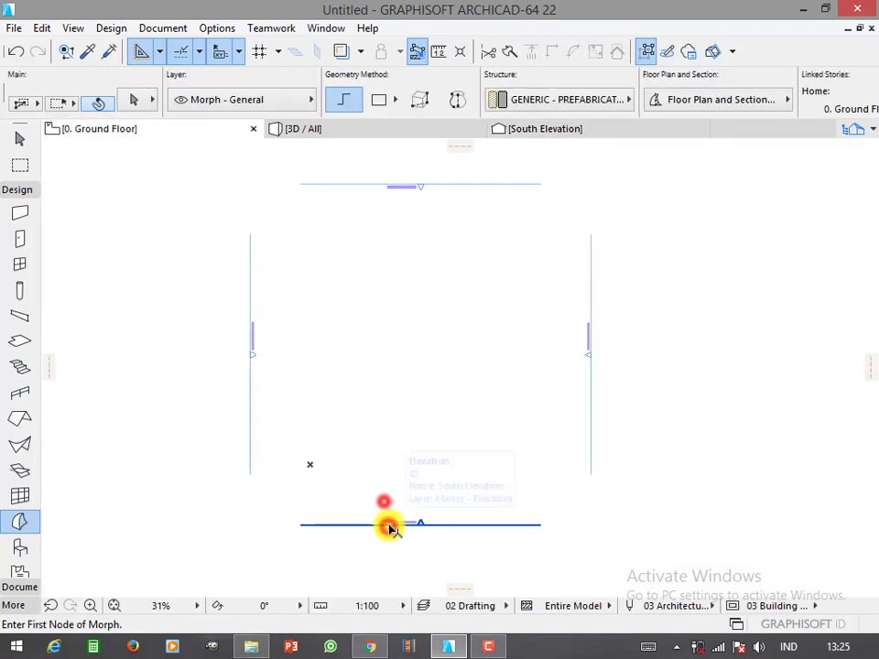
{"action": "left_click", "coordinate": [388, 525]}
{"action": "left_click", "coordinate": [393, 524]}
{"action": "left_click", "coordinate": [310, 464]}
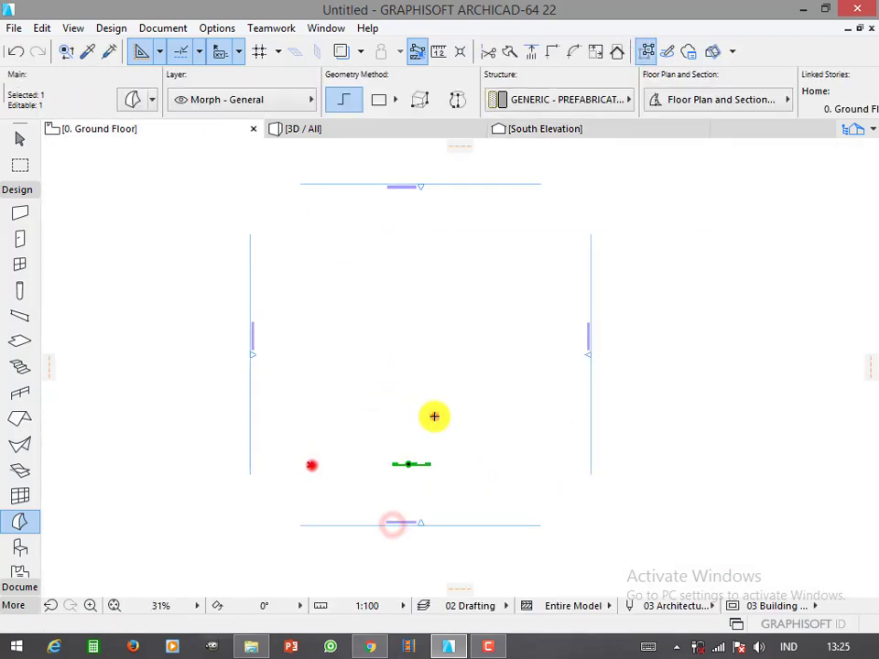
{"action": "scroll", "coordinate": [434, 416], "scroll_direction": "up", "scroll_amount": 2}
- Open the East Elevation from the elevation marker, cancelling a stray Morph start
{"action": "right_click", "coordinate": [643, 455]}
{"action": "left_click", "coordinate": [677, 71]}
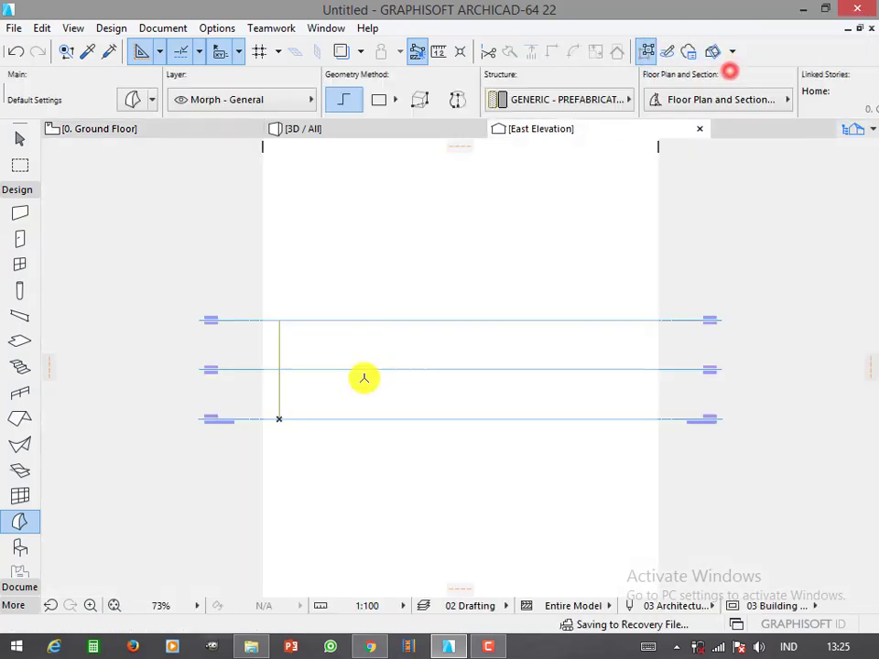
{"action": "left_click", "coordinate": [295, 370]}
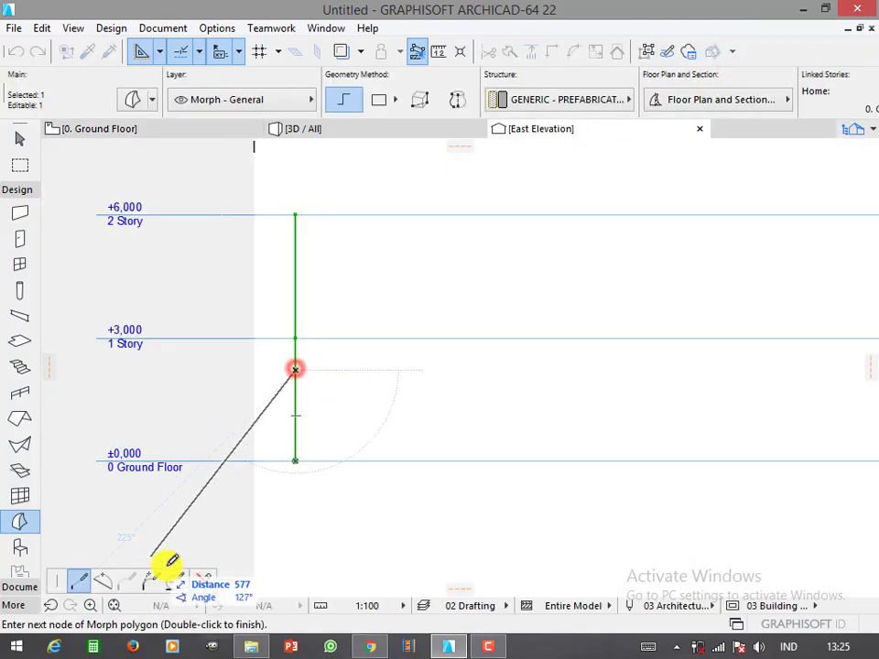
{"action": "key", "text": "Escape"}
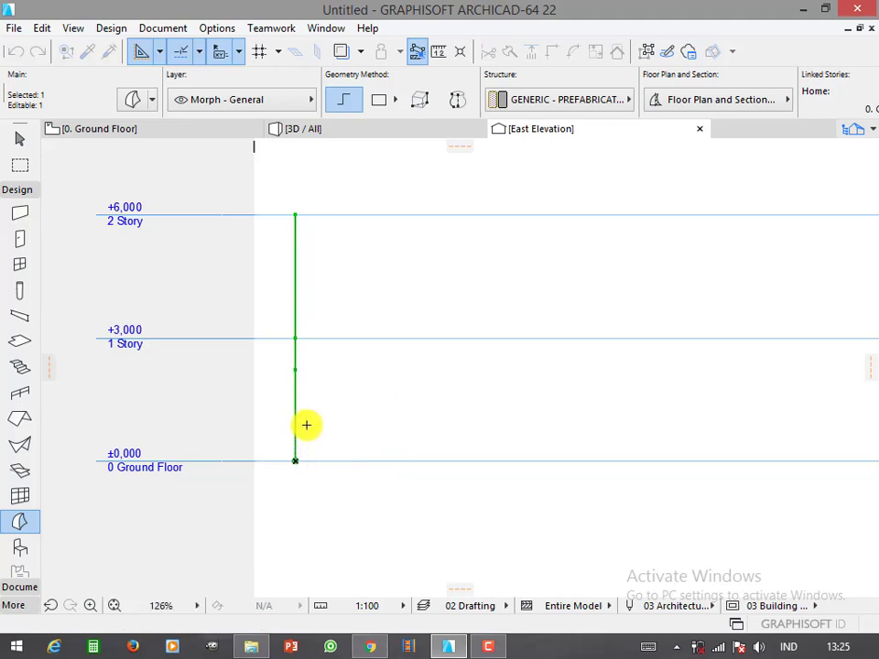
{"action": "key", "text": "ctrl+d"}
- Rotate the vertical line with Edit > Rotate so it leans left
{"action": "left_click", "coordinate": [295, 461]}
{"action": "left_click", "coordinate": [326, 460]}
{"action": "key", "text": "ctrl+e"}
{"action": "left_click", "coordinate": [326, 461]}
{"action": "left_click", "coordinate": [326, 215]}
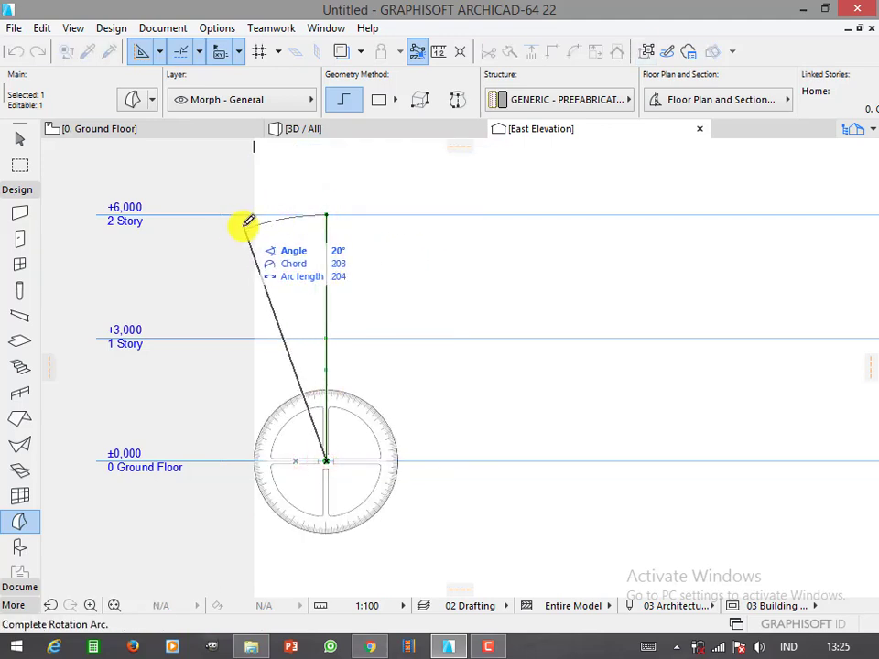
{"action": "left_click", "coordinate": [244, 223]}
- Move the leaning line's top toward the +6,000 level, then undo the moves and rotation
{"action": "left_click", "coordinate": [326, 460]}
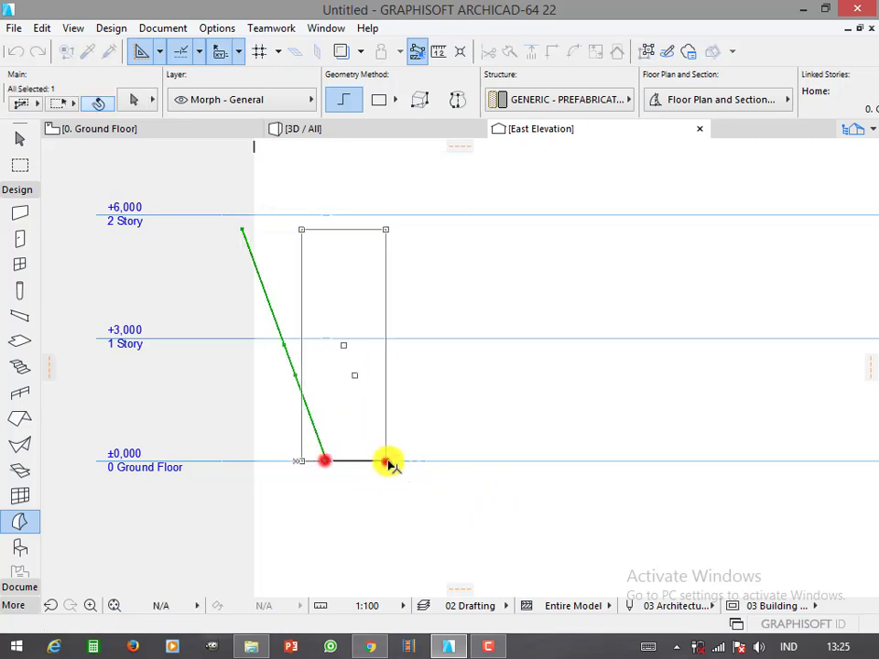
{"action": "left_click", "coordinate": [388, 463]}
{"action": "key", "text": "ctrl+d"}
{"action": "left_click", "coordinate": [300, 230]}
{"action": "left_click", "coordinate": [302, 216]}
{"action": "scroll", "coordinate": [343, 395], "scroll_direction": "up", "scroll_amount": 1}
{"action": "scroll", "coordinate": [344, 394], "scroll_direction": "up", "scroll_amount": 2}
{"action": "left_click", "coordinate": [400, 466]}
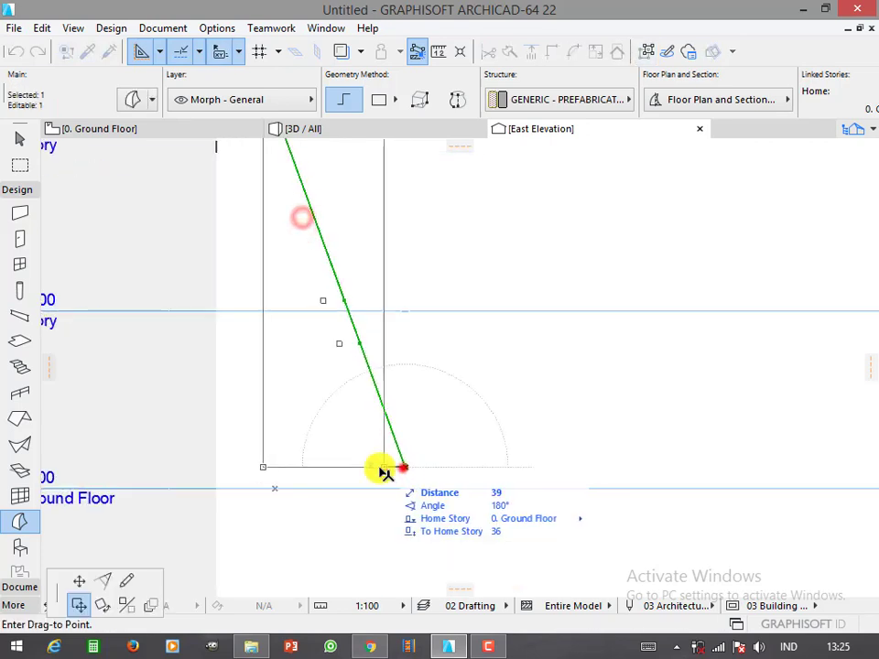
{"action": "left_click", "coordinate": [360, 452]}
{"action": "scroll", "coordinate": [384, 426], "scroll_direction": "down", "scroll_amount": 3}
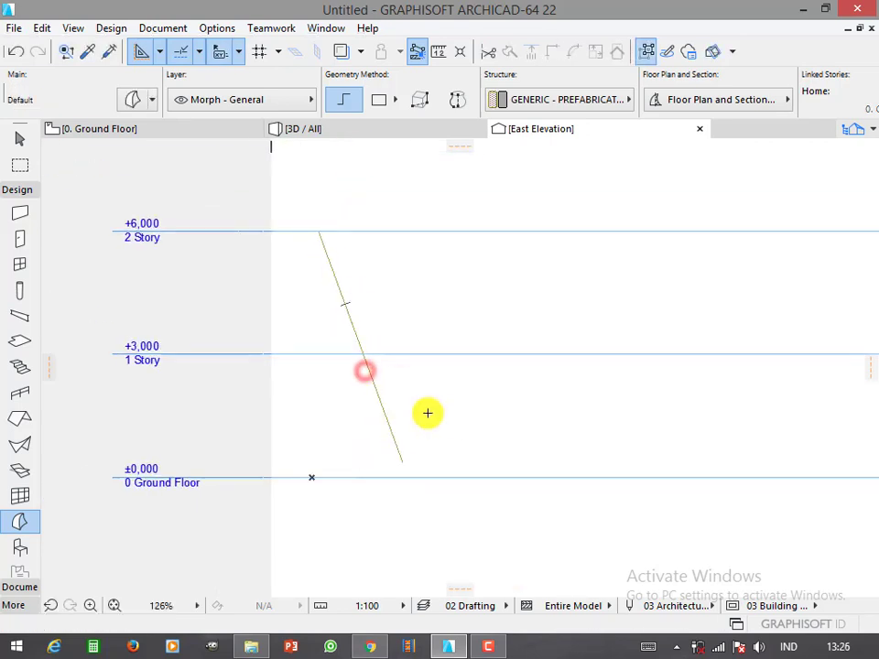
{"action": "key", "text": "ctrl+z"}
{"action": "key", "text": "ctrl+z"}
{"action": "key", "text": "ctrl+z"}
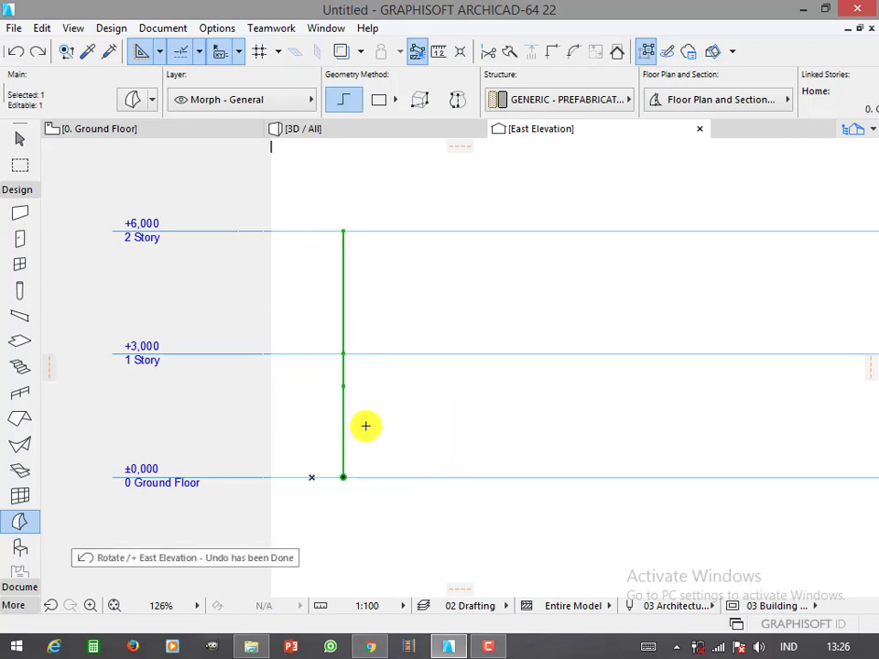
- Re-rotate the line about its base so it leans left
{"action": "key", "text": "ctrl+e"}
{"action": "left_click", "coordinate": [343, 477]}
{"action": "left_click", "coordinate": [344, 253]}
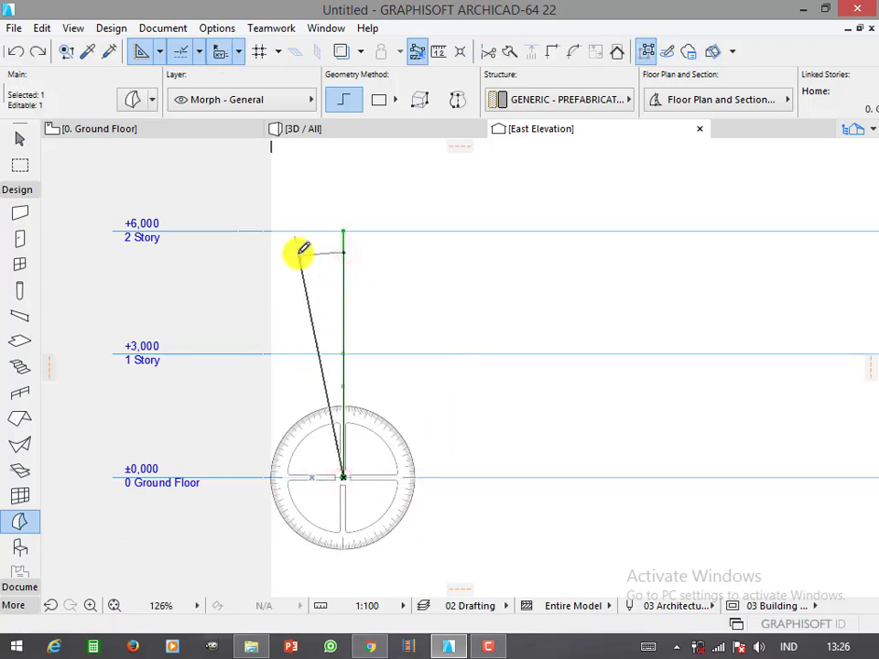
{"action": "left_click", "coordinate": [299, 245]}
{"action": "key", "text": "ctrl+z"}
{"action": "key", "text": "ctrl+e"}
{"action": "left_click", "coordinate": [343, 477]}
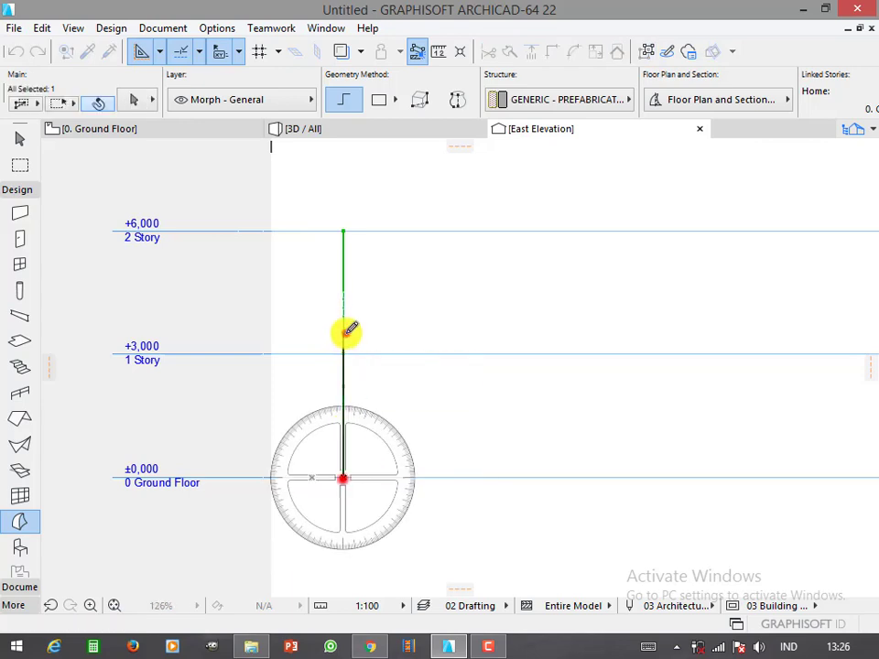
{"action": "left_click", "coordinate": [344, 333]}
{"action": "left_click", "coordinate": [305, 339]}
- Shift the leaning line right and draw a Morph polygon from its top
{"action": "key", "text": "ctrl+d"}
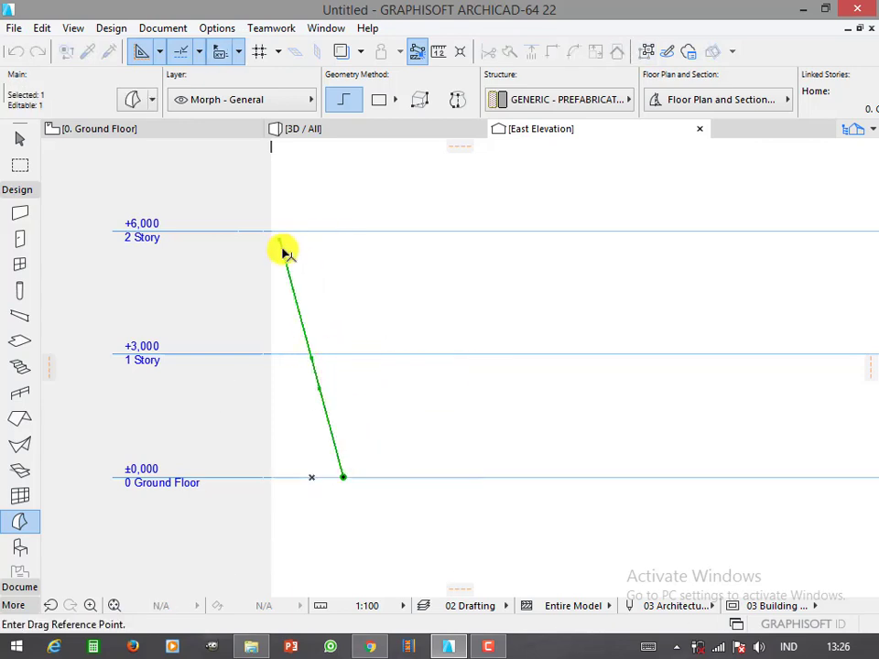
{"action": "left_click", "coordinate": [278, 240]}
{"action": "left_click", "coordinate": [352, 231]}
{"action": "left_click", "coordinate": [352, 231]}
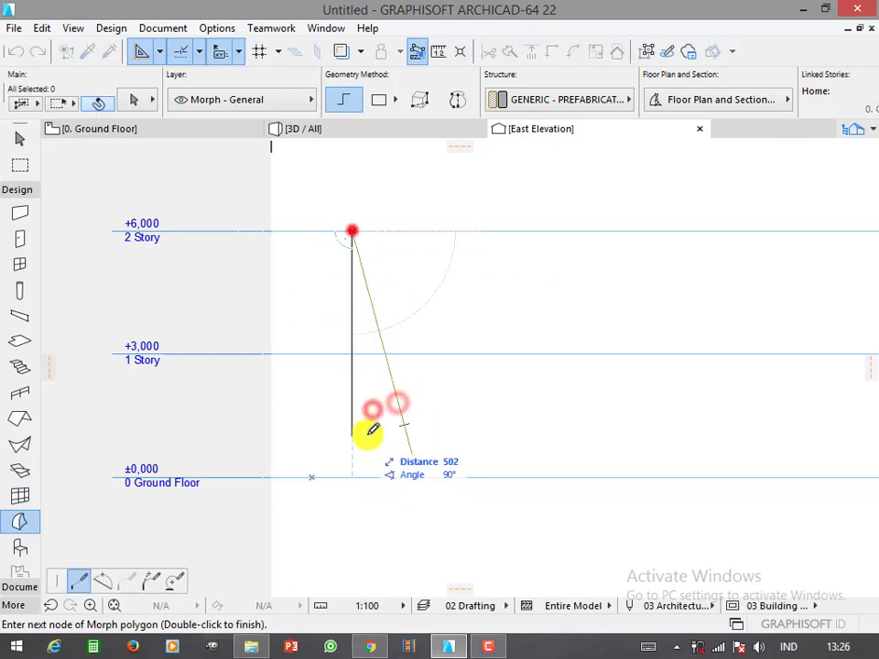
{"action": "double_click", "coordinate": [310, 475]}
- In 3D, move the loose green line beside the Y Morph
{"action": "left_click", "coordinate": [332, 128]}
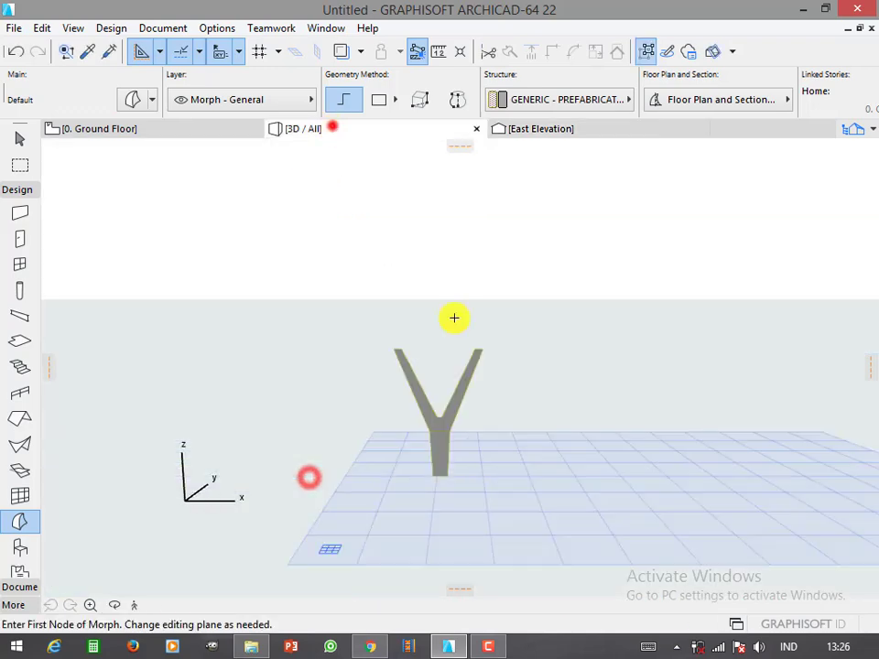
{"action": "middle_click_drag", "start_coordinate": [462, 346], "coordinate": [324, 415], "text": "shift"}
{"action": "left_click", "coordinate": [644, 463], "text": "shift"}
{"action": "key", "text": "ctrl+d"}
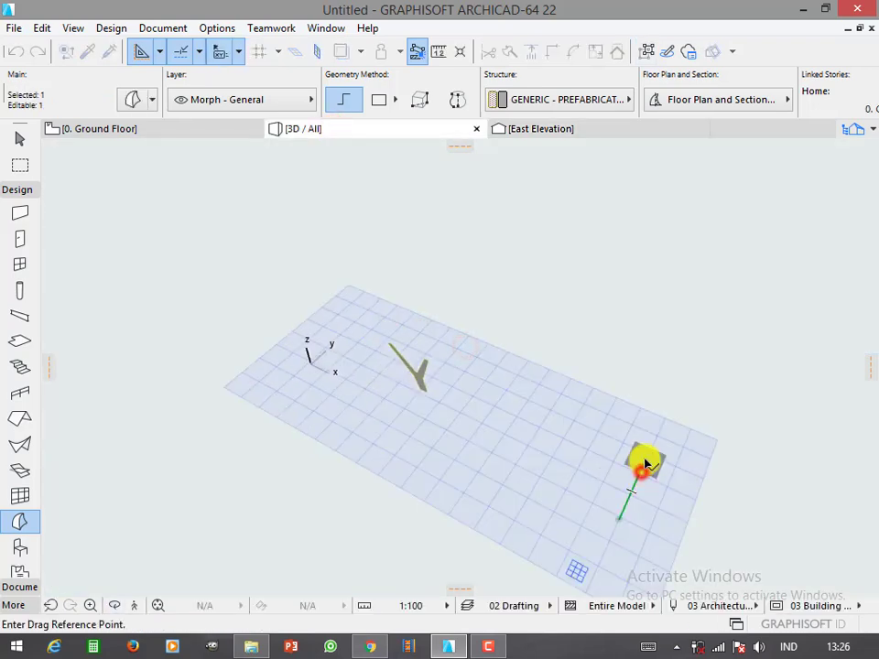
{"action": "left_click", "coordinate": [644, 463]}
{"action": "left_click", "coordinate": [432, 362]}
{"action": "key", "text": "Escape"}
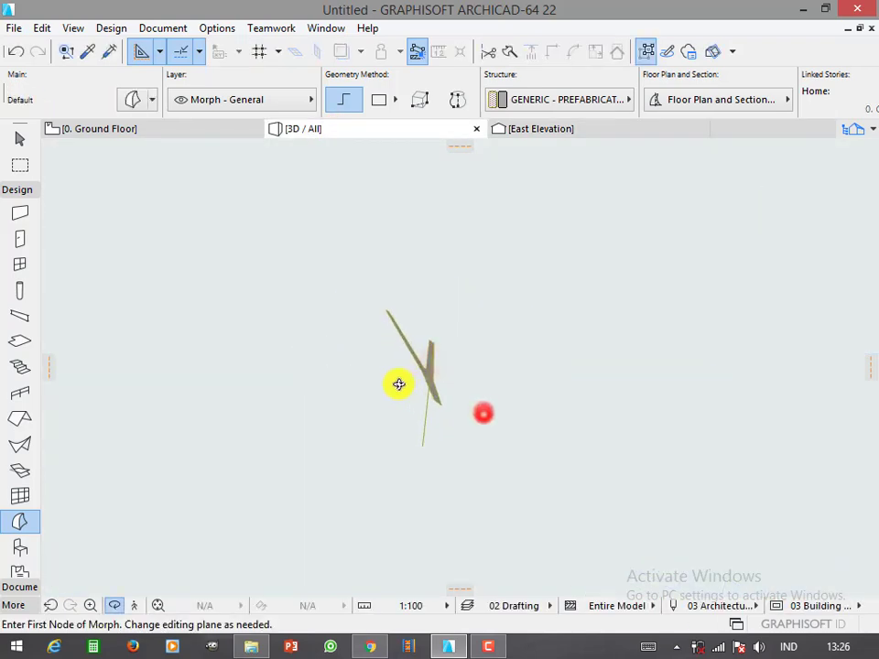
- Apply Offset All Edges to the Y Morph to widen its surfaces, then orbit to check
{"action": "scroll", "coordinate": [399, 384], "scroll_direction": "up", "scroll_amount": 5}
{"action": "scroll", "coordinate": [490, 376], "scroll_direction": "up", "scroll_amount": 5}
{"action": "left_click", "coordinate": [491, 376], "text": "shift"}
{"action": "left_click", "coordinate": [495, 376]}
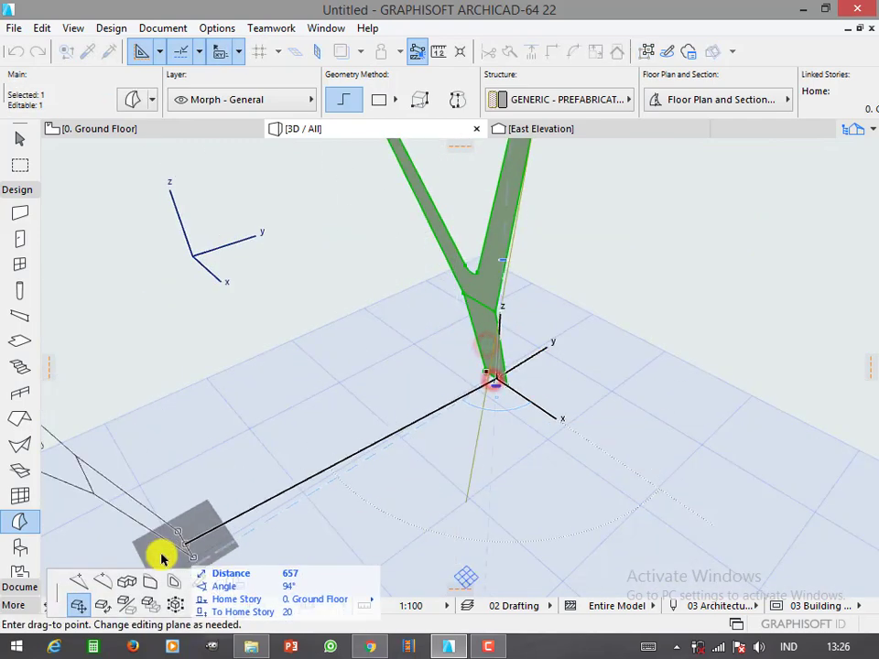
{"action": "left_click", "coordinate": [151, 580]}
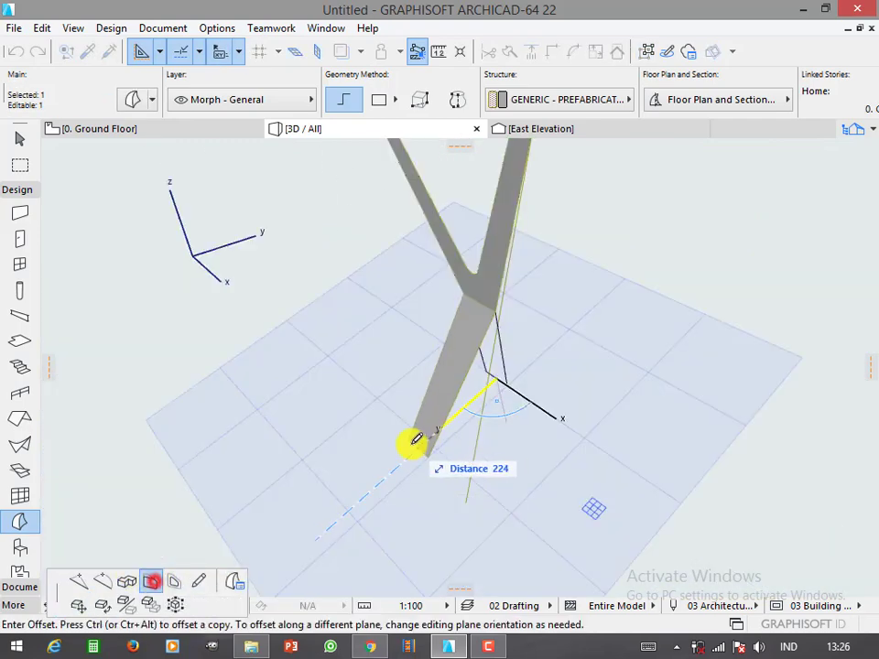
{"action": "left_click", "coordinate": [467, 502]}
{"action": "middle_click_drag", "start_coordinate": [518, 471], "coordinate": [372, 346], "text": "shift"}
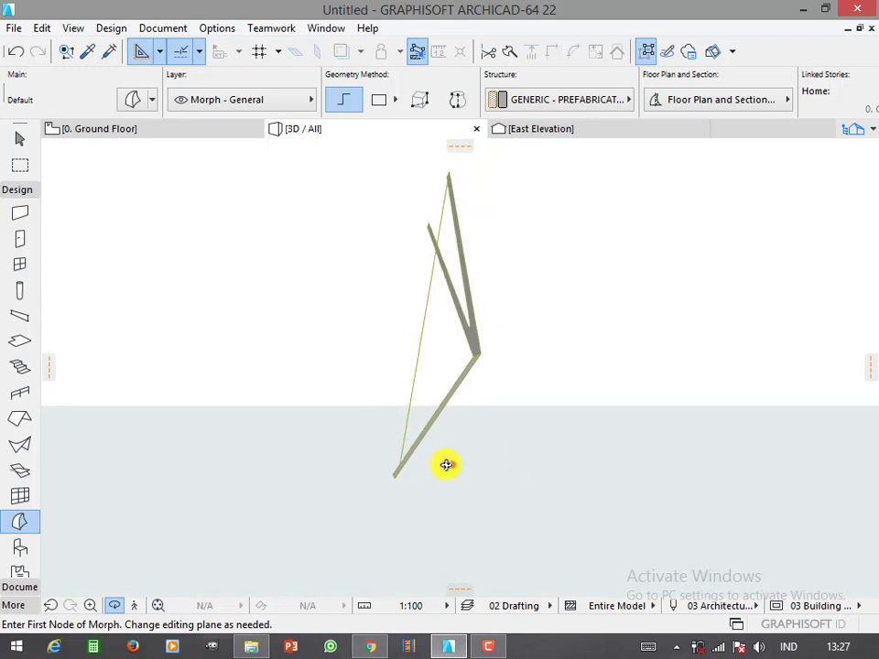
{"action": "mouse_move", "coordinate": [446, 465]}
{"action": "middle_mouse_down", "text": "shift"}
{"action": "mouse_move", "coordinate": [457, 412]}
{"action": "mouse_move", "coordinate": [434, 406]}
{"action": "mouse_move", "coordinate": [425, 326]}
{"action": "mouse_move", "coordinate": [509, 383]}
{"action": "middle_mouse_up", "text": "shift"}
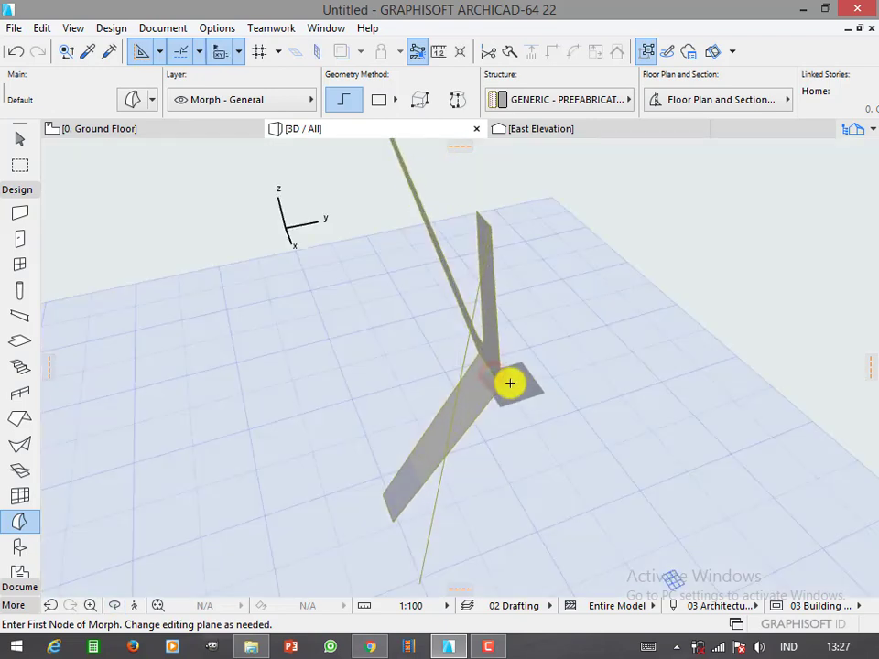
{"action": "left_click", "coordinate": [499, 384]}
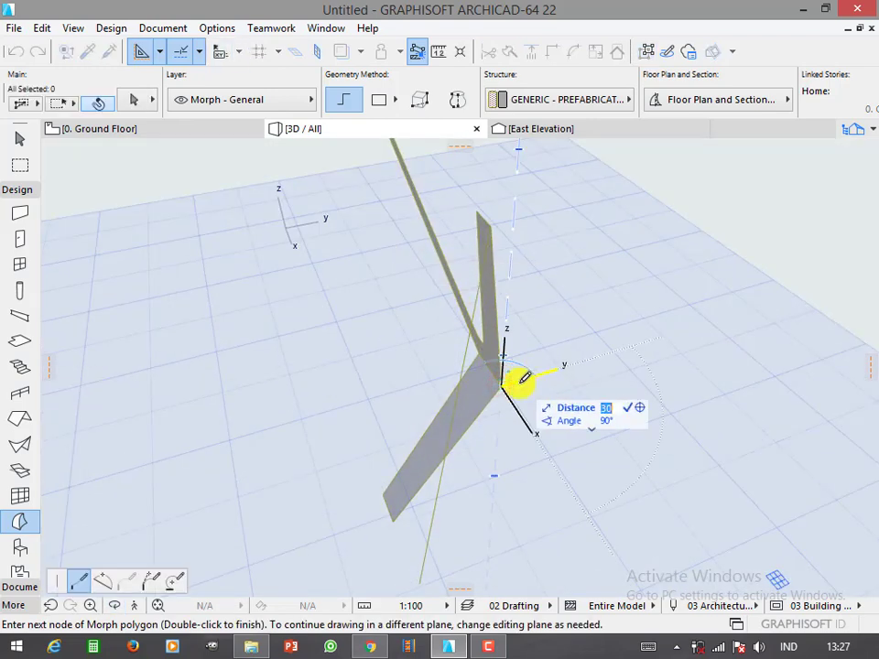
- Finish the cap polygon and draw another Morph at the branch top
{"action": "double_click", "coordinate": [523, 376]}
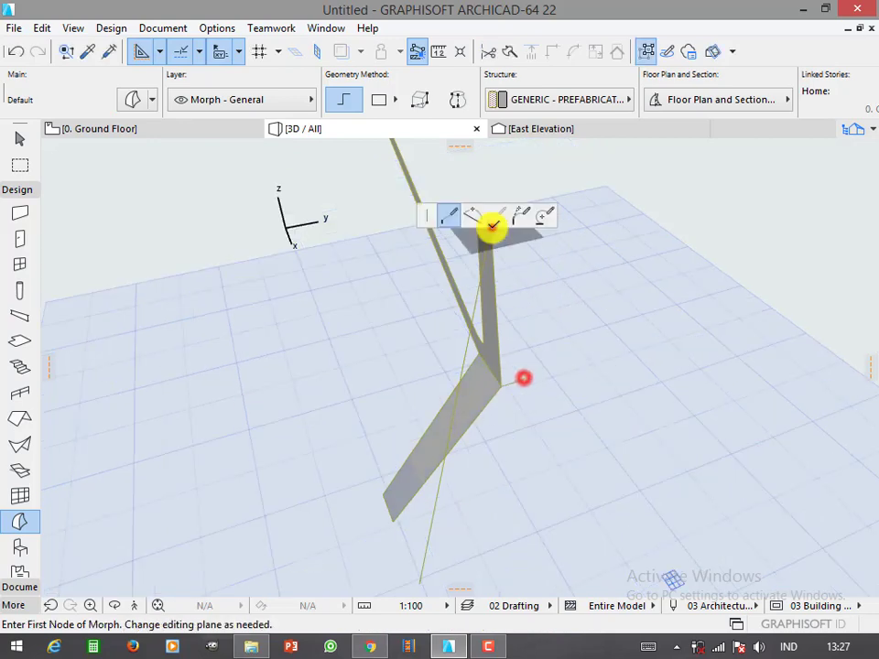
{"action": "left_click", "coordinate": [491, 226]}
{"action": "left_click", "coordinate": [490, 222]}
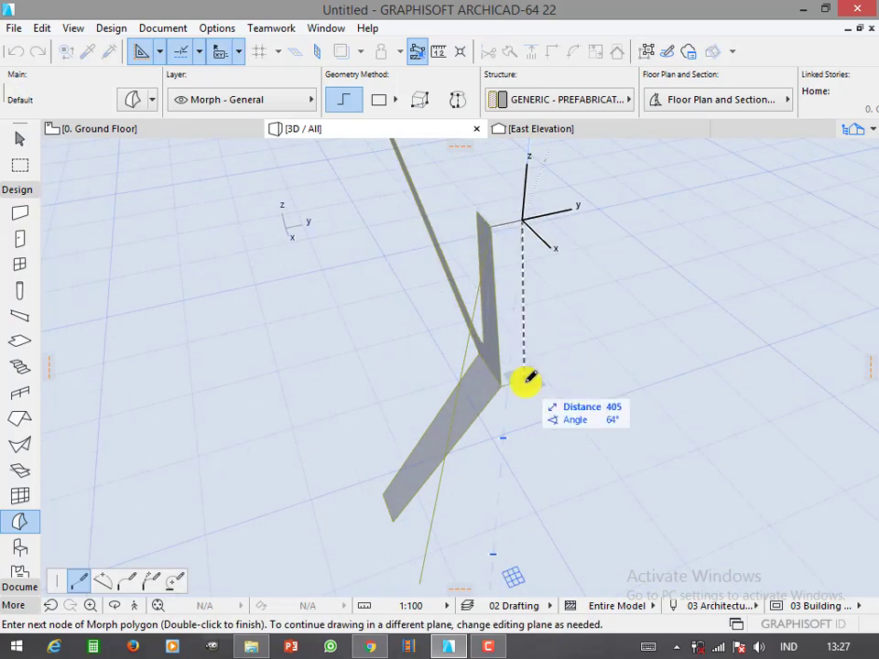
{"action": "double_click", "coordinate": [564, 367]}
- Reposition a Morph node and raise it along its height
{"action": "middle_click_drag", "start_coordinate": [573, 353], "coordinate": [422, 272], "text": "shift"}
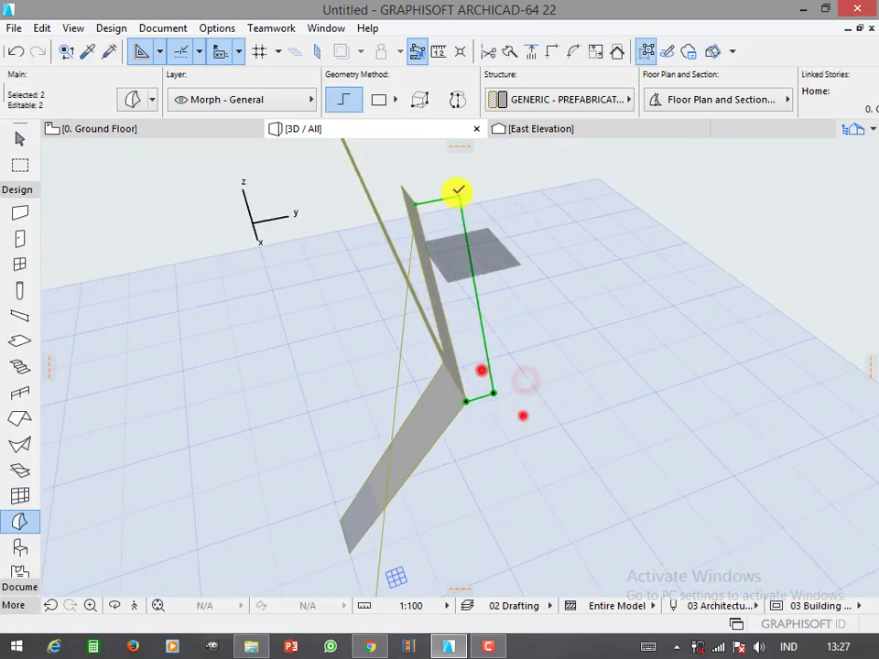
{"action": "left_click", "coordinate": [520, 418]}
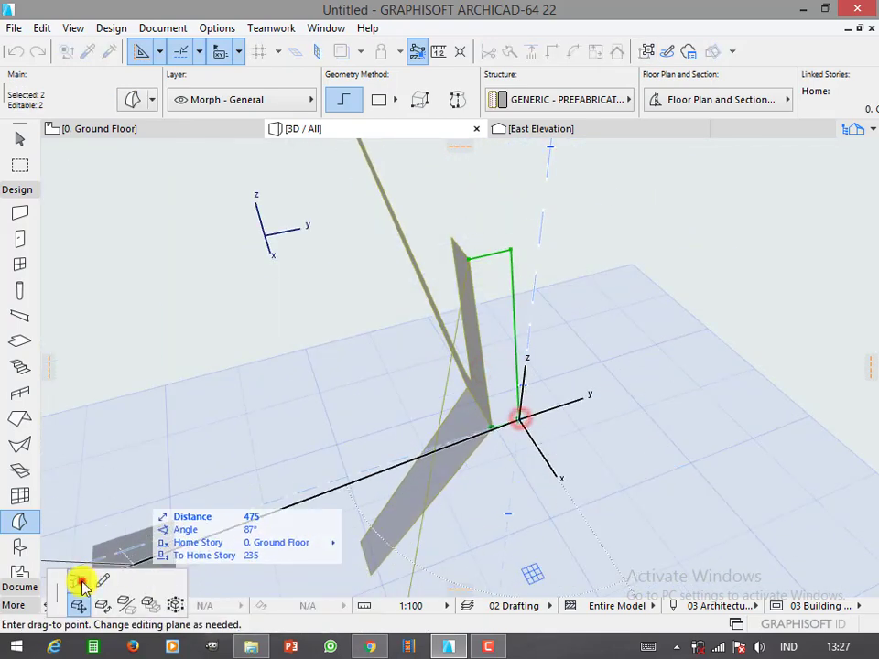
{"action": "left_click", "coordinate": [81, 583]}
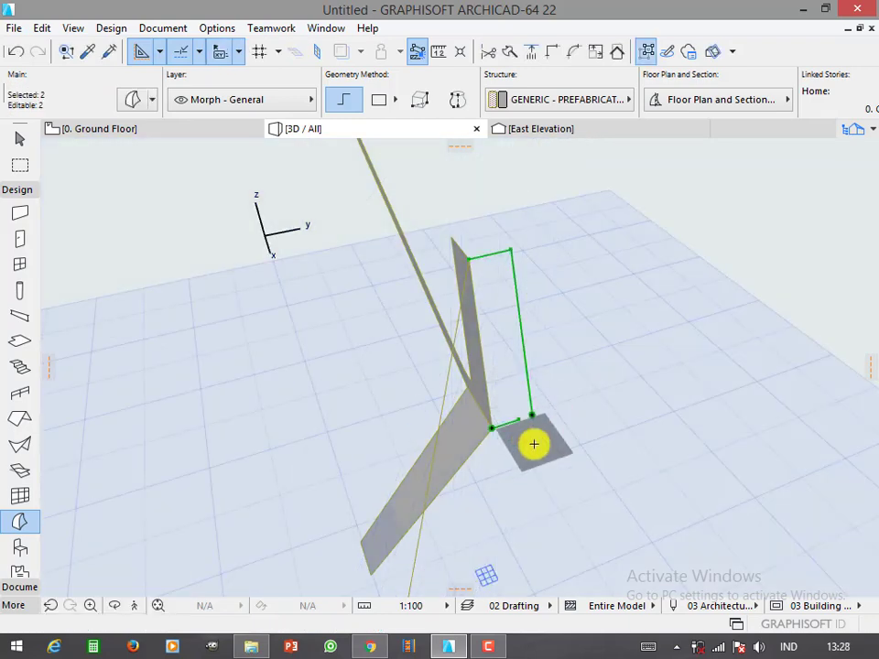
{"action": "left_click", "coordinate": [520, 416]}
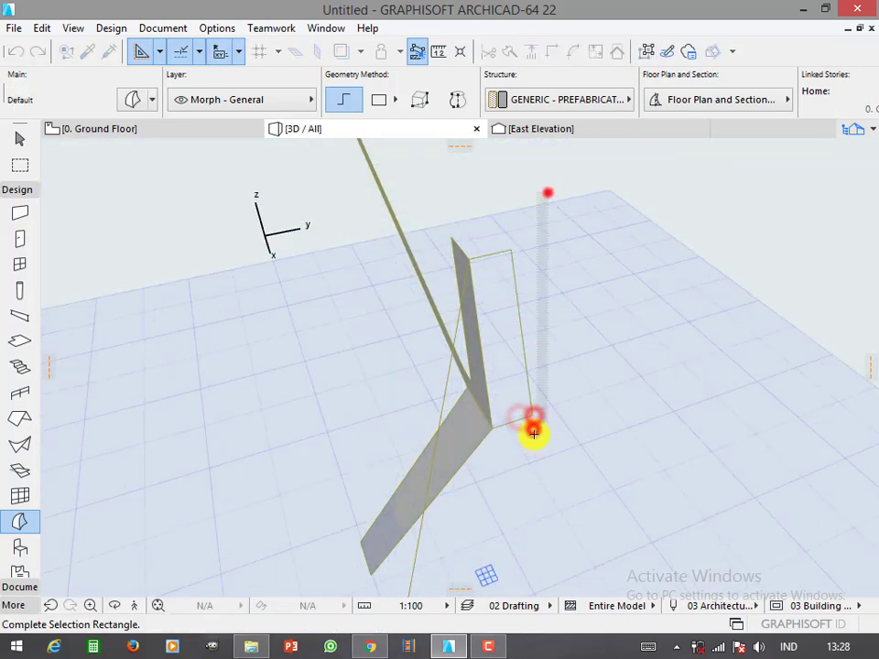
{"action": "right_click", "coordinate": [522, 405]}
{"action": "key", "text": "Escape"}
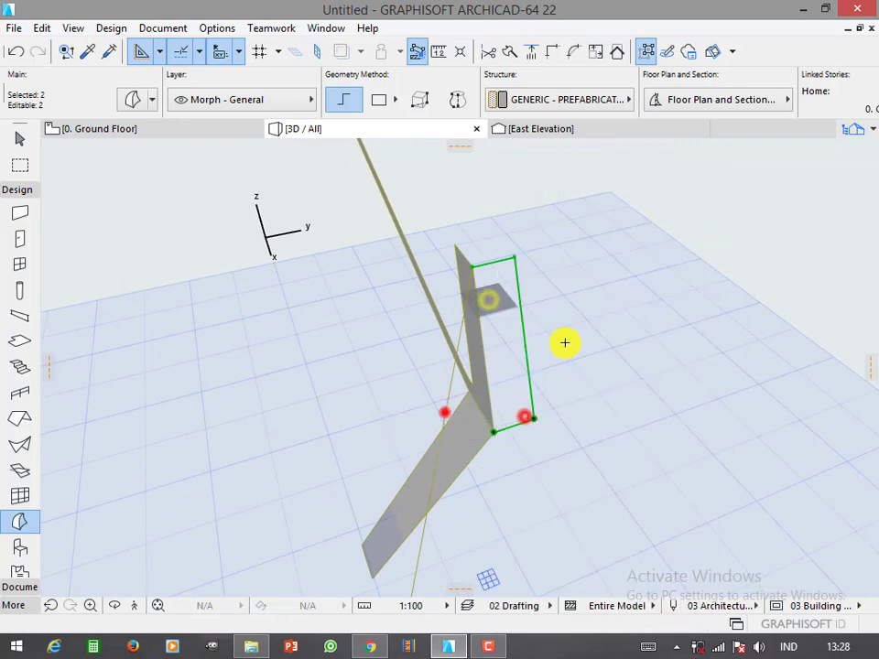
{"action": "left_click", "coordinate": [526, 417]}
{"action": "key", "text": "Escape"}
{"action": "left_click", "coordinate": [494, 430]}
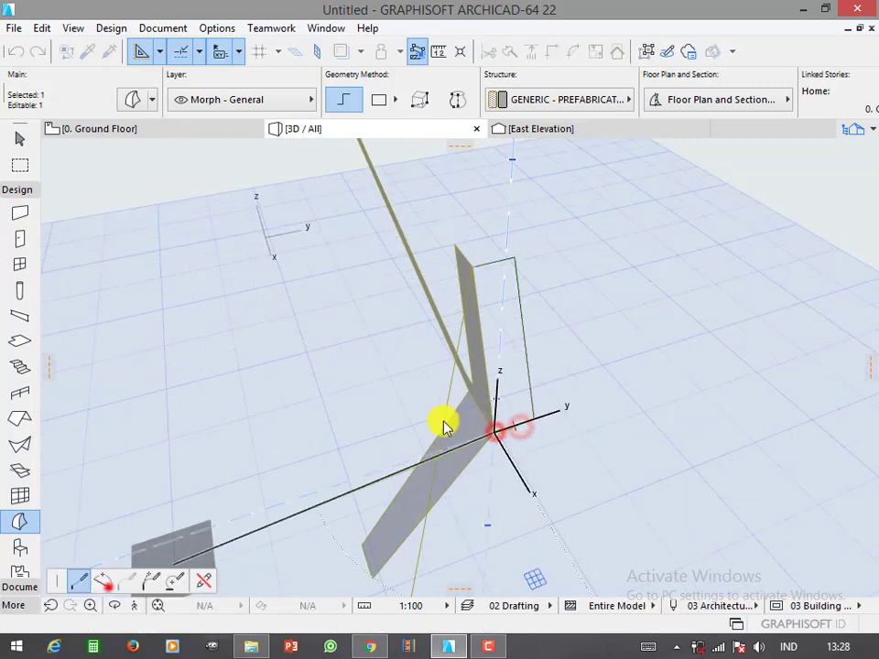
{"action": "left_click", "coordinate": [470, 265]}
- Try extruding the lower branch face from its corner node, then undo the unwanted extrusion
{"action": "mouse_move", "coordinate": [471, 264]}
{"action": "middle_mouse_down", "text": "shift"}
{"action": "mouse_move", "coordinate": [490, 304]}
{"action": "mouse_move", "coordinate": [511, 448]}
{"action": "mouse_move", "coordinate": [491, 399]}
{"action": "mouse_move", "coordinate": [506, 466]}
{"action": "middle_mouse_up", "text": "shift"}
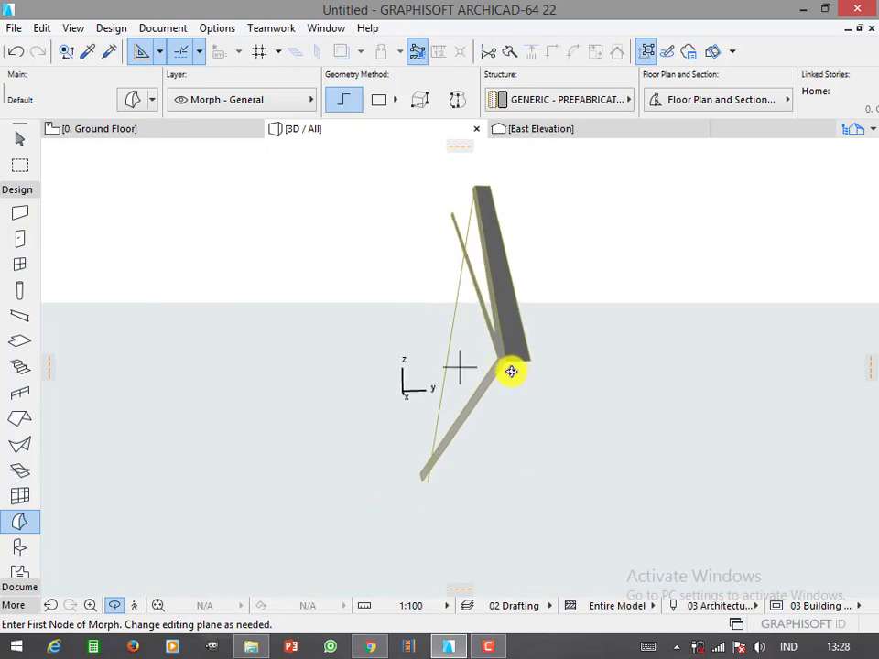
{"action": "mouse_move", "coordinate": [476, 390]}
{"action": "middle_mouse_down", "text": "shift"}
{"action": "mouse_move", "coordinate": [453, 414]}
{"action": "mouse_move", "coordinate": [308, 420]}
{"action": "mouse_move", "coordinate": [491, 422]}
{"action": "middle_mouse_up", "text": "shift"}
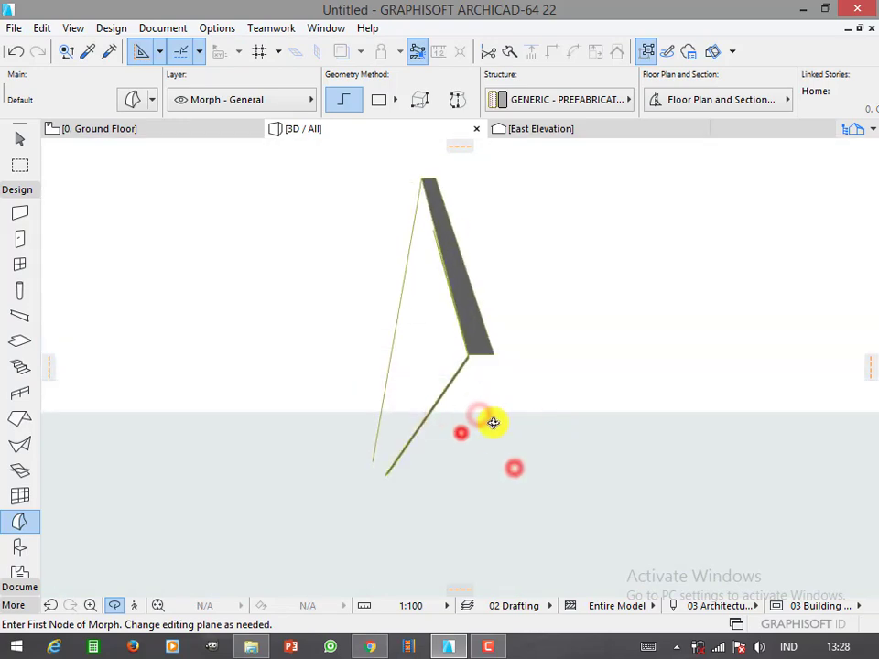
{"action": "left_click", "coordinate": [494, 353]}
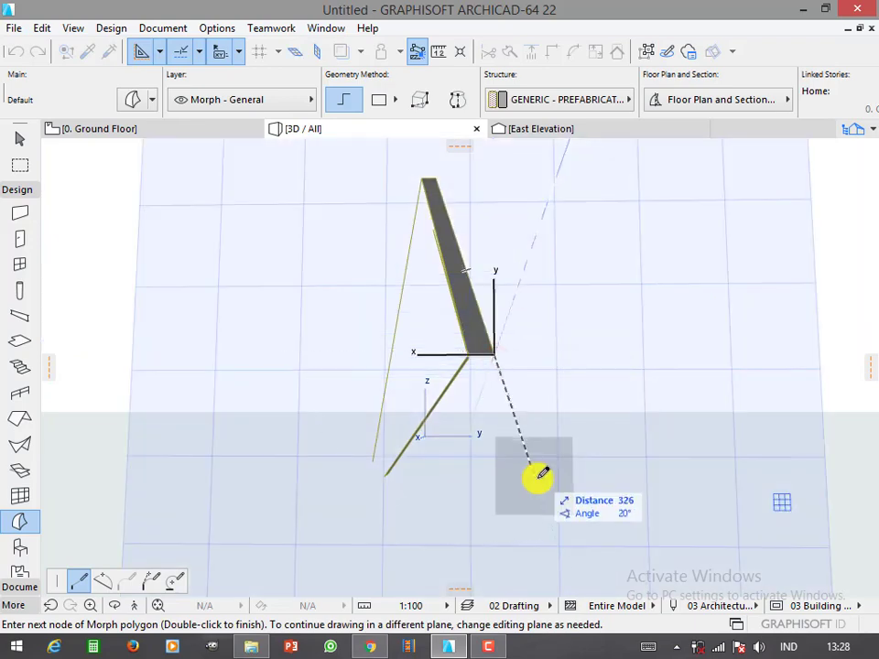
{"action": "key", "text": "Escape"}
{"action": "mouse_move", "coordinate": [516, 427]}
{"action": "middle_mouse_down", "text": "shift"}
{"action": "mouse_move", "coordinate": [486, 436]}
{"action": "mouse_move", "coordinate": [592, 516]}
{"action": "mouse_move", "coordinate": [443, 340]}
{"action": "middle_mouse_up", "text": "shift"}
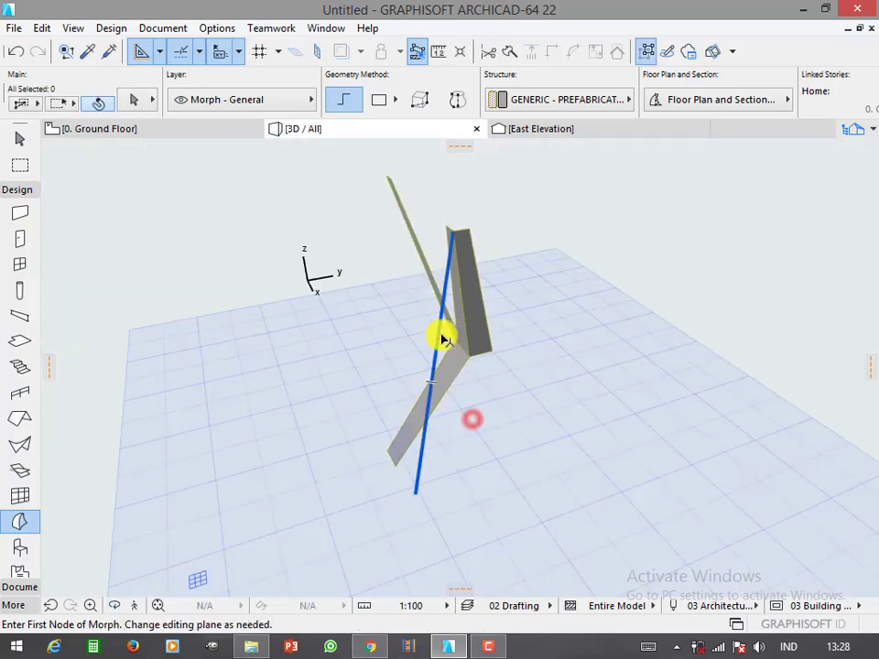
{"action": "scroll", "coordinate": [462, 384], "scroll_direction": "up", "scroll_amount": 3}
{"action": "left_click", "coordinate": [463, 319]}
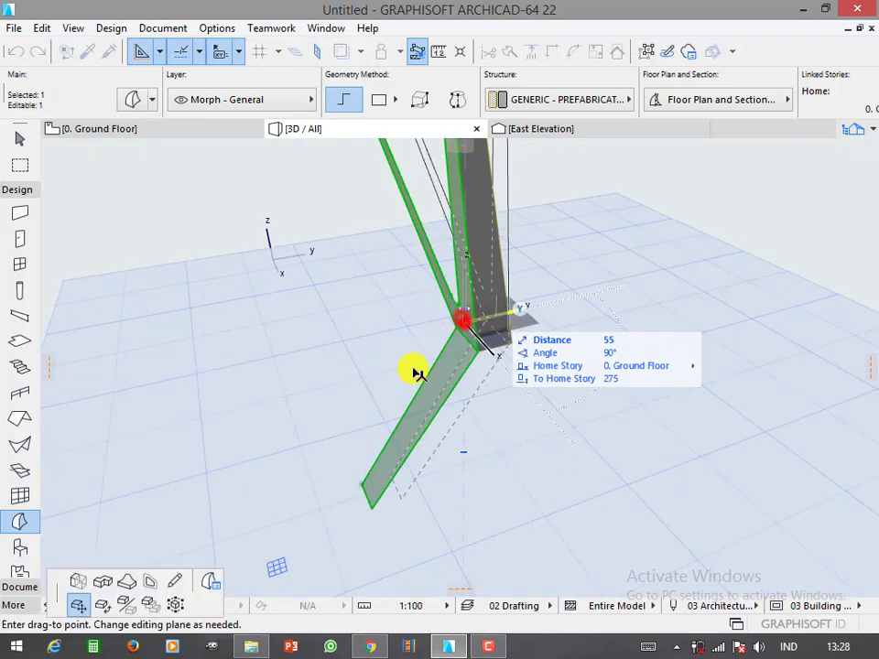
{"action": "left_click", "coordinate": [73, 581]}
{"action": "left_click", "coordinate": [512, 341]}
{"action": "key", "text": "ctrl+z"}
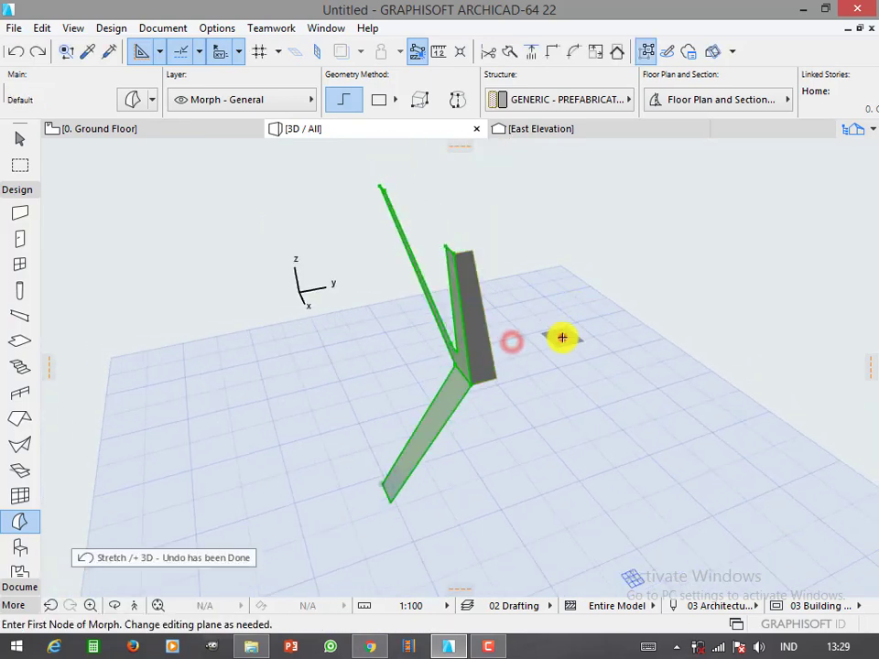
{"action": "mouse_move", "coordinate": [562, 337]}
{"action": "middle_mouse_down", "text": "shift"}
{"action": "mouse_move", "coordinate": [549, 311]}
{"action": "mouse_move", "coordinate": [458, 355]}
{"action": "middle_mouse_up", "text": "shift"}
{"action": "left_click", "coordinate": [342, 438]}
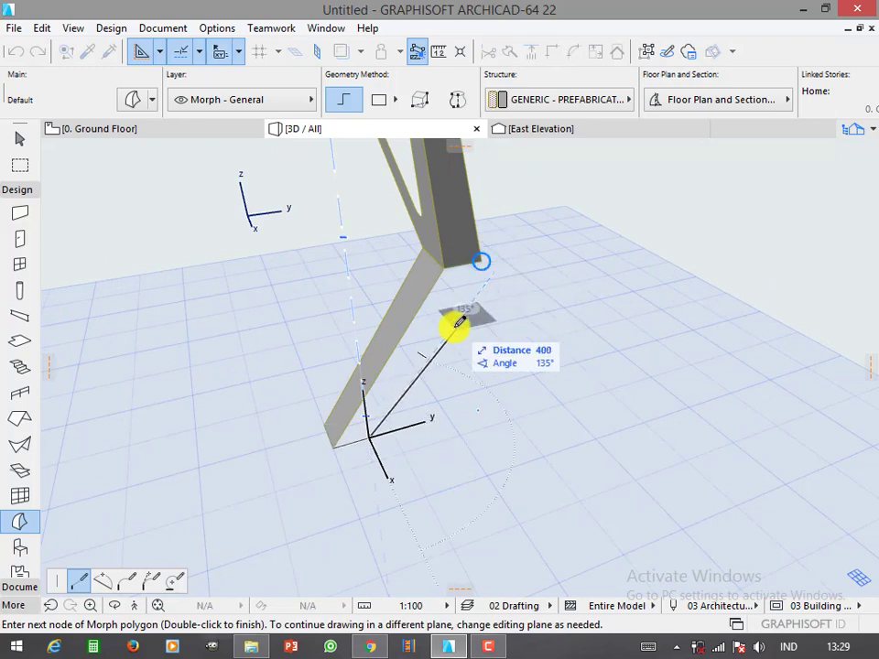
- Complete the Morph outline drawn from the branch corner
{"action": "double_click", "coordinate": [482, 261]}
{"action": "left_click", "coordinate": [446, 264]}
{"action": "double_click", "coordinate": [333, 451]}
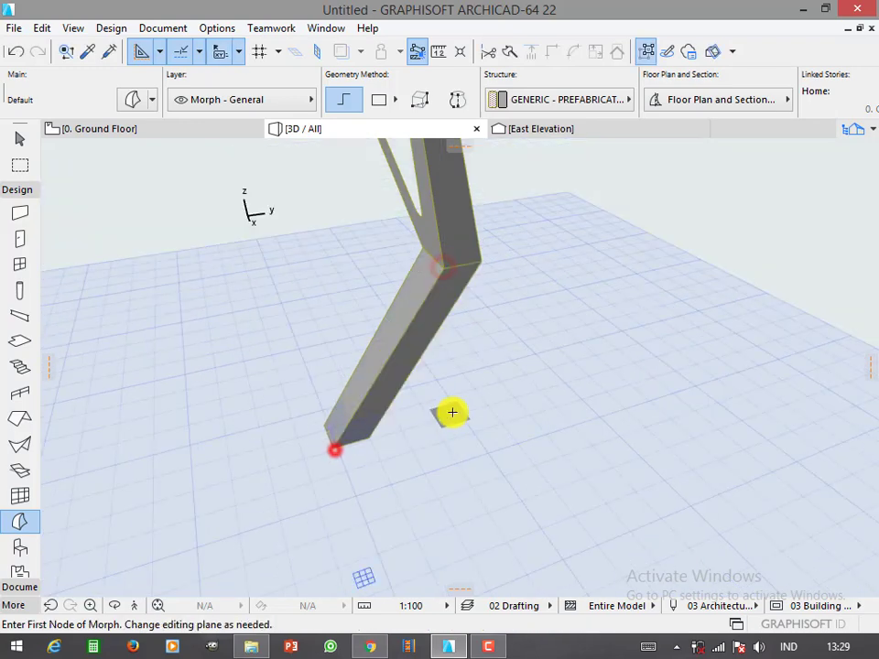
- Draw a closed flat Morph at the column base, then switch to East Elevation
{"action": "mouse_move", "coordinate": [453, 412]}
{"action": "middle_mouse_down", "text": "shift"}
{"action": "mouse_move", "coordinate": [359, 319]}
{"action": "mouse_move", "coordinate": [457, 332]}
{"action": "middle_mouse_up", "text": "shift"}
{"action": "left_click", "coordinate": [458, 331]}
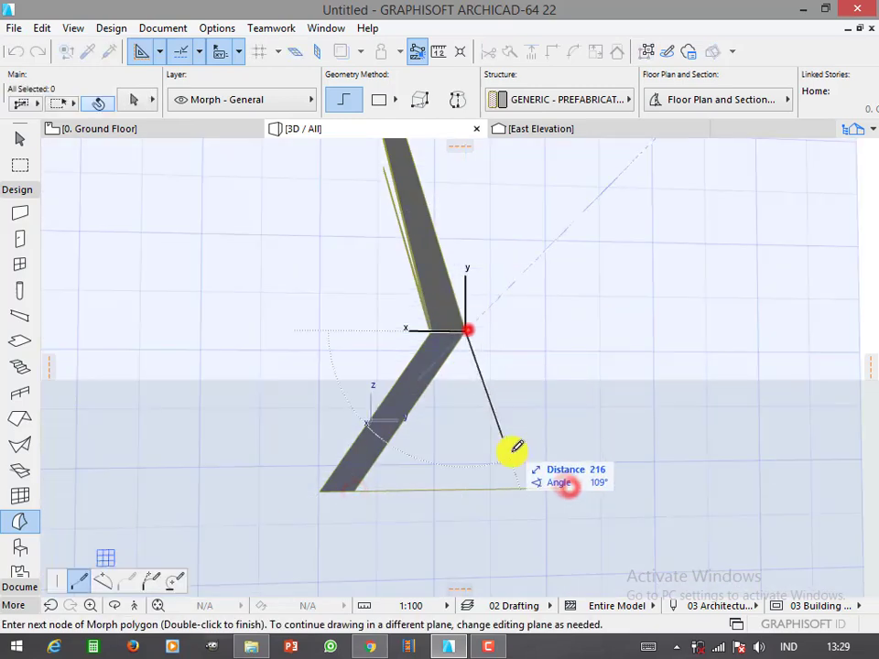
{"action": "mouse_move", "coordinate": [518, 373]}
{"action": "middle_mouse_down", "text": "shift"}
{"action": "mouse_move", "coordinate": [373, 480]}
{"action": "mouse_move", "coordinate": [465, 435]}
{"action": "mouse_move", "coordinate": [458, 373]}
{"action": "middle_mouse_up", "text": "shift"}
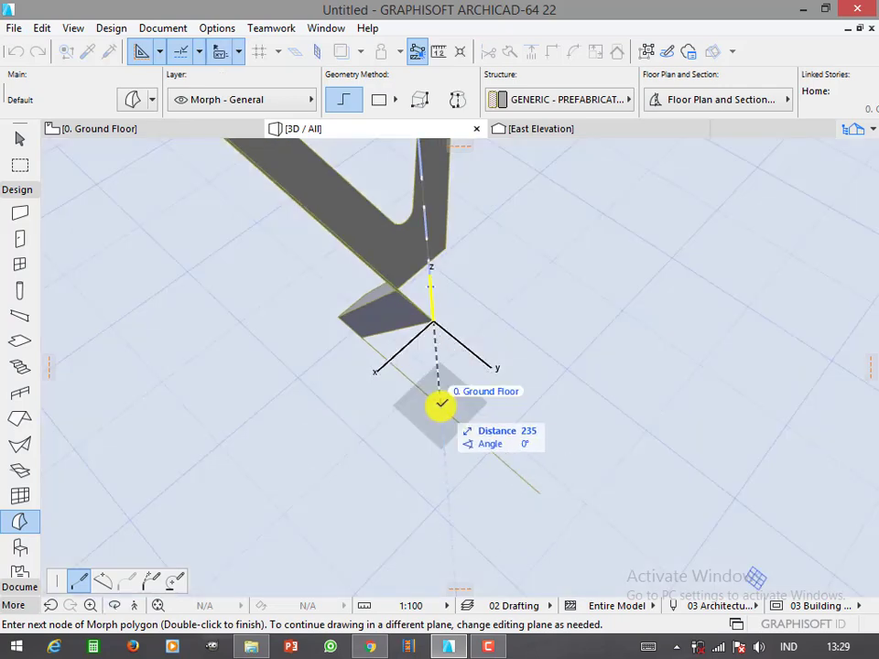
{"action": "left_click", "coordinate": [441, 404]}
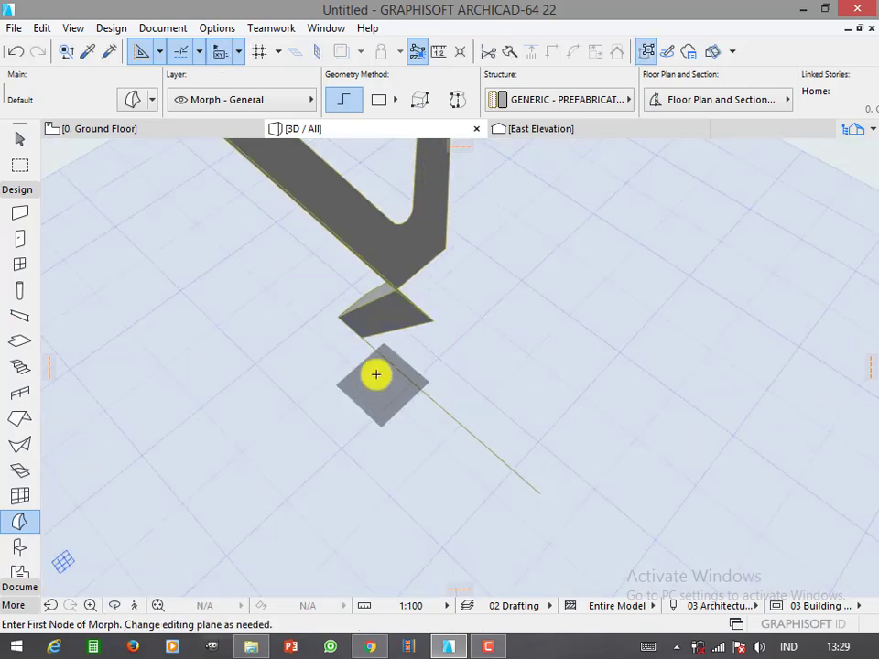
{"action": "key", "text": "F2"}
{"action": "left_click", "coordinate": [528, 128]}
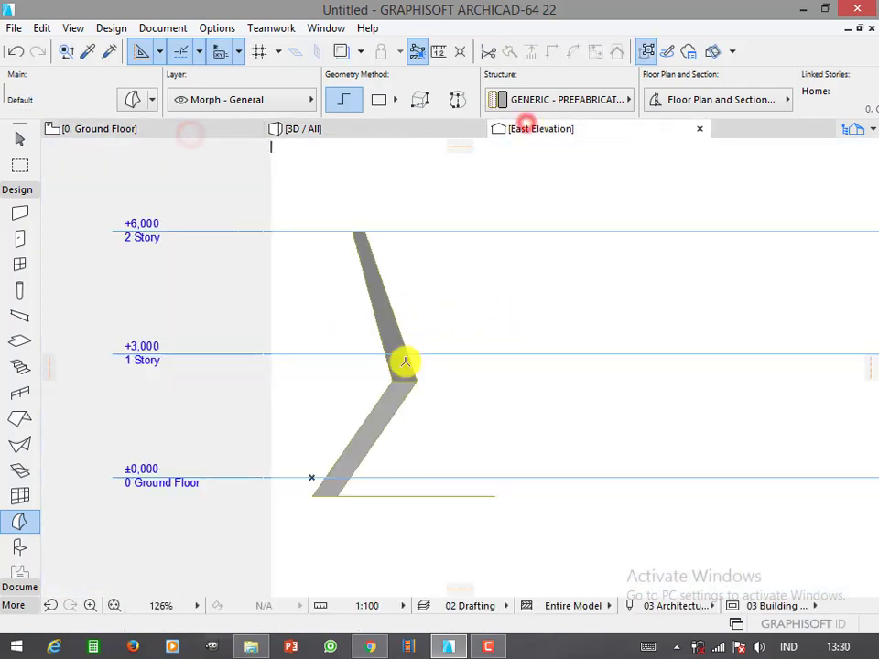
- Draw a triangular Morph from the bend down to the ground line
{"action": "left_click", "coordinate": [459, 494]}
{"action": "scroll", "coordinate": [417, 418], "scroll_direction": "up", "scroll_amount": 2}
{"action": "scroll", "coordinate": [407, 396], "scroll_direction": "up", "scroll_amount": 2}
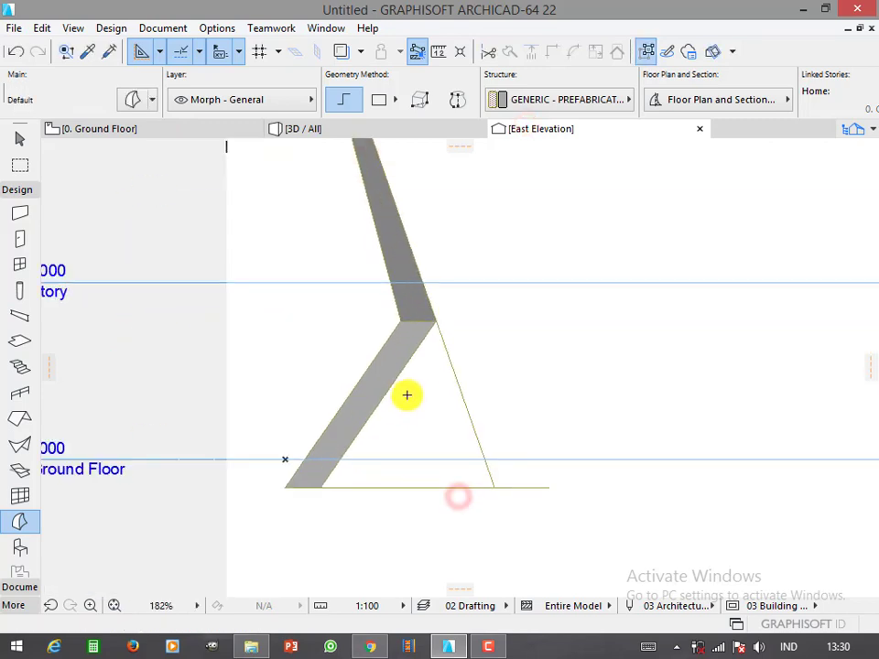
{"action": "scroll", "coordinate": [425, 390], "scroll_direction": "up", "scroll_amount": 5}
{"action": "scroll", "coordinate": [460, 433], "scroll_direction": "down", "scroll_amount": 5}
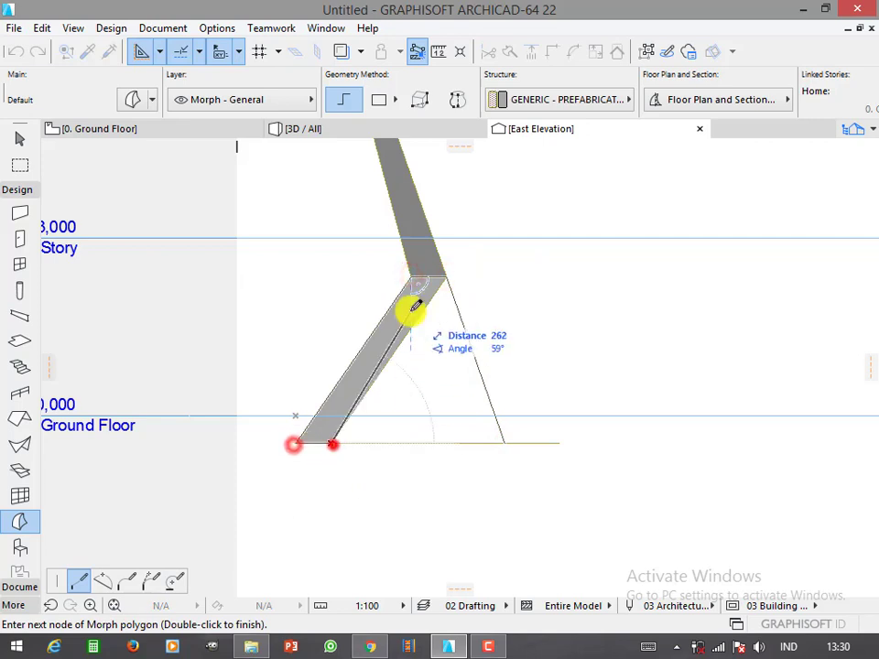
{"action": "left_click", "coordinate": [505, 443]}
- Use Move Node to reposition the new leg's bottom node along the ground
{"action": "scroll", "coordinate": [428, 382], "scroll_direction": "up", "scroll_amount": 2}
{"action": "left_click", "coordinate": [417, 311]}
{"action": "left_click", "coordinate": [418, 311]}
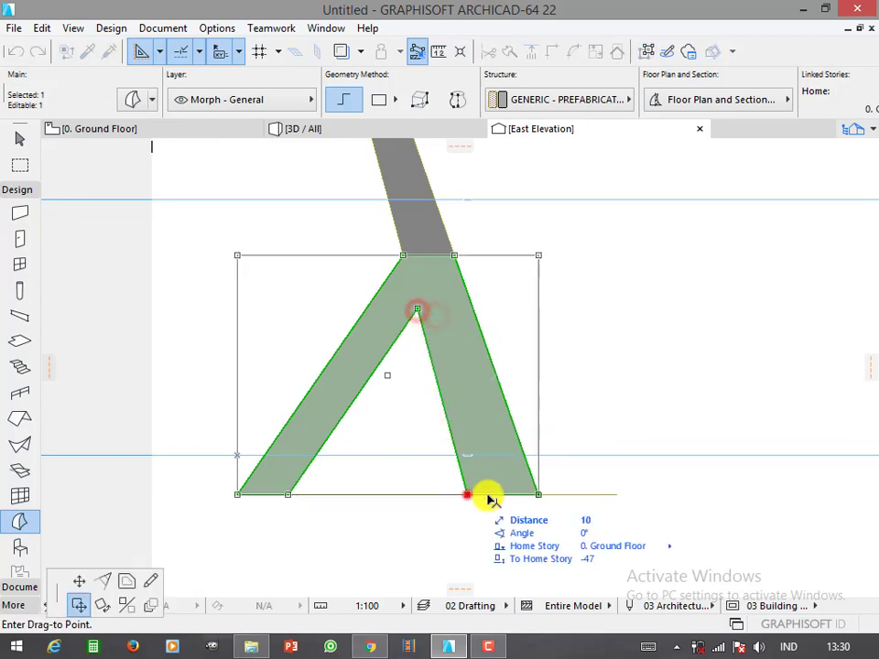
{"action": "left_click", "coordinate": [78, 581]}
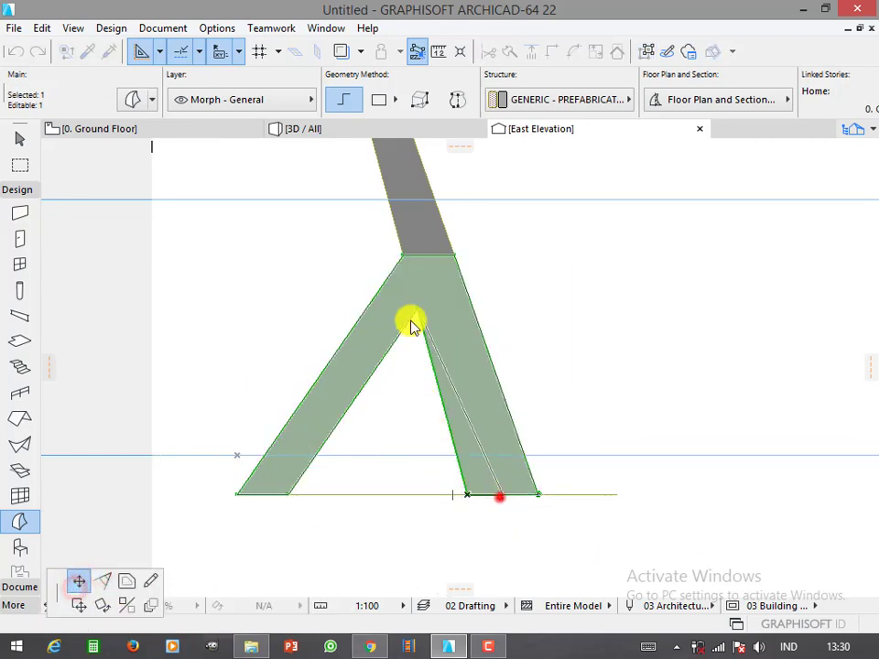
{"action": "left_click", "coordinate": [414, 309]}
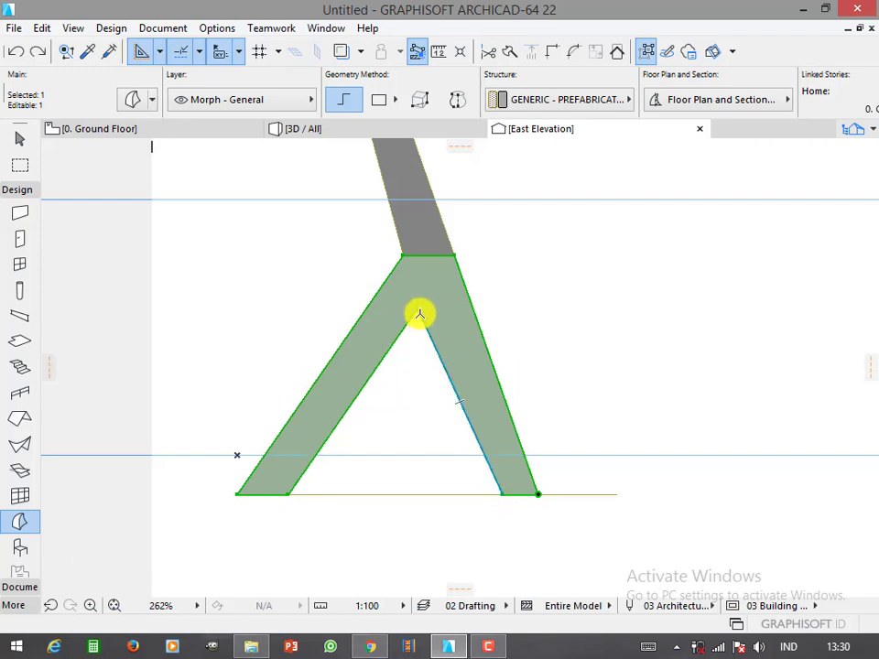
{"action": "left_click", "coordinate": [419, 314]}
- Curve the inner apex edge between the legs into an arc
{"action": "left_click", "coordinate": [442, 306]}
{"action": "scroll", "coordinate": [427, 337], "scroll_direction": "up", "scroll_amount": 3}
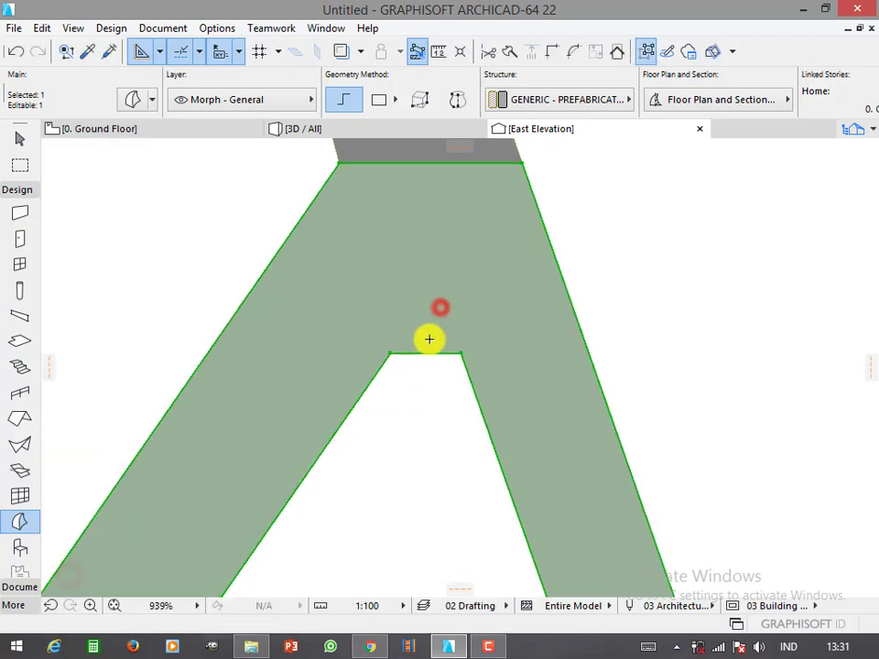
{"action": "left_click", "coordinate": [444, 334]}
{"action": "scroll", "coordinate": [409, 310], "scroll_direction": "down", "scroll_amount": 4}
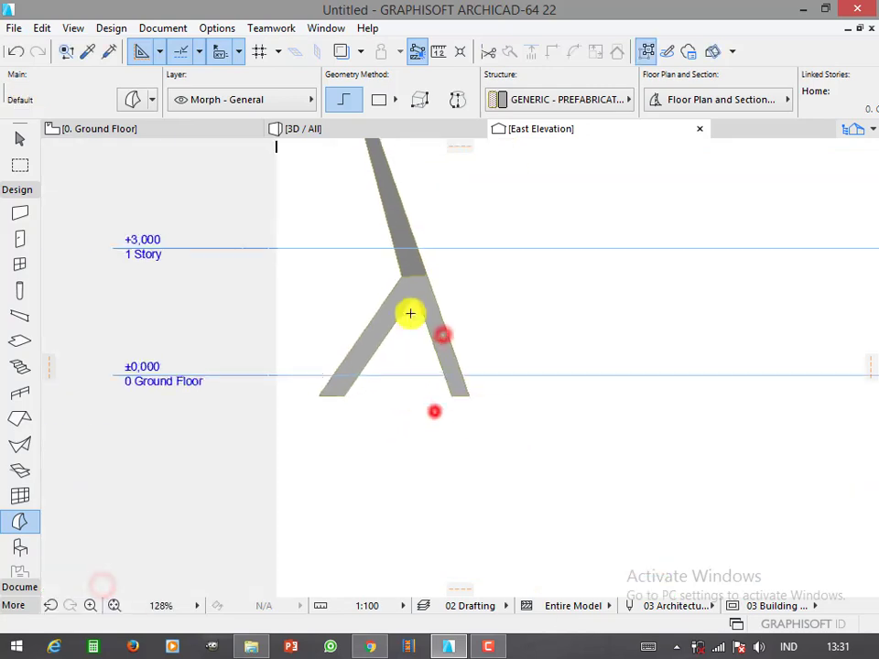
{"action": "scroll", "coordinate": [410, 310], "scroll_direction": "up", "scroll_amount": 1}
{"action": "scroll", "coordinate": [441, 290], "scroll_direction": "up", "scroll_amount": 4}
- Adjust the apex and arc nodes to reshape the curve
{"action": "left_click", "coordinate": [440, 289]}
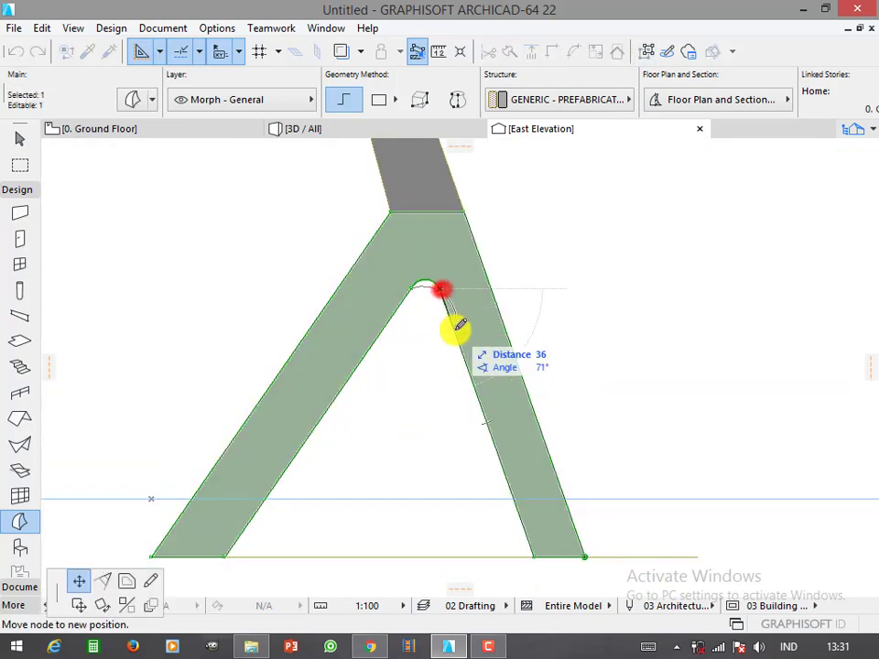
{"action": "scroll", "coordinate": [439, 351], "scroll_direction": "up", "scroll_amount": 2}
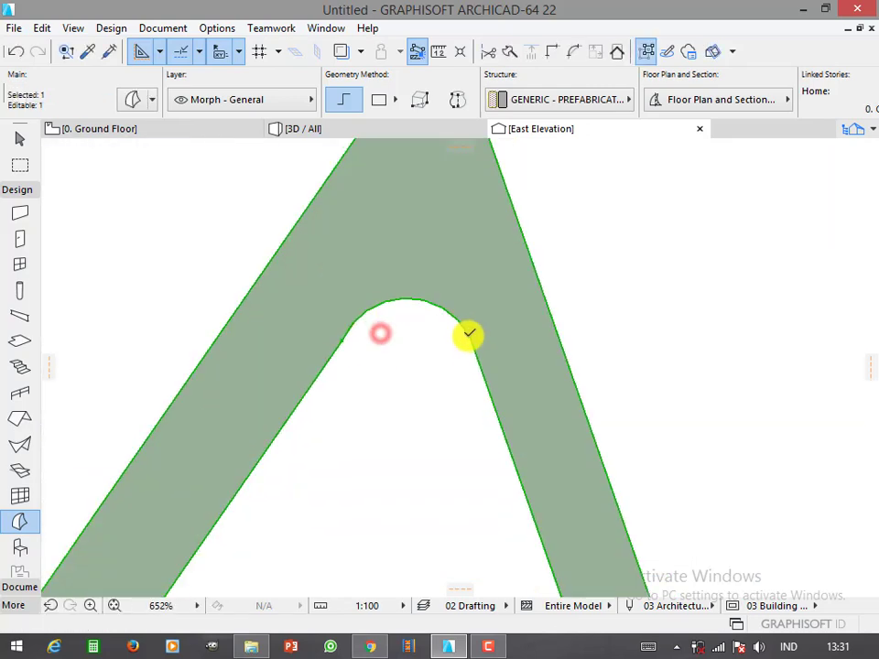
{"action": "left_click", "coordinate": [468, 336]}
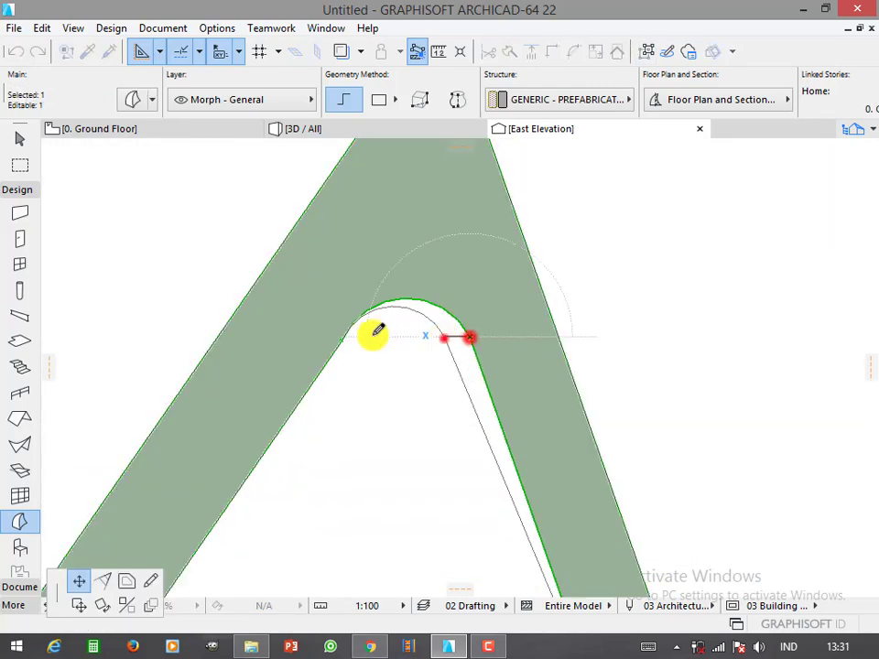
{"action": "left_click", "coordinate": [438, 336]}
{"action": "scroll", "coordinate": [418, 318], "scroll_direction": "down", "scroll_amount": 1}
{"action": "scroll", "coordinate": [484, 324], "scroll_direction": "up", "scroll_amount": 4}
- Reselect the A-shaped Morph and move an arch node to smooth the arch
{"action": "left_click", "coordinate": [482, 320]}
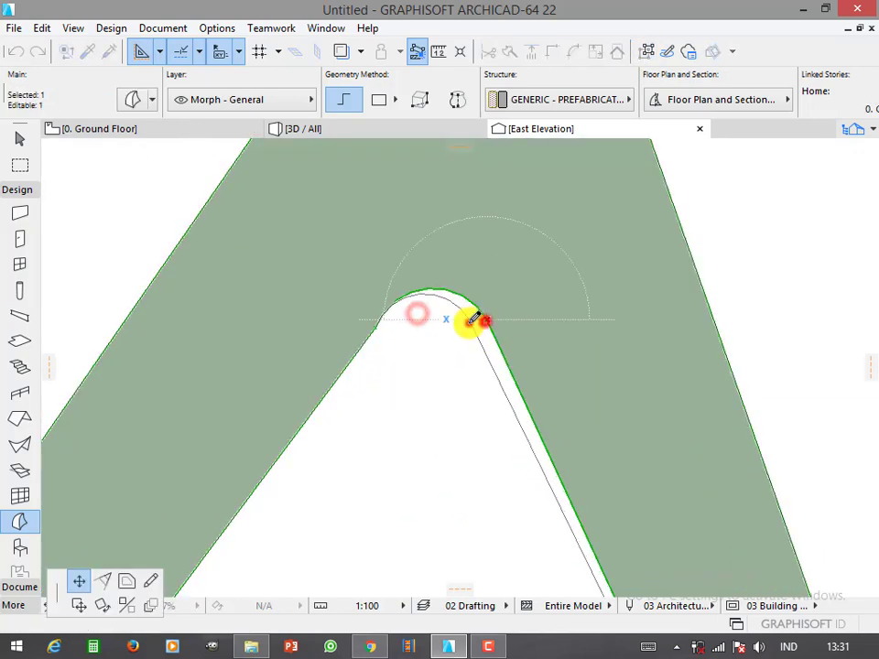
{"action": "left_click", "coordinate": [429, 355]}
{"action": "left_click", "coordinate": [402, 293]}
{"action": "left_click", "coordinate": [468, 318]}
{"action": "left_click", "coordinate": [477, 332]}
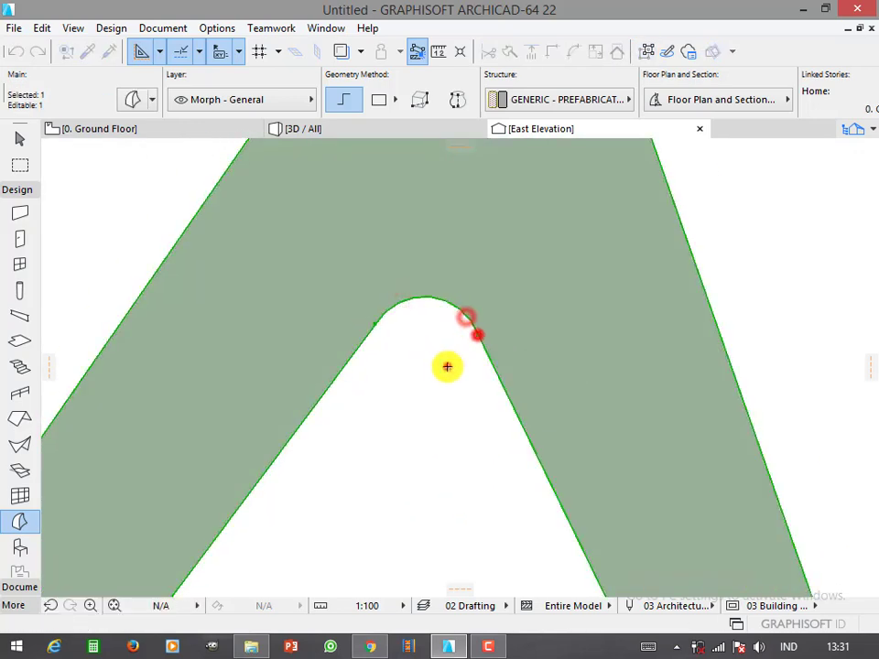
{"action": "left_click", "coordinate": [447, 365]}
{"action": "scroll", "coordinate": [402, 345], "scroll_direction": "down", "scroll_amount": 6}
{"action": "scroll", "coordinate": [407, 382], "scroll_direction": "up", "scroll_amount": 1}
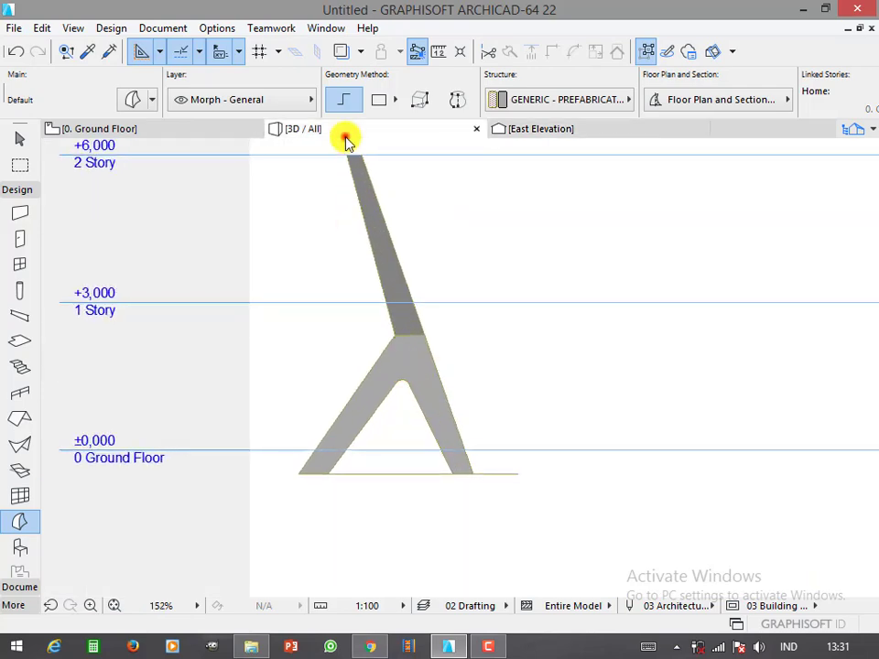
- In 3D, move the two-legged Morph onto the column's base
{"action": "left_click", "coordinate": [346, 137]}
{"action": "mouse_move", "coordinate": [417, 417]}
{"action": "middle_mouse_down", "text": "shift"}
{"action": "mouse_move", "coordinate": [577, 432]}
{"action": "mouse_move", "coordinate": [494, 408]}
{"action": "middle_mouse_up", "text": "shift"}
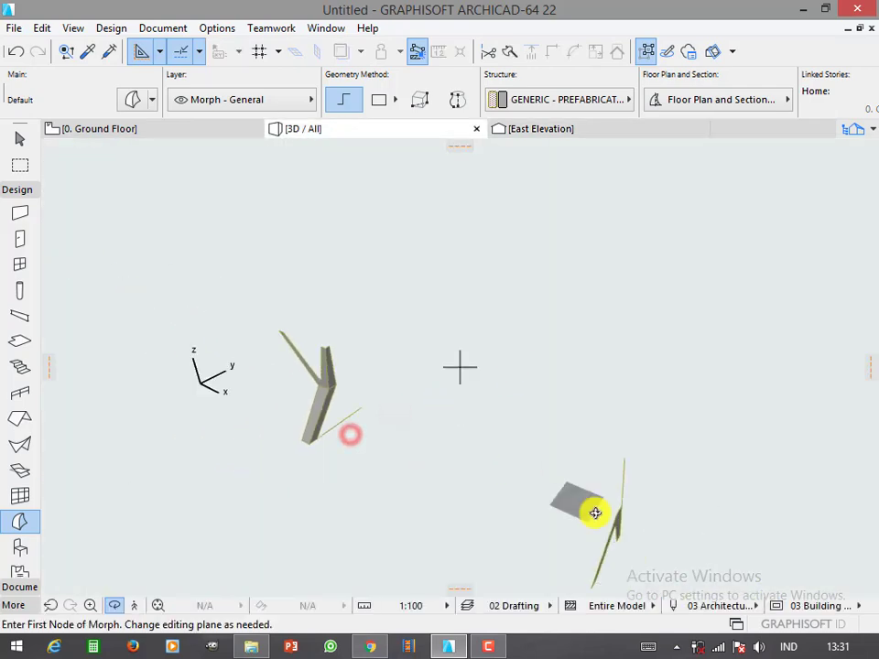
{"action": "left_click", "coordinate": [604, 513]}
{"action": "left_click", "coordinate": [614, 513]}
{"action": "scroll", "coordinate": [402, 412], "scroll_direction": "up", "scroll_amount": 3}
{"action": "left_click", "coordinate": [359, 367]}
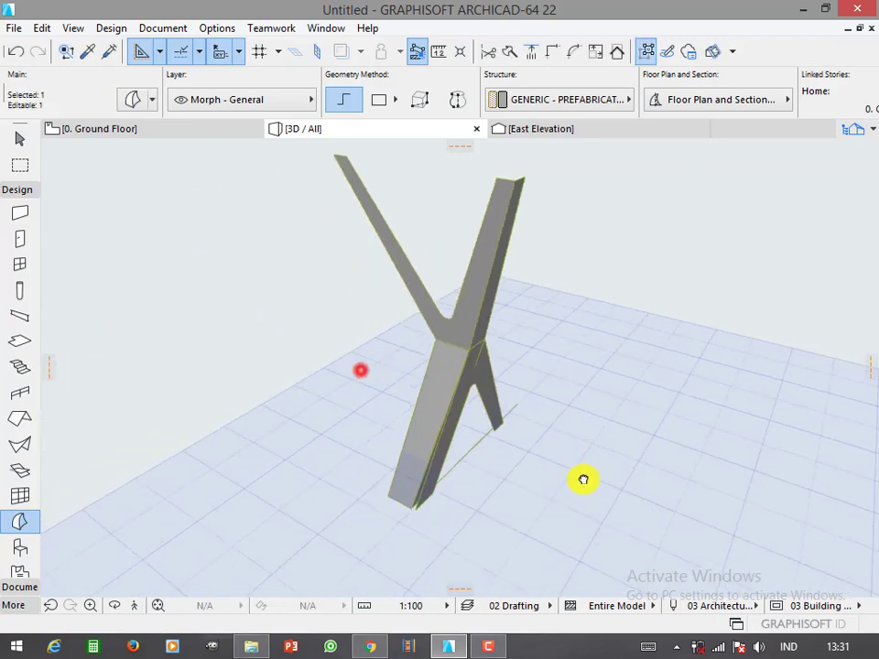
- Offset the Morph's face to thicken the legs, then return to the Ground Floor plan
{"action": "scroll", "coordinate": [429, 510], "scroll_direction": "up", "scroll_amount": 3}
{"action": "left_click", "coordinate": [415, 497]}
{"action": "scroll", "coordinate": [389, 508], "scroll_direction": "up", "scroll_amount": 2}
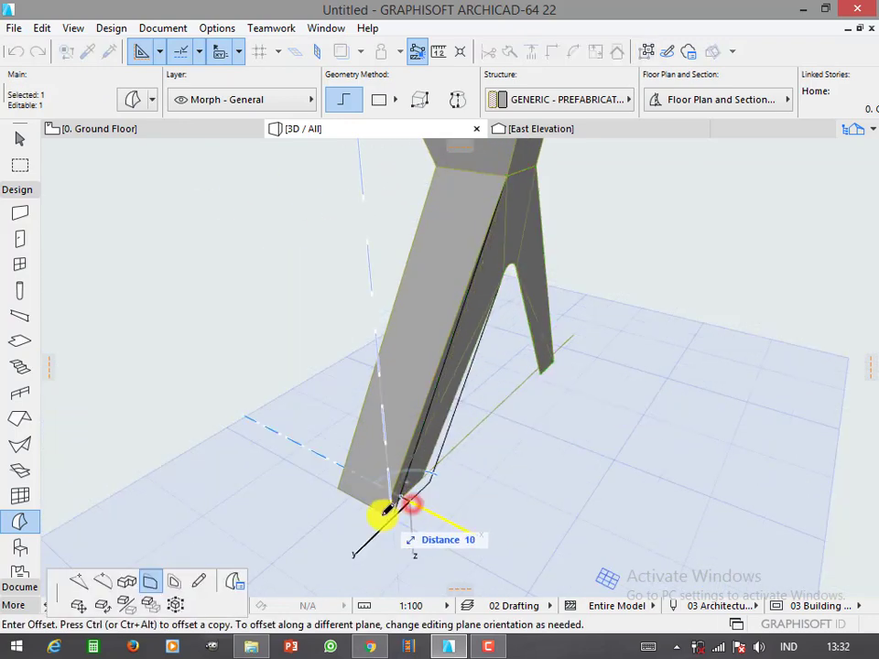
{"action": "left_click", "coordinate": [385, 512]}
{"action": "scroll", "coordinate": [549, 393], "scroll_direction": "up", "scroll_amount": 2}
{"action": "scroll", "coordinate": [439, 280], "scroll_direction": "down", "scroll_amount": 3}
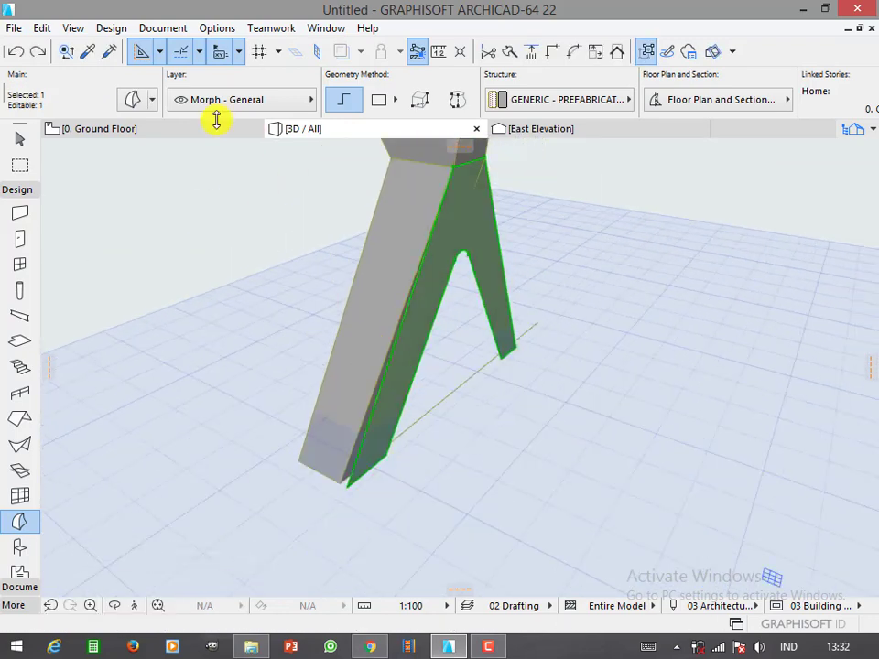
{"action": "key", "text": "F2"}
{"action": "scroll", "coordinate": [426, 330], "scroll_direction": "up", "scroll_amount": 2}
- Open the South Elevation from its marker and finish tilting the trunk there
{"action": "scroll", "coordinate": [426, 366], "scroll_direction": "down", "scroll_amount": 2}
{"action": "left_click", "coordinate": [446, 513]}
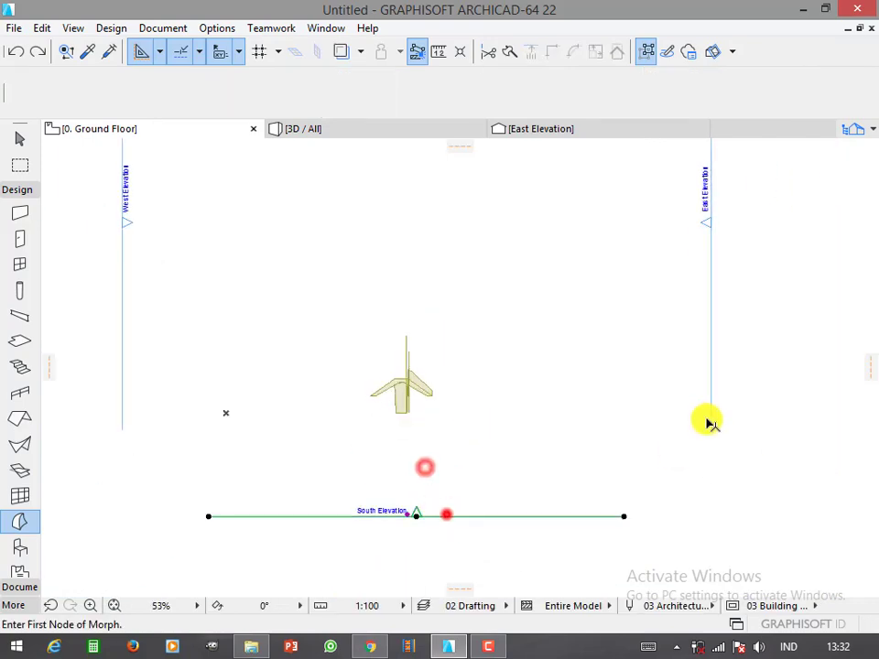
{"action": "right_click", "coordinate": [706, 420]}
{"action": "left_click", "coordinate": [633, 246]}
{"action": "left_click", "coordinate": [475, 256]}
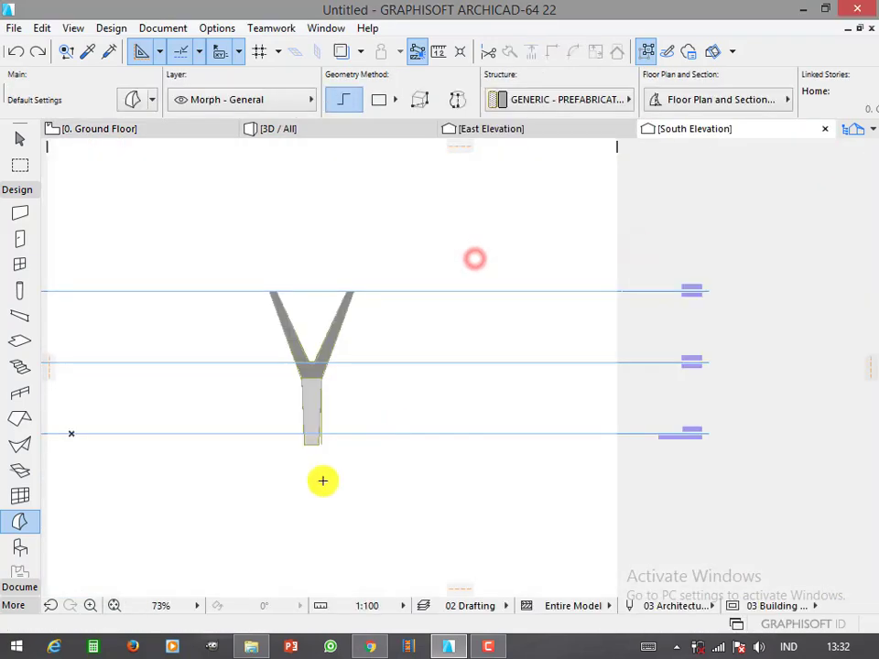
{"action": "scroll", "coordinate": [306, 421], "scroll_direction": "up", "scroll_amount": 4}
{"action": "left_click", "coordinate": [301, 256]}
{"action": "left_click", "coordinate": [300, 494]}
{"action": "left_click", "coordinate": [293, 495]}
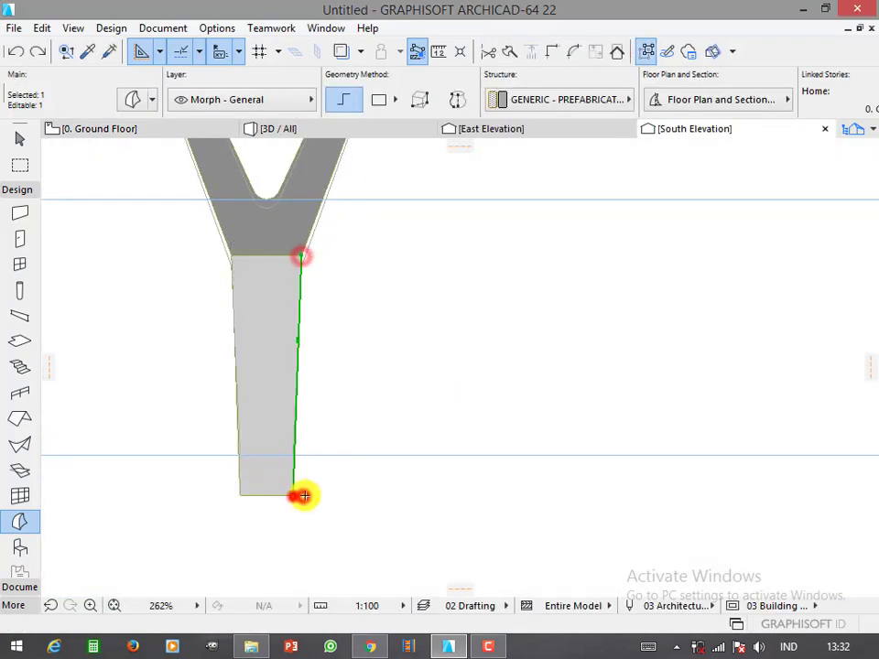
- Check the tilted trunk morph in 3D, viewing it from below
{"action": "left_click", "coordinate": [348, 129]}
{"action": "scroll", "coordinate": [378, 400], "scroll_direction": "up", "scroll_amount": 5}
{"action": "scroll", "coordinate": [402, 366], "scroll_direction": "down", "scroll_amount": 3}
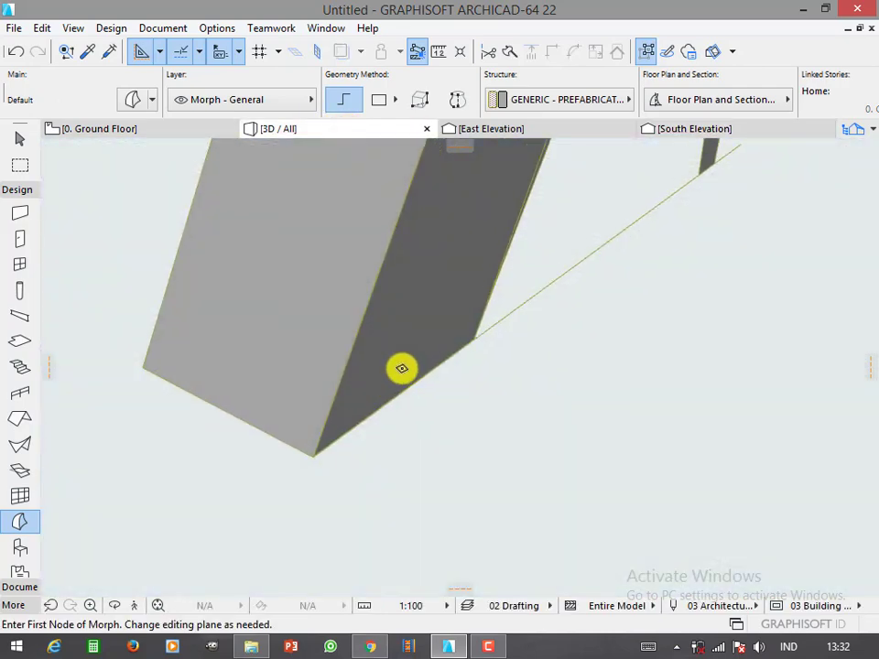
{"action": "left_click", "coordinate": [398, 365]}
{"action": "scroll", "coordinate": [407, 419], "scroll_direction": "down", "scroll_amount": 5}
{"action": "left_click", "coordinate": [423, 442]}
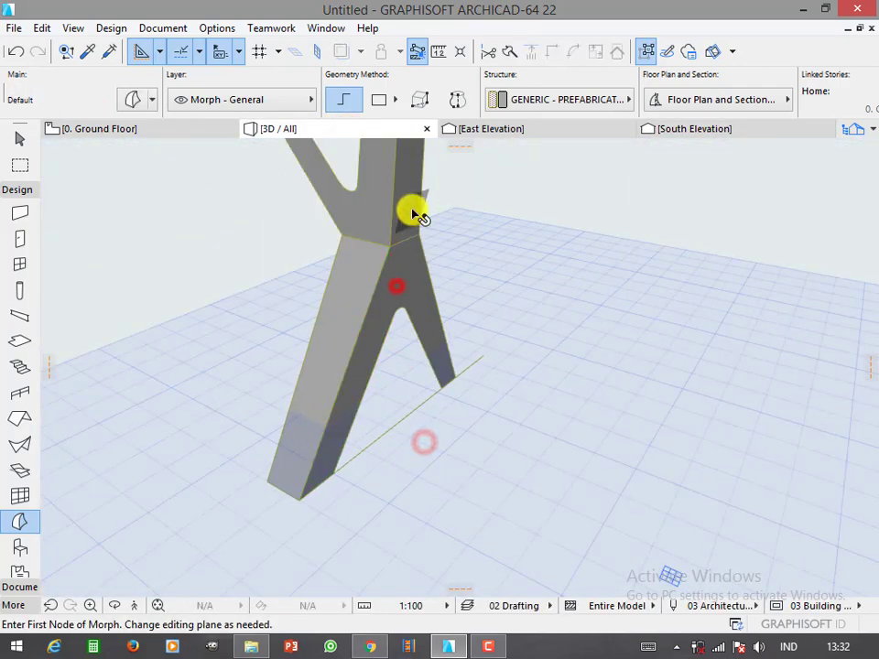
{"action": "scroll", "coordinate": [325, 489], "scroll_direction": "up", "scroll_amount": 2}
{"action": "left_click", "coordinate": [320, 428]}
{"action": "scroll", "coordinate": [314, 526], "scroll_direction": "up", "scroll_amount": 2}
{"action": "scroll", "coordinate": [230, 477], "scroll_direction": "up", "scroll_amount": 3}
{"action": "scroll", "coordinate": [181, 515], "scroll_direction": "down", "scroll_amount": 2}
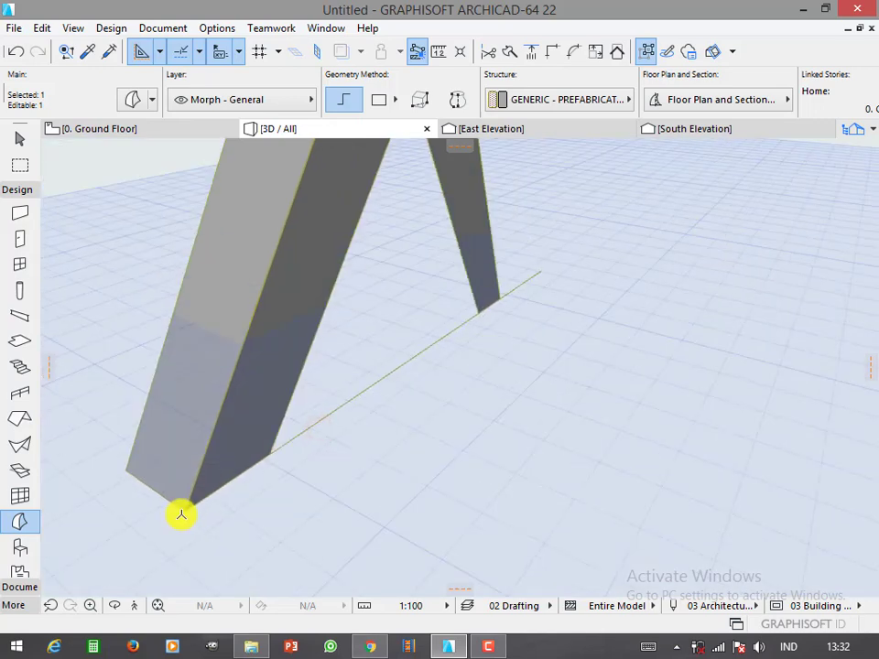
{"action": "scroll", "coordinate": [181, 515], "scroll_direction": "down", "scroll_amount": 2}
{"action": "left_click", "coordinate": [367, 476]}
{"action": "mouse_move", "coordinate": [371, 466]}
{"action": "middle_mouse_down", "text": "shift"}
{"action": "mouse_move", "coordinate": [277, 506]}
{"action": "mouse_move", "coordinate": [315, 453]}
{"action": "mouse_move", "coordinate": [689, 454]}
{"action": "mouse_move", "coordinate": [698, 403]}
{"action": "mouse_move", "coordinate": [359, 433]}
{"action": "mouse_move", "coordinate": [410, 456]}
{"action": "mouse_move", "coordinate": [406, 377]}
{"action": "mouse_move", "coordinate": [637, 333]}
{"action": "mouse_move", "coordinate": [600, 434]}
{"action": "mouse_move", "coordinate": [196, 442]}
{"action": "mouse_move", "coordinate": [494, 365]}
{"action": "mouse_move", "coordinate": [520, 437]}
{"action": "middle_mouse_up", "text": "shift"}
- On the Ground Floor plan, mirror a copy of the morph across the trunk axis
{"action": "key", "text": "F2"}
{"action": "scroll", "coordinate": [411, 345], "scroll_direction": "up", "scroll_amount": 5}
{"action": "left_click", "coordinate": [411, 345]}
{"action": "scroll", "coordinate": [431, 422], "scroll_direction": "down", "scroll_amount": 3}
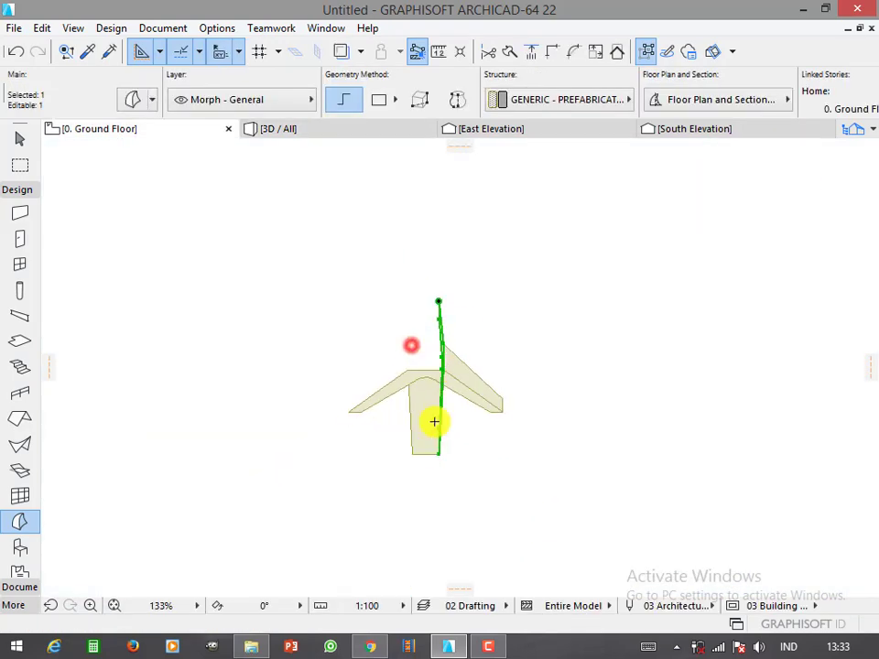
{"action": "scroll", "coordinate": [443, 414], "scroll_direction": "up", "scroll_amount": 2}
{"action": "left_click", "coordinate": [410, 422]}
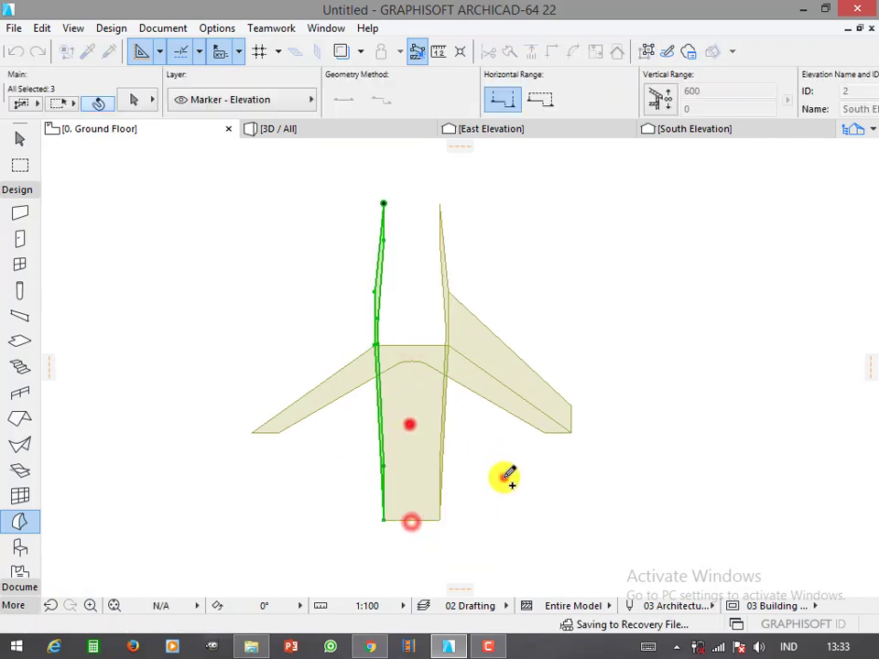
{"action": "left_click", "coordinate": [503, 477]}
{"action": "left_click", "coordinate": [494, 352]}
{"action": "left_click", "coordinate": [406, 409]}
{"action": "left_click", "coordinate": [517, 478]}
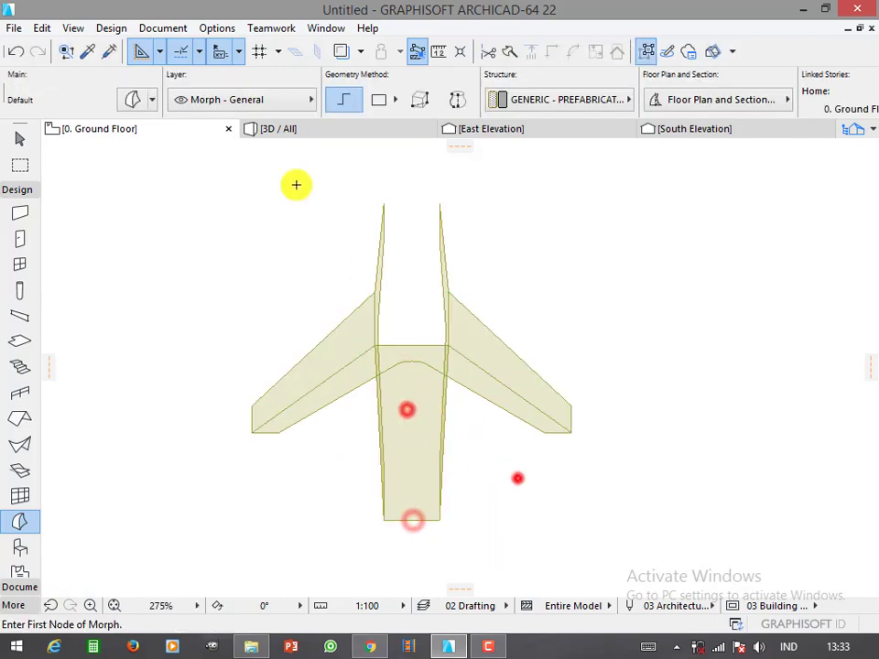
{"action": "mouse_move", "coordinate": [460, 374]}
{"action": "middle_mouse_down", "text": "shift"}
{"action": "mouse_move", "coordinate": [639, 414]}
{"action": "mouse_move", "coordinate": [250, 408]}
{"action": "mouse_move", "coordinate": [401, 464]}
{"action": "mouse_move", "coordinate": [460, 406]}
{"action": "middle_mouse_up", "text": "shift"}
- Back in 3D, fill the triangular outline between the arm tips using Design > Cover with Faces
{"action": "key", "text": "ctrl+z"}
{"action": "left_click", "coordinate": [327, 265]}
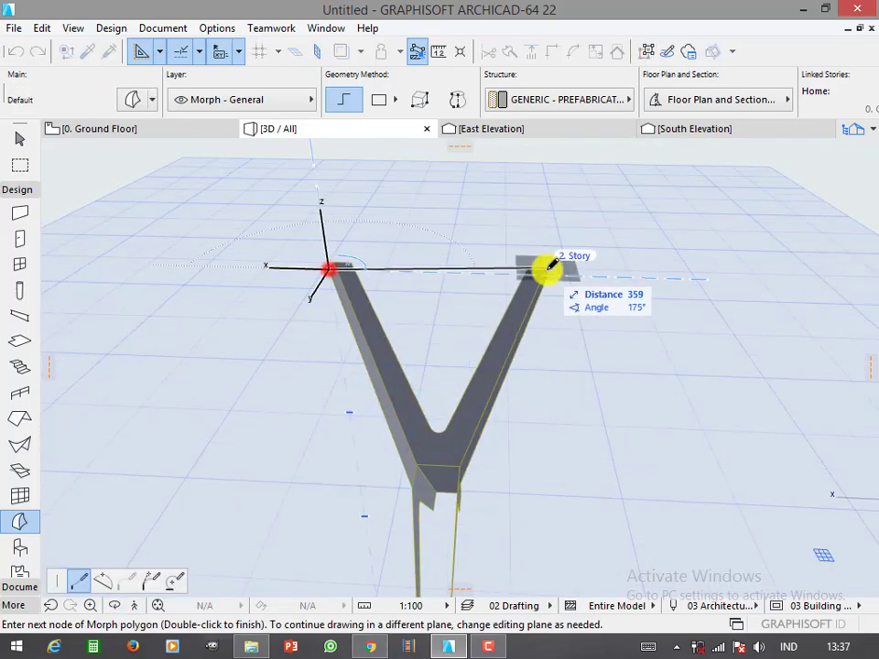
{"action": "mouse_move", "coordinate": [539, 269]}
{"action": "middle_mouse_down", "text": "shift"}
{"action": "mouse_move", "coordinate": [513, 341]}
{"action": "mouse_move", "coordinate": [491, 204]}
{"action": "mouse_move", "coordinate": [443, 543]}
{"action": "mouse_move", "coordinate": [359, 280]}
{"action": "mouse_move", "coordinate": [408, 285]}
{"action": "mouse_move", "coordinate": [445, 429]}
{"action": "mouse_move", "coordinate": [453, 263]}
{"action": "middle_mouse_up", "text": "shift"}
{"action": "key", "text": "Escape"}
{"action": "right_click", "coordinate": [506, 191]}
{"action": "middle_click_drag", "start_coordinate": [506, 191], "coordinate": [521, 204], "text": "shift"}
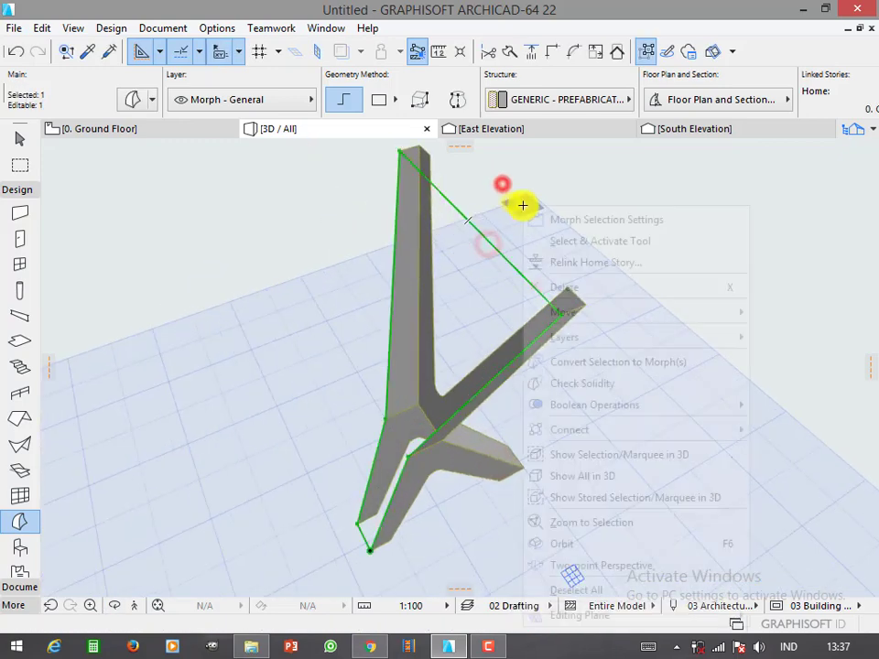
{"action": "right_click", "coordinate": [522, 204]}
{"action": "left_click", "coordinate": [112, 28]}
{"action": "left_click", "coordinate": [156, 271]}
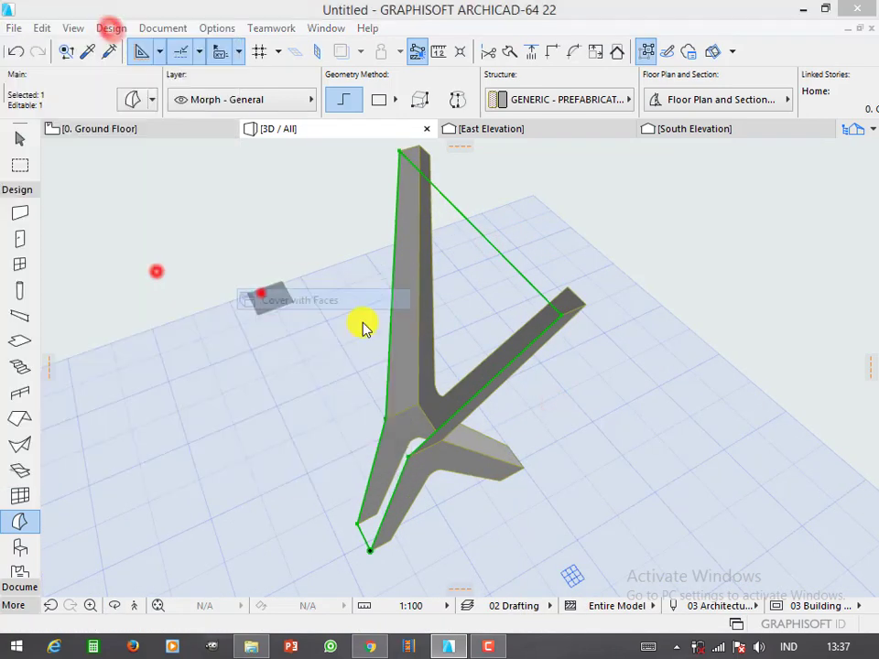
{"action": "left_click", "coordinate": [261, 293]}
{"action": "left_click", "coordinate": [519, 289]}
{"action": "mouse_move", "coordinate": [565, 327]}
{"action": "middle_mouse_down", "text": "shift"}
{"action": "mouse_move", "coordinate": [298, 318]}
{"action": "mouse_move", "coordinate": [563, 361]}
{"action": "mouse_move", "coordinate": [479, 395]}
{"action": "mouse_move", "coordinate": [454, 459]}
{"action": "mouse_move", "coordinate": [482, 420]}
{"action": "mouse_move", "coordinate": [253, 400]}
{"action": "mouse_move", "coordinate": [251, 391]}
{"action": "mouse_move", "coordinate": [672, 450]}
{"action": "mouse_move", "coordinate": [481, 483]}
{"action": "mouse_move", "coordinate": [286, 429]}
{"action": "mouse_move", "coordinate": [350, 328]}
{"action": "mouse_move", "coordinate": [330, 310]}
{"action": "mouse_move", "coordinate": [257, 338]}
{"action": "middle_mouse_up", "text": "shift"}
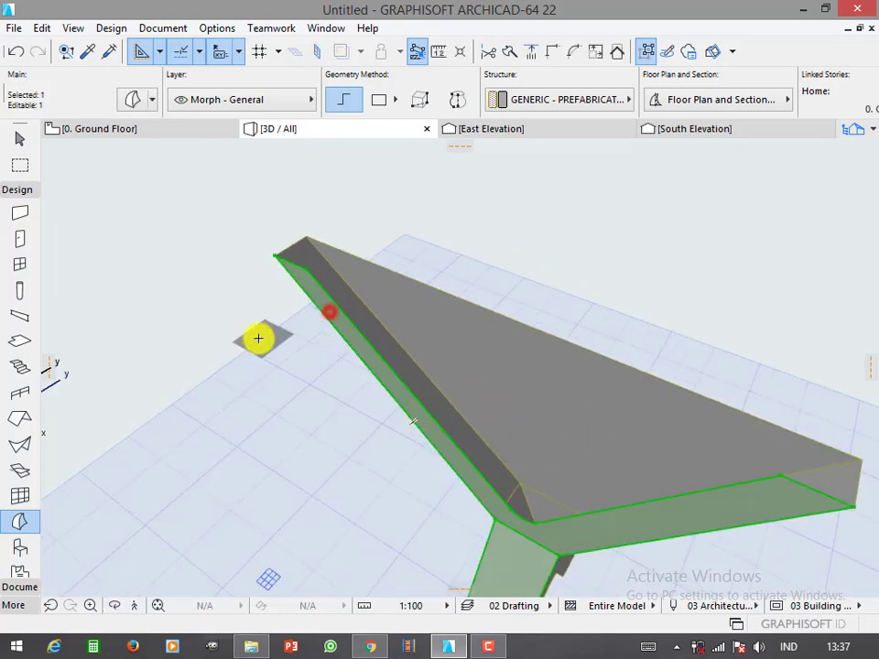
- Outline a morph across the slab and curve the fork's inner edge into an arc
{"action": "left_click", "coordinate": [308, 270]}
{"action": "middle_click_drag", "start_coordinate": [362, 359], "coordinate": [529, 369], "text": "shift"}
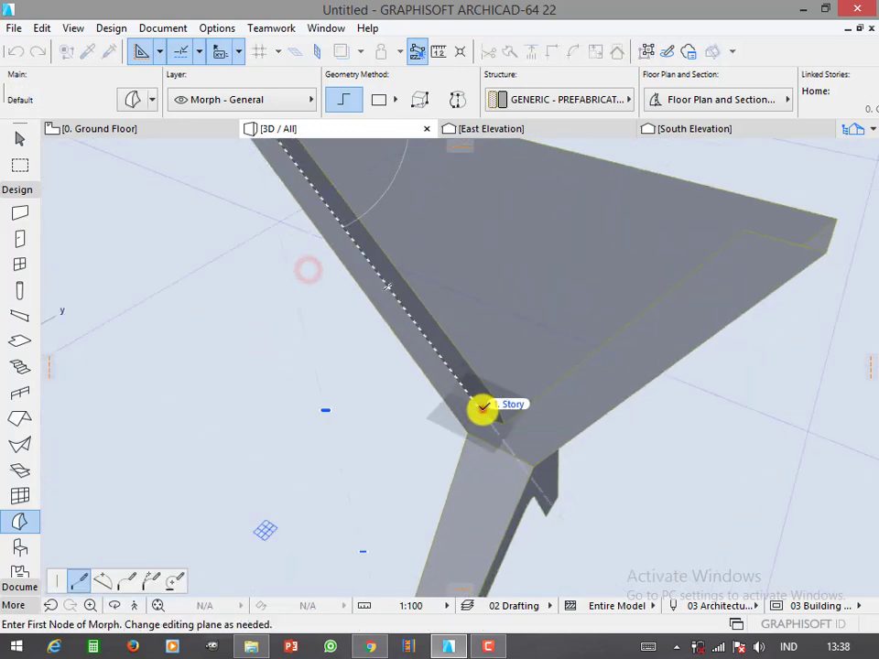
{"action": "left_click", "coordinate": [482, 409]}
{"action": "double_click", "coordinate": [747, 229]}
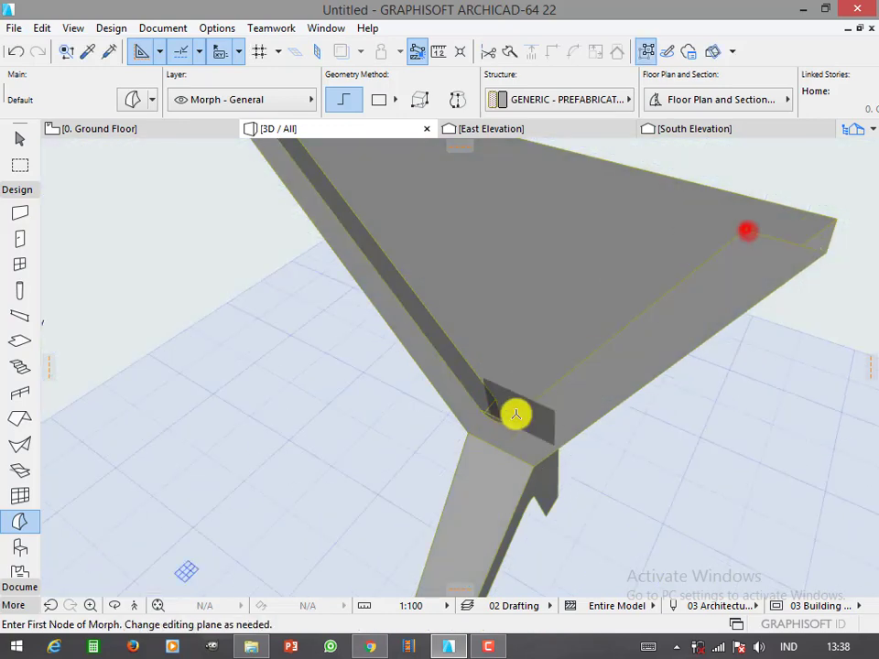
{"action": "mouse_move", "coordinate": [515, 415]}
{"action": "middle_mouse_down", "text": "shift"}
{"action": "mouse_move", "coordinate": [475, 436]}
{"action": "mouse_move", "coordinate": [559, 321]}
{"action": "mouse_move", "coordinate": [519, 367]}
{"action": "middle_mouse_up", "text": "shift"}
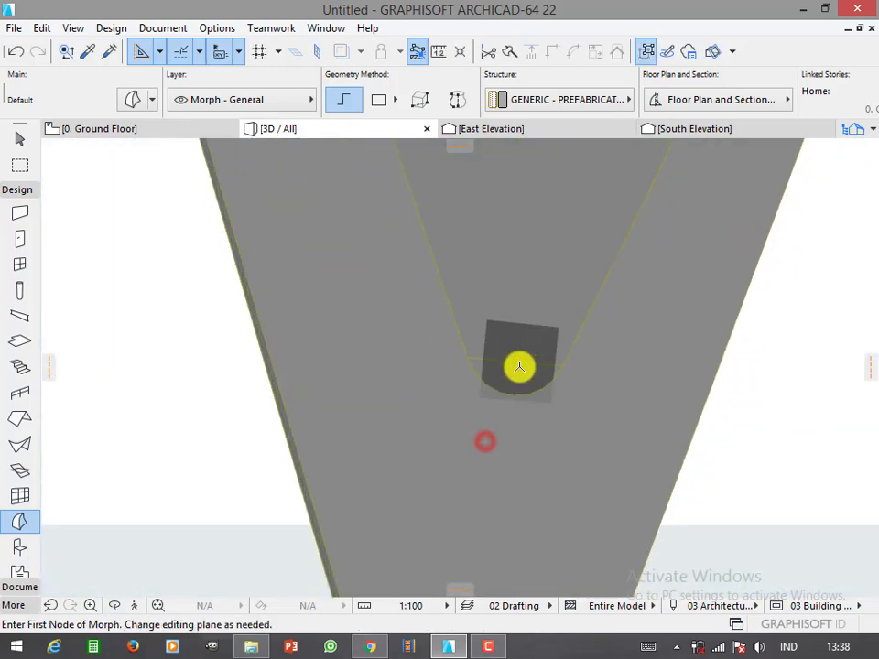
{"action": "left_click", "coordinate": [519, 365]}
{"action": "left_click", "coordinate": [102, 581]}
{"action": "left_click", "coordinate": [517, 392]}
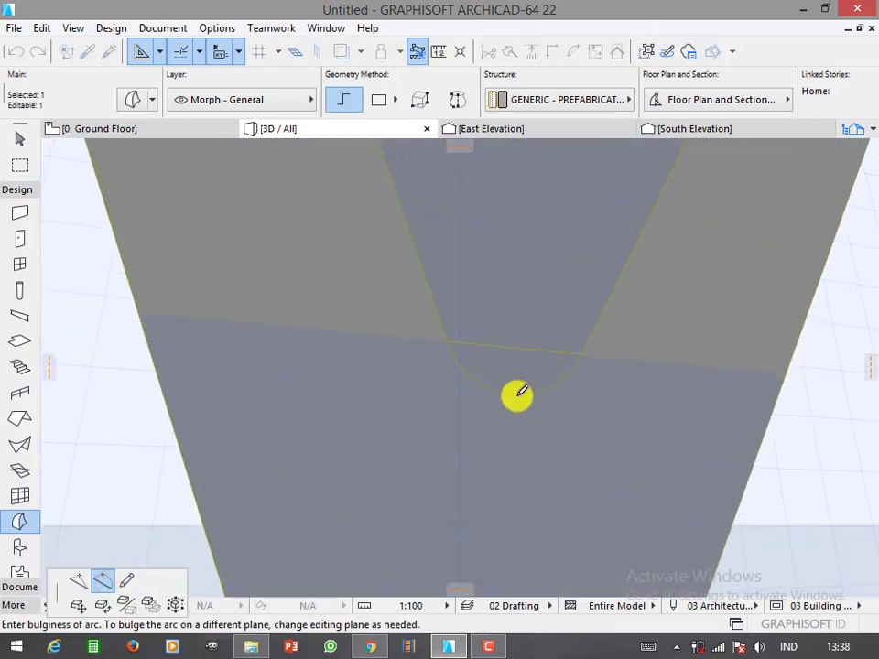
{"action": "left_click", "coordinate": [513, 394]}
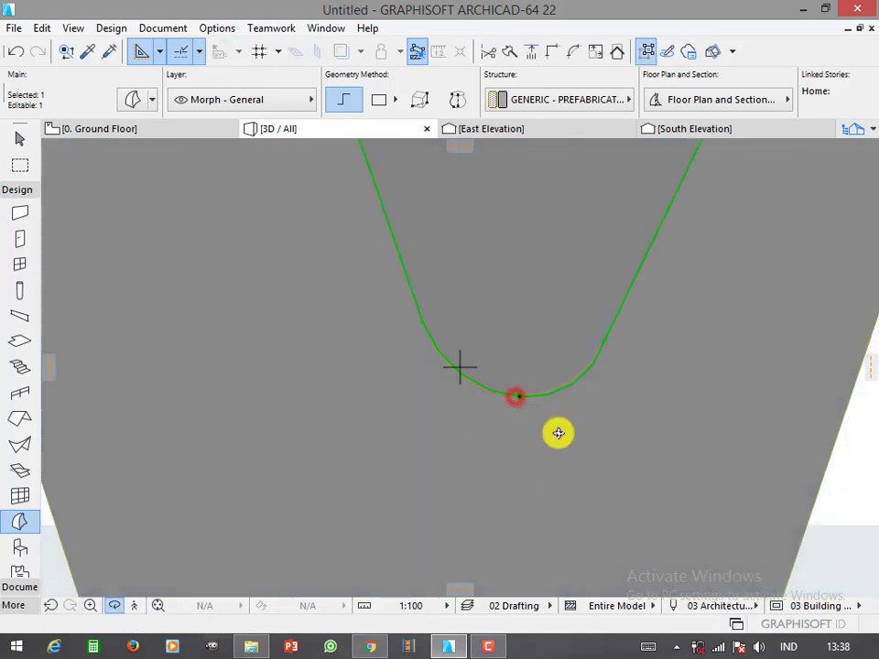
- Insert a new node on a second fork edge, reshaping the morph top into a funnel
{"action": "mouse_move", "coordinate": [558, 422]}
{"action": "left_mouse_down"}
{"action": "mouse_move", "coordinate": [523, 425]}
{"action": "mouse_move", "coordinate": [504, 402]}
{"action": "left_mouse_up"}
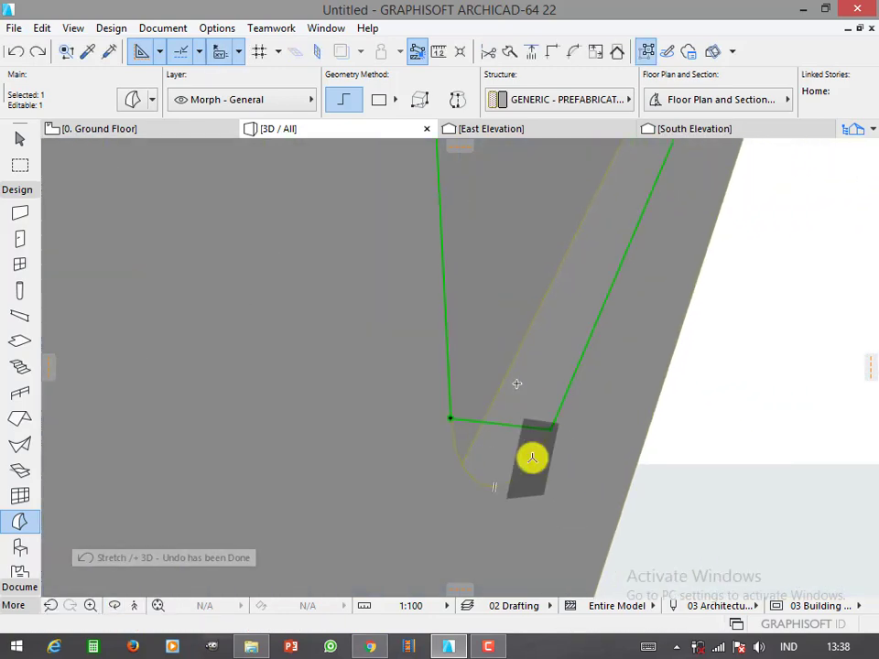
{"action": "left_click", "coordinate": [503, 402]}
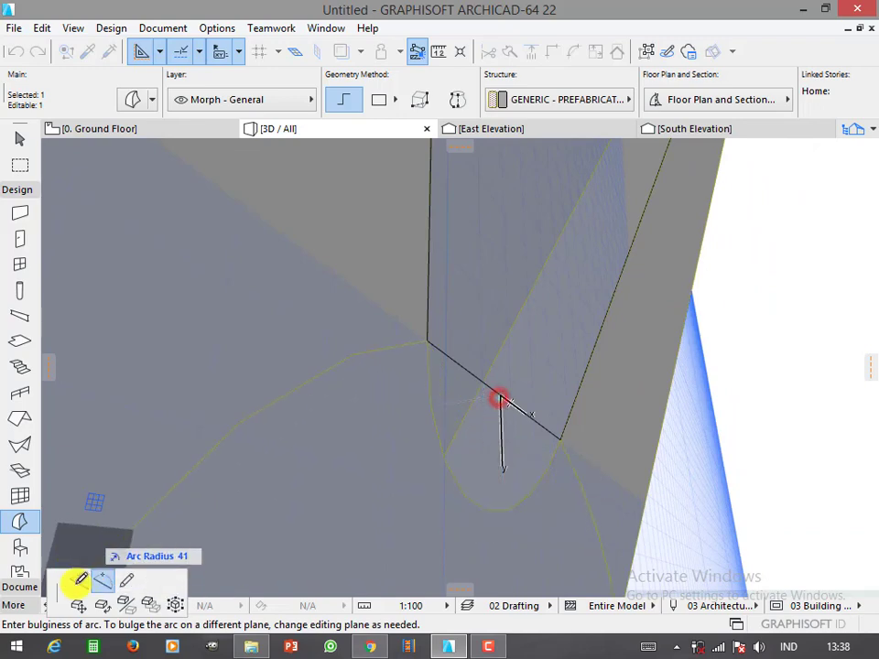
{"action": "left_click", "coordinate": [79, 580]}
{"action": "left_click", "coordinate": [492, 505]}
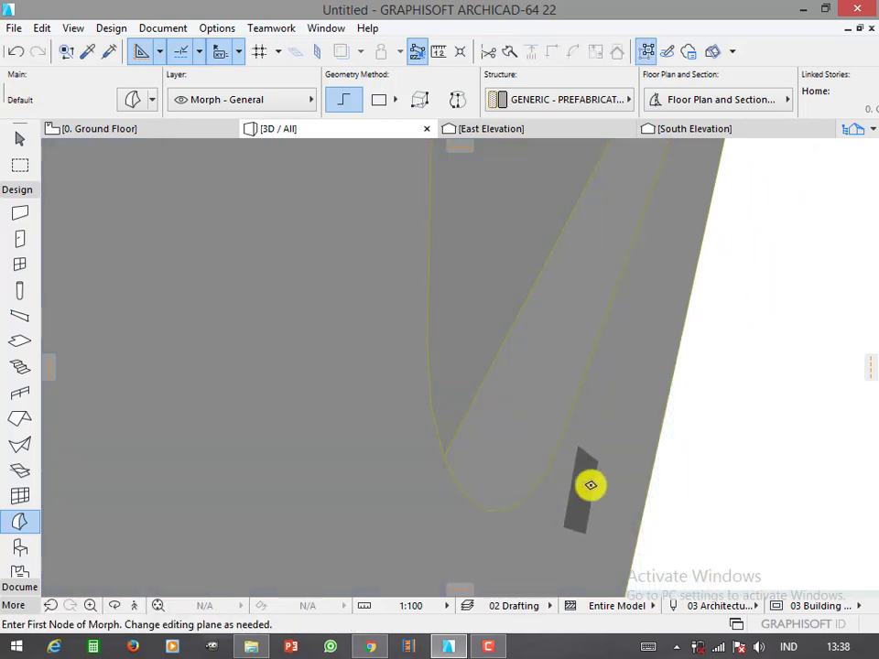
{"action": "mouse_move", "coordinate": [591, 485]}
{"action": "middle_mouse_down", "text": "shift"}
{"action": "mouse_move", "coordinate": [545, 427]}
{"action": "mouse_move", "coordinate": [576, 404]}
{"action": "middle_mouse_up", "text": "shift"}
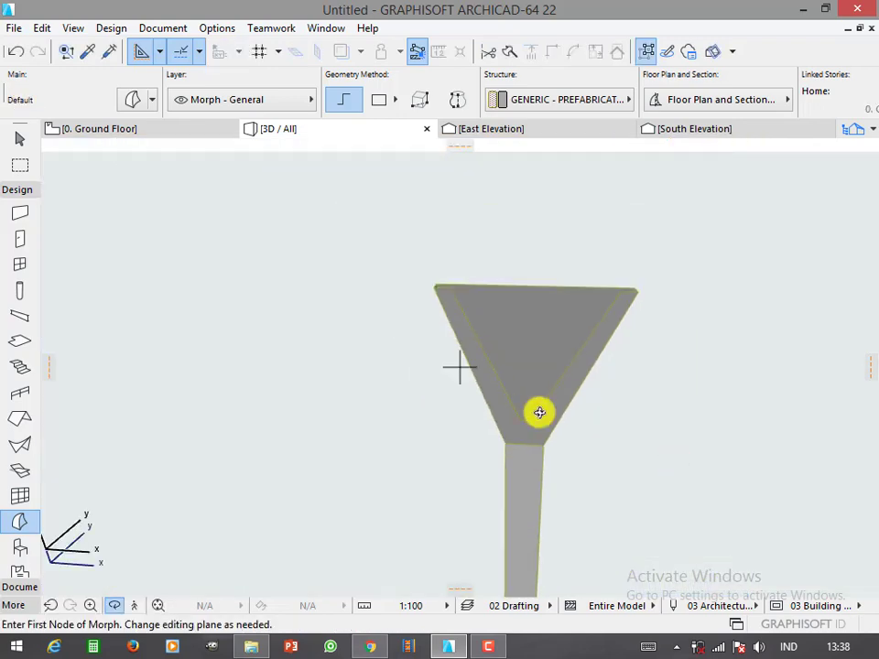
- Rotate the morph's tilted top arm to vertical in the East Elevation, then review it in 3D
{"action": "left_click", "coordinate": [560, 135]}
{"action": "scroll", "coordinate": [345, 406], "scroll_direction": "down", "scroll_amount": 10}
{"action": "scroll", "coordinate": [293, 316], "scroll_direction": "up", "scroll_amount": 1}
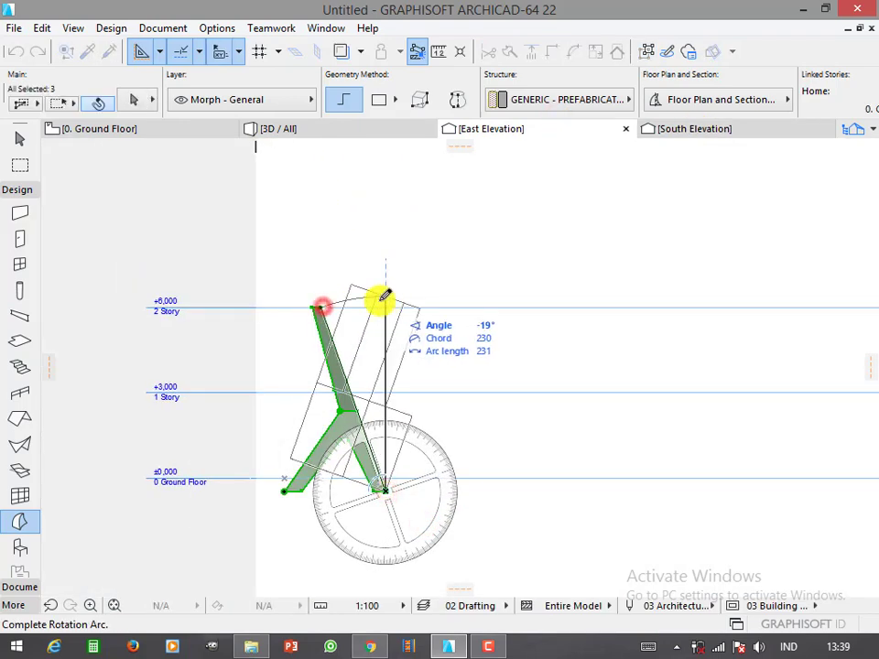
{"action": "left_click", "coordinate": [389, 300]}
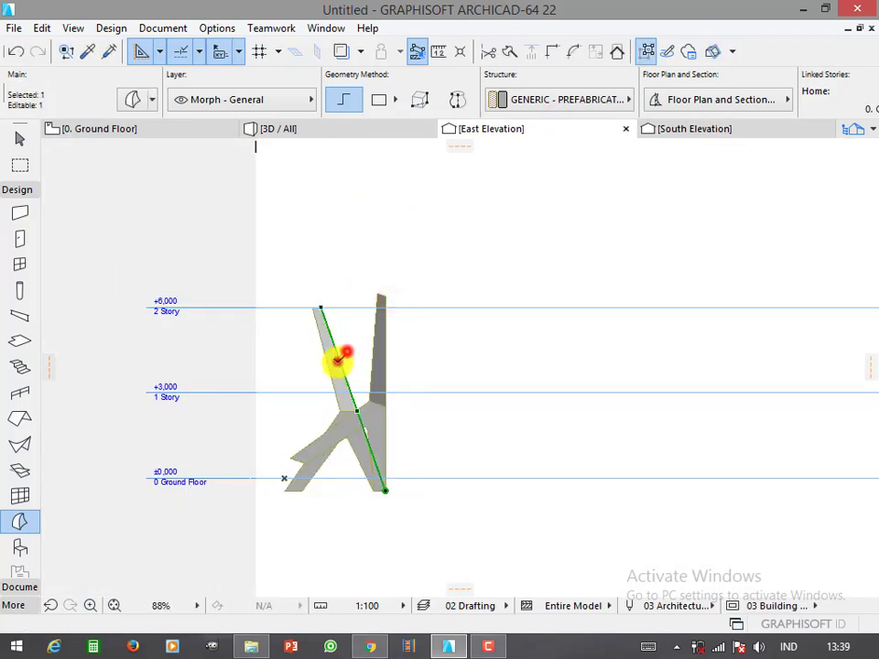
{"action": "key", "text": "Escape"}
{"action": "scroll", "coordinate": [356, 432], "scroll_direction": "up", "scroll_amount": 2}
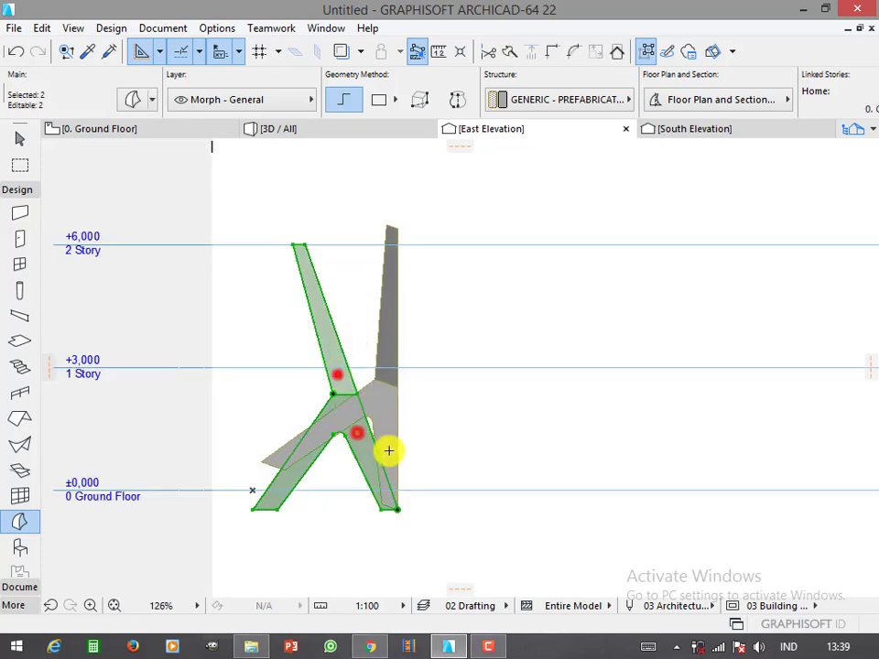
{"action": "left_click", "coordinate": [399, 508]}
{"action": "left_click", "coordinate": [307, 245]}
{"action": "left_click", "coordinate": [394, 230]}
{"action": "left_click", "coordinate": [440, 210]}
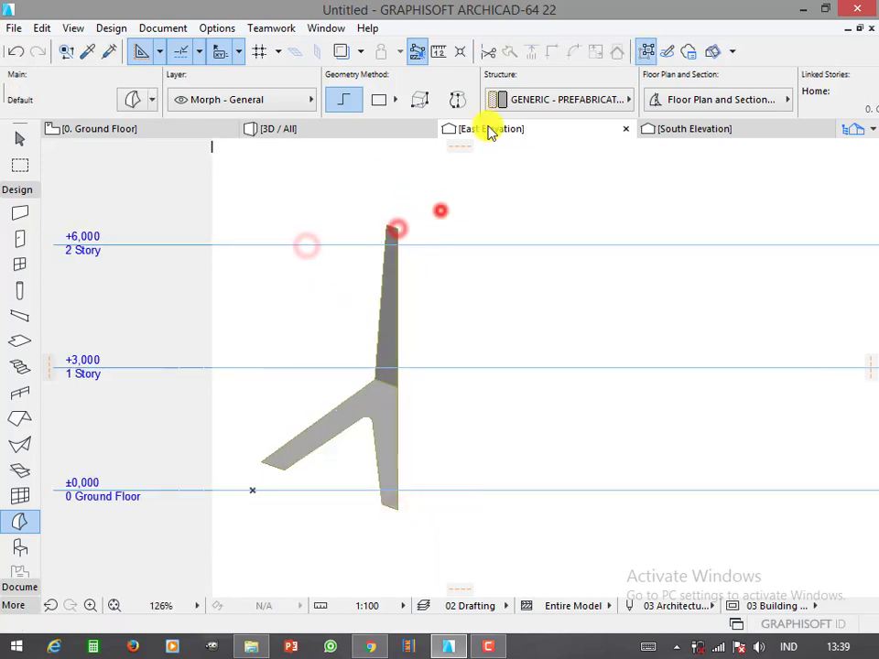
{"action": "left_click", "coordinate": [366, 136]}
{"action": "mouse_move", "coordinate": [546, 388]}
{"action": "middle_mouse_down", "text": "shift"}
{"action": "mouse_move", "coordinate": [412, 417]}
{"action": "mouse_move", "coordinate": [348, 458]}
{"action": "mouse_move", "coordinate": [721, 475]}
{"action": "mouse_move", "coordinate": [355, 422]}
{"action": "mouse_move", "coordinate": [312, 204]}
{"action": "middle_mouse_up", "text": "shift"}
- Cap the branch tip with a three-node triangular morph and curve one of its edges
{"action": "left_click", "coordinate": [309, 223]}
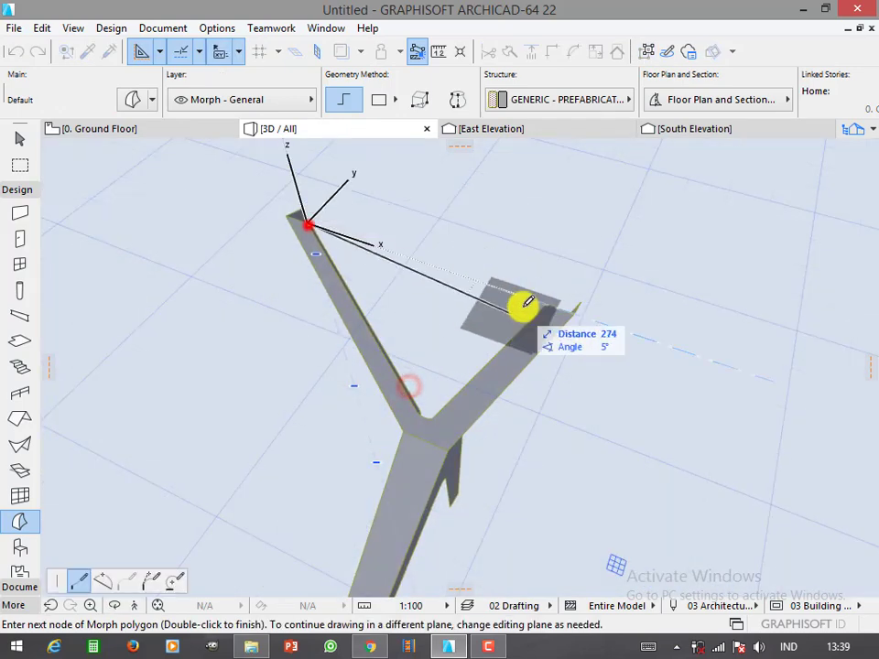
{"action": "left_click", "coordinate": [546, 304]}
{"action": "left_click", "coordinate": [404, 395]}
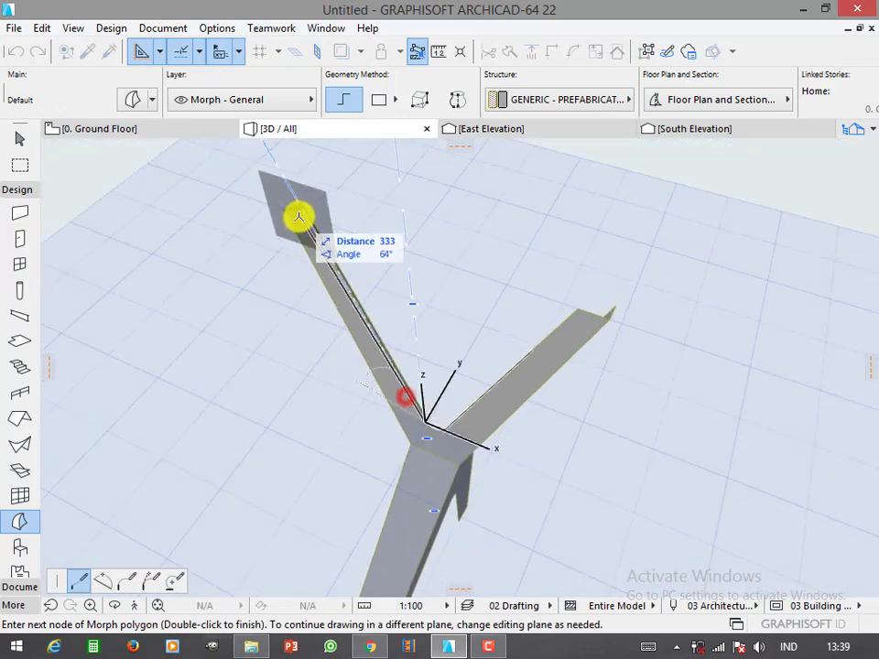
{"action": "left_click", "coordinate": [303, 218]}
{"action": "scroll", "coordinate": [430, 444], "scroll_direction": "up", "scroll_amount": 5}
{"action": "left_click", "coordinate": [503, 318]}
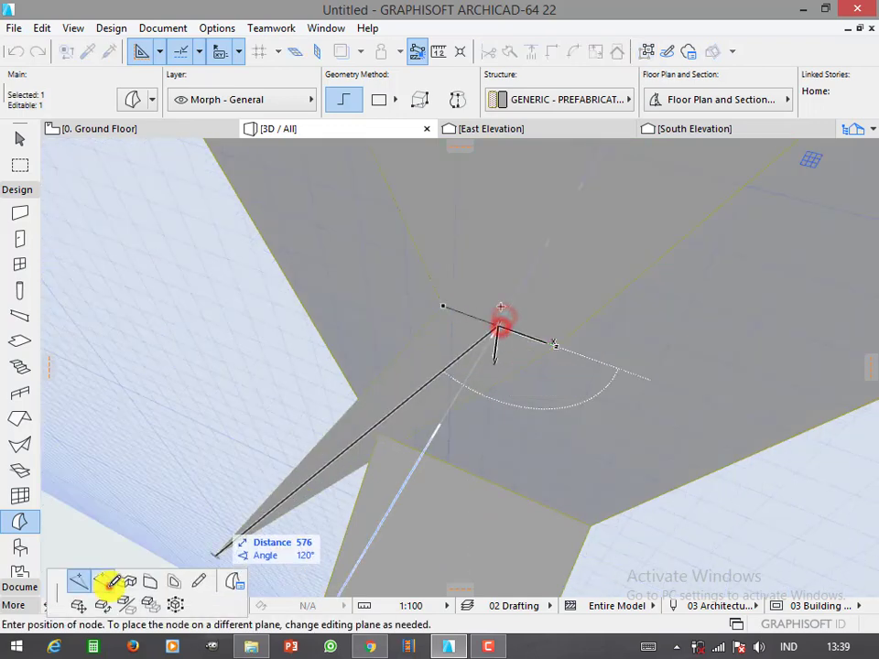
{"action": "left_click", "coordinate": [104, 582]}
{"action": "left_click", "coordinate": [499, 347]}
{"action": "scroll", "coordinate": [467, 432], "scroll_direction": "down", "scroll_amount": 3}
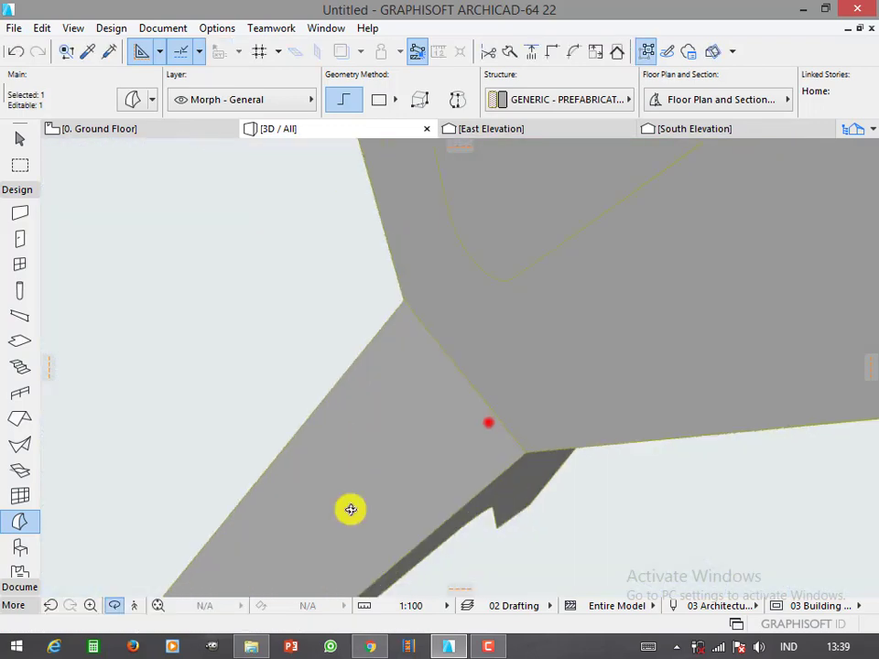
{"action": "scroll", "coordinate": [347, 509], "scroll_direction": "down", "scroll_amount": 3}
- Place a dragged copy of the morph using Ctrl+D
{"action": "mouse_move", "coordinate": [324, 374]}
{"action": "middle_mouse_down", "text": "shift"}
{"action": "mouse_move", "coordinate": [310, 288]}
{"action": "mouse_move", "coordinate": [358, 317]}
{"action": "mouse_move", "coordinate": [393, 405]}
{"action": "middle_mouse_up", "text": "shift"}
{"action": "key", "text": "ctrl+d"}
{"action": "left_click", "coordinate": [302, 328]}
{"action": "left_click", "coordinate": [319, 284]}
- In the East Elevation, undo the last morph change and cancel the top-corner rotation
{"action": "key", "text": "ctrl+Tab"}
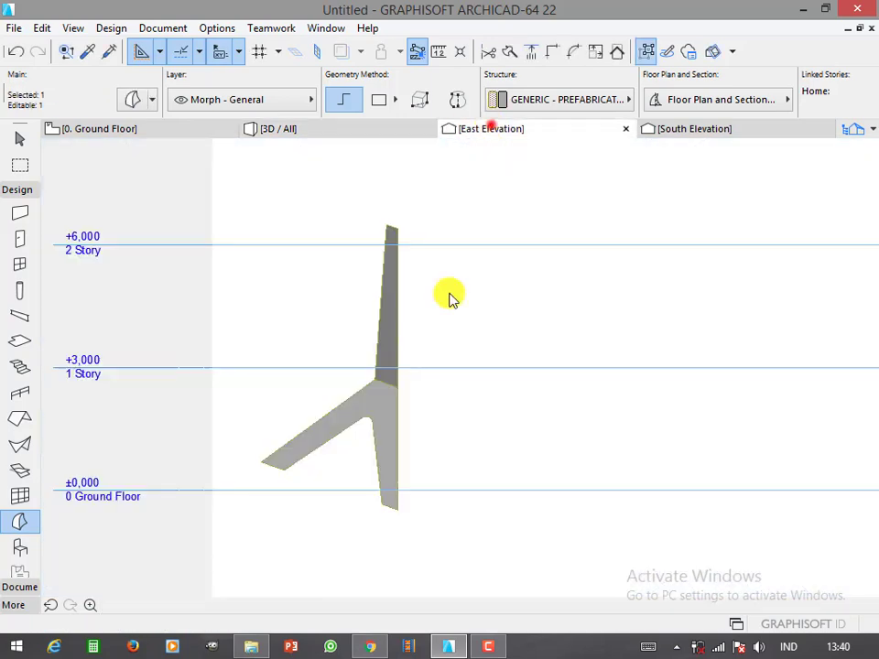
{"action": "scroll", "coordinate": [431, 274], "scroll_direction": "up", "scroll_amount": 3}
{"action": "scroll", "coordinate": [385, 256], "scroll_direction": "up", "scroll_amount": 3}
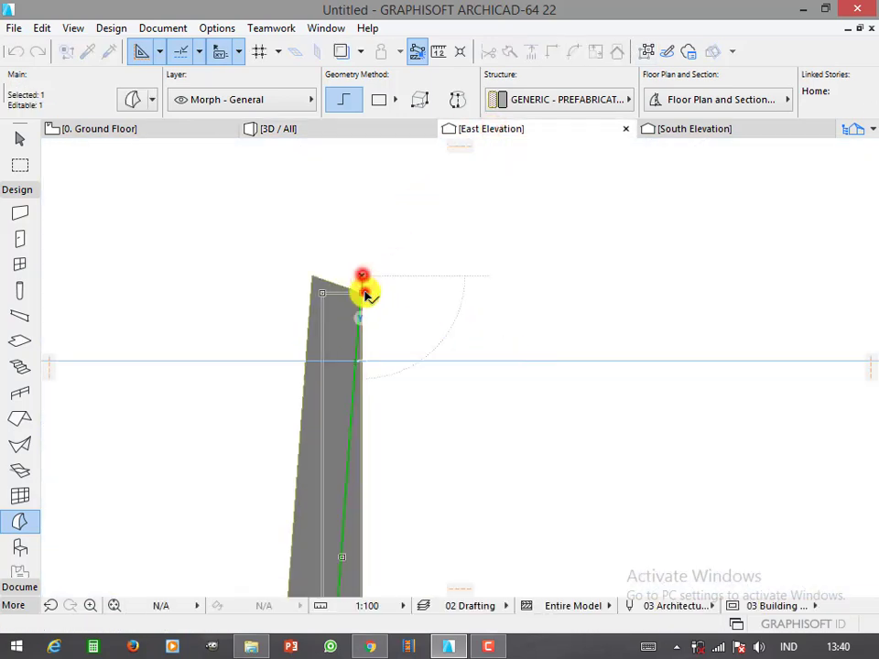
{"action": "scroll", "coordinate": [365, 291], "scroll_direction": "up", "scroll_amount": 3}
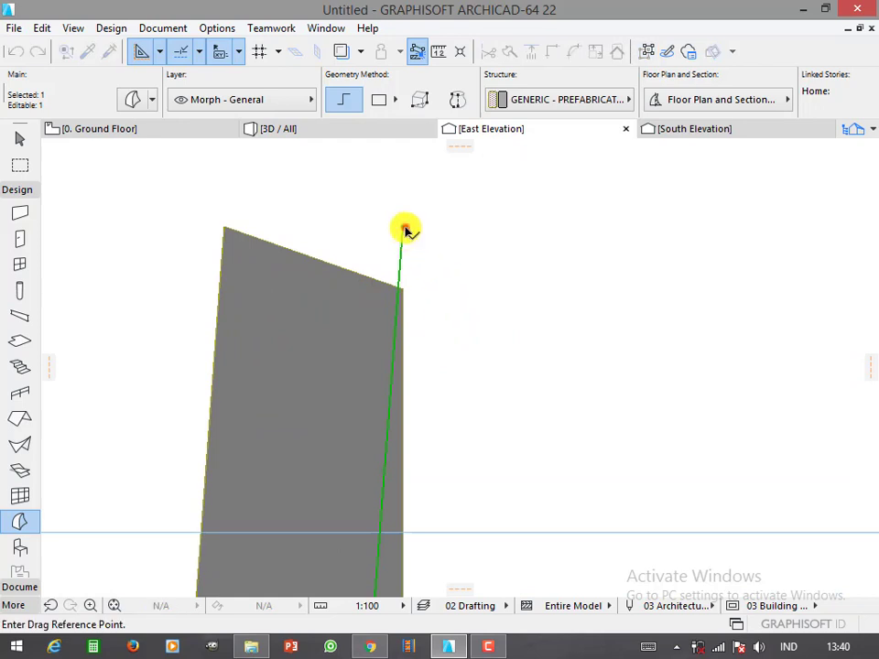
{"action": "scroll", "coordinate": [395, 313], "scroll_direction": "down", "scroll_amount": 3}
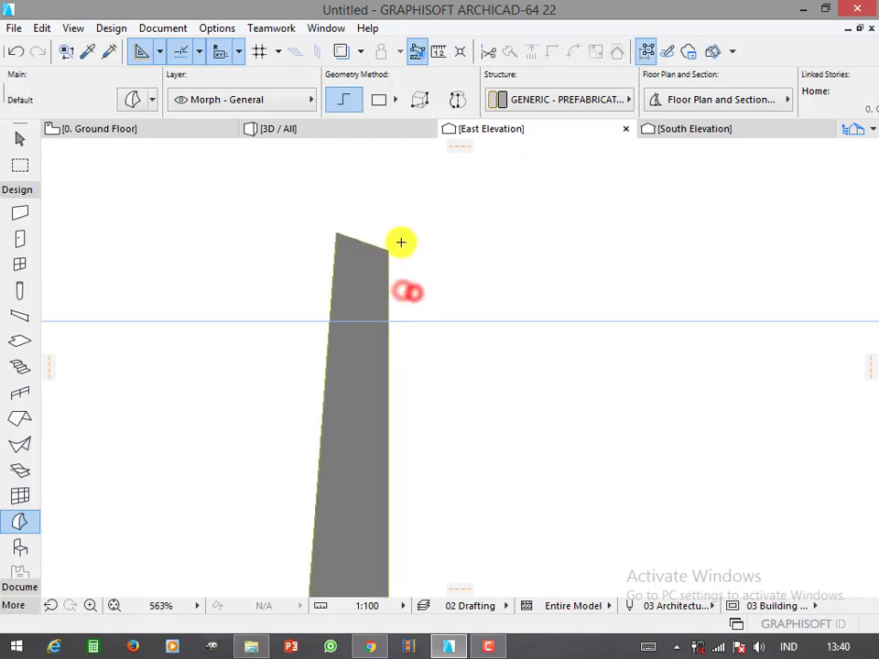
{"action": "scroll", "coordinate": [403, 245], "scroll_direction": "down", "scroll_amount": 1}
{"action": "key", "text": "ctrl+z"}
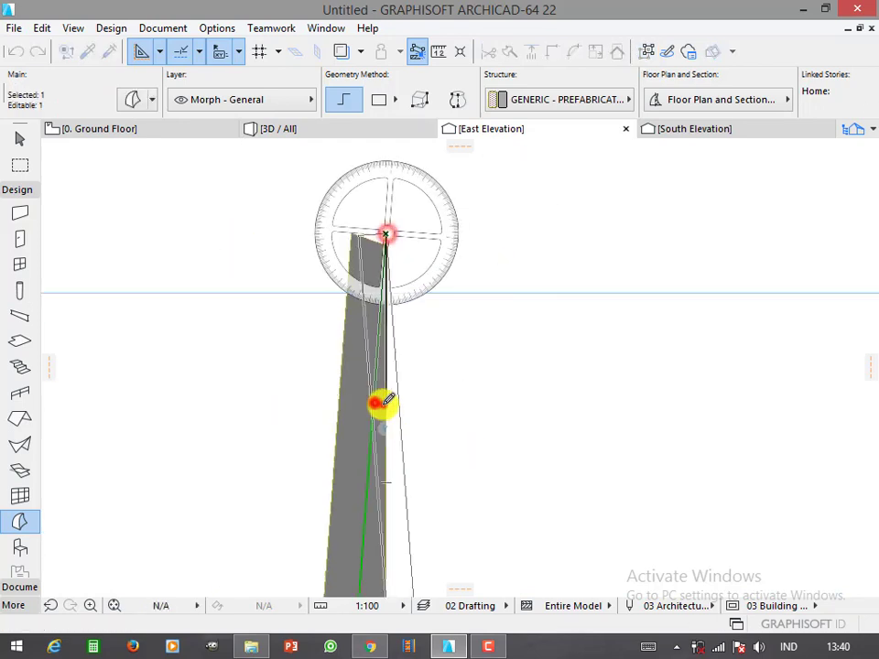
{"action": "key", "text": "Escape"}
{"action": "scroll", "coordinate": [424, 231], "scroll_direction": "down", "scroll_amount": 3}
{"action": "scroll", "coordinate": [404, 222], "scroll_direction": "up", "scroll_amount": 3}
{"action": "scroll", "coordinate": [454, 251], "scroll_direction": "up", "scroll_amount": 3}
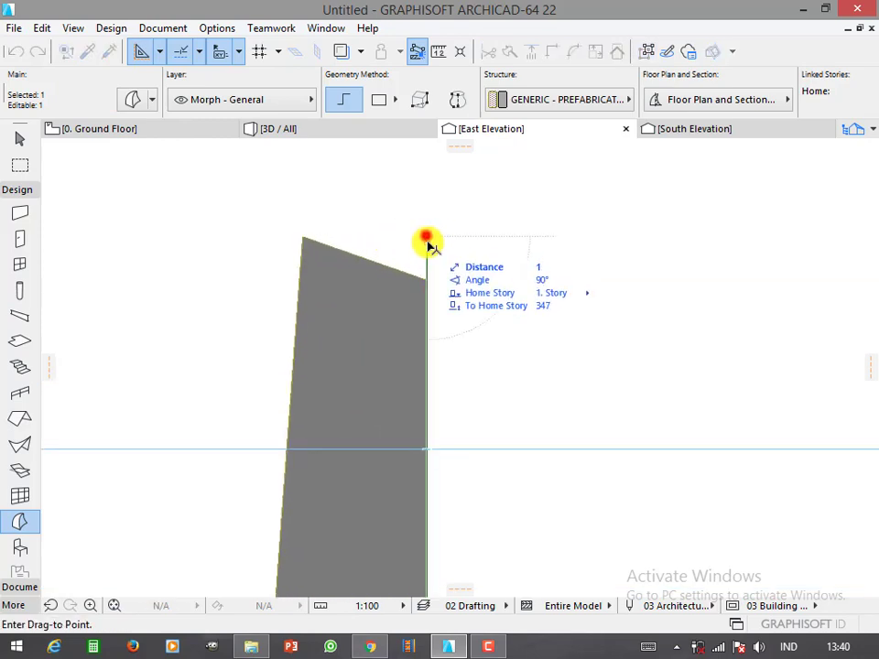
- Draw a four-corner morph plate filling the gap between the two upper branches
{"action": "left_click", "coordinate": [321, 129]}
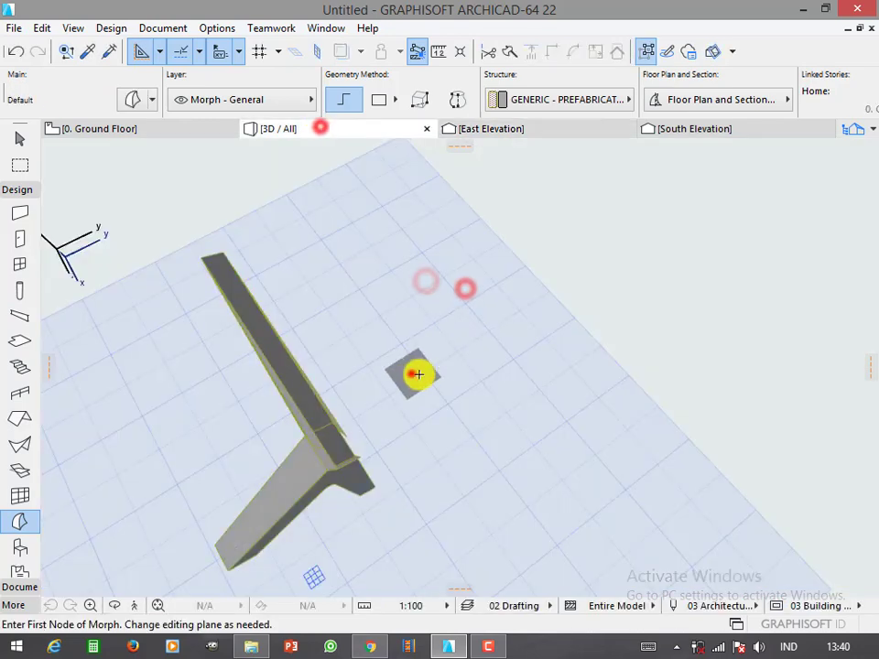
{"action": "mouse_move", "coordinate": [417, 377]}
{"action": "middle_mouse_down", "text": "shift"}
{"action": "mouse_move", "coordinate": [365, 361]}
{"action": "mouse_move", "coordinate": [347, 413]}
{"action": "mouse_move", "coordinate": [204, 453]}
{"action": "mouse_move", "coordinate": [285, 400]}
{"action": "mouse_move", "coordinate": [356, 292]}
{"action": "middle_mouse_up", "text": "shift"}
{"action": "mouse_move", "coordinate": [432, 288]}
{"action": "middle_mouse_down", "text": "shift"}
{"action": "mouse_move", "coordinate": [486, 308]}
{"action": "mouse_move", "coordinate": [422, 298]}
{"action": "middle_mouse_up", "text": "shift"}
{"action": "mouse_move", "coordinate": [461, 351]}
{"action": "middle_mouse_down", "text": "shift"}
{"action": "mouse_move", "coordinate": [435, 388]}
{"action": "mouse_move", "coordinate": [384, 335]}
{"action": "middle_mouse_up", "text": "shift"}
{"action": "left_click", "coordinate": [377, 331]}
{"action": "scroll", "coordinate": [302, 472], "scroll_direction": "up", "scroll_amount": 3}
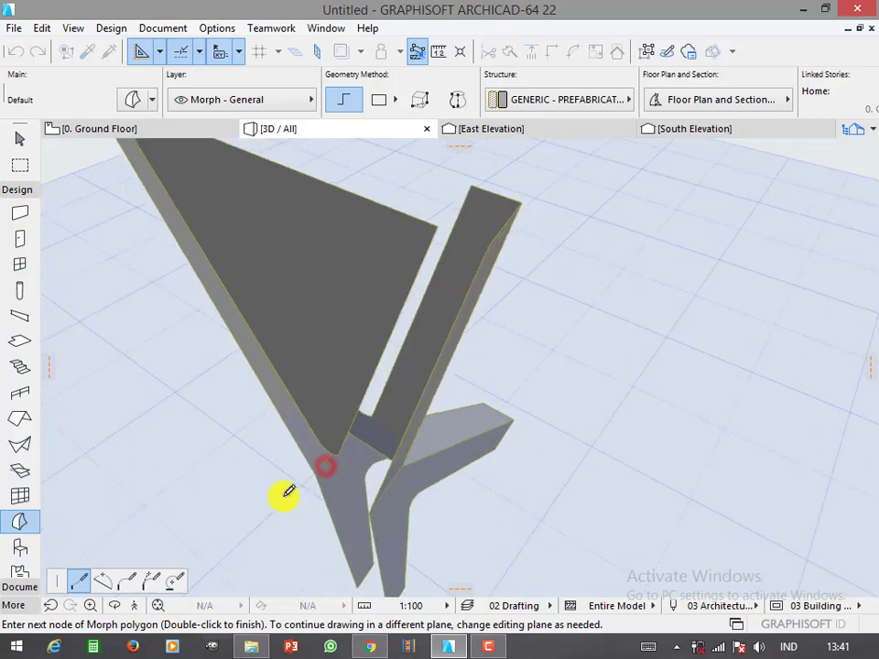
{"action": "scroll", "coordinate": [353, 373], "scroll_direction": "up", "scroll_amount": 2}
{"action": "scroll", "coordinate": [363, 470], "scroll_direction": "down", "scroll_amount": 5}
{"action": "scroll", "coordinate": [264, 234], "scroll_direction": "down", "scroll_amount": 2}
{"action": "left_click", "coordinate": [264, 235]}
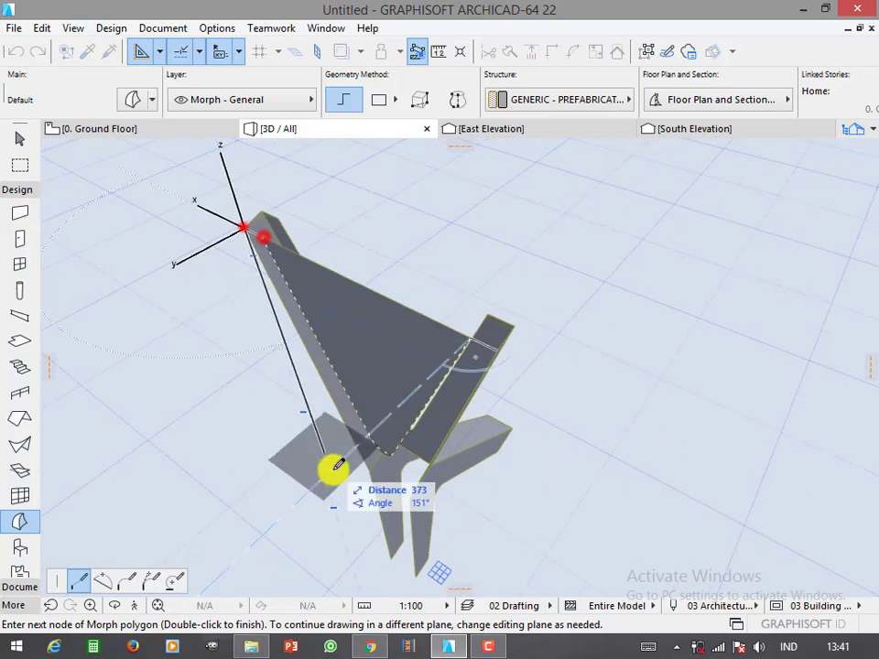
{"action": "left_click", "coordinate": [388, 569]}
{"action": "left_click", "coordinate": [415, 577]}
{"action": "double_click", "coordinate": [476, 371]}
{"action": "scroll", "coordinate": [382, 491], "scroll_direction": "up", "scroll_amount": 2}
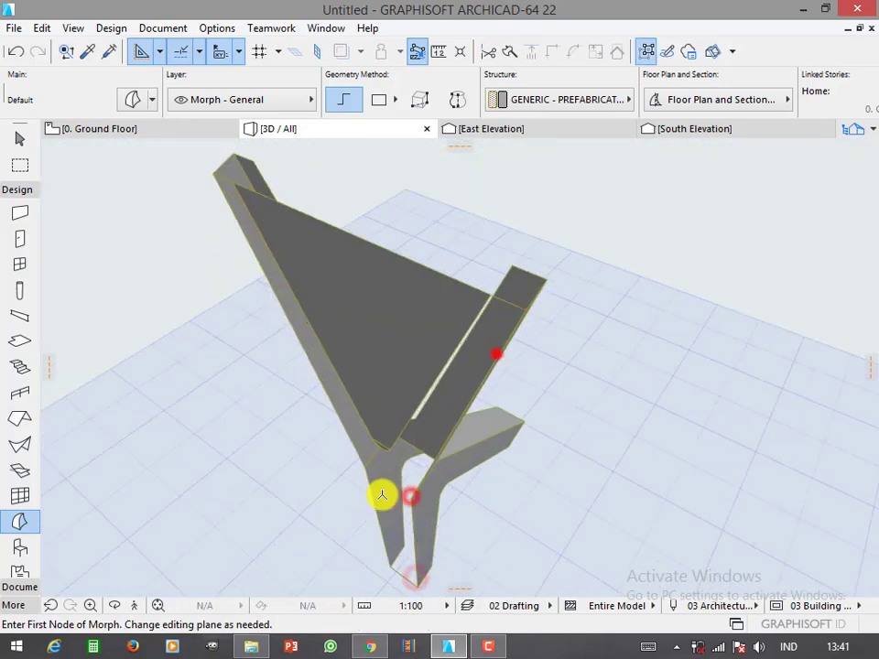
{"action": "scroll", "coordinate": [536, 287], "scroll_direction": "up", "scroll_amount": 2}
{"action": "scroll", "coordinate": [427, 417], "scroll_direction": "up", "scroll_amount": 3}
{"action": "scroll", "coordinate": [436, 438], "scroll_direction": "up", "scroll_amount": 2}
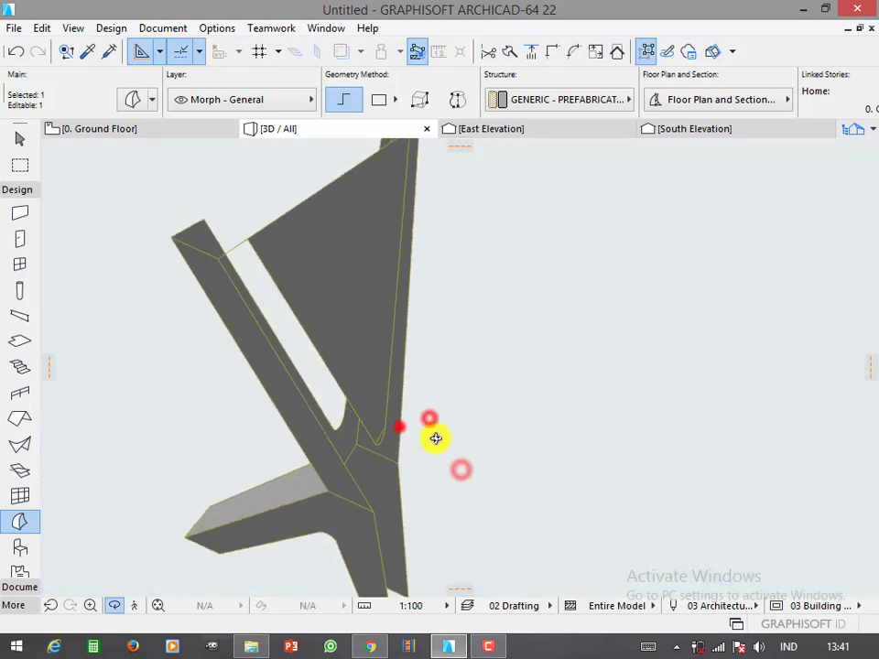
{"action": "scroll", "coordinate": [379, 449], "scroll_direction": "up", "scroll_amount": 2}
- Curve the slot's bottom edge into a rounded arc
{"action": "left_click", "coordinate": [380, 419]}
{"action": "left_click", "coordinate": [382, 422]}
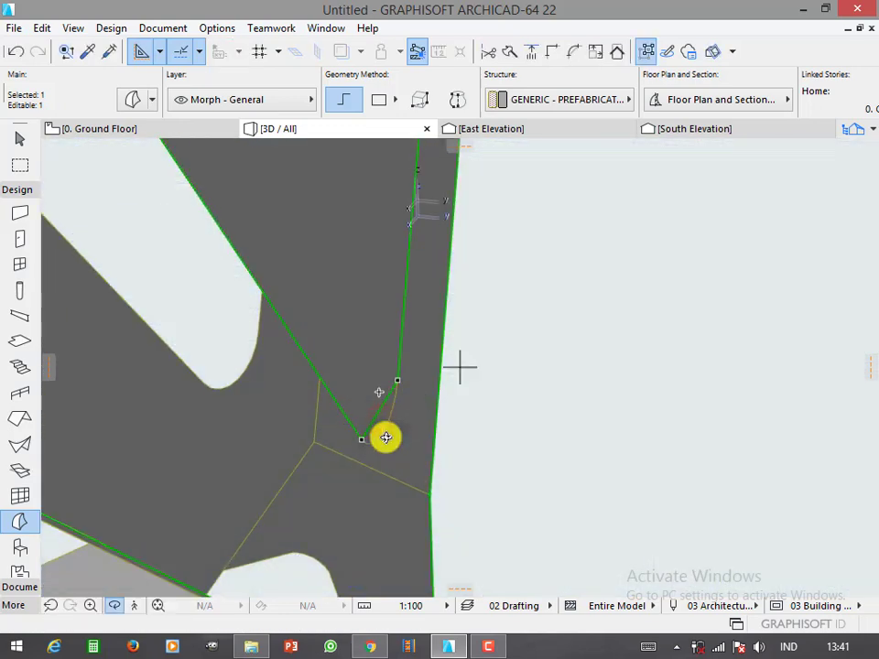
{"action": "scroll", "coordinate": [389, 421], "scroll_direction": "down", "scroll_amount": 3}
{"action": "left_click", "coordinate": [396, 374]}
{"action": "left_click", "coordinate": [392, 412]}
{"action": "scroll", "coordinate": [402, 431], "scroll_direction": "down", "scroll_amount": 3}
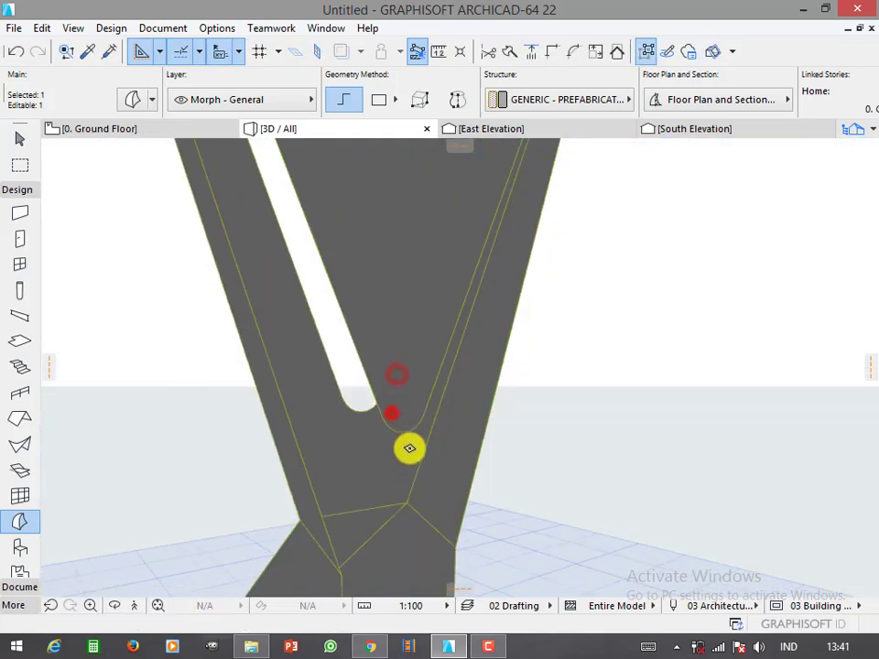
{"action": "scroll", "coordinate": [476, 416], "scroll_direction": "down", "scroll_amount": 2}
- Dismiss the Cover with Faces prompt, deselect the morph, and orbit to a top view of the junction
{"action": "left_click", "coordinate": [72, 29]}
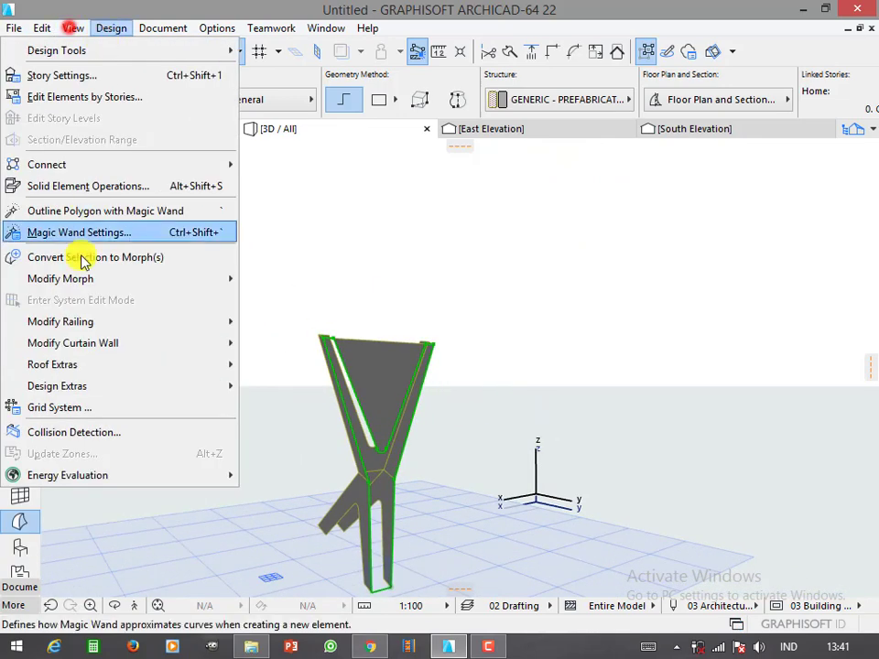
{"action": "left_click", "coordinate": [86, 278]}
{"action": "left_click", "coordinate": [248, 299]}
{"action": "left_click", "coordinate": [511, 286]}
{"action": "middle_click_drag", "start_coordinate": [453, 383], "coordinate": [352, 518], "text": "shift"}
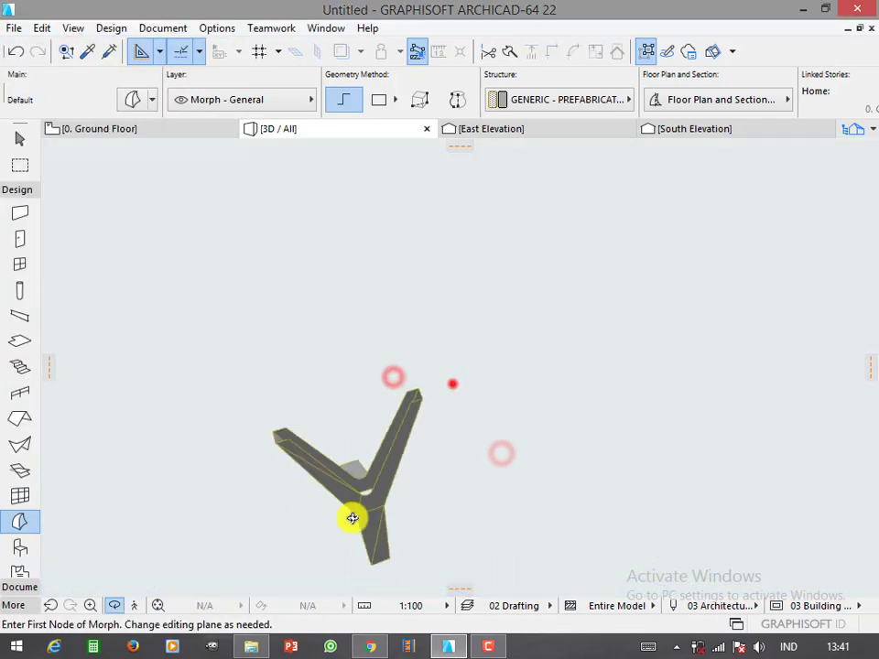
{"action": "mouse_move", "coordinate": [684, 452]}
{"action": "middle_mouse_down", "text": "shift"}
{"action": "mouse_move", "coordinate": [357, 354]}
{"action": "mouse_move", "coordinate": [367, 327]}
{"action": "mouse_move", "coordinate": [465, 400]}
{"action": "mouse_move", "coordinate": [404, 424]}
{"action": "mouse_move", "coordinate": [282, 166]}
{"action": "middle_mouse_up", "text": "shift"}
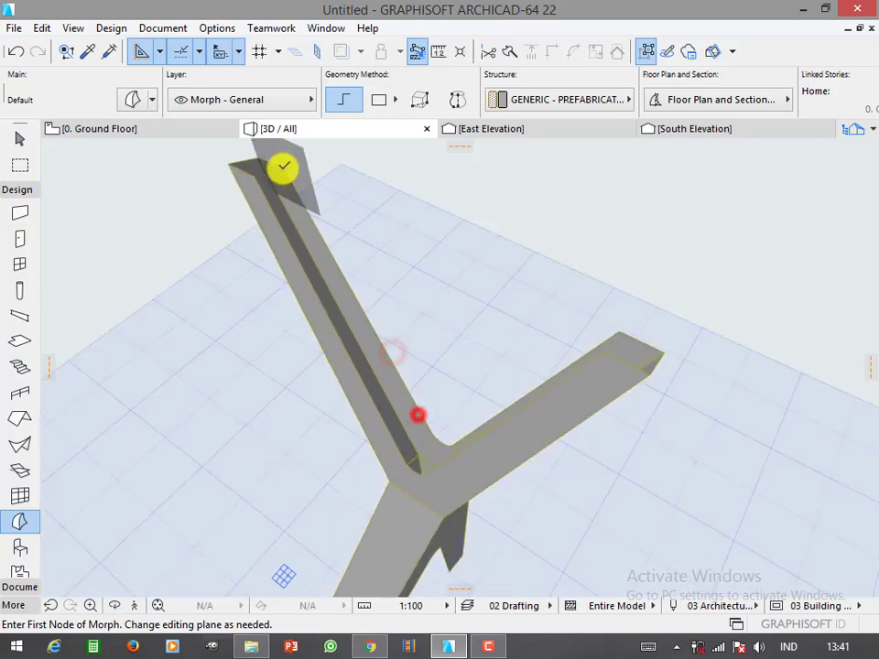
- Outline a morph polygon at the branch junction on the top arm, then cancel and orbit to a branch end
{"action": "left_click", "coordinate": [245, 151]}
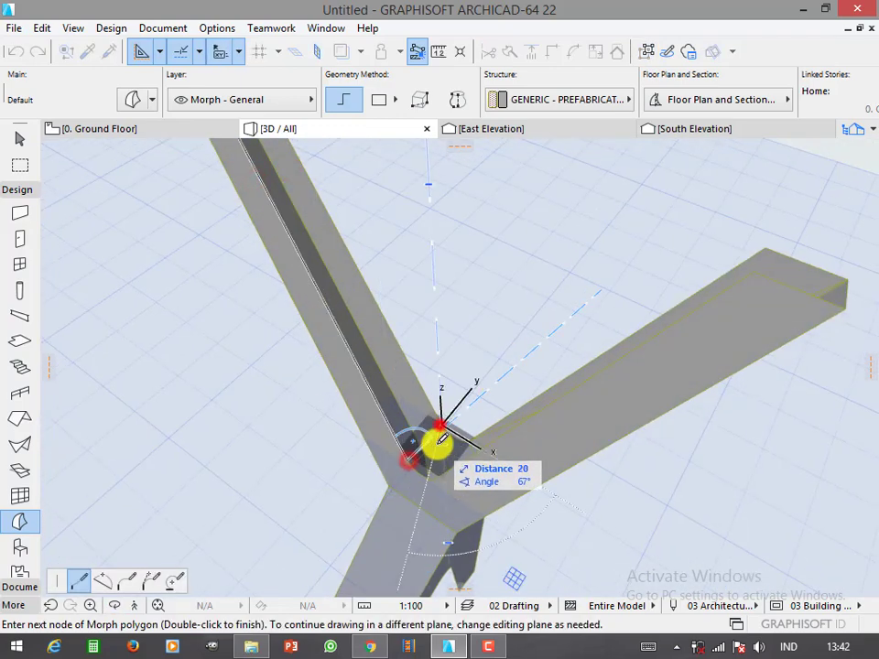
{"action": "scroll", "coordinate": [439, 444], "scroll_direction": "down", "scroll_amount": 3}
{"action": "left_click", "coordinate": [308, 232]}
{"action": "scroll", "coordinate": [473, 480], "scroll_direction": "up", "scroll_amount": 5}
{"action": "scroll", "coordinate": [373, 473], "scroll_direction": "up", "scroll_amount": 2}
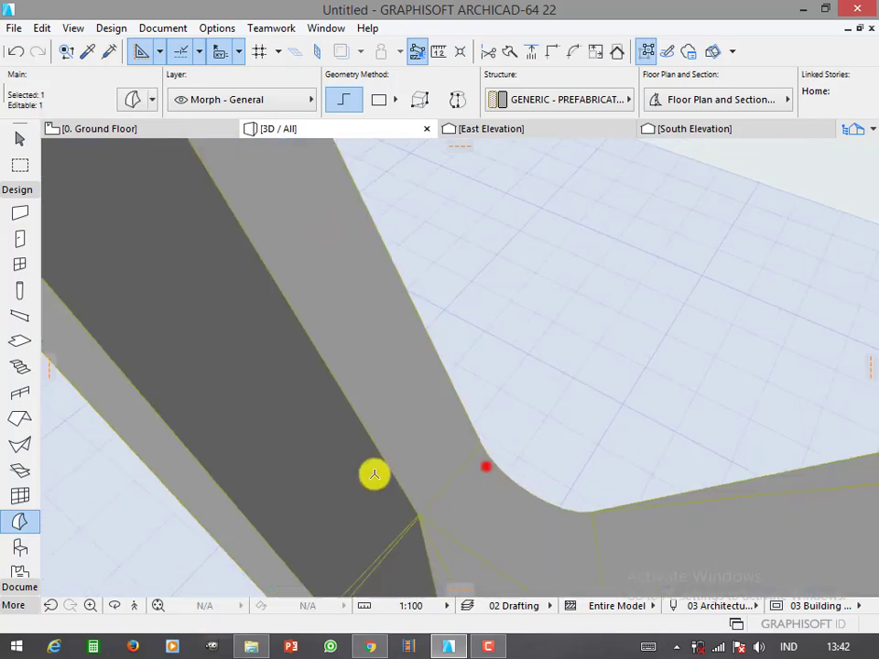
{"action": "scroll", "coordinate": [373, 473], "scroll_direction": "down", "scroll_amount": 2}
{"action": "scroll", "coordinate": [395, 480], "scroll_direction": "down", "scroll_amount": 2}
{"action": "scroll", "coordinate": [375, 498], "scroll_direction": "down", "scroll_amount": 2}
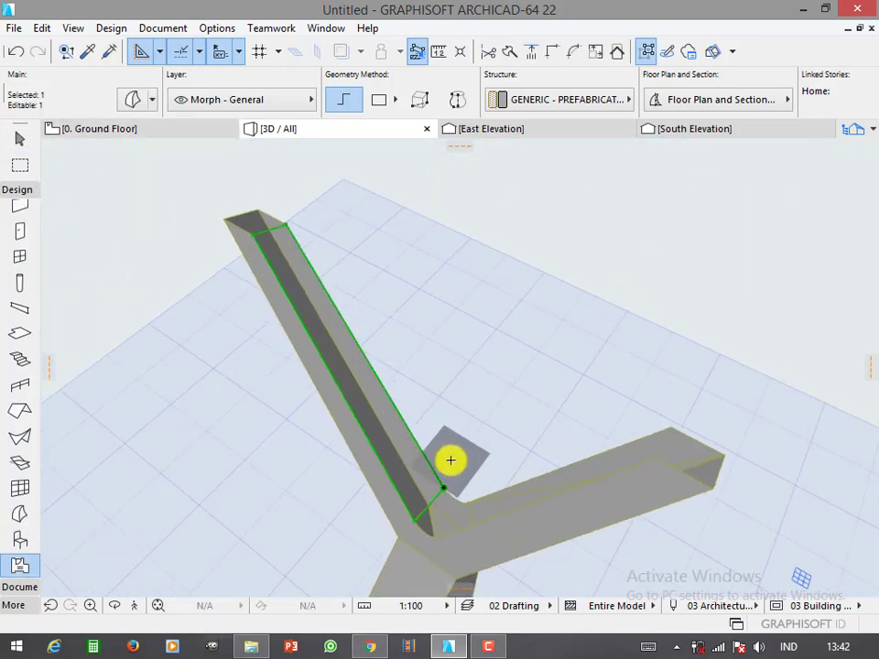
{"action": "key", "text": "Escape"}
{"action": "mouse_move", "coordinate": [405, 498]}
{"action": "middle_mouse_down", "text": "shift"}
{"action": "mouse_move", "coordinate": [566, 491]}
{"action": "mouse_move", "coordinate": [495, 333]}
{"action": "middle_mouse_up", "text": "shift"}
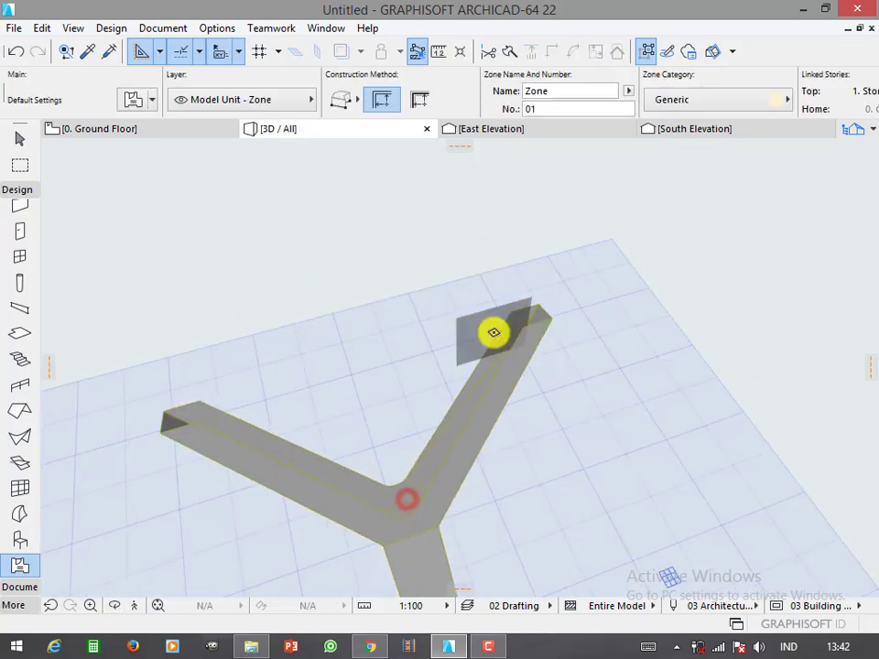
- Draw a small Morph outline across the open end of the branch
{"action": "left_click", "coordinate": [510, 310]}
{"action": "left_click", "coordinate": [541, 290]}
{"action": "scroll", "coordinate": [529, 339], "scroll_direction": "up", "scroll_amount": 2}
{"action": "left_click", "coordinate": [526, 329]}
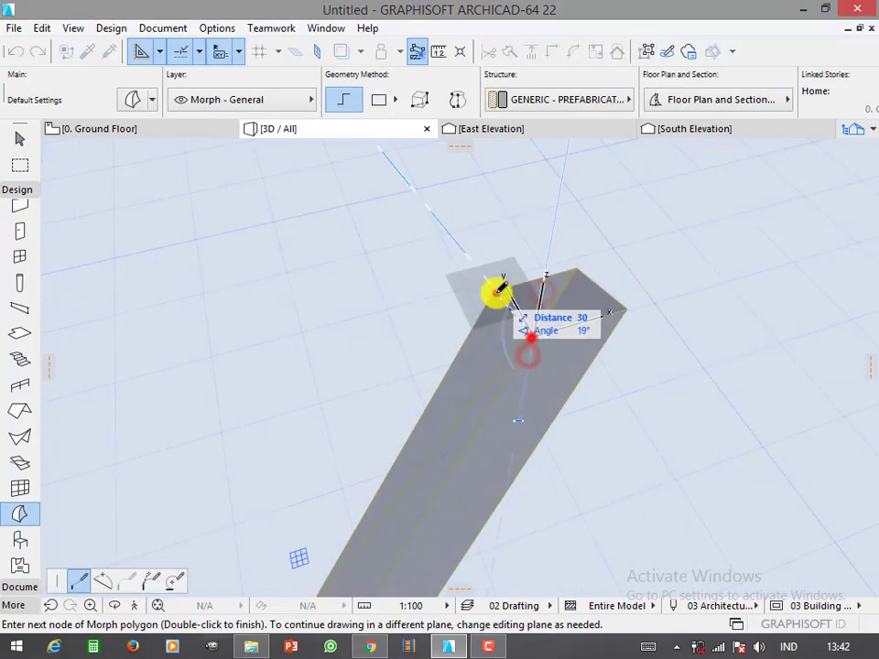
{"action": "double_click", "coordinate": [535, 334]}
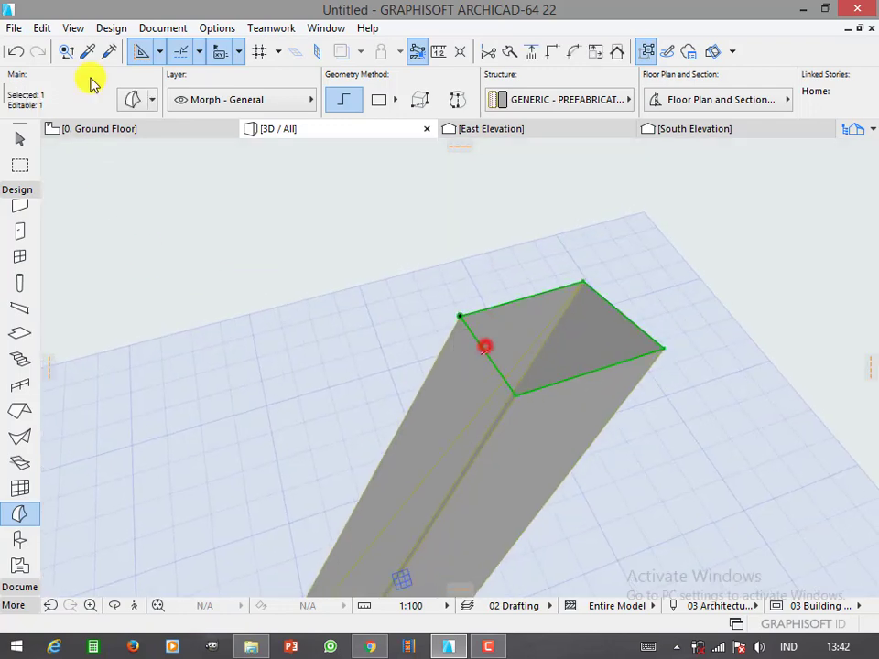
- Apply Modify Morph > Cover with Faces to cap the branch tip, then trace another outline on the arm end
{"action": "left_click", "coordinate": [109, 28]}
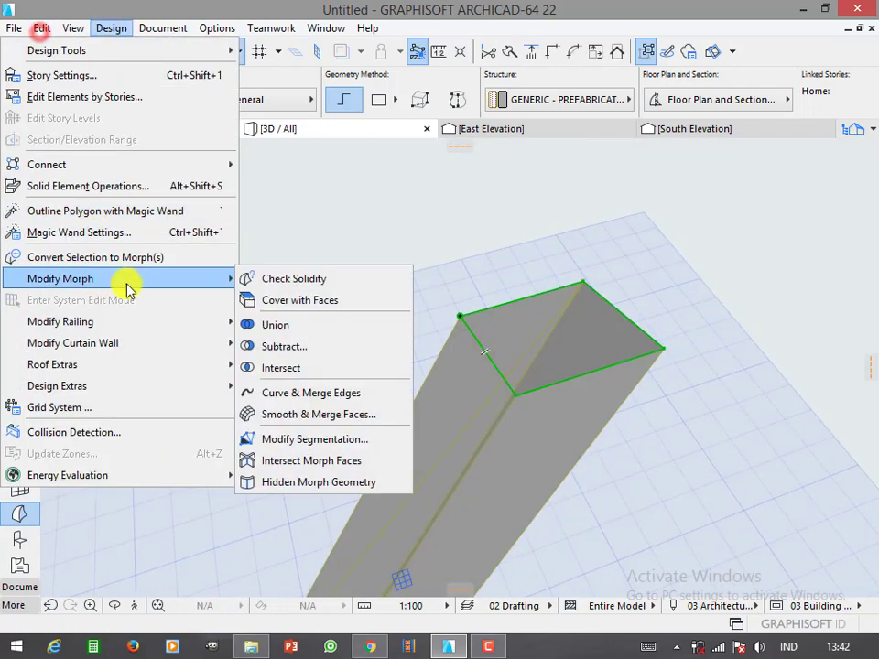
{"action": "left_click", "coordinate": [269, 302]}
{"action": "left_click", "coordinate": [521, 288]}
{"action": "scroll", "coordinate": [630, 294], "scroll_direction": "down", "scroll_amount": 2}
{"action": "scroll", "coordinate": [631, 294], "scroll_direction": "up", "scroll_amount": 3}
{"action": "left_click", "coordinate": [224, 399]}
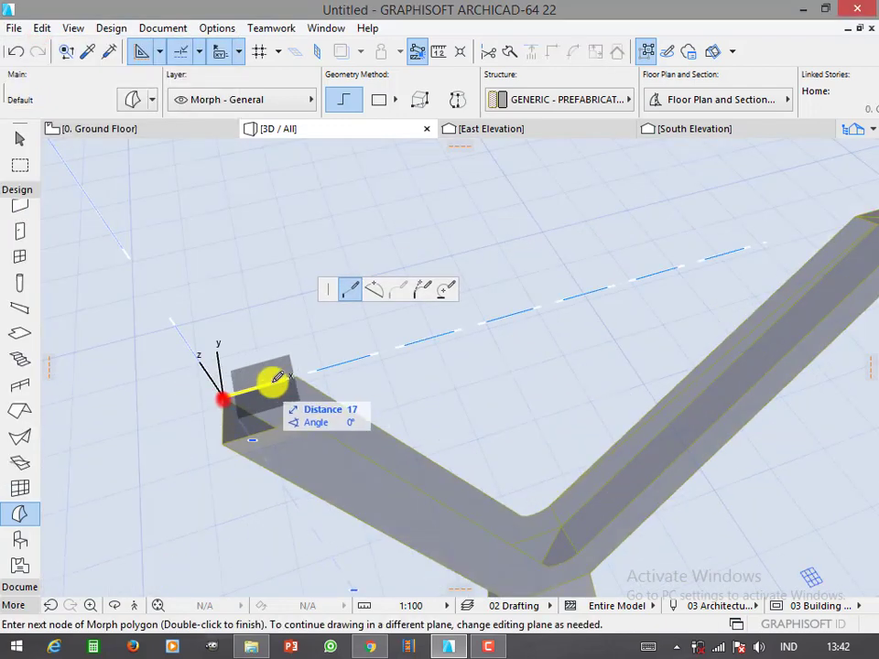
{"action": "left_click", "coordinate": [225, 399]}
- Convert the branch-end outline into Morph faces with Cover with Faces
{"action": "scroll", "coordinate": [215, 285], "scroll_direction": "down", "scroll_amount": 2}
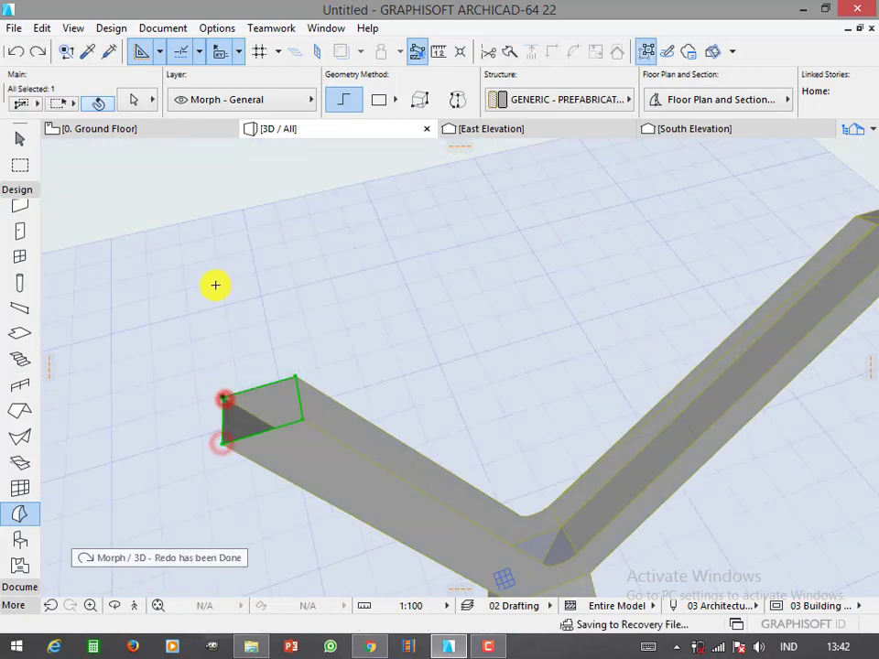
{"action": "left_click", "coordinate": [110, 29]}
{"action": "left_click", "coordinate": [88, 264]}
{"action": "left_click", "coordinate": [522, 288]}
- Trace a new Morph outline on the arm's end face and orbit to check it
{"action": "left_click", "coordinate": [237, 386]}
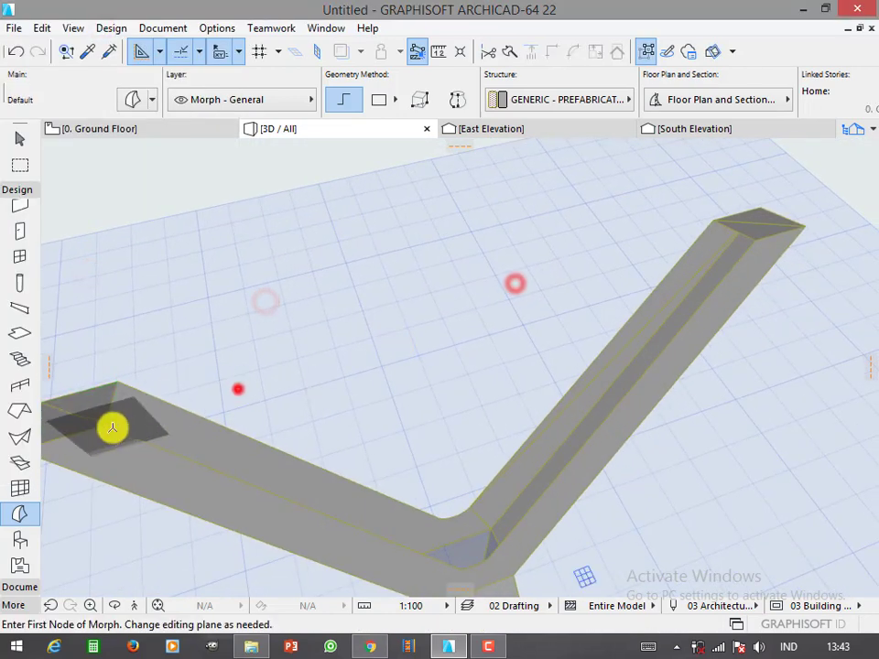
{"action": "left_click", "coordinate": [103, 427]}
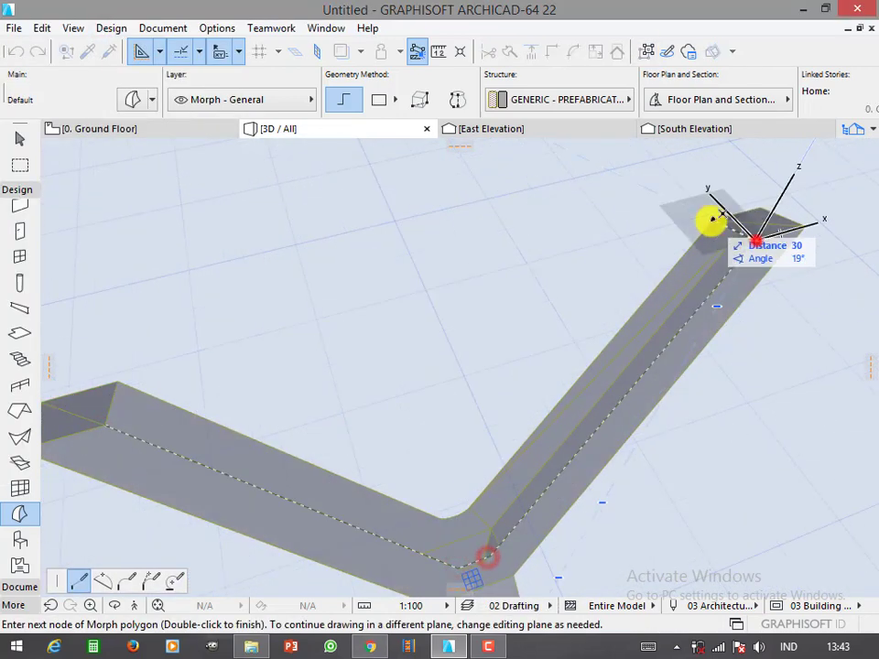
{"action": "scroll", "coordinate": [709, 218], "scroll_direction": "up", "scroll_amount": 3}
{"action": "scroll", "coordinate": [752, 219], "scroll_direction": "down", "scroll_amount": 3}
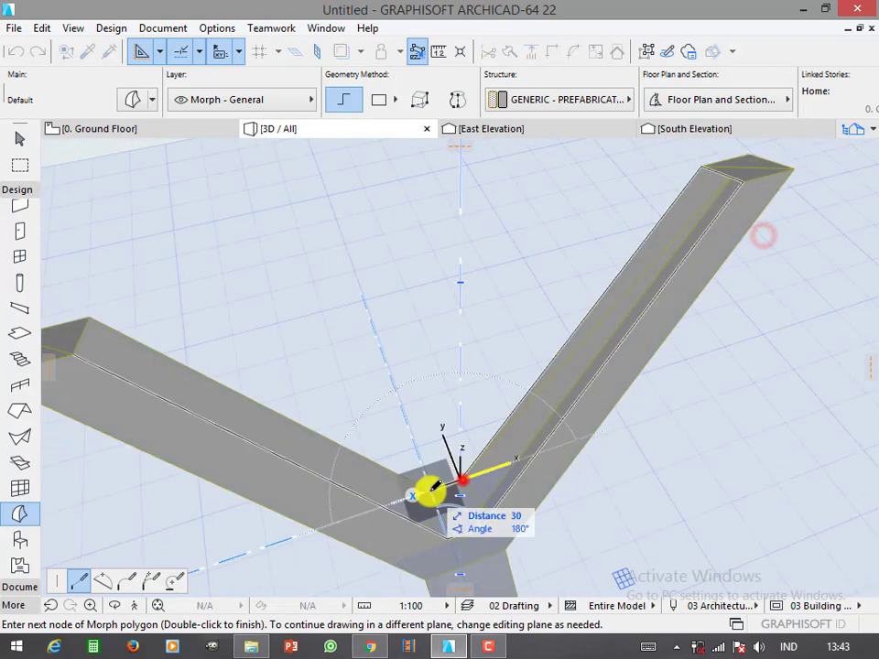
{"action": "left_click", "coordinate": [86, 317]}
{"action": "double_click", "coordinate": [74, 353]}
{"action": "middle_click_drag", "start_coordinate": [271, 426], "coordinate": [475, 553], "text": "shift"}
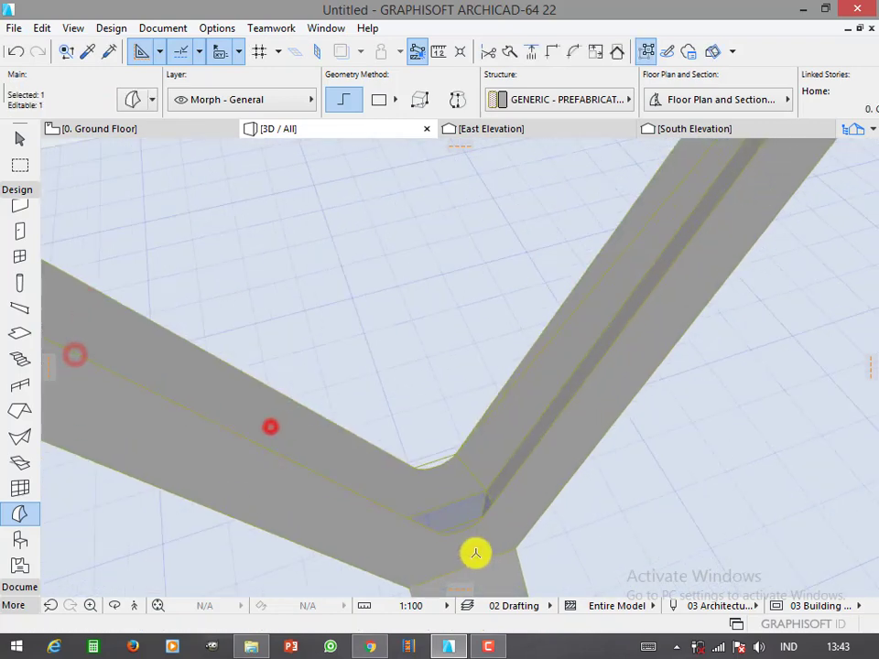
{"action": "middle_click_drag", "start_coordinate": [574, 538], "coordinate": [538, 360], "text": "shift"}
{"action": "key", "text": "ctrl+z"}
{"action": "key", "text": "ctrl+shift+z"}
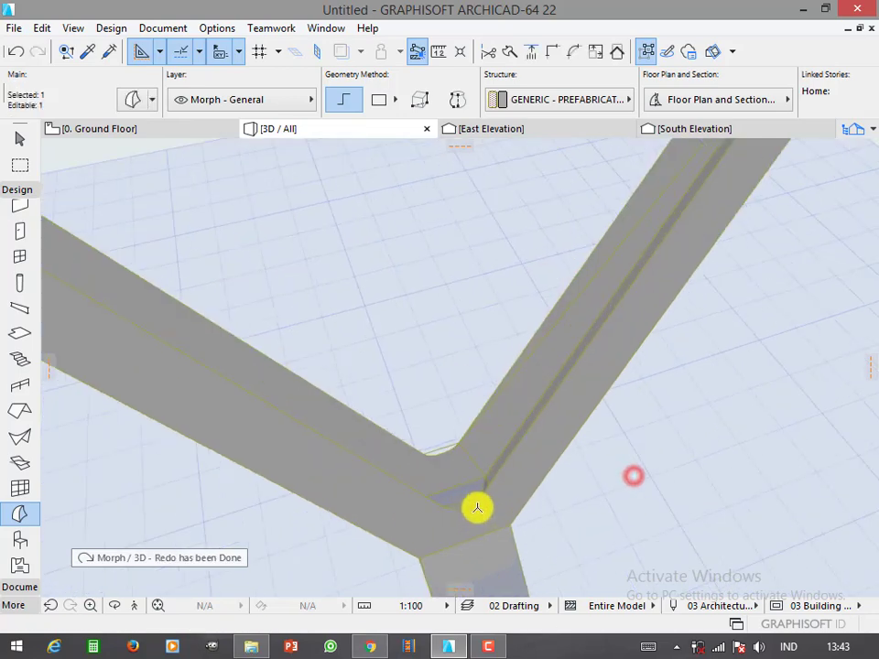
- Bend the crotch edge of the Y morph into a larger curved arc
{"action": "mouse_move", "coordinate": [476, 508]}
{"action": "middle_mouse_down", "text": "shift"}
{"action": "mouse_move", "coordinate": [443, 237]}
{"action": "mouse_move", "coordinate": [470, 431]}
{"action": "middle_mouse_up", "text": "shift"}
{"action": "scroll", "coordinate": [470, 431], "scroll_direction": "up", "scroll_amount": 3}
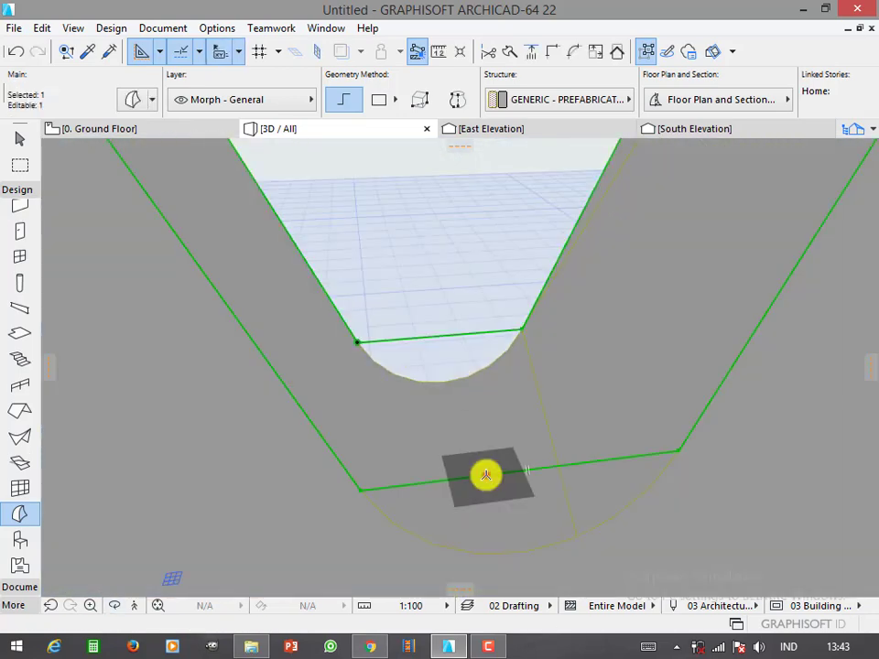
{"action": "left_click", "coordinate": [486, 475]}
{"action": "scroll", "coordinate": [486, 553], "scroll_direction": "down", "scroll_amount": 3}
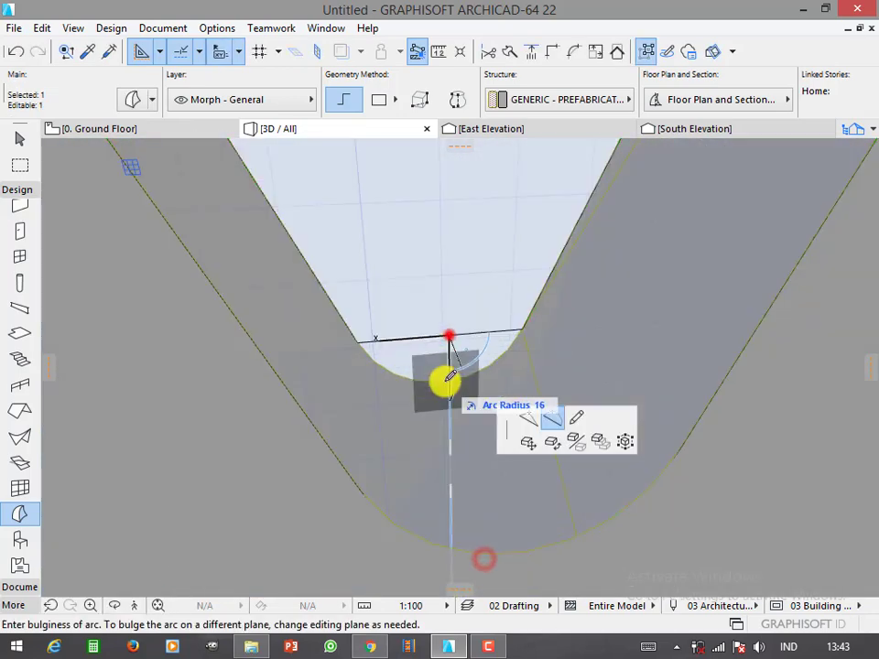
{"action": "left_click", "coordinate": [447, 380]}
{"action": "scroll", "coordinate": [470, 375], "scroll_direction": "up", "scroll_amount": 3}
{"action": "left_click", "coordinate": [470, 375]}
{"action": "left_click", "coordinate": [488, 364]}
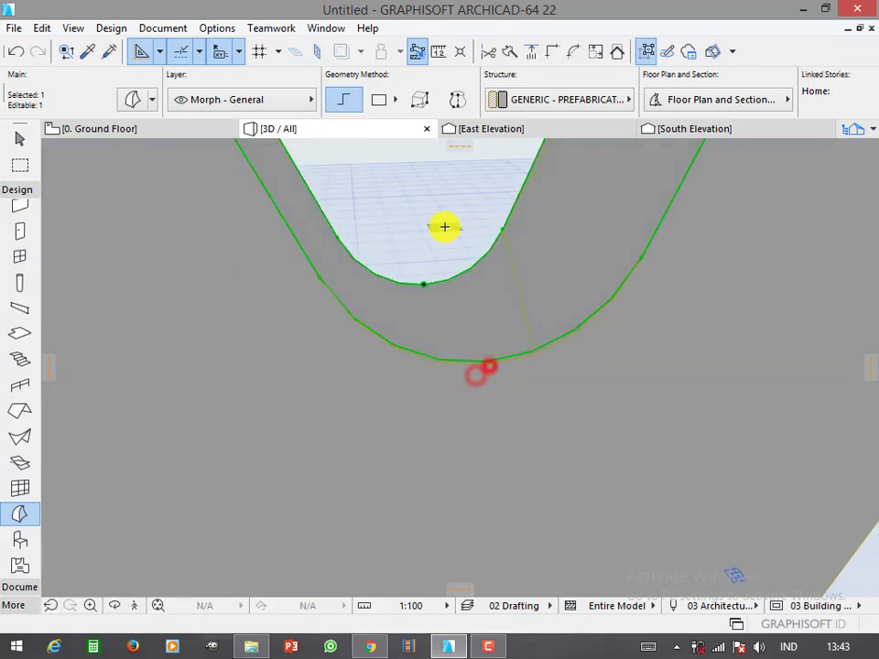
- Run Cover with Faces so the curved Y morph becomes a closed solid
{"action": "right_click", "coordinate": [445, 219]}
{"action": "left_click", "coordinate": [103, 27]}
{"action": "left_click", "coordinate": [300, 300]}
{"action": "left_click", "coordinate": [520, 289]}
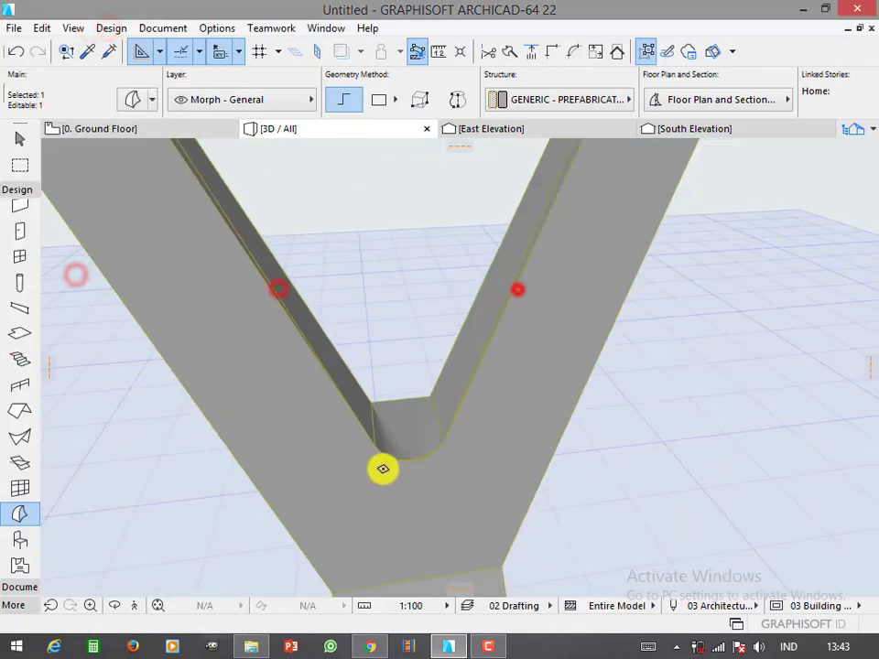
{"action": "scroll", "coordinate": [426, 470], "scroll_direction": "down", "scroll_amount": 3}
- Cap the right branch end with a Morph face and cover it with faces
{"action": "mouse_move", "coordinate": [426, 470]}
{"action": "middle_mouse_down", "text": "shift"}
{"action": "mouse_move", "coordinate": [529, 376]}
{"action": "mouse_move", "coordinate": [372, 300]}
{"action": "middle_mouse_up", "text": "shift"}
{"action": "scroll", "coordinate": [367, 557], "scroll_direction": "down", "scroll_amount": 3}
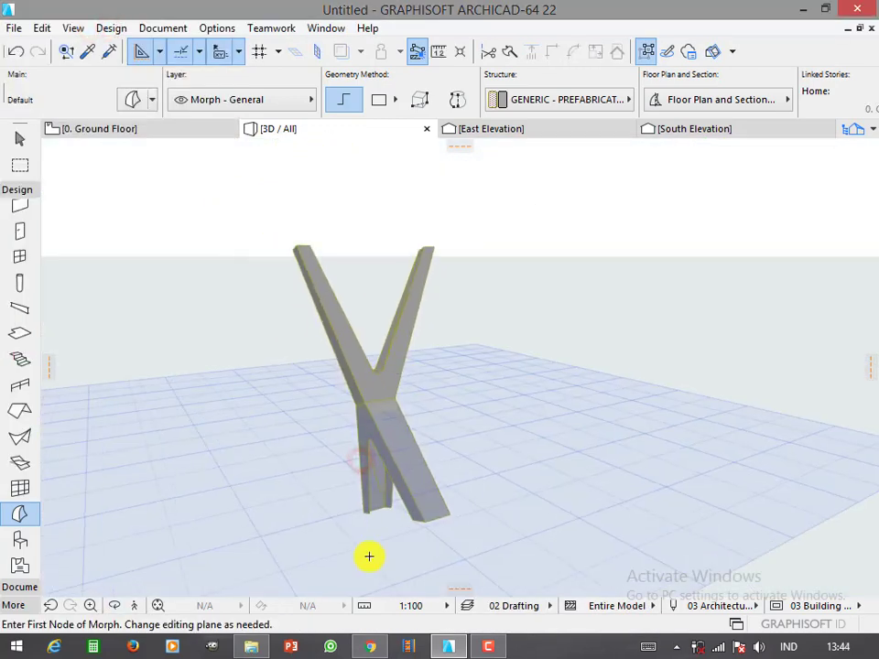
{"action": "scroll", "coordinate": [381, 511], "scroll_direction": "up", "scroll_amount": 2}
{"action": "mouse_move", "coordinate": [381, 512]}
{"action": "middle_mouse_down", "text": "shift"}
{"action": "mouse_move", "coordinate": [218, 374]}
{"action": "mouse_move", "coordinate": [436, 448]}
{"action": "mouse_move", "coordinate": [306, 484]}
{"action": "middle_mouse_up", "text": "shift"}
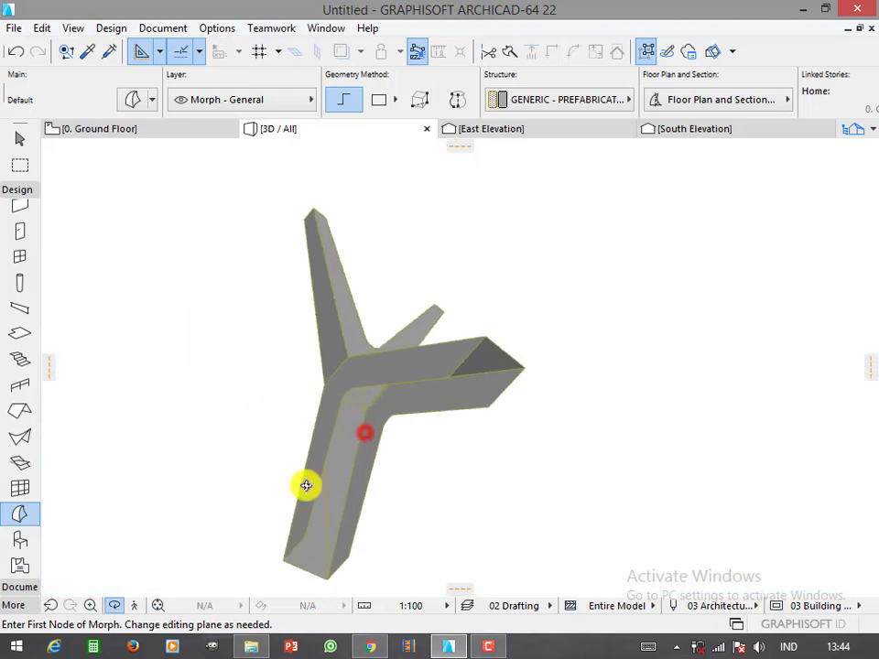
{"action": "scroll", "coordinate": [493, 321], "scroll_direction": "up", "scroll_amount": 3}
{"action": "left_click", "coordinate": [499, 311]}
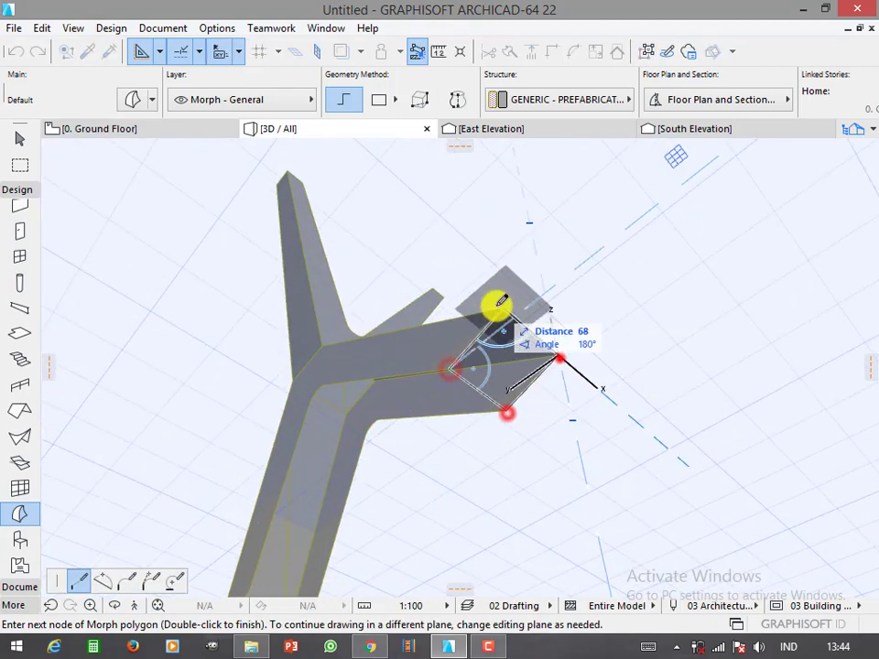
{"action": "left_click", "coordinate": [500, 304]}
{"action": "middle_click_drag", "start_coordinate": [224, 299], "coordinate": [37, 119], "text": "shift"}
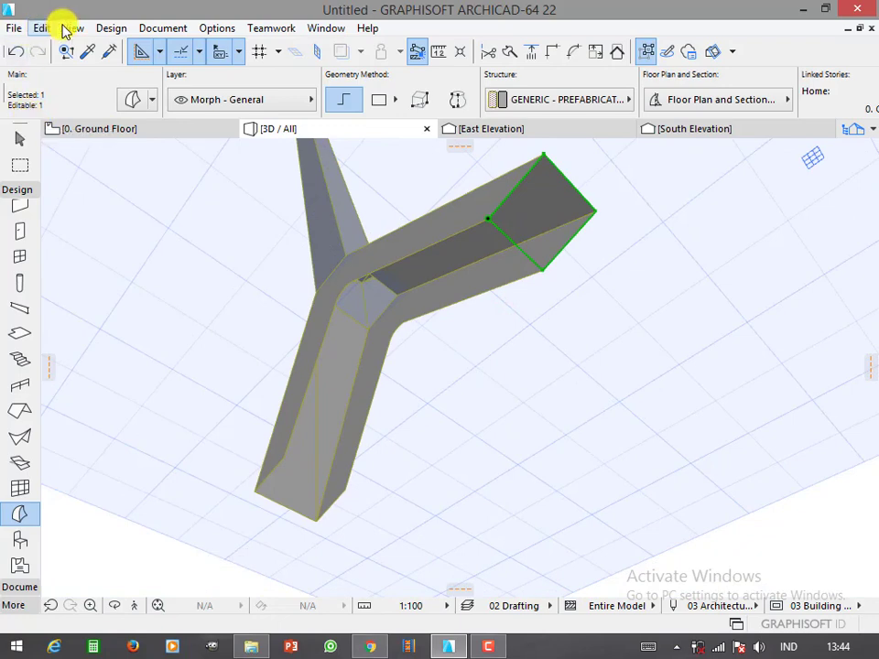
{"action": "left_click", "coordinate": [111, 28]}
{"action": "left_click", "coordinate": [138, 211]}
{"action": "left_click", "coordinate": [267, 290]}
- Trace a cap outline at the trunk base and cover it with faces
{"action": "left_click", "coordinate": [513, 284]}
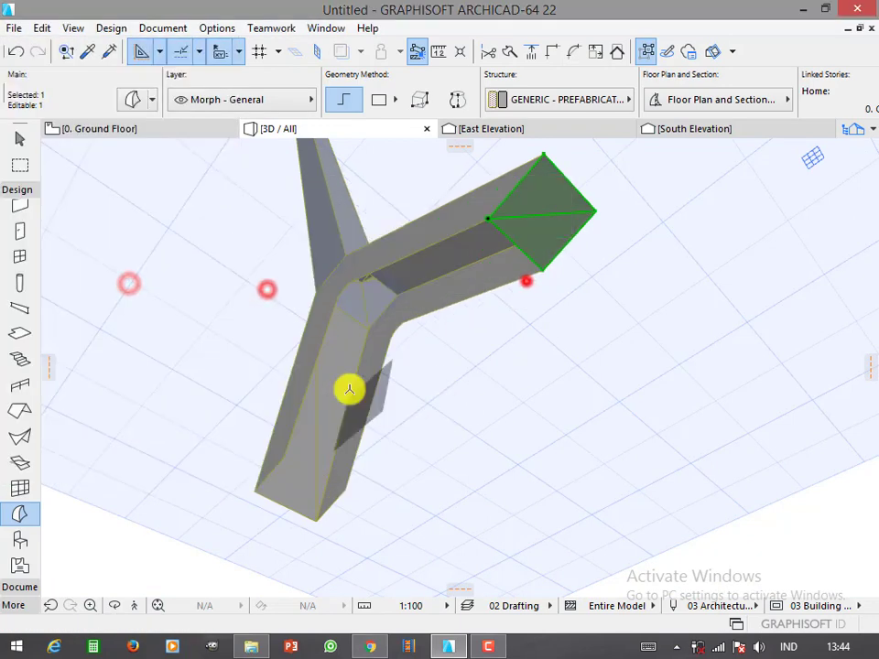
{"action": "left_click", "coordinate": [253, 493]}
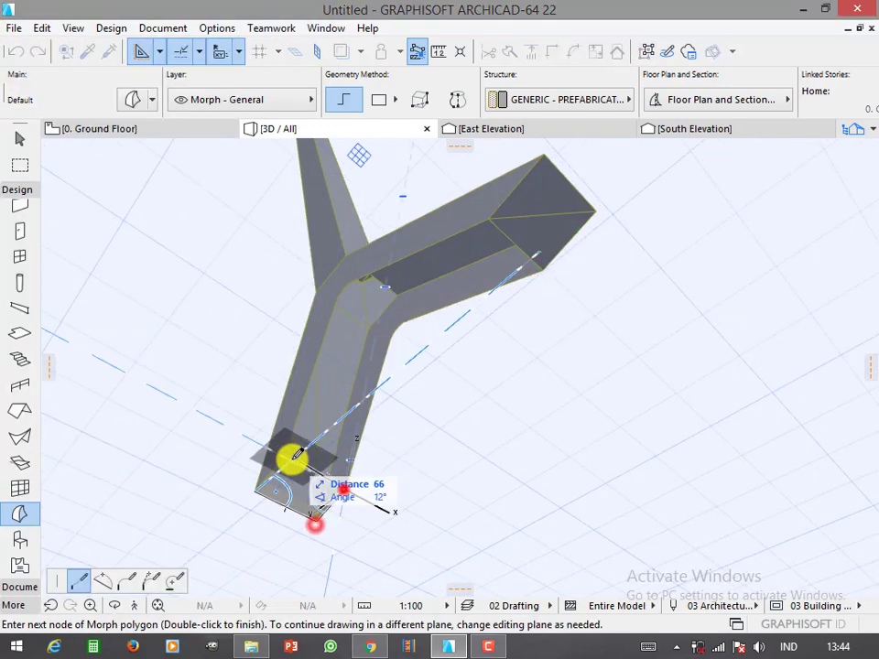
{"action": "double_click", "coordinate": [255, 492]}
{"action": "scroll", "coordinate": [335, 425], "scroll_direction": "up", "scroll_amount": 3}
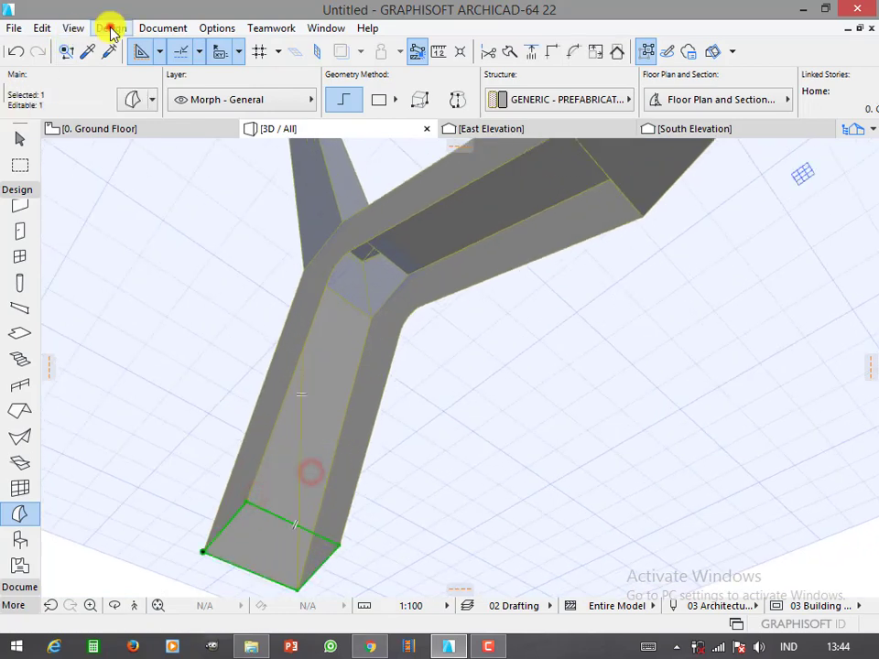
{"action": "left_click", "coordinate": [110, 27]}
{"action": "left_click", "coordinate": [144, 215]}
{"action": "left_click", "coordinate": [259, 294]}
{"action": "left_click", "coordinate": [520, 288]}
{"action": "left_click", "coordinate": [410, 466]}
- Draw a Morph polygon from the trunk base through the Y junction to close the column bottom
{"action": "left_click", "coordinate": [249, 506]}
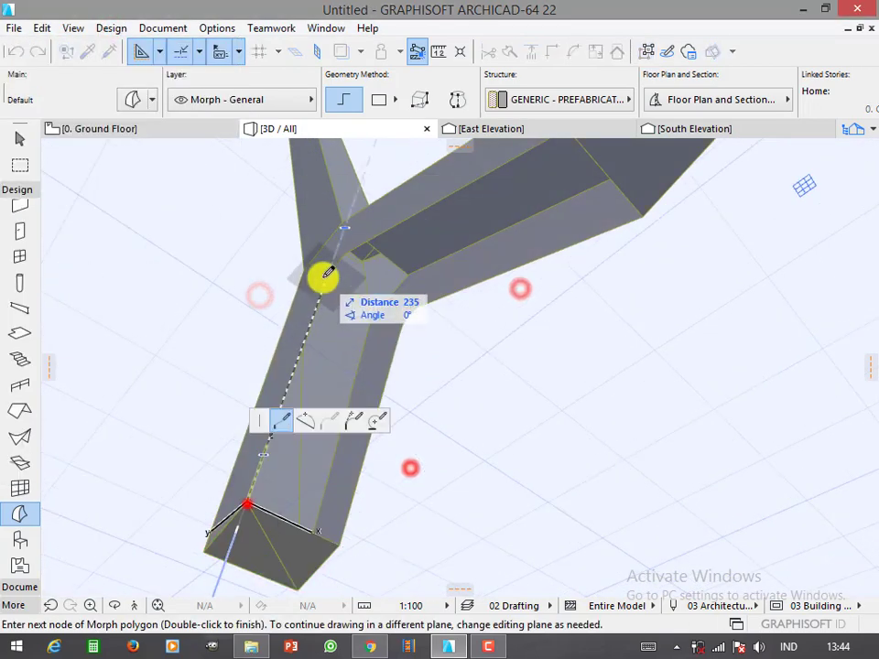
{"action": "left_click", "coordinate": [353, 248]}
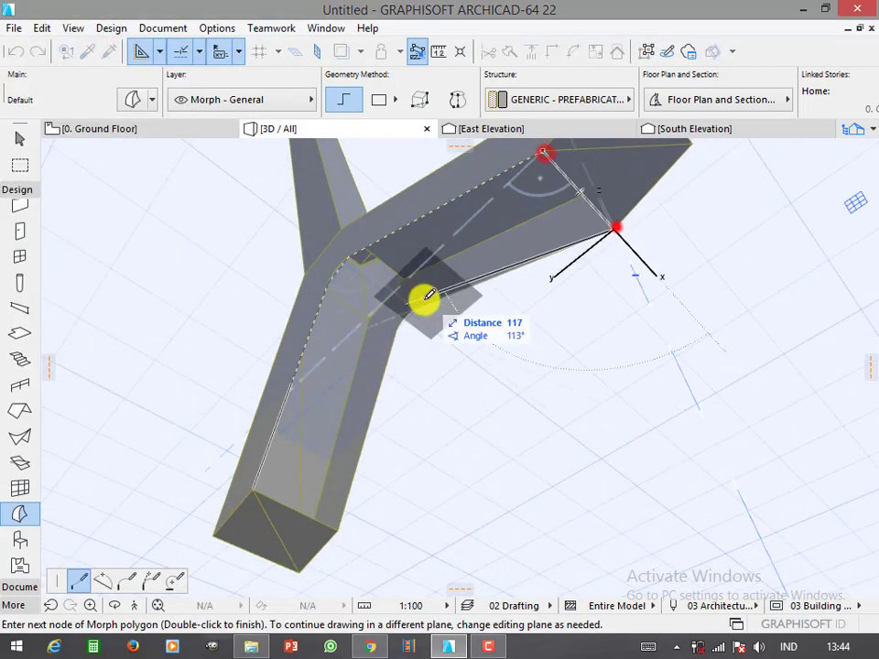
{"action": "left_click", "coordinate": [402, 326]}
{"action": "left_click", "coordinate": [338, 529]}
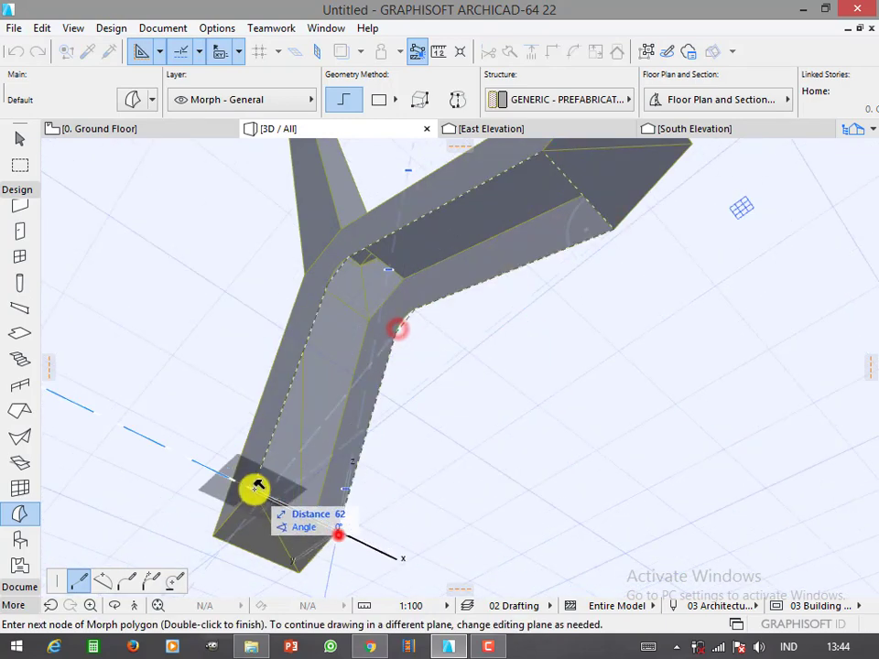
{"action": "double_click", "coordinate": [253, 488]}
{"action": "scroll", "coordinate": [364, 288], "scroll_direction": "up", "scroll_amount": 2}
{"action": "scroll", "coordinate": [362, 288], "scroll_direction": "up", "scroll_amount": 2}
{"action": "middle_click_drag", "start_coordinate": [362, 288], "coordinate": [345, 316], "text": "shift"}
- Bend another morph edge into an arc and run Cover with Faces
{"action": "scroll", "coordinate": [297, 282], "scroll_direction": "up", "scroll_amount": 3}
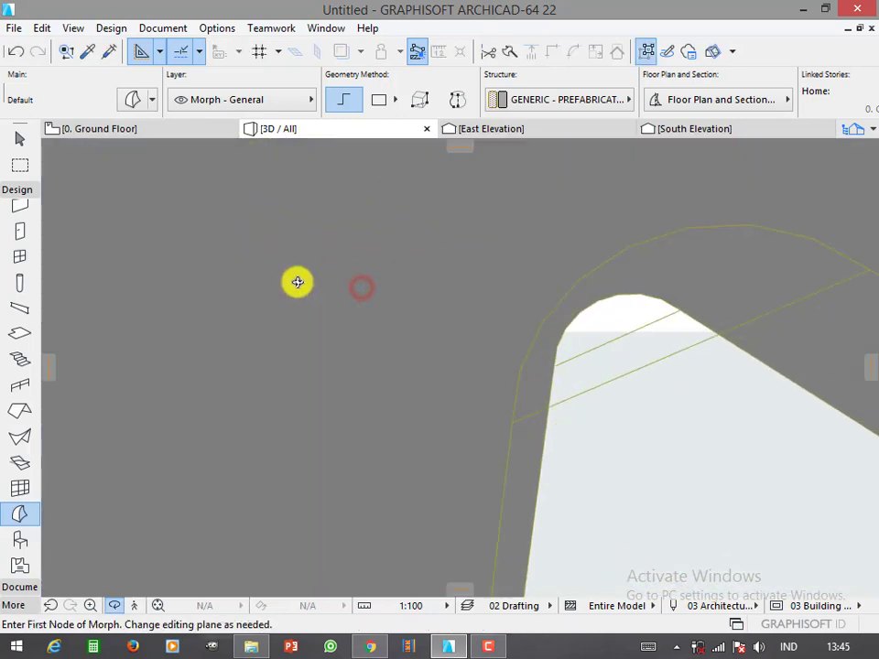
{"action": "left_click", "coordinate": [595, 359]}
{"action": "left_click", "coordinate": [595, 249]}
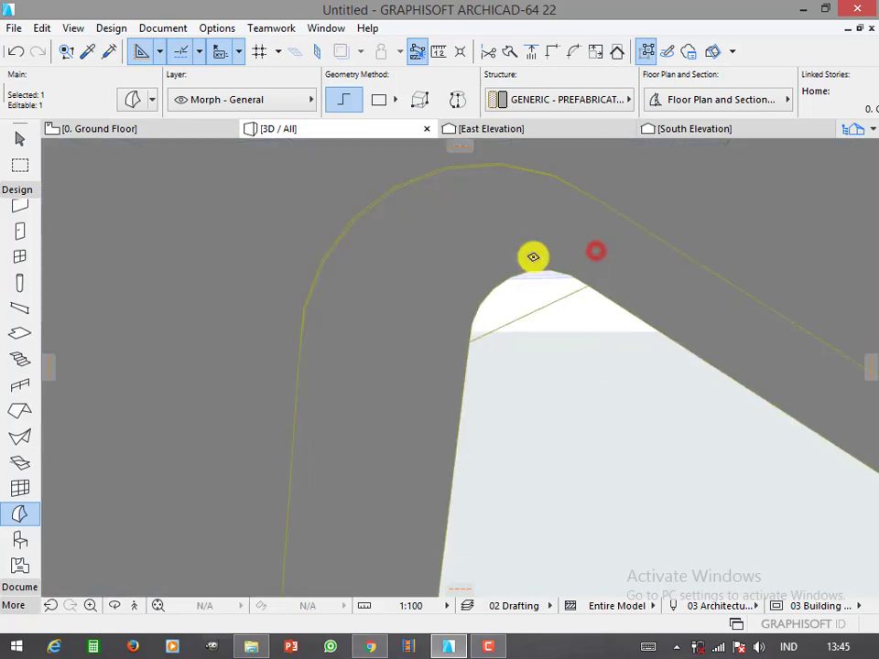
{"action": "left_click", "coordinate": [529, 343]}
{"action": "left_click", "coordinate": [409, 270]}
{"action": "left_click", "coordinate": [111, 28]}
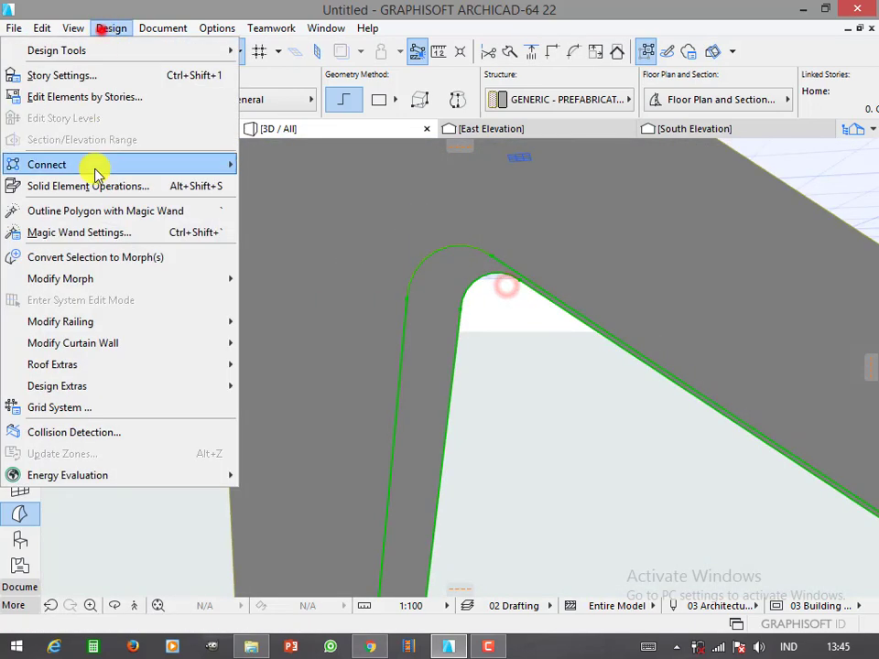
{"action": "left_click", "coordinate": [299, 300]}
{"action": "left_click", "coordinate": [523, 286]}
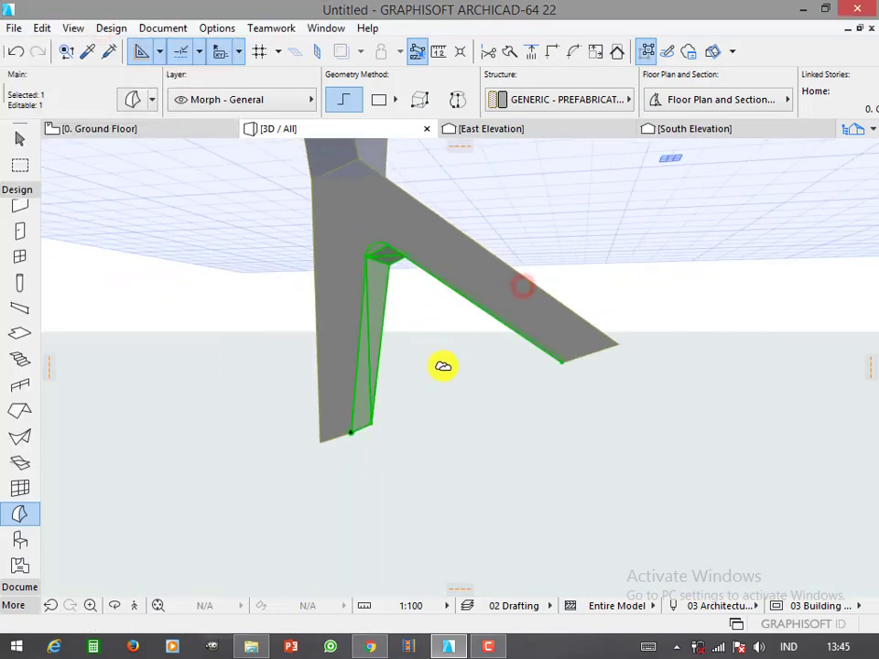
- Undo the face generation and the last stretch edit, then view the East Elevation
{"action": "key", "text": "ctrl+z"}
{"action": "mouse_move", "coordinate": [445, 369]}
{"action": "middle_mouse_down", "text": "shift"}
{"action": "mouse_move", "coordinate": [363, 367]}
{"action": "mouse_move", "coordinate": [288, 433]}
{"action": "mouse_move", "coordinate": [695, 471]}
{"action": "mouse_move", "coordinate": [181, 458]}
{"action": "mouse_move", "coordinate": [298, 352]}
{"action": "middle_mouse_up", "text": "shift"}
{"action": "scroll", "coordinate": [401, 379], "scroll_direction": "up", "scroll_amount": 5}
{"action": "mouse_move", "coordinate": [401, 378]}
{"action": "middle_mouse_down", "text": "shift"}
{"action": "mouse_move", "coordinate": [229, 325]}
{"action": "mouse_move", "coordinate": [221, 264]}
{"action": "mouse_move", "coordinate": [413, 285]}
{"action": "middle_mouse_up", "text": "shift"}
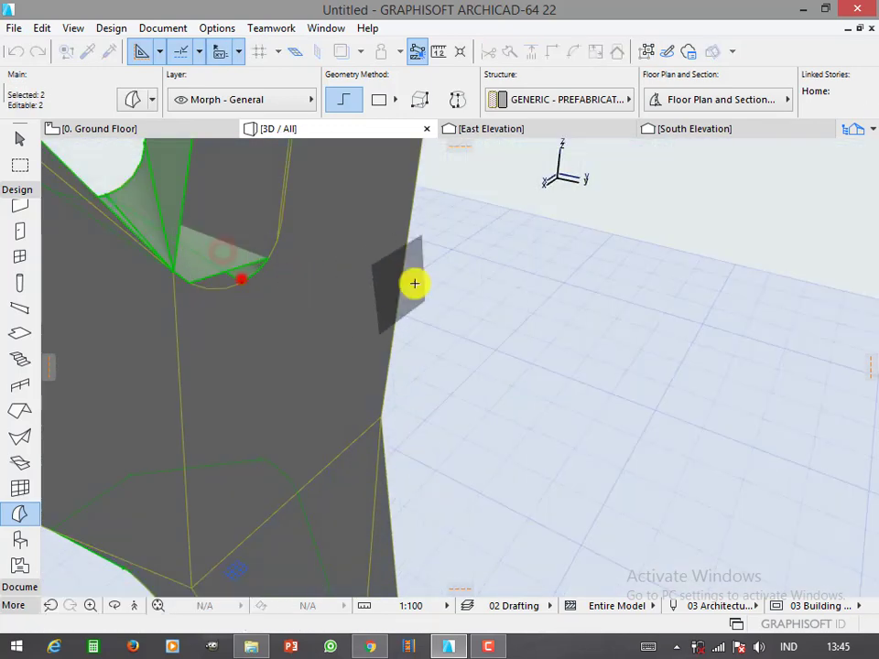
{"action": "scroll", "coordinate": [295, 375], "scroll_direction": "down", "scroll_amount": 5}
{"action": "key", "text": "ctrl+z"}
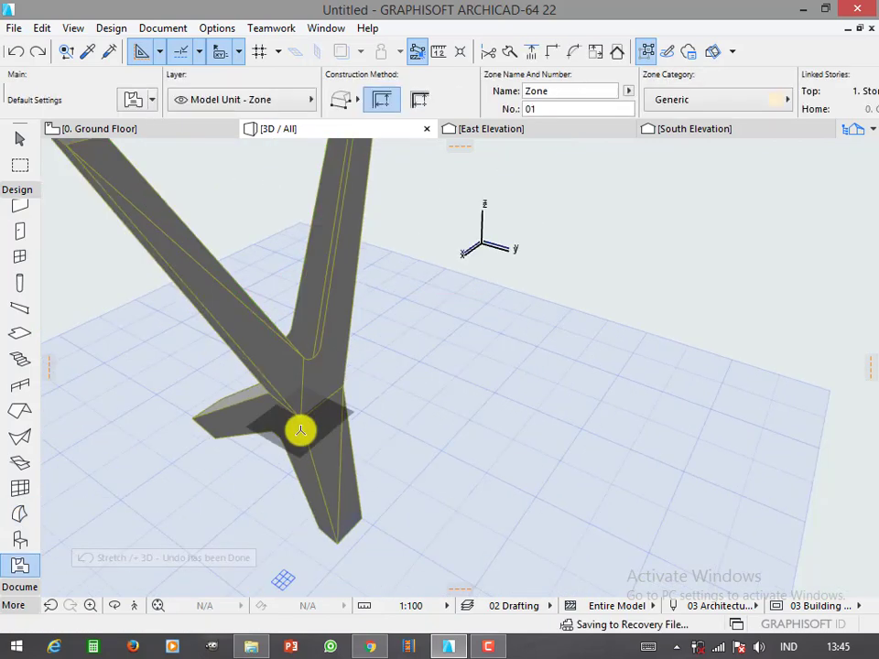
{"action": "left_click", "coordinate": [476, 127]}
- Check the column in the South Elevation, then orbit it in the 3D view
{"action": "left_click", "coordinate": [666, 128]}
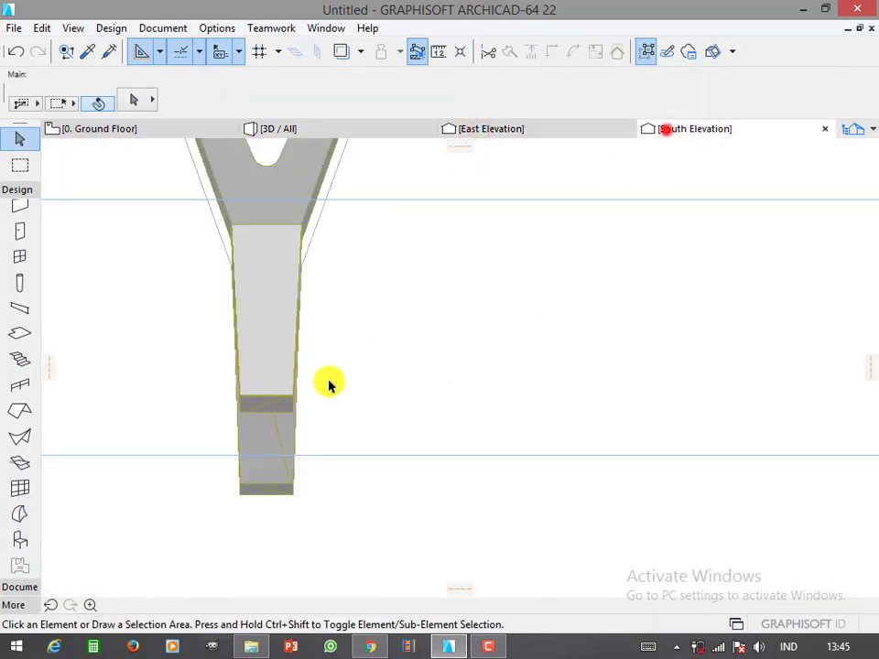
{"action": "scroll", "coordinate": [398, 473], "scroll_direction": "down", "scroll_amount": 2}
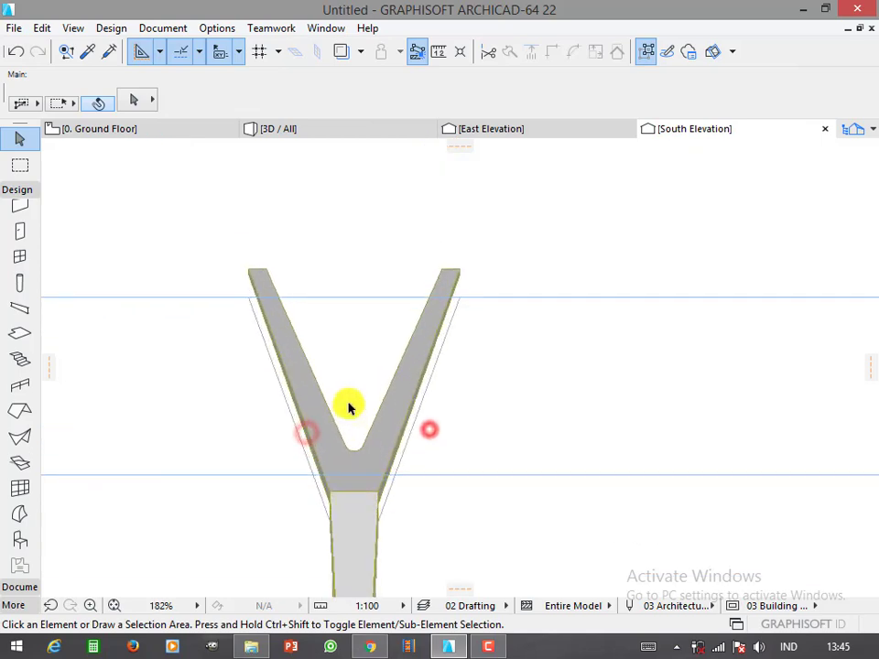
{"action": "scroll", "coordinate": [349, 405], "scroll_direction": "down", "scroll_amount": 2}
{"action": "left_click", "coordinate": [305, 131]}
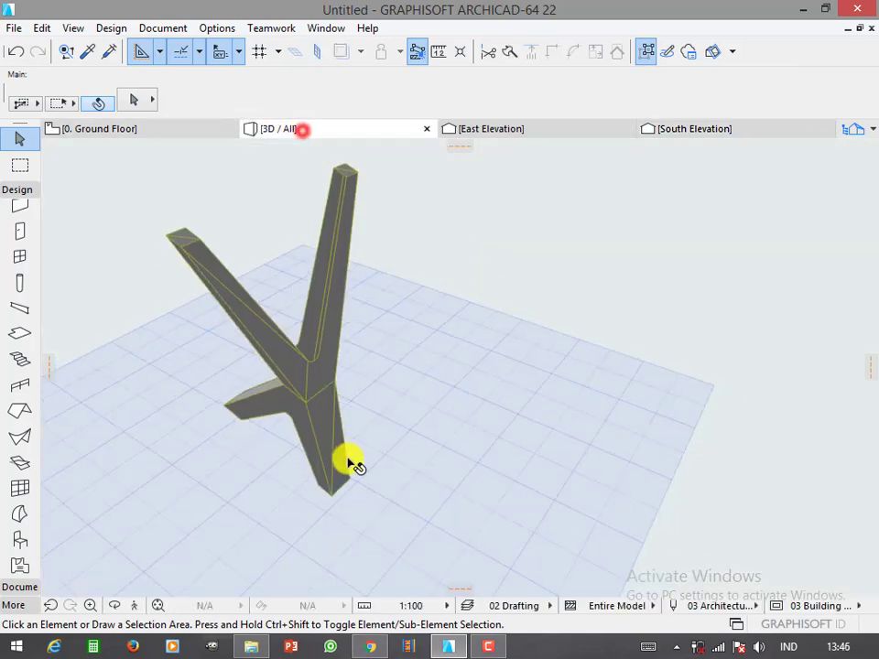
{"action": "mouse_move", "coordinate": [354, 463]}
{"action": "middle_mouse_down", "text": "shift"}
{"action": "mouse_move", "coordinate": [404, 443]}
{"action": "mouse_move", "coordinate": [337, 344]}
{"action": "mouse_move", "coordinate": [286, 306]}
{"action": "mouse_move", "coordinate": [276, 365]}
{"action": "mouse_move", "coordinate": [167, 435]}
{"action": "mouse_move", "coordinate": [393, 408]}
{"action": "mouse_move", "coordinate": [288, 435]}
{"action": "middle_mouse_up", "text": "shift"}
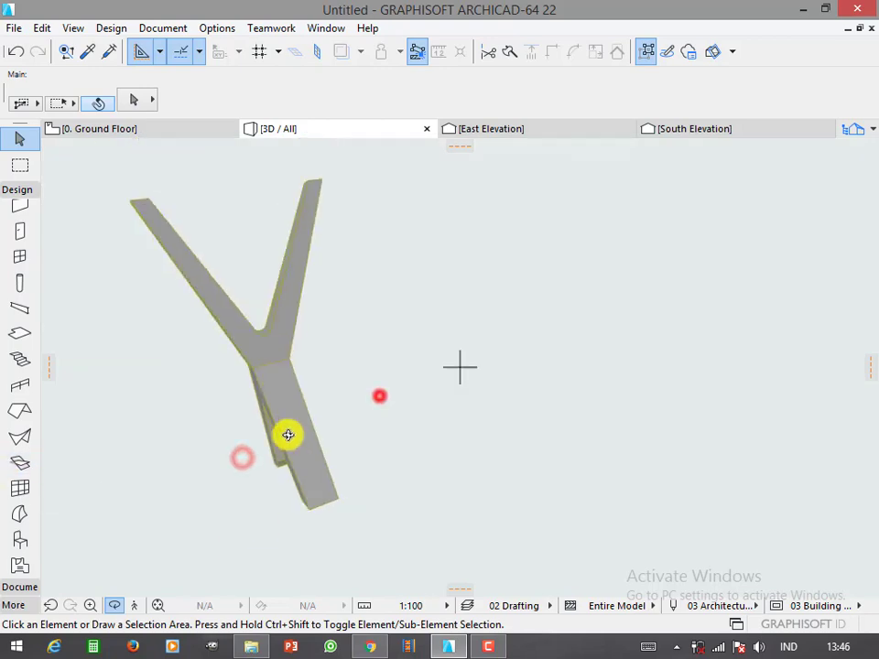
- Go back to the South Elevation via the Ground Floor and East Elevation and zoom to the V notch
{"action": "left_click", "coordinate": [142, 131]}
{"action": "scroll", "coordinate": [347, 394], "scroll_direction": "down", "scroll_amount": 4}
{"action": "scroll", "coordinate": [370, 359], "scroll_direction": "up", "scroll_amount": 3}
{"action": "left_click", "coordinate": [494, 128]}
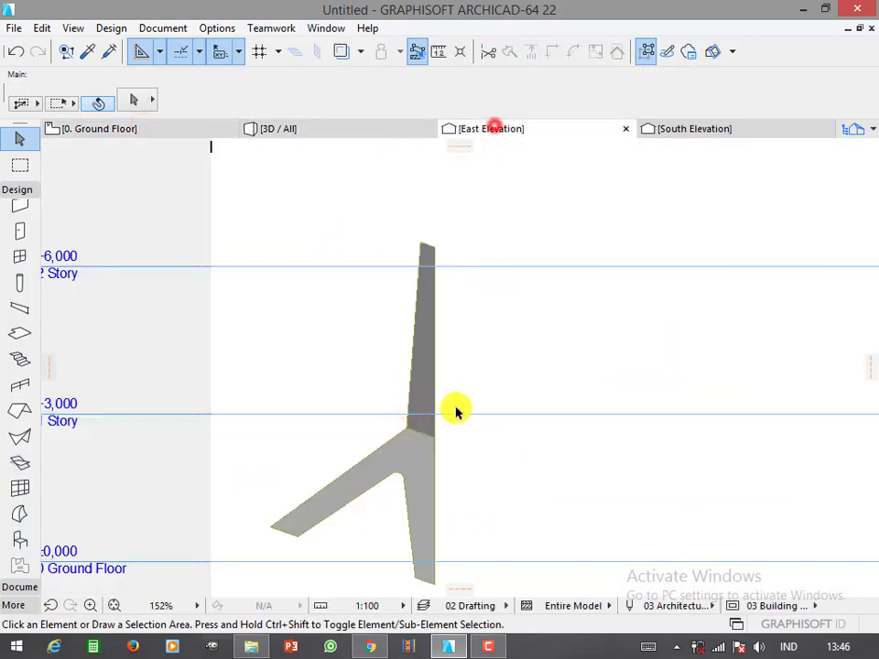
{"action": "left_click", "coordinate": [686, 128]}
{"action": "scroll", "coordinate": [366, 375], "scroll_direction": "up", "scroll_amount": 4}
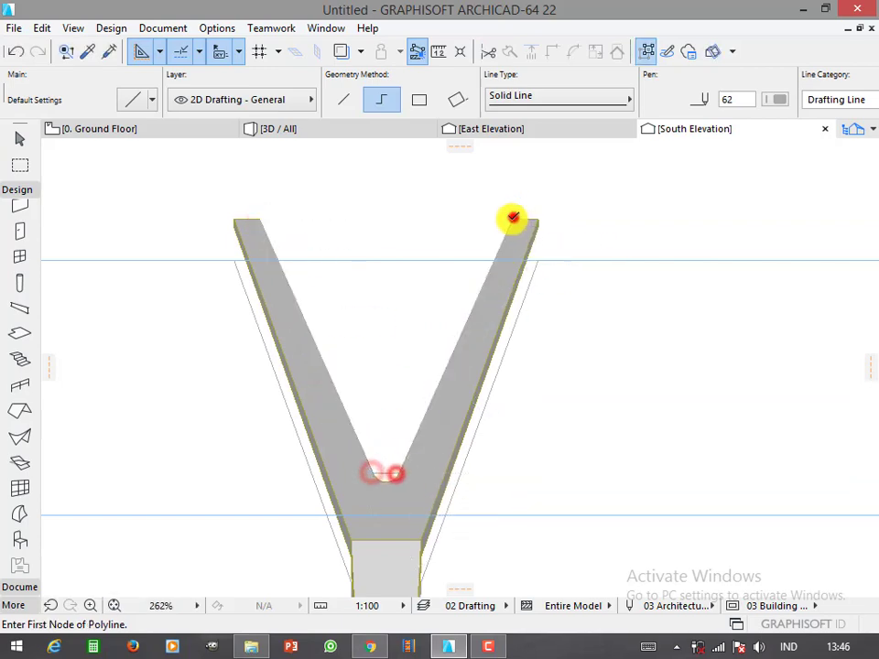
{"action": "scroll", "coordinate": [373, 457], "scroll_direction": "up", "scroll_amount": 5}
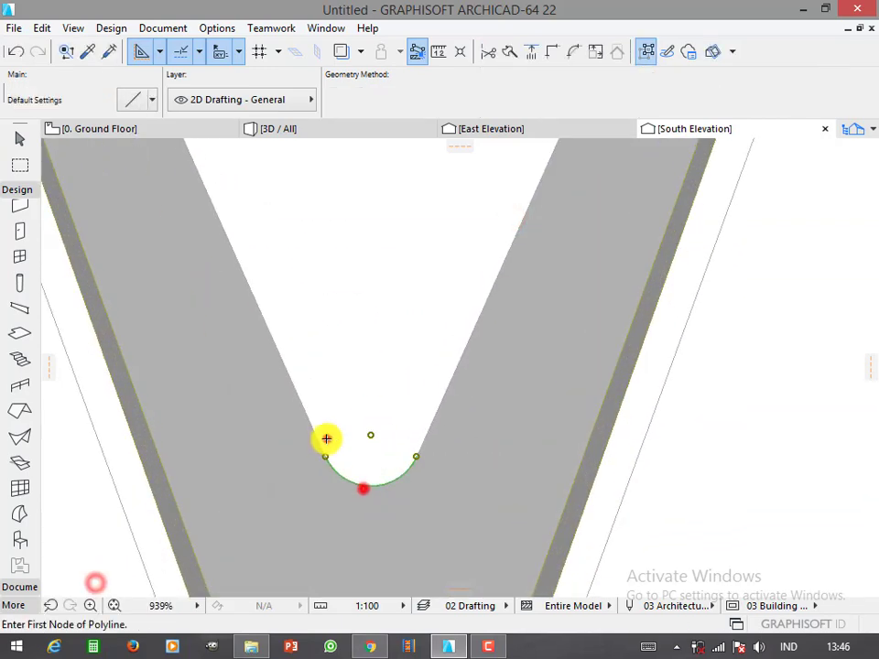
{"action": "scroll", "coordinate": [333, 422], "scroll_direction": "down", "scroll_amount": 4}
{"action": "scroll", "coordinate": [226, 302], "scroll_direction": "down", "scroll_amount": 1}
- Draw a Morph polygon across the V notch with an arc at its bottom and view it in 3D
{"action": "key", "text": "m"}
{"action": "left_click", "coordinate": [180, 297]}
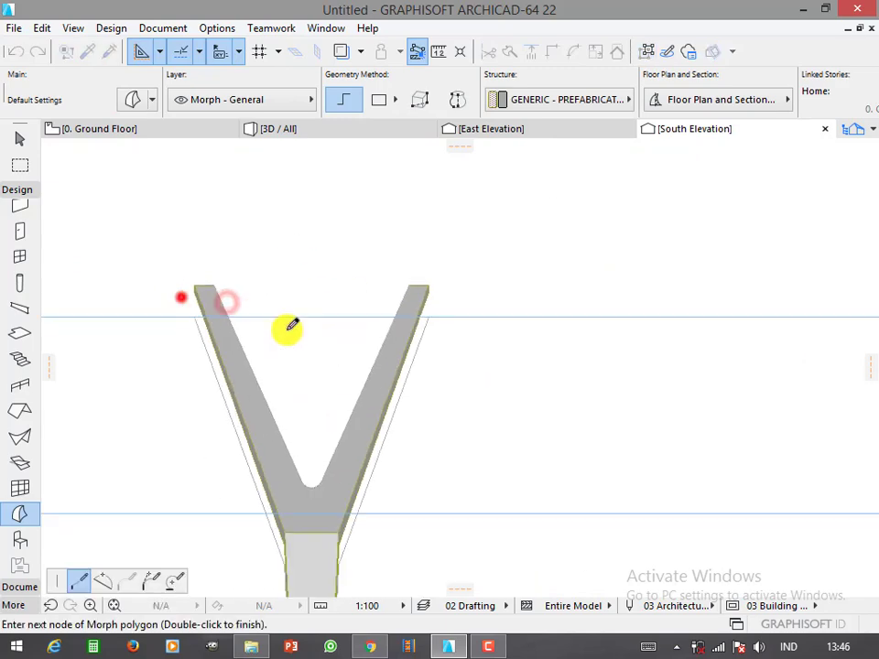
{"action": "left_click", "coordinate": [393, 255]}
{"action": "scroll", "coordinate": [294, 427], "scroll_direction": "up", "scroll_amount": 2}
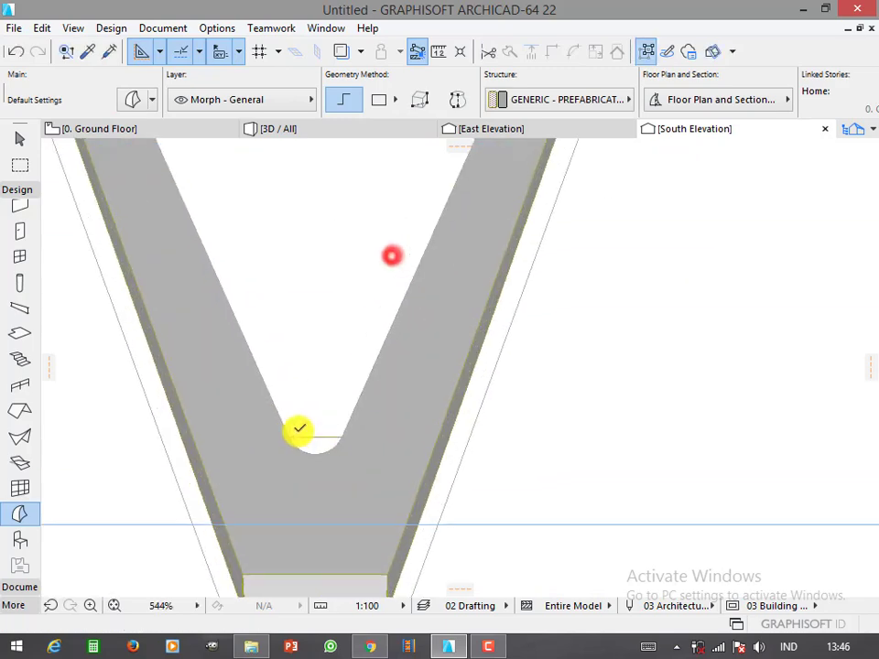
{"action": "scroll", "coordinate": [311, 435], "scroll_direction": "up", "scroll_amount": 3}
{"action": "left_click", "coordinate": [325, 443]}
{"action": "left_click", "coordinate": [328, 477]}
{"action": "scroll", "coordinate": [328, 477], "scroll_direction": "down", "scroll_amount": 4}
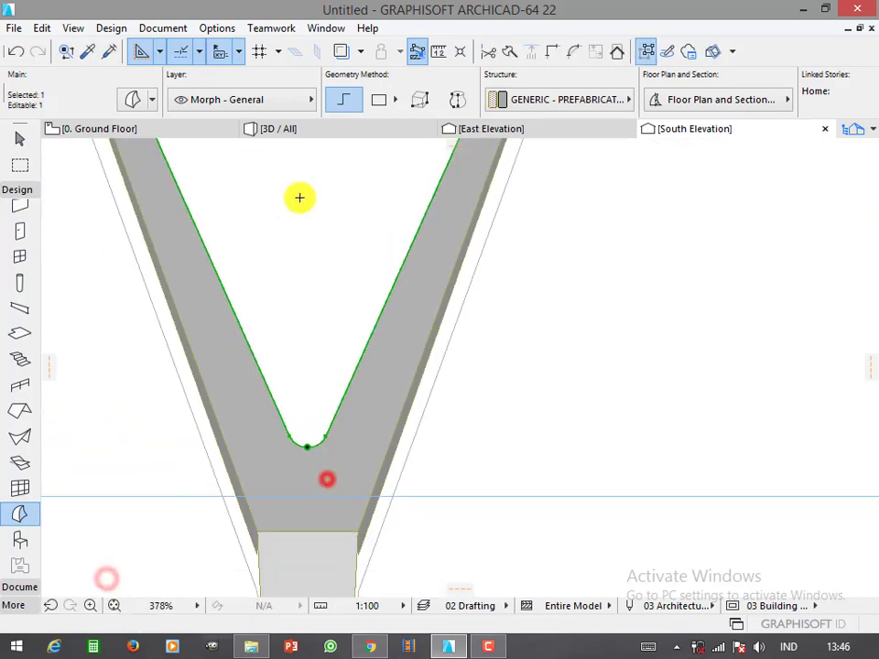
{"action": "left_click", "coordinate": [320, 125]}
{"action": "middle_click_drag", "start_coordinate": [591, 452], "coordinate": [549, 454], "text": "shift"}
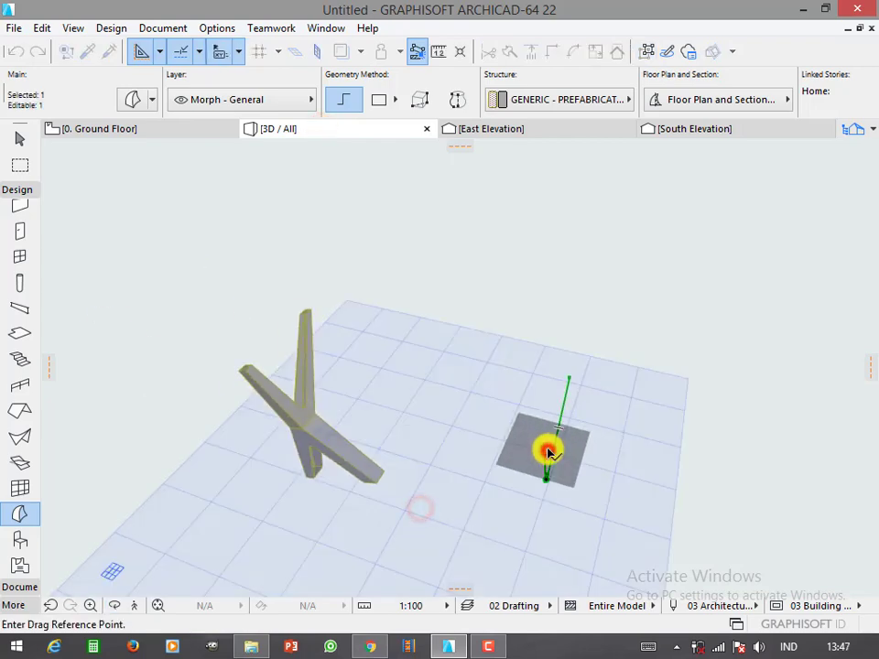
- Move the new V-notch Morph to its new position beside the column
{"action": "left_click", "coordinate": [547, 452]}
{"action": "scroll", "coordinate": [258, 318], "scroll_direction": "up", "scroll_amount": 3}
{"action": "left_click", "coordinate": [389, 264]}
{"action": "mouse_move", "coordinate": [388, 265]}
{"action": "middle_mouse_down", "text": "shift"}
{"action": "mouse_move", "coordinate": [379, 445]}
{"action": "mouse_move", "coordinate": [406, 488]}
{"action": "mouse_move", "coordinate": [303, 457]}
{"action": "mouse_move", "coordinate": [379, 452]}
{"action": "mouse_move", "coordinate": [372, 467]}
{"action": "mouse_move", "coordinate": [375, 449]}
{"action": "mouse_move", "coordinate": [390, 503]}
{"action": "mouse_move", "coordinate": [376, 451]}
{"action": "middle_mouse_up", "text": "shift"}
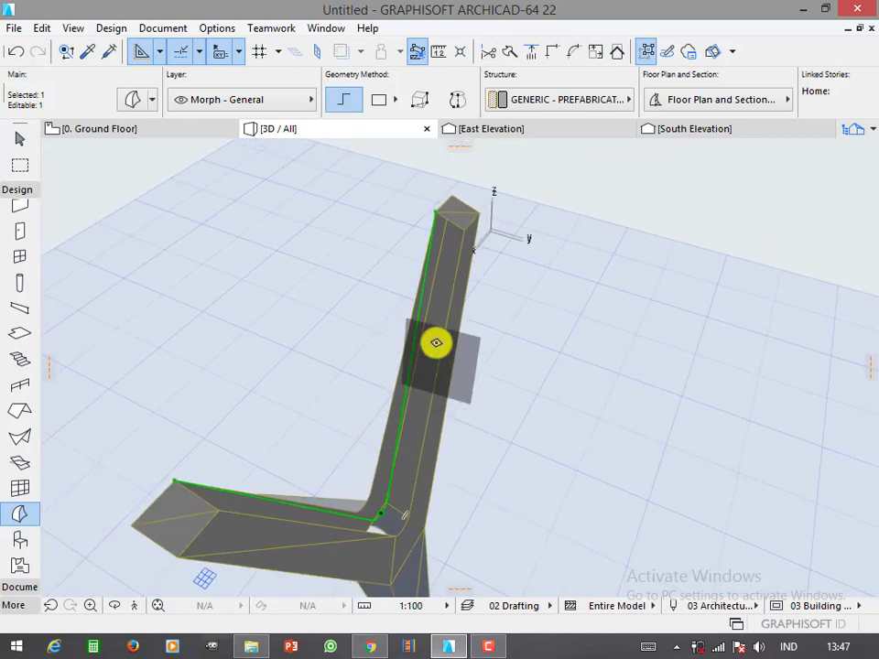
- Drag the top of the column Morph to a new point
{"action": "key", "text": "ctrl+d"}
{"action": "left_click", "coordinate": [435, 211]}
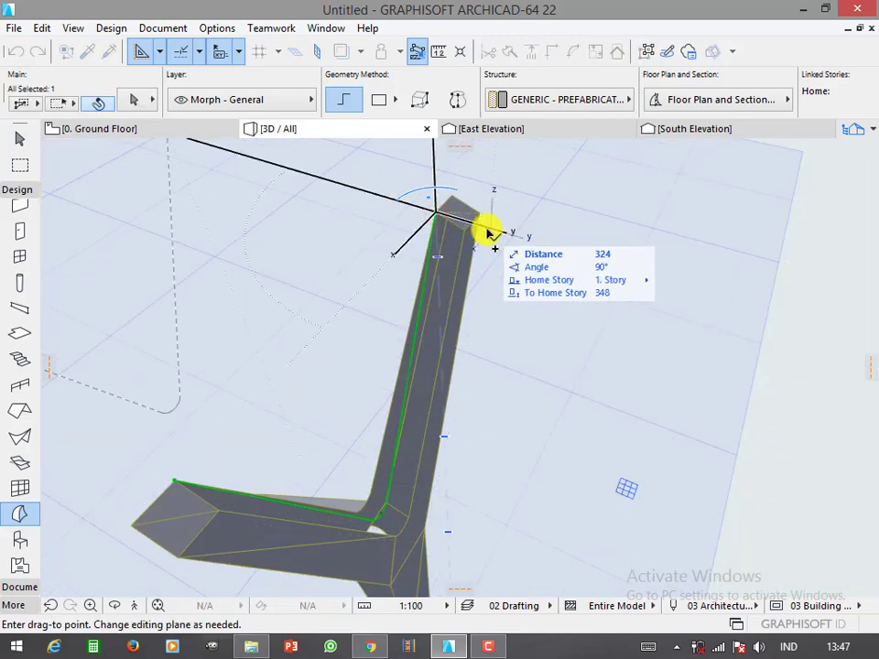
{"action": "left_click", "coordinate": [466, 230]}
{"action": "scroll", "coordinate": [378, 388], "scroll_direction": "up", "scroll_amount": 2}
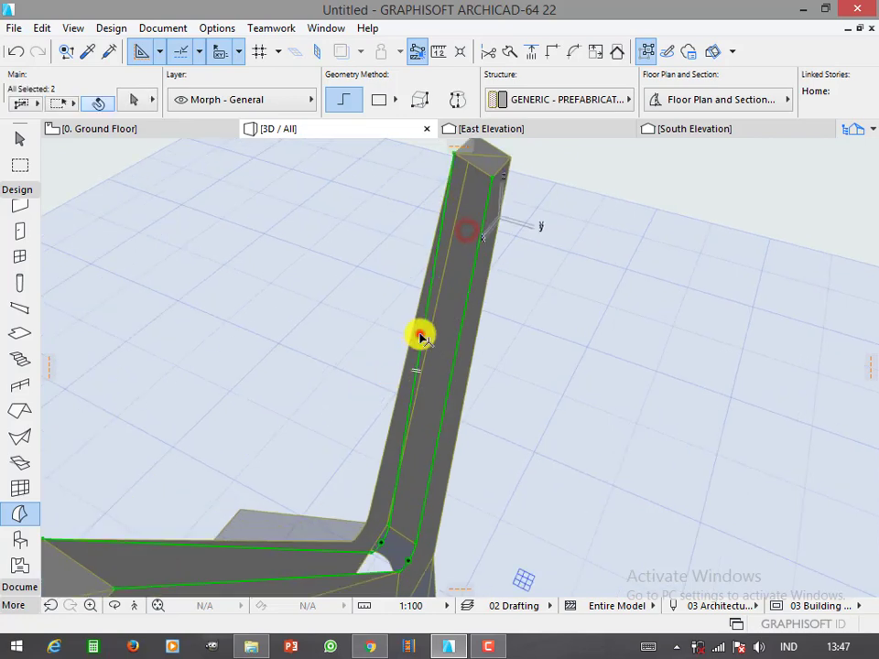
{"action": "scroll", "coordinate": [421, 337], "scroll_direction": "down", "scroll_amount": 2}
{"action": "key", "text": "ctrl+d"}
{"action": "left_click", "coordinate": [449, 216]}
- Draw a new Morph polygon beside the column running down to its base
{"action": "left_click", "coordinate": [530, 243]}
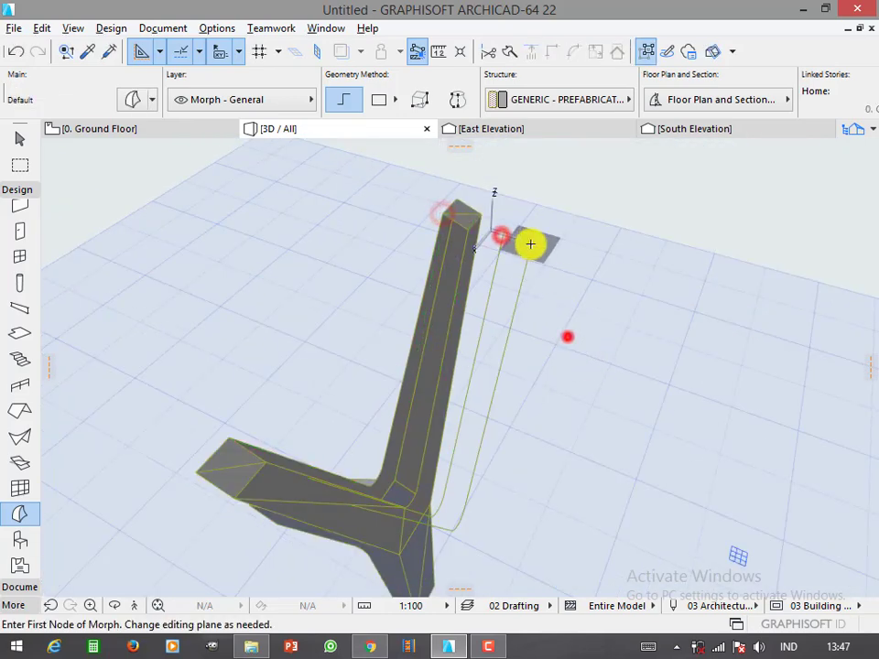
{"action": "left_click", "coordinate": [530, 244]}
{"action": "key", "text": "Escape"}
{"action": "middle_click_drag", "start_coordinate": [500, 317], "coordinate": [347, 538], "text": "shift"}
{"action": "left_click", "coordinate": [358, 568]}
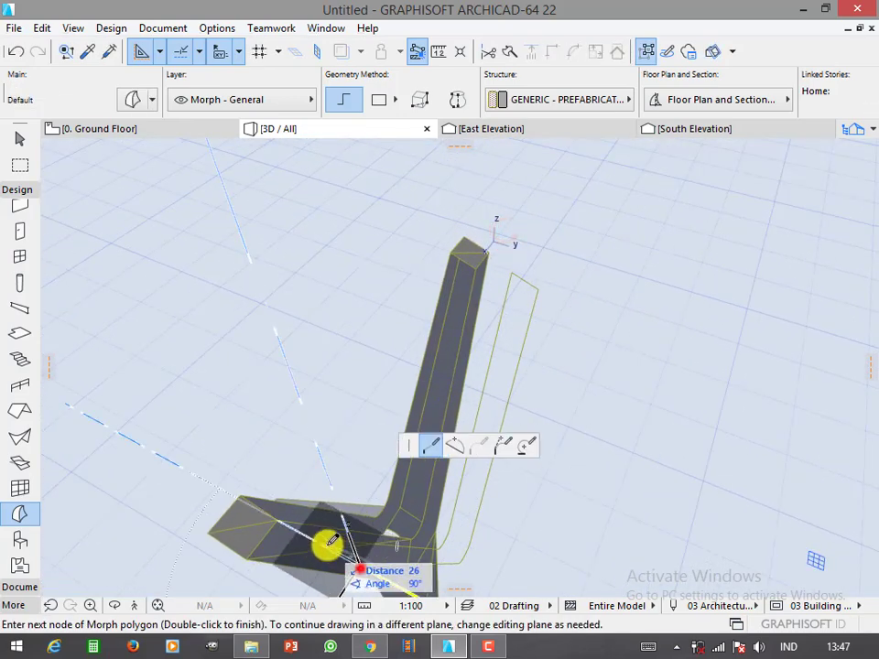
{"action": "double_click", "coordinate": [331, 540]}
- Union the morph pieces and convert the selection into a solid leg Morph
{"action": "right_click", "coordinate": [526, 285]}
{"action": "left_click", "coordinate": [615, 414]}
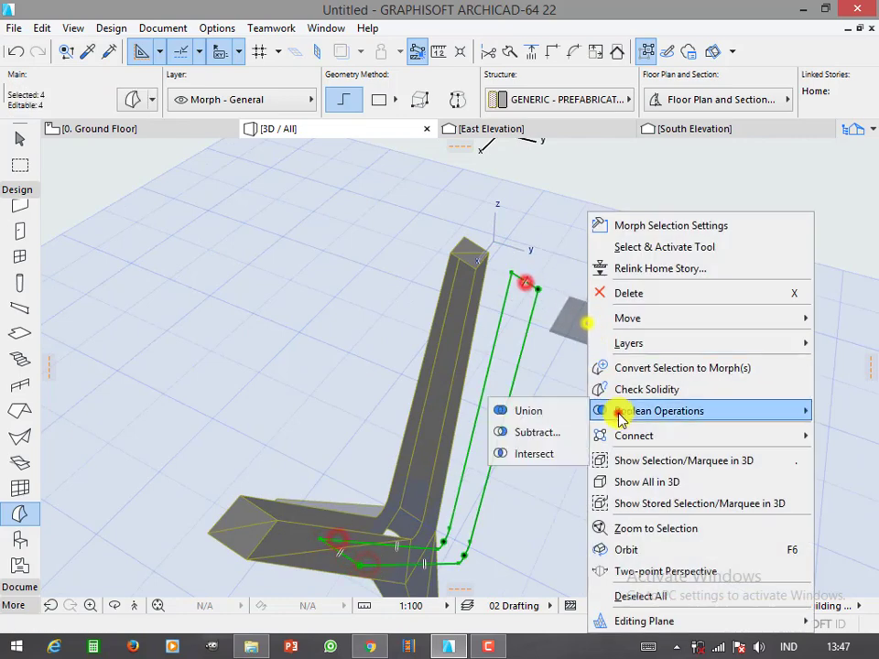
{"action": "left_click", "coordinate": [563, 412]}
{"action": "left_click", "coordinate": [536, 312]}
{"action": "left_click", "coordinate": [108, 30]}
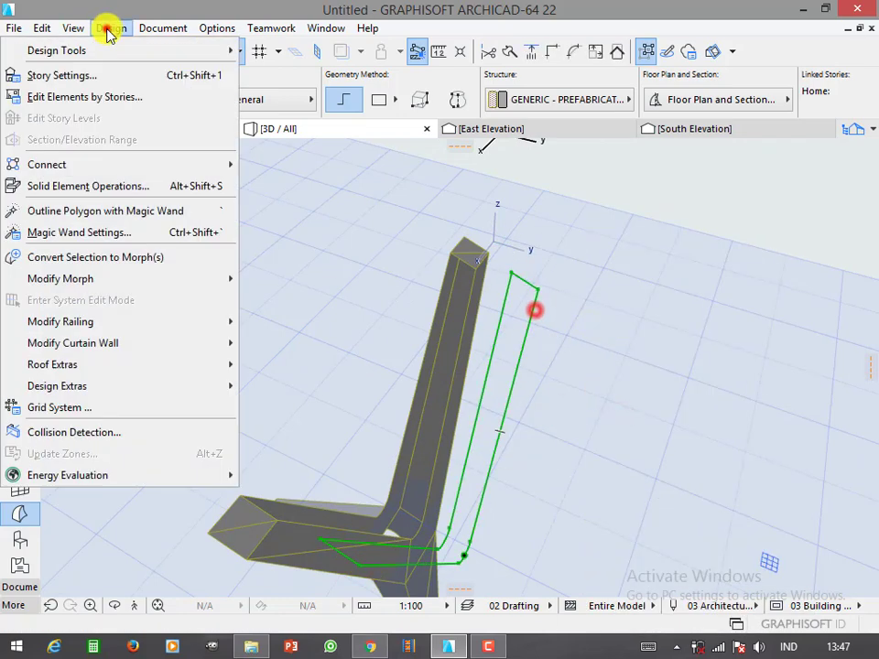
{"action": "left_click", "coordinate": [126, 273]}
{"action": "left_click", "coordinate": [525, 289]}
- Move the top point of the new leg Morph to its new position
{"action": "left_click", "coordinate": [510, 360]}
{"action": "key", "text": "ctrl+d"}
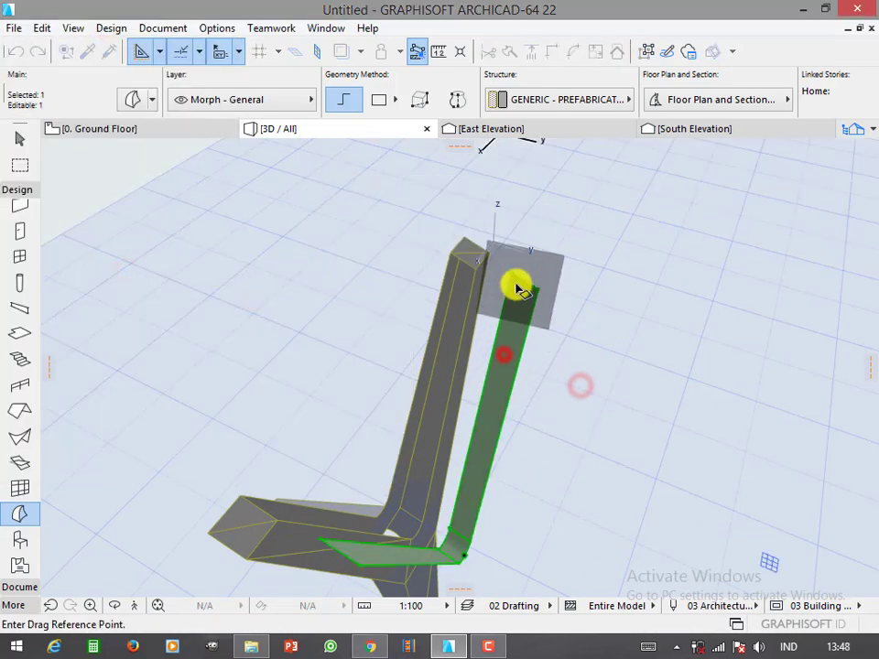
{"action": "left_click", "coordinate": [516, 284]}
{"action": "left_click", "coordinate": [459, 258]}
{"action": "scroll", "coordinate": [404, 485], "scroll_direction": "up", "scroll_amount": 3}
- Move the Morph's bent corner node to a new position
{"action": "mouse_move", "coordinate": [404, 485]}
{"action": "middle_mouse_down", "text": "shift"}
{"action": "mouse_move", "coordinate": [415, 418]}
{"action": "mouse_move", "coordinate": [373, 436]}
{"action": "mouse_move", "coordinate": [425, 436]}
{"action": "mouse_move", "coordinate": [392, 462]}
{"action": "mouse_move", "coordinate": [520, 436]}
{"action": "mouse_move", "coordinate": [450, 407]}
{"action": "middle_mouse_up", "text": "shift"}
{"action": "left_click", "coordinate": [450, 407], "text": "shift"}
{"action": "left_click", "coordinate": [78, 579]}
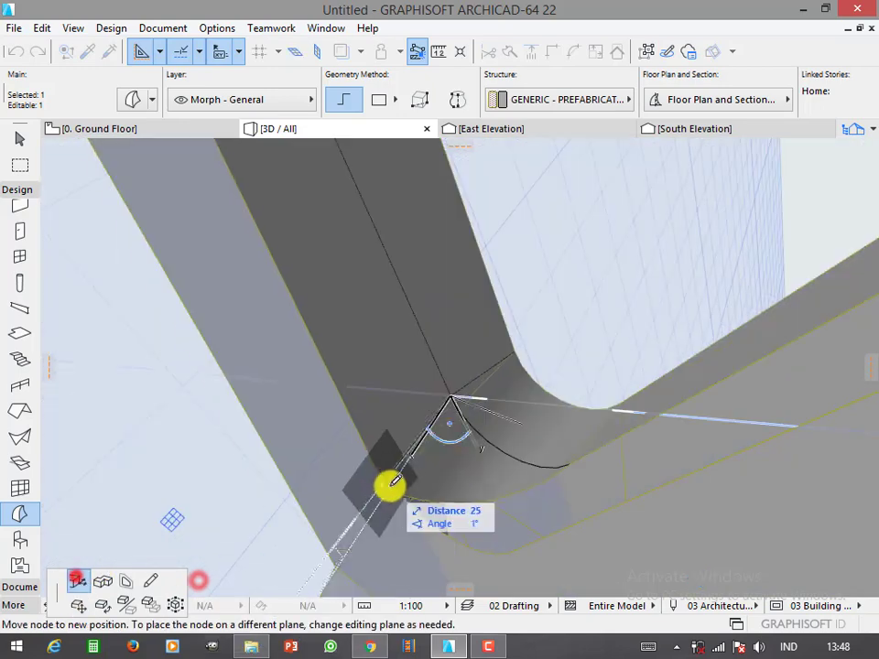
{"action": "mouse_move", "coordinate": [387, 464]}
{"action": "middle_mouse_down", "text": "shift"}
{"action": "mouse_move", "coordinate": [572, 470]}
{"action": "mouse_move", "coordinate": [513, 549]}
{"action": "mouse_move", "coordinate": [474, 335]}
{"action": "middle_mouse_up", "text": "shift"}
{"action": "left_click", "coordinate": [509, 549]}
{"action": "scroll", "coordinate": [491, 412], "scroll_direction": "down", "scroll_amount": 3}
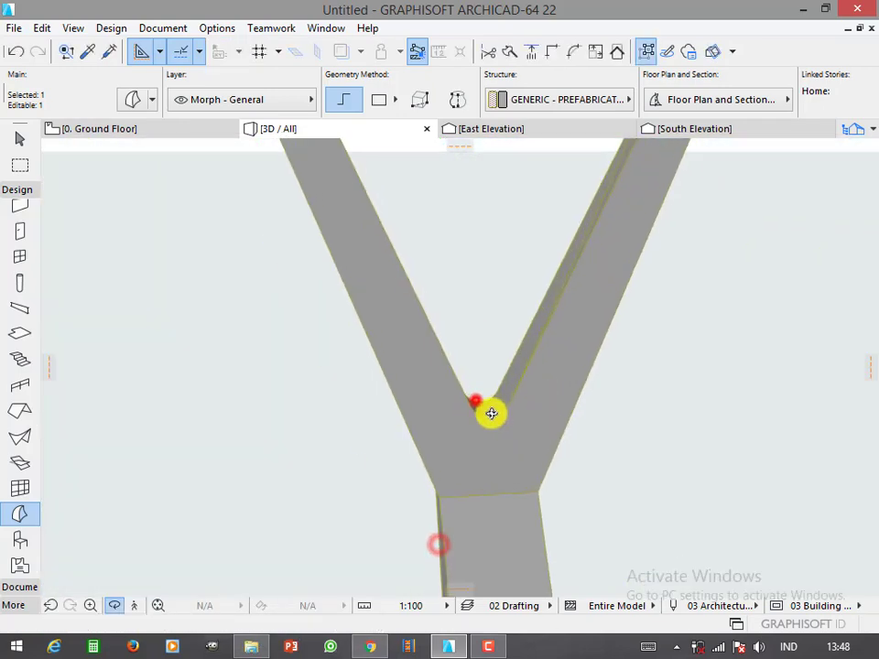
{"action": "scroll", "coordinate": [495, 417], "scroll_direction": "up", "scroll_amount": 3}
{"action": "scroll", "coordinate": [495, 417], "scroll_direction": "down", "scroll_amount": 2}
- Curve the inner crotch edge into a bulging arc to form the Y shape
{"action": "middle_click_drag", "start_coordinate": [486, 433], "coordinate": [476, 450], "text": "shift"}
{"action": "left_click", "coordinate": [487, 452]}
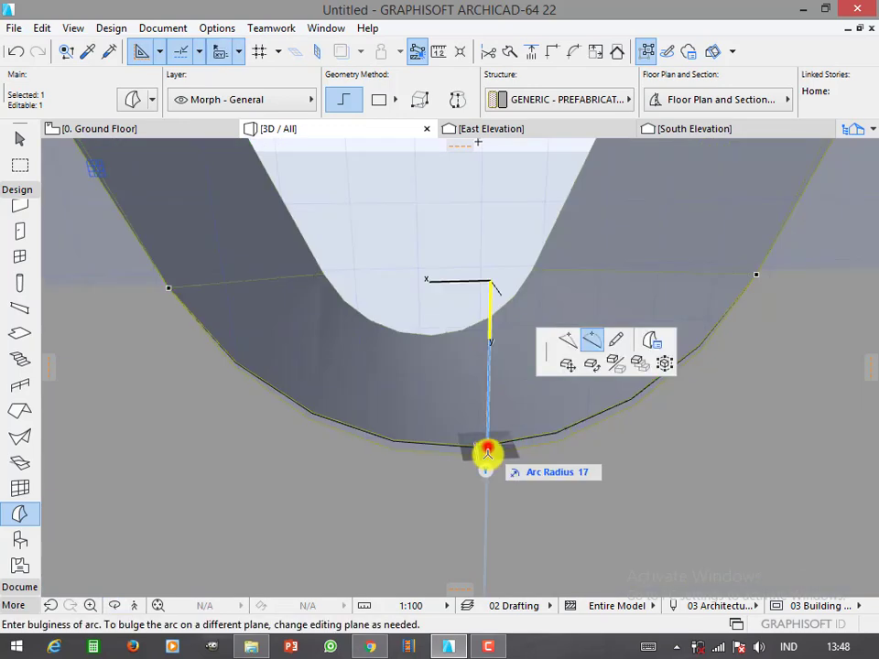
{"action": "mouse_move", "coordinate": [484, 496]}
{"action": "middle_mouse_down", "text": "shift"}
{"action": "mouse_move", "coordinate": [566, 472]}
{"action": "mouse_move", "coordinate": [667, 525]}
{"action": "mouse_move", "coordinate": [666, 535]}
{"action": "middle_mouse_up", "text": "shift"}
{"action": "left_click", "coordinate": [658, 550]}
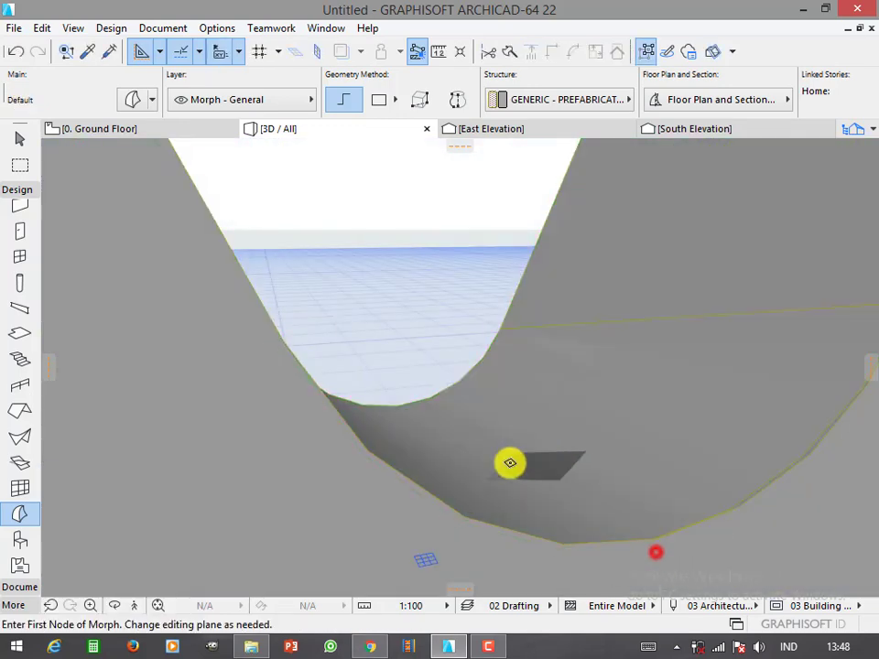
{"action": "scroll", "coordinate": [510, 463], "scroll_direction": "down", "scroll_amount": 3}
{"action": "mouse_move", "coordinate": [467, 415]}
{"action": "middle_mouse_down", "text": "shift"}
{"action": "mouse_move", "coordinate": [491, 498]}
{"action": "mouse_move", "coordinate": [766, 425]}
{"action": "mouse_move", "coordinate": [628, 425]}
{"action": "mouse_move", "coordinate": [249, 365]}
{"action": "mouse_move", "coordinate": [343, 472]}
{"action": "mouse_move", "coordinate": [226, 355]}
{"action": "mouse_move", "coordinate": [418, 484]}
{"action": "middle_mouse_up", "text": "shift"}
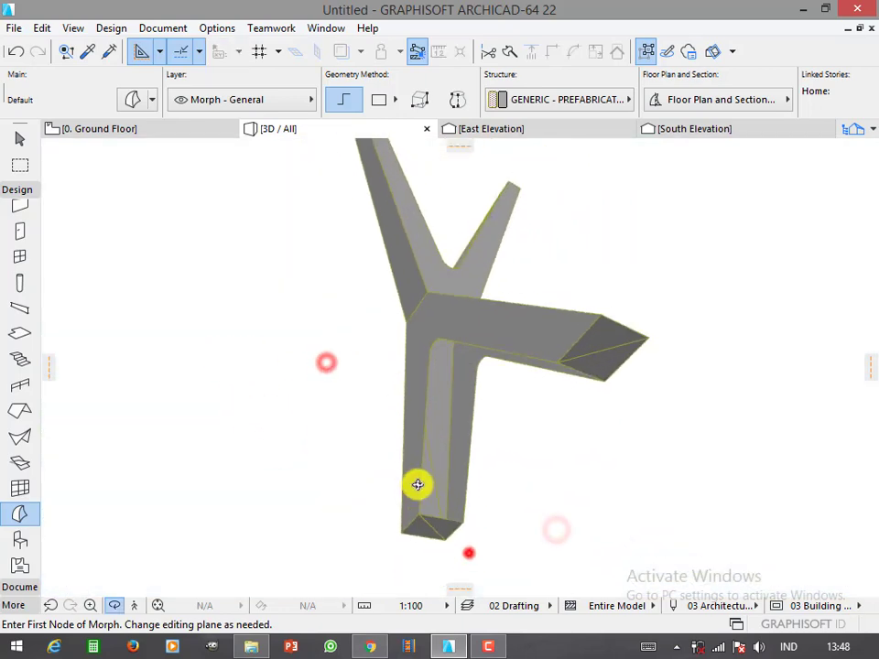
{"action": "middle_click_drag", "start_coordinate": [406, 444], "coordinate": [486, 439], "text": "shift"}
{"action": "left_click", "coordinate": [481, 129]}
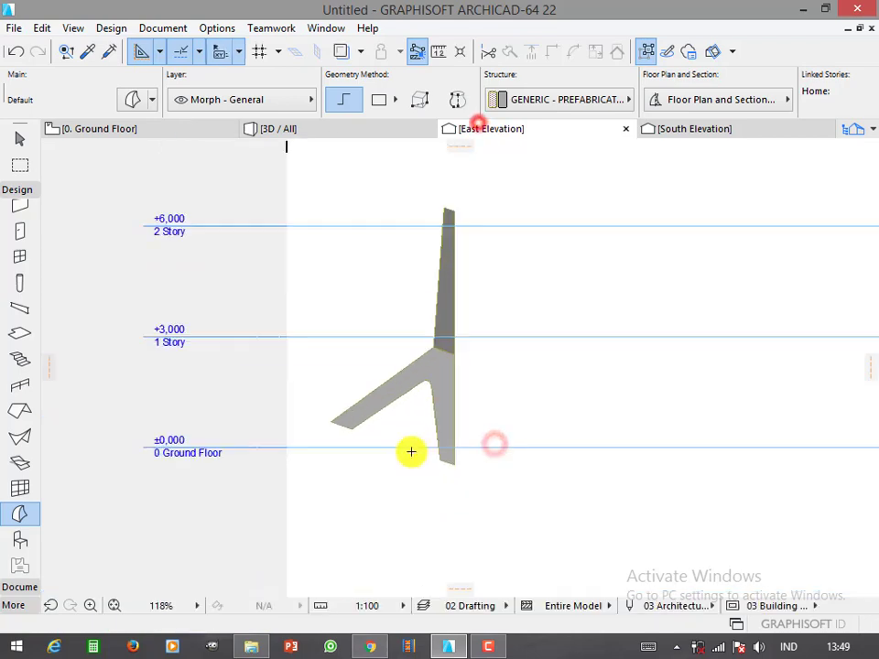
{"action": "scroll", "coordinate": [362, 446], "scroll_direction": "up", "scroll_amount": 5}
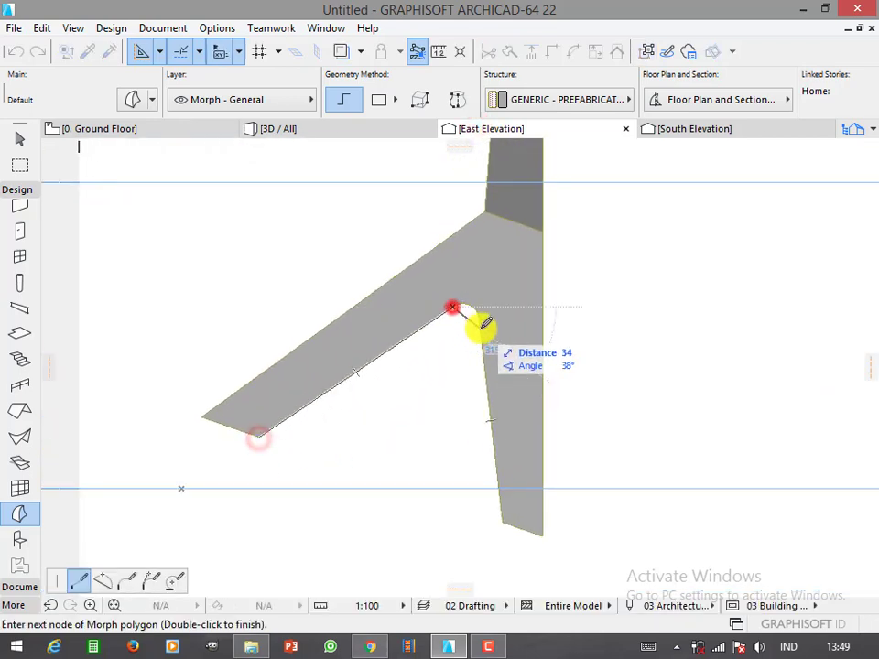
{"action": "left_click", "coordinate": [505, 522]}
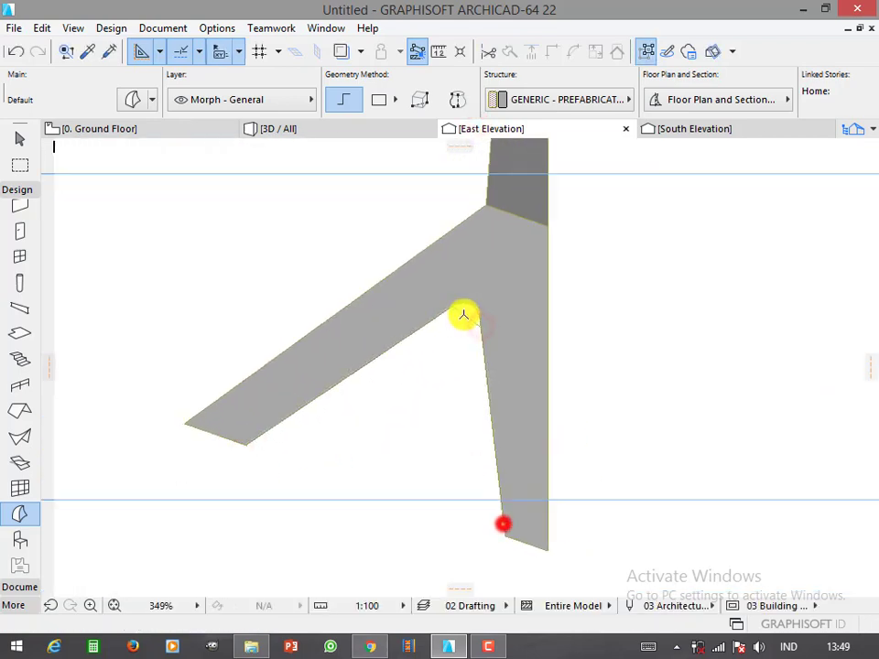
{"action": "scroll", "coordinate": [461, 314], "scroll_direction": "up", "scroll_amount": 3}
{"action": "scroll", "coordinate": [490, 302], "scroll_direction": "up", "scroll_amount": 5}
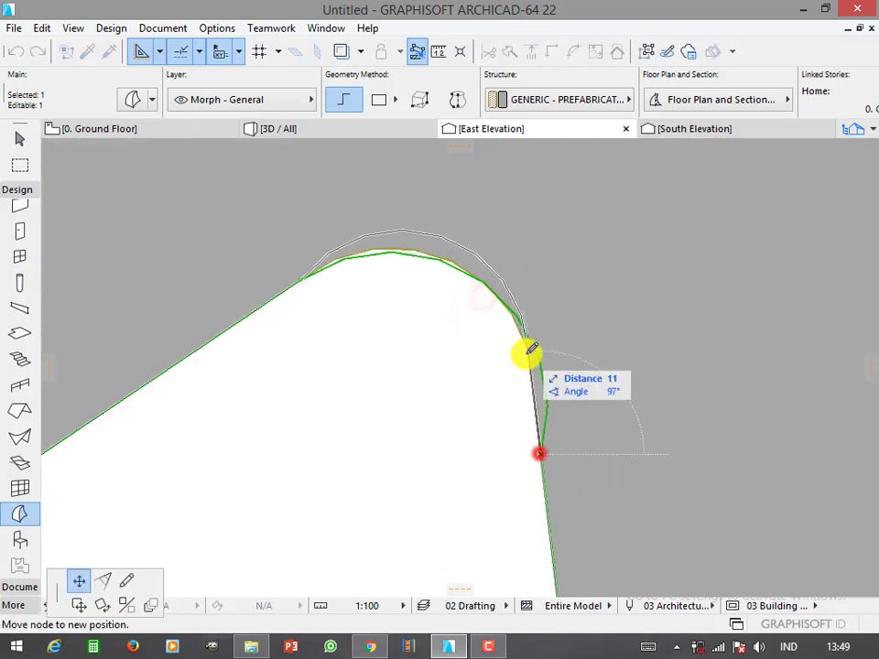
{"action": "key", "text": "F2"}
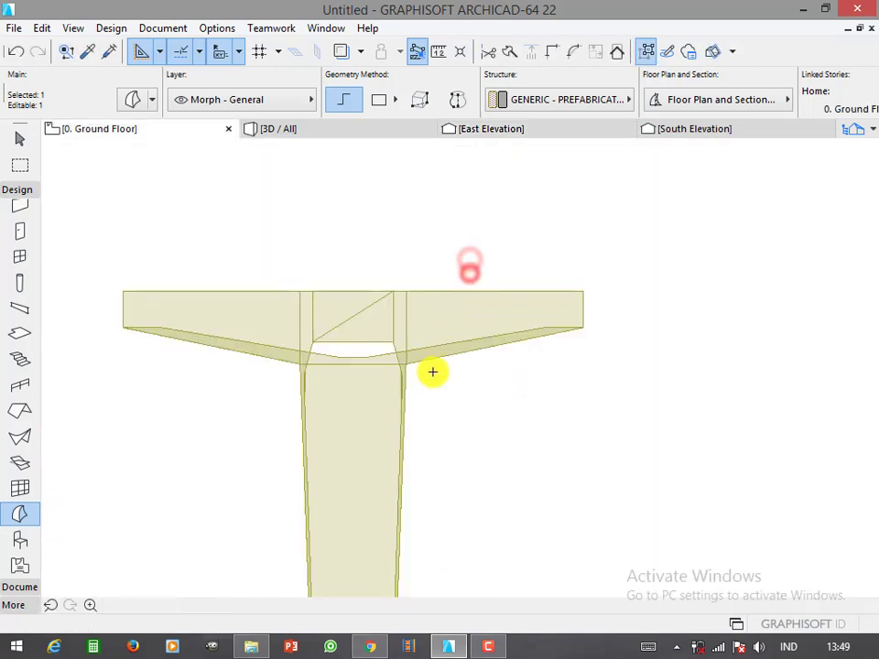
{"action": "scroll", "coordinate": [475, 371], "scroll_direction": "down", "scroll_amount": 5}
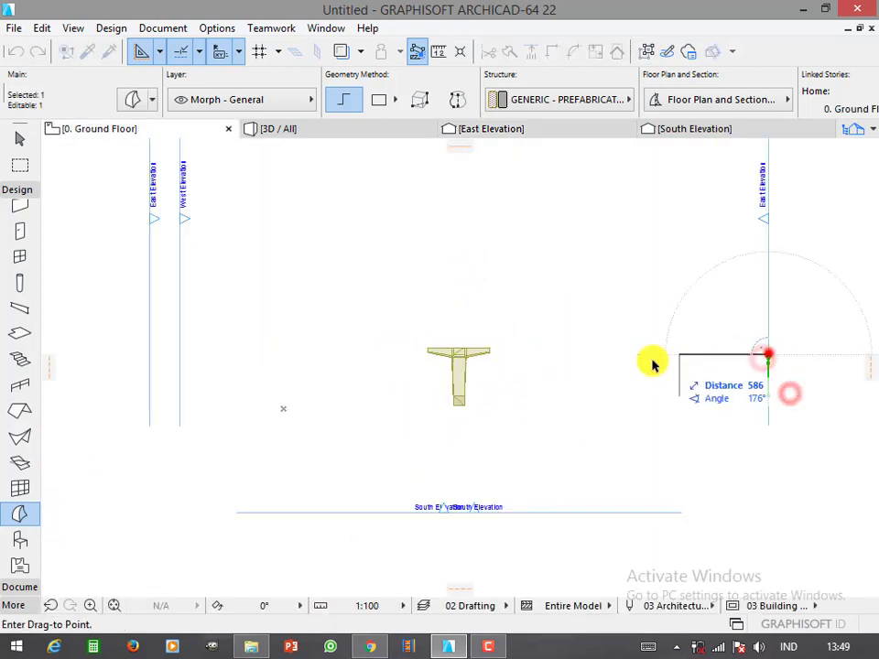
{"action": "scroll", "coordinate": [480, 360], "scroll_direction": "up", "scroll_amount": 3}
{"action": "scroll", "coordinate": [439, 366], "scroll_direction": "up", "scroll_amount": 2}
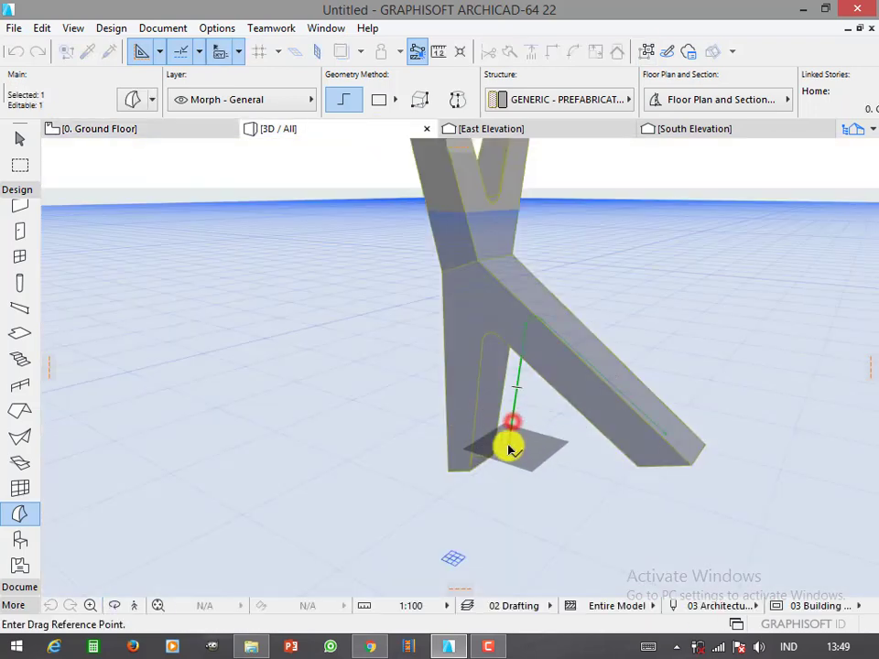
- Reposition the legs' base nodes and corner points at floor level
{"action": "left_click", "coordinate": [508, 447]}
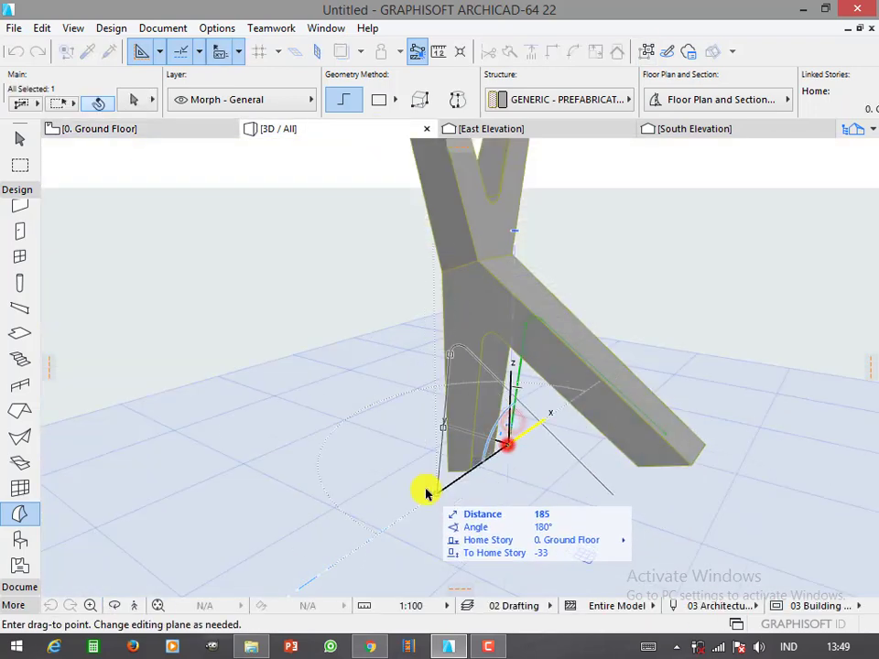
{"action": "left_click", "coordinate": [483, 338]}
{"action": "left_click", "coordinate": [467, 471]}
{"action": "scroll", "coordinate": [501, 448], "scroll_direction": "up", "scroll_amount": 2}
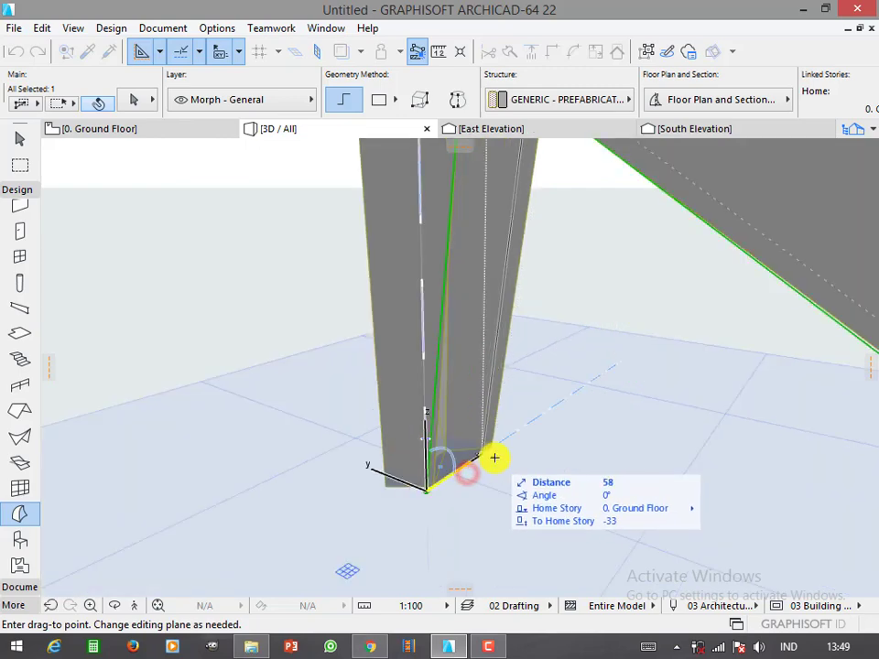
{"action": "left_click", "coordinate": [494, 464]}
{"action": "mouse_move", "coordinate": [628, 478]}
{"action": "middle_mouse_down", "text": "shift"}
{"action": "mouse_move", "coordinate": [691, 491]}
{"action": "mouse_move", "coordinate": [550, 497]}
{"action": "middle_mouse_up", "text": "shift"}
{"action": "left_click", "coordinate": [550, 497]}
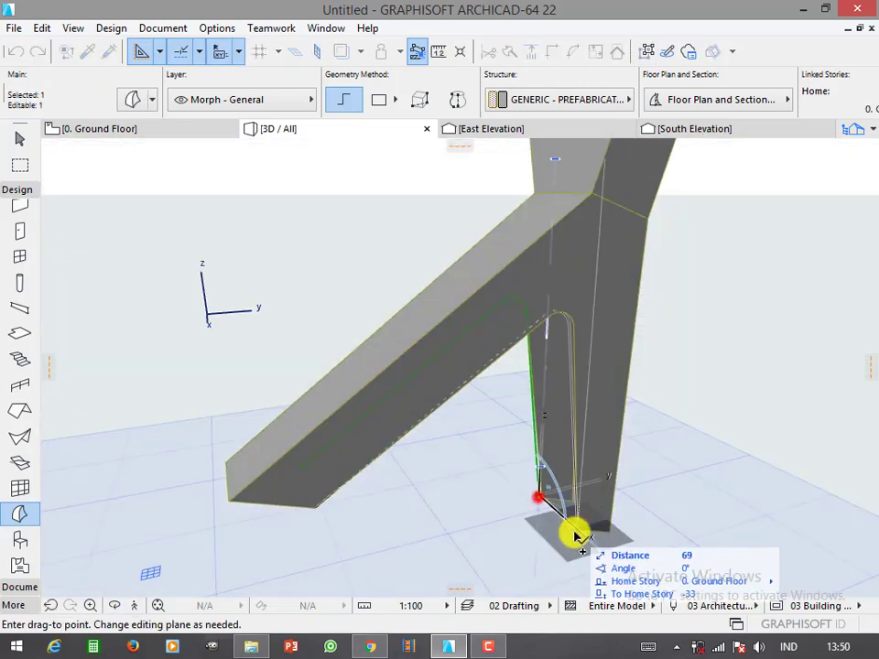
{"action": "left_click", "coordinate": [579, 529]}
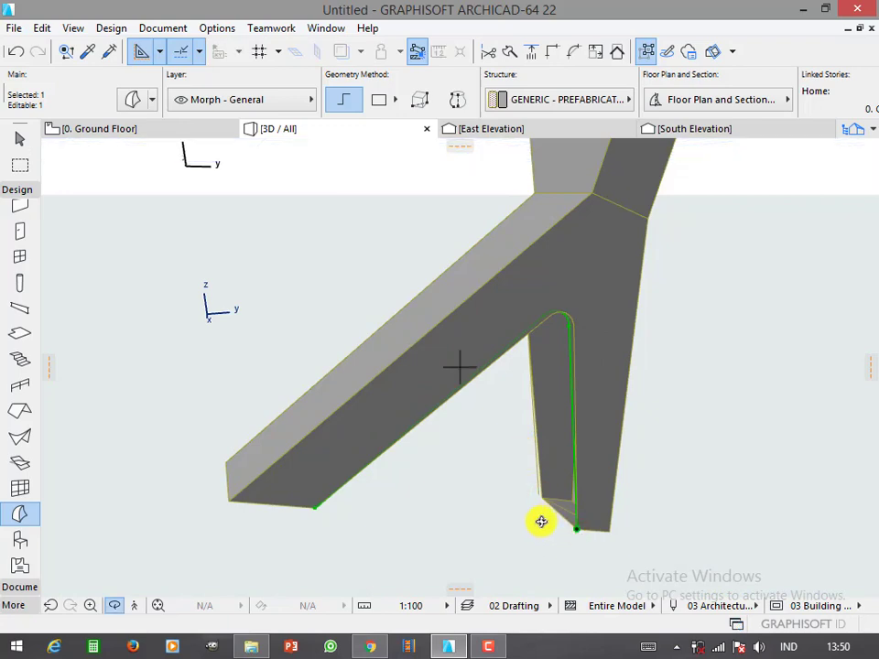
{"action": "middle_click_drag", "start_coordinate": [541, 521], "coordinate": [466, 530], "text": "shift"}
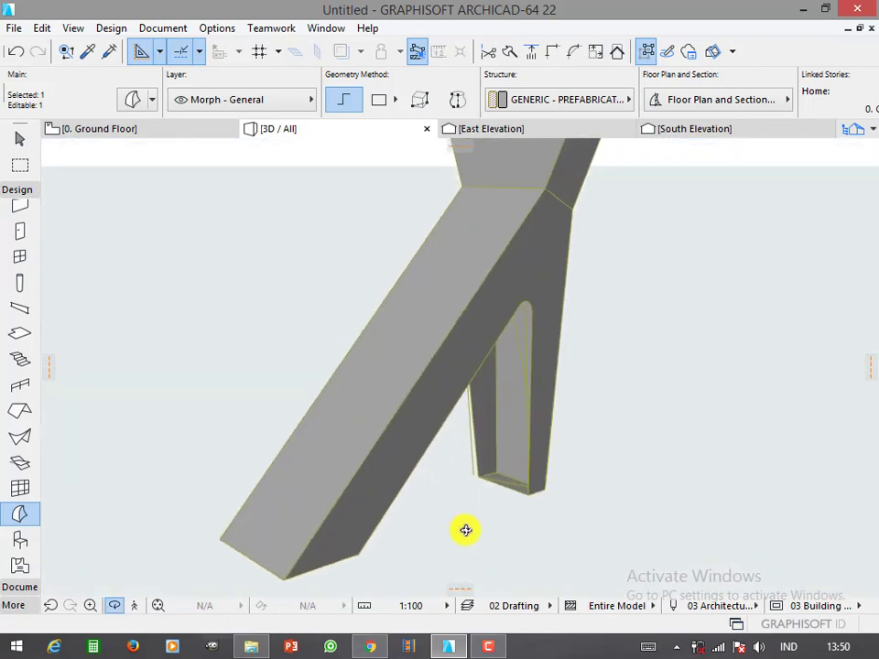
{"action": "left_click", "coordinate": [529, 497]}
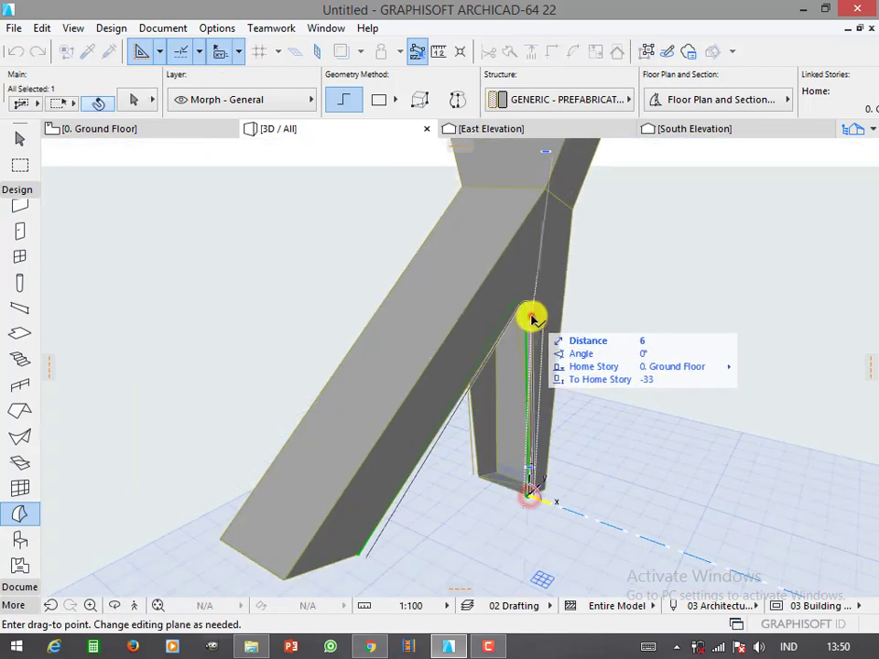
{"action": "key", "text": "Escape"}
- Draw a Morph polygon across the angled branch end as a cap face
{"action": "left_click", "coordinate": [473, 473]}
{"action": "mouse_move", "coordinate": [536, 497]}
{"action": "middle_mouse_down", "text": "shift"}
{"action": "mouse_move", "coordinate": [431, 550]}
{"action": "mouse_move", "coordinate": [810, 547]}
{"action": "mouse_move", "coordinate": [508, 463]}
{"action": "mouse_move", "coordinate": [560, 429]}
{"action": "middle_mouse_up", "text": "shift"}
{"action": "left_click", "coordinate": [609, 460]}
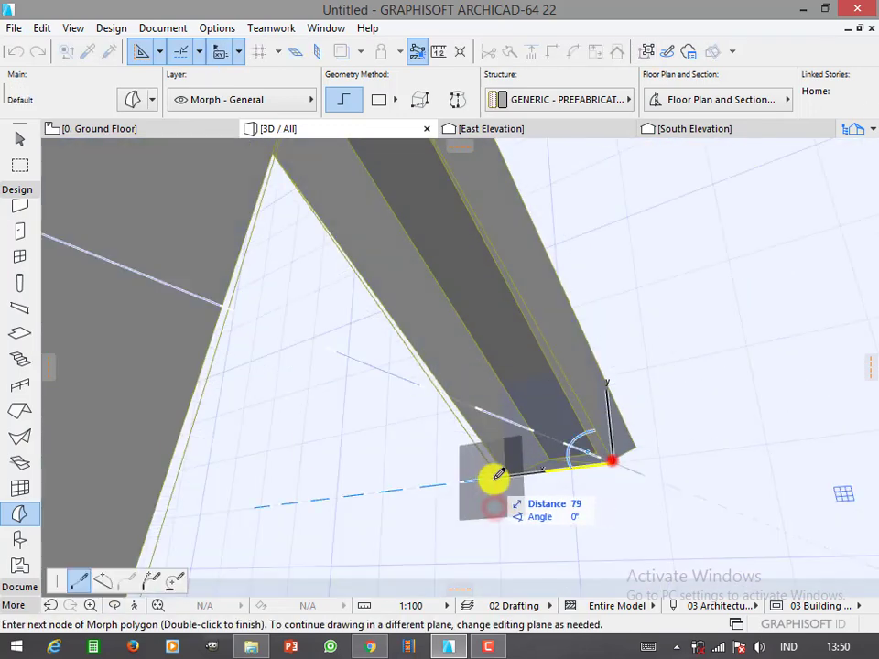
{"action": "double_click", "coordinate": [491, 472]}
- Select the branch Morph together with the new cap piece
{"action": "left_click", "coordinate": [604, 448], "text": "shift"}
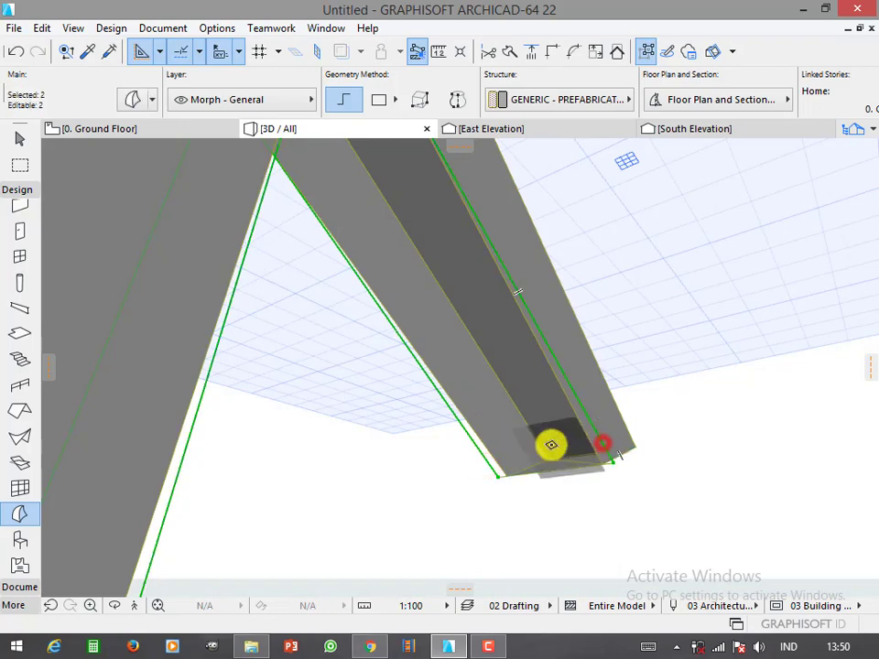
{"action": "mouse_move", "coordinate": [550, 445]}
{"action": "middle_mouse_down", "text": "shift"}
{"action": "mouse_move", "coordinate": [545, 529]}
{"action": "mouse_move", "coordinate": [613, 534]}
{"action": "middle_mouse_up", "text": "shift"}
{"action": "left_click", "coordinate": [712, 495], "text": "shift"}
{"action": "mouse_move", "coordinate": [510, 480]}
{"action": "middle_mouse_down", "text": "shift"}
{"action": "mouse_move", "coordinate": [341, 541]}
{"action": "mouse_move", "coordinate": [353, 541]}
{"action": "middle_mouse_up", "text": "shift"}
- Merge the selected Morphs and cap the open branch end with Cover with Faces
{"action": "right_click", "coordinate": [390, 505]}
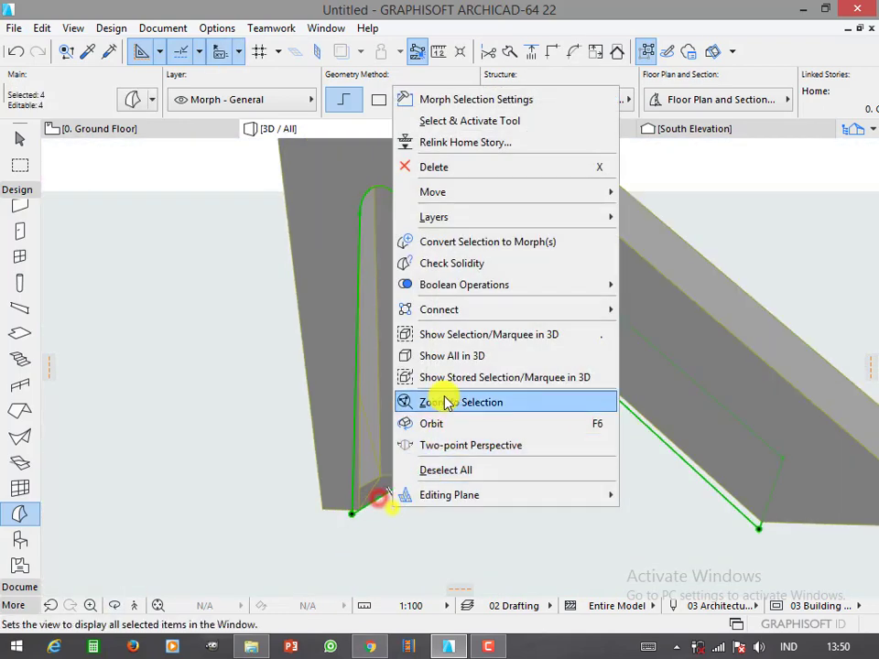
{"action": "left_click", "coordinate": [345, 284]}
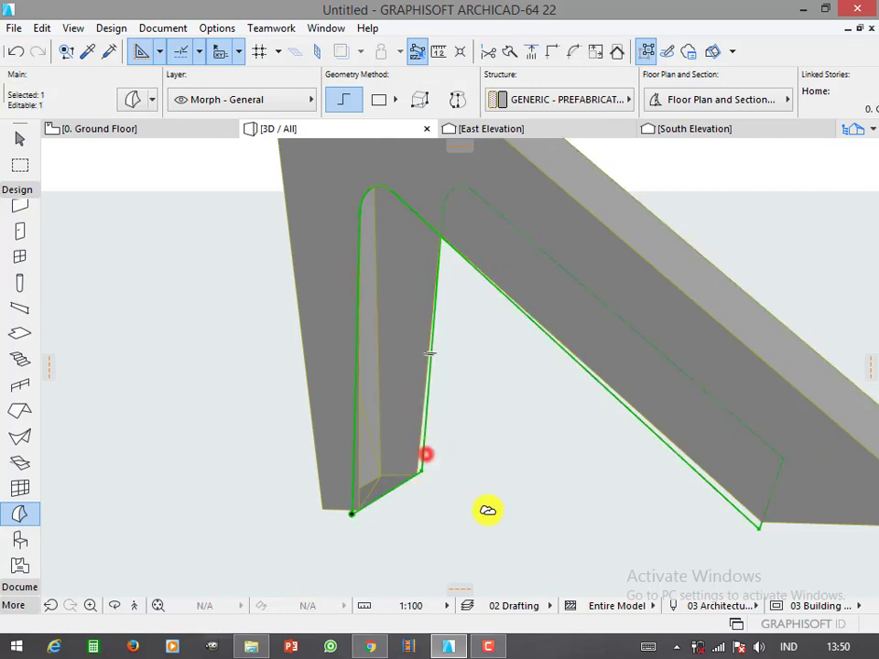
{"action": "left_click", "coordinate": [110, 28]}
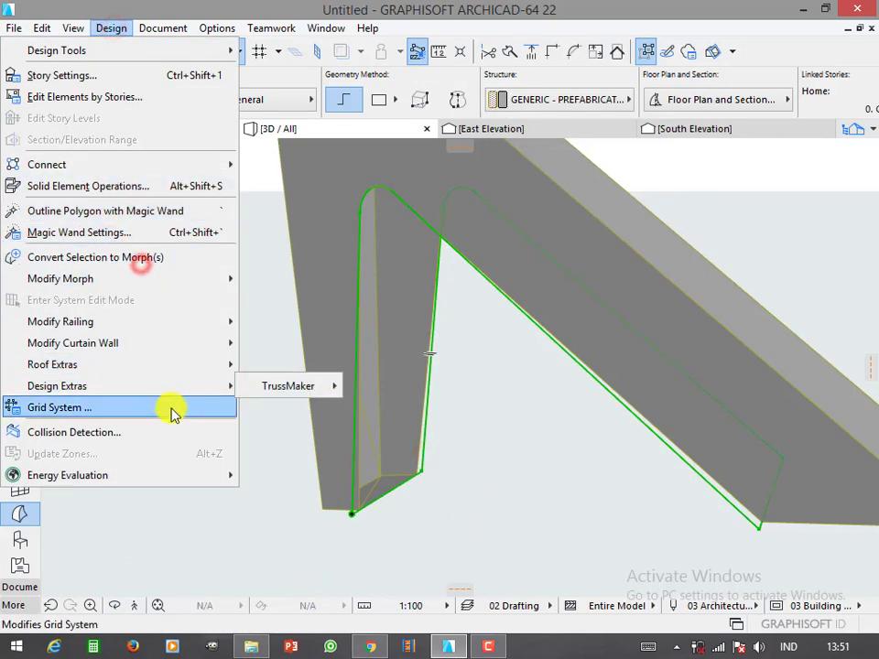
{"action": "mouse_move", "coordinate": [60, 278]}
{"action": "left_click", "coordinate": [289, 298]}
{"action": "left_click", "coordinate": [521, 291]}
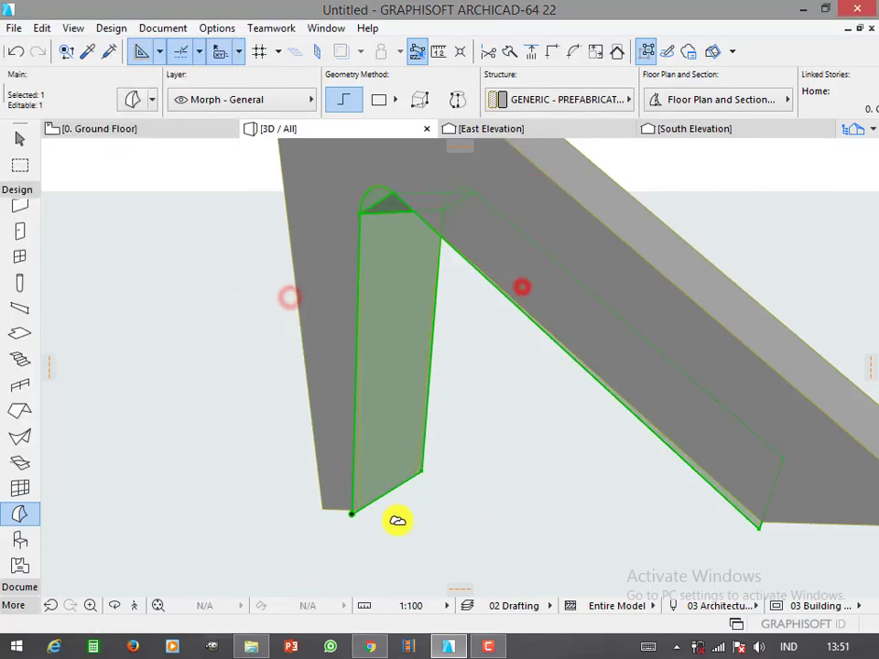
- Round the Morph's top corner edge into an arc
{"action": "middle_click_drag", "start_coordinate": [500, 255], "coordinate": [506, 416], "text": "shift"}
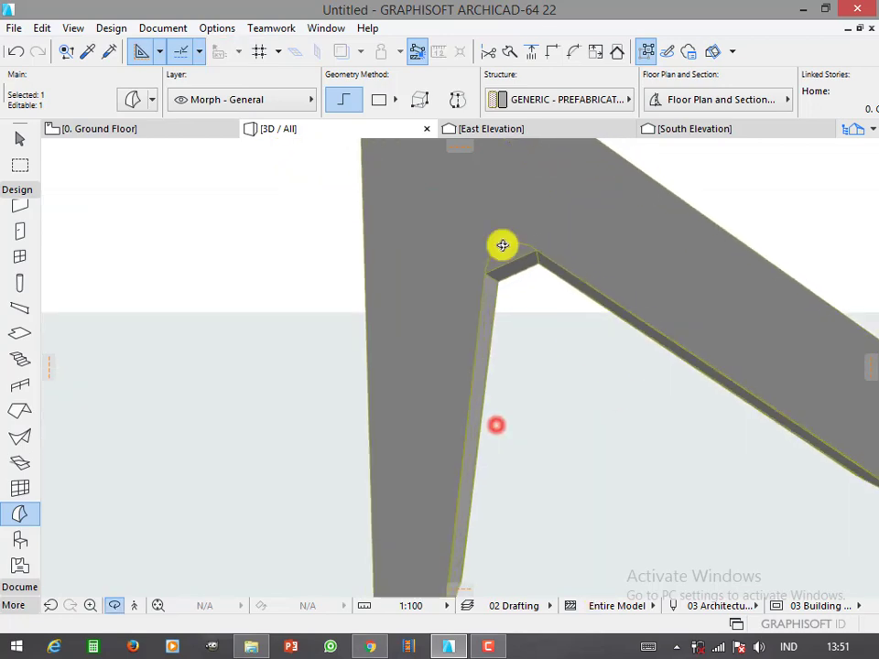
{"action": "scroll", "coordinate": [532, 333], "scroll_direction": "up", "scroll_amount": 3}
{"action": "left_click", "coordinate": [519, 294]}
{"action": "left_click", "coordinate": [509, 247]}
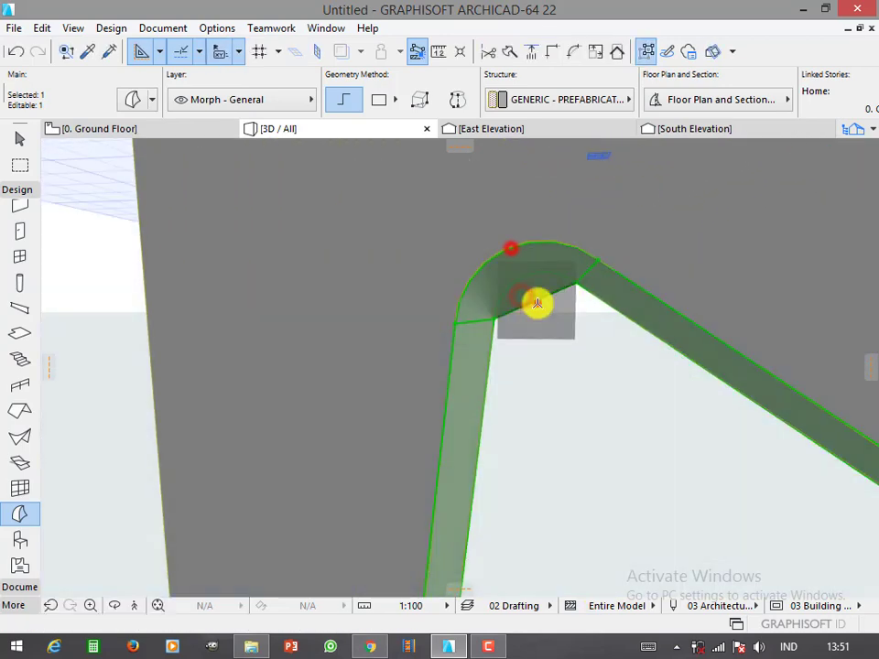
{"action": "middle_click_drag", "start_coordinate": [547, 347], "coordinate": [395, 289], "text": "shift"}
{"action": "scroll", "coordinate": [395, 288], "scroll_direction": "down", "scroll_amount": 3}
- Check the Ground Floor plan, then return to 3D close to the branch end
{"action": "key", "text": "F2"}
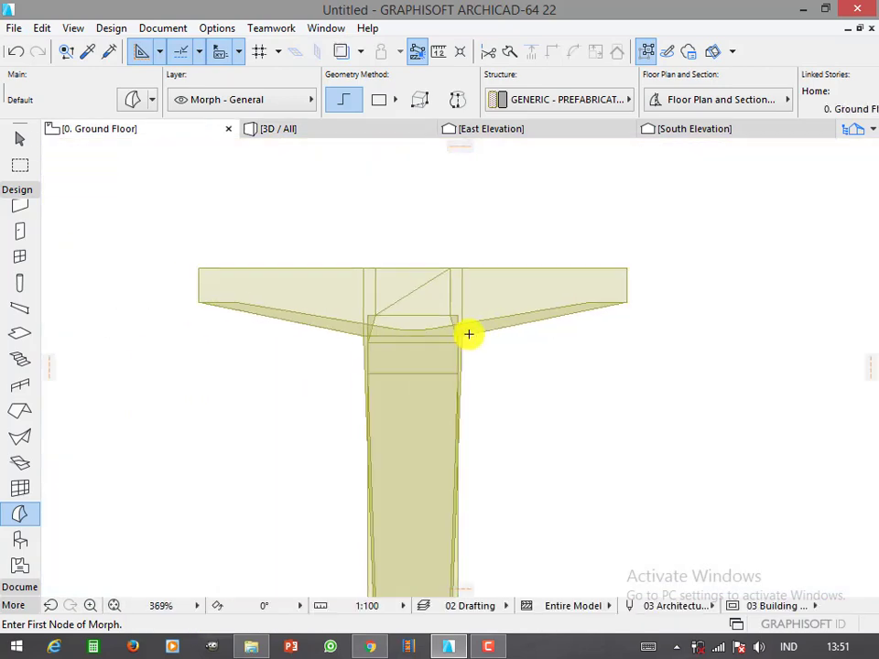
{"action": "scroll", "coordinate": [433, 320], "scroll_direction": "up", "scroll_amount": 1}
{"action": "scroll", "coordinate": [433, 319], "scroll_direction": "down", "scroll_amount": 2}
{"action": "scroll", "coordinate": [422, 356], "scroll_direction": "up", "scroll_amount": 3}
{"action": "key", "text": "F3"}
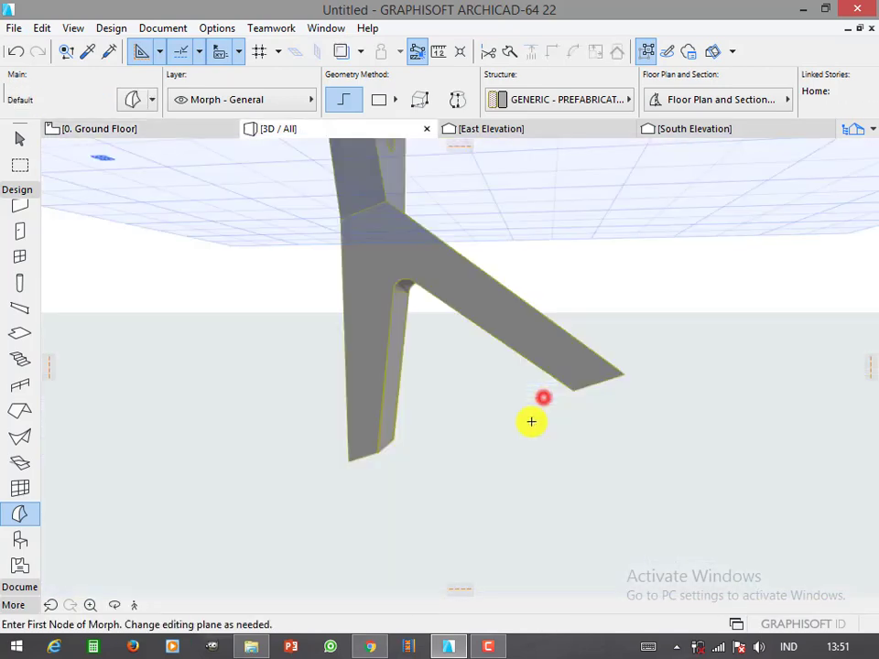
{"action": "middle_click_drag", "start_coordinate": [448, 426], "coordinate": [384, 429], "text": "shift"}
- Move two of the branch-end nodes to new positions
{"action": "scroll", "coordinate": [376, 449], "scroll_direction": "up", "scroll_amount": 3}
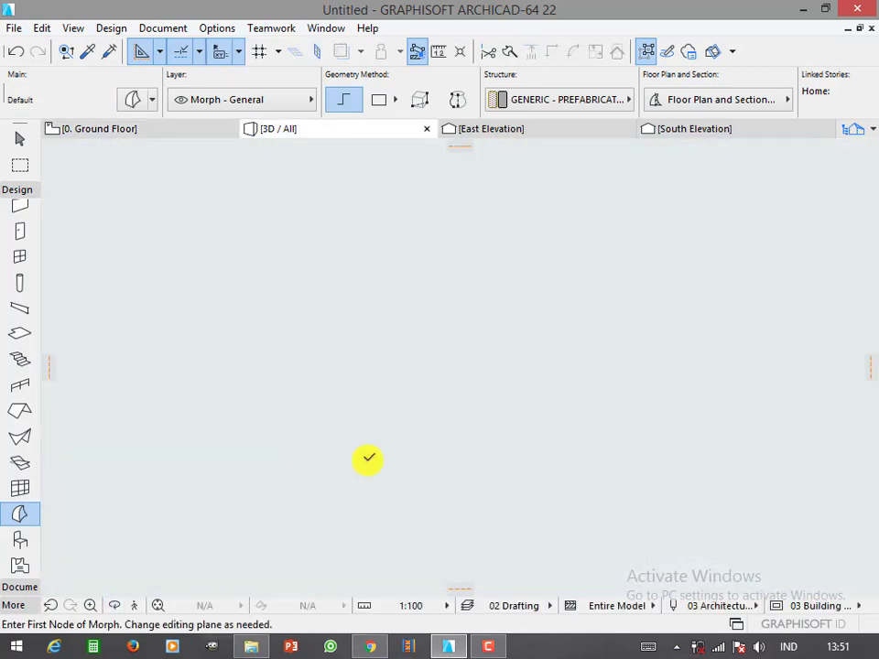
{"action": "left_click", "coordinate": [400, 434], "text": "shift"}
{"action": "left_click", "coordinate": [370, 490]}
{"action": "left_click", "coordinate": [507, 347]}
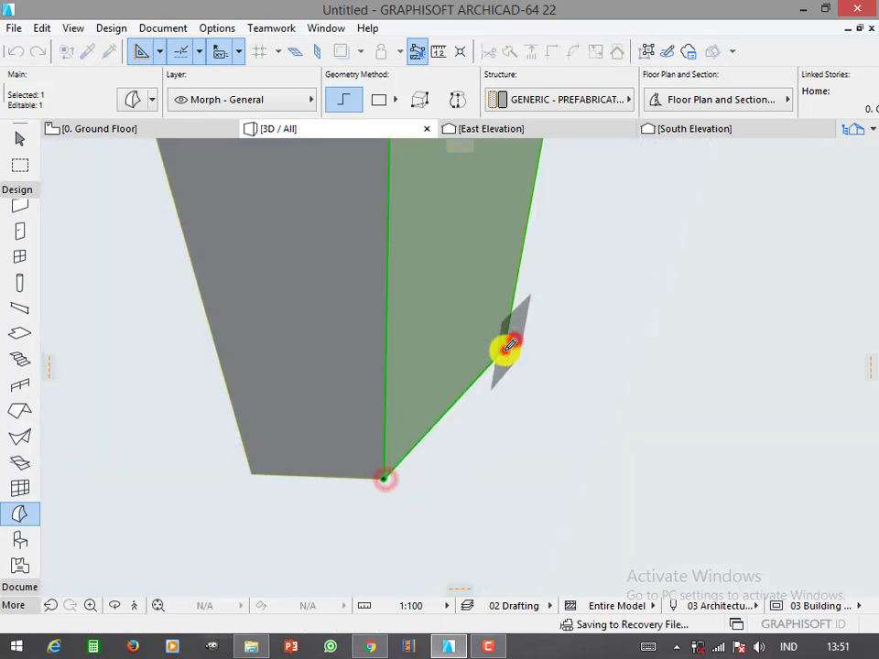
{"action": "left_click", "coordinate": [503, 351]}
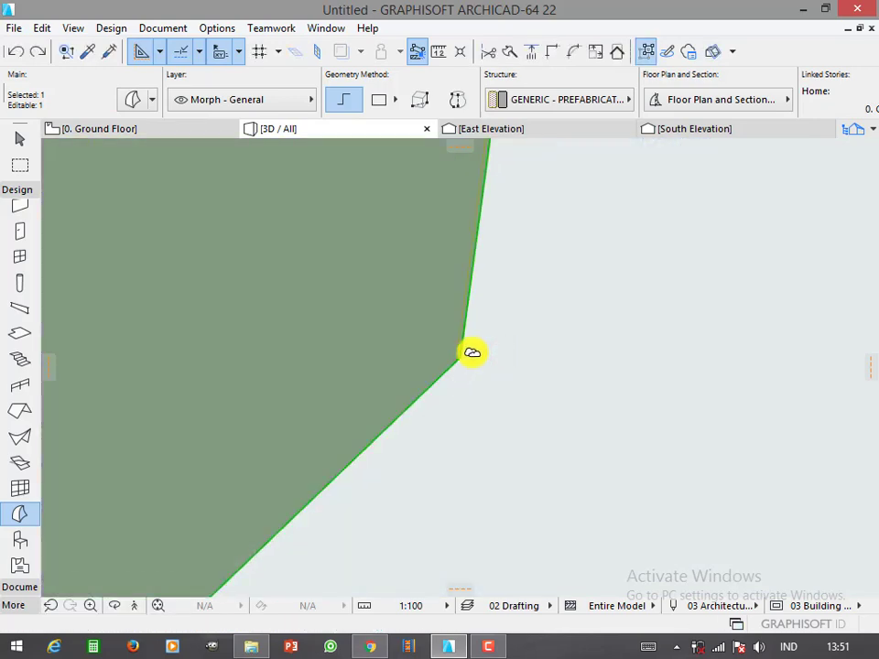
{"action": "left_click", "coordinate": [484, 331]}
{"action": "mouse_move", "coordinate": [460, 357]}
{"action": "middle_mouse_down", "text": "shift"}
{"action": "mouse_move", "coordinate": [390, 338]}
{"action": "mouse_move", "coordinate": [565, 329]}
{"action": "middle_mouse_up", "text": "shift"}
{"action": "scroll", "coordinate": [554, 388], "scroll_direction": "up", "scroll_amount": 3}
{"action": "left_click", "coordinate": [553, 375]}
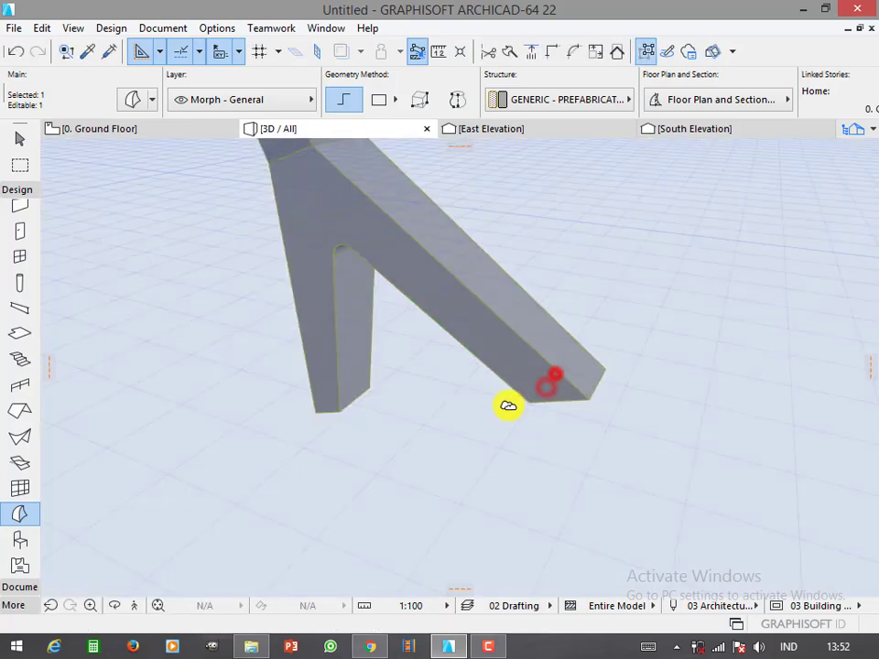
- Pull the branch-tip node outward to extend the new branch
{"action": "mouse_move", "coordinate": [607, 447]}
{"action": "middle_mouse_down", "text": "shift"}
{"action": "mouse_move", "coordinate": [239, 436]}
{"action": "mouse_move", "coordinate": [403, 340]}
{"action": "mouse_move", "coordinate": [386, 379]}
{"action": "mouse_move", "coordinate": [392, 441]}
{"action": "middle_mouse_up", "text": "shift"}
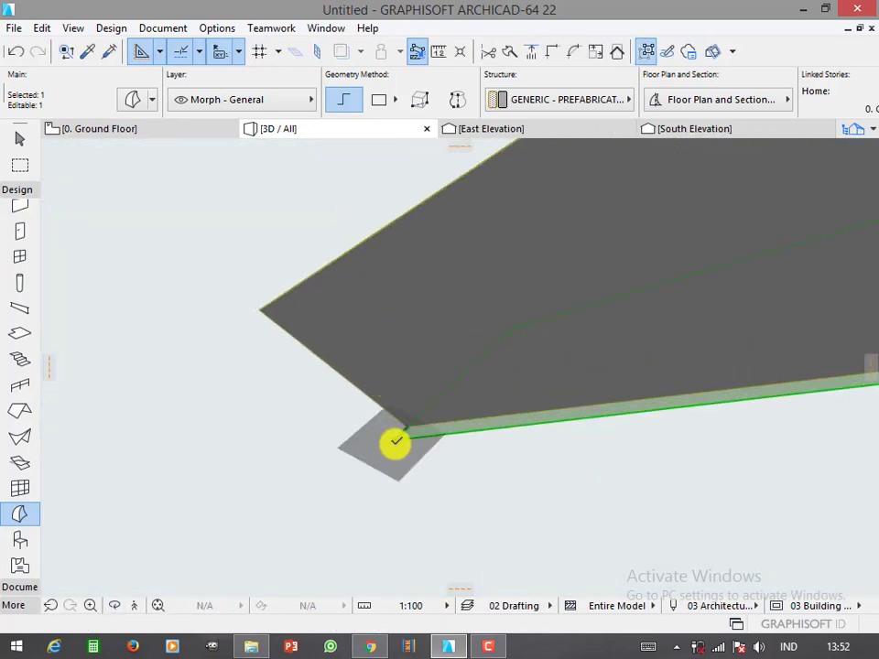
{"action": "left_click", "coordinate": [393, 441]}
{"action": "left_click", "coordinate": [402, 427]}
{"action": "scroll", "coordinate": [324, 379], "scroll_direction": "down", "scroll_amount": 3}
{"action": "scroll", "coordinate": [359, 320], "scroll_direction": "down", "scroll_amount": 3}
- Select the whole Morph, review its context options, then clear the selection
{"action": "left_click", "coordinate": [304, 223]}
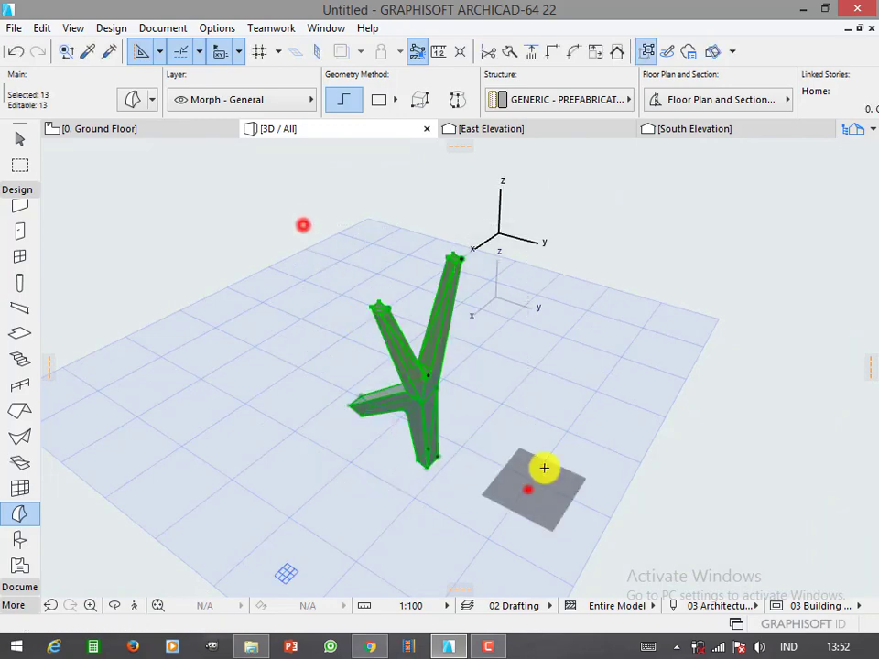
{"action": "right_click", "coordinate": [527, 488]}
{"action": "left_click", "coordinate": [575, 223]}
{"action": "left_click", "coordinate": [523, 233]}
- Rotate the tree column Morph in the East Elevation
{"action": "left_click", "coordinate": [486, 129]}
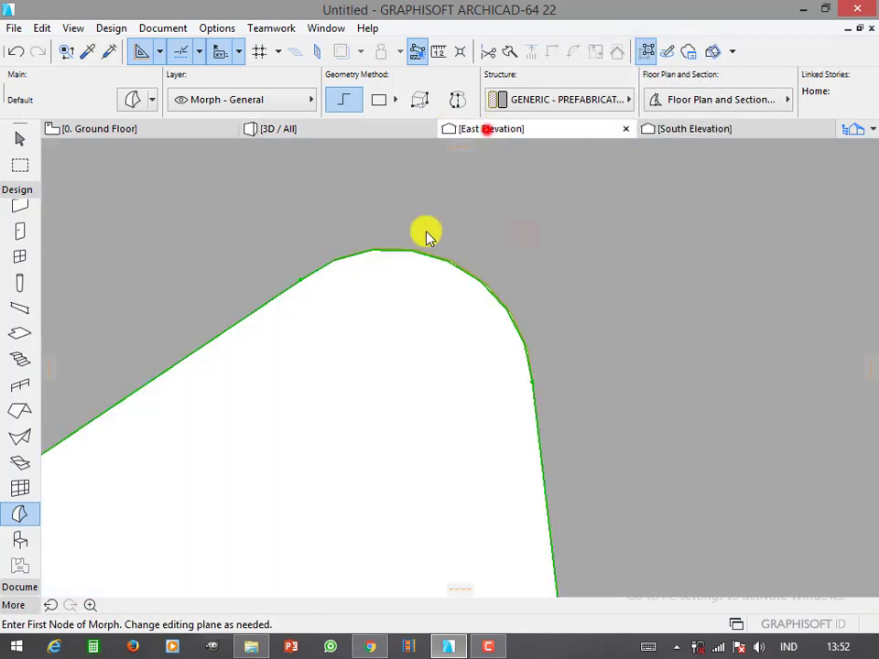
{"action": "scroll", "coordinate": [384, 343], "scroll_direction": "down", "scroll_amount": 3}
{"action": "left_click", "coordinate": [392, 330]}
{"action": "scroll", "coordinate": [394, 331], "scroll_direction": "up", "scroll_amount": 4}
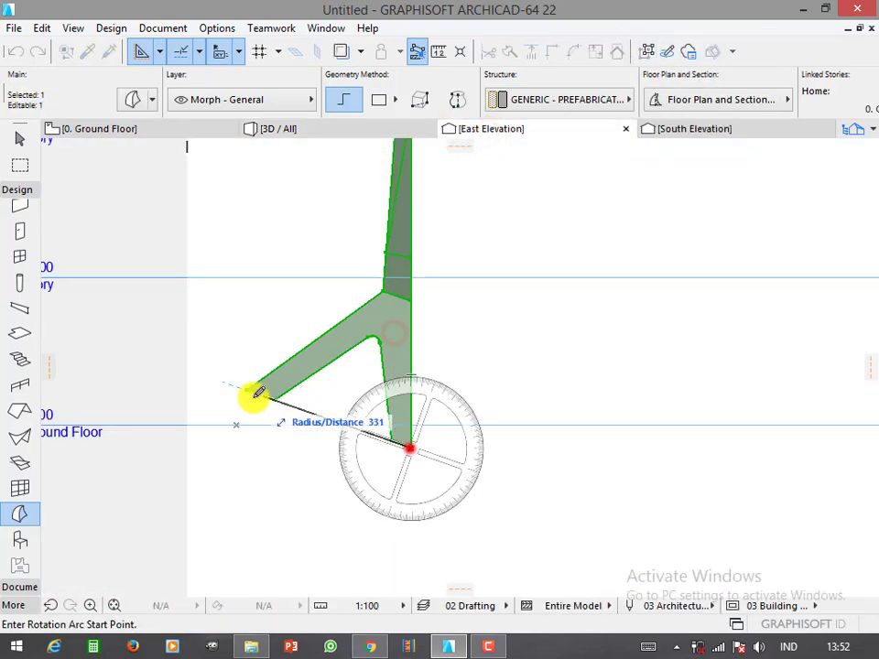
{"action": "left_click", "coordinate": [224, 441]}
- Shift the Morph further to the right on the Ground Floor plan
{"action": "key", "text": "F2"}
{"action": "scroll", "coordinate": [436, 439], "scroll_direction": "down", "scroll_amount": 4}
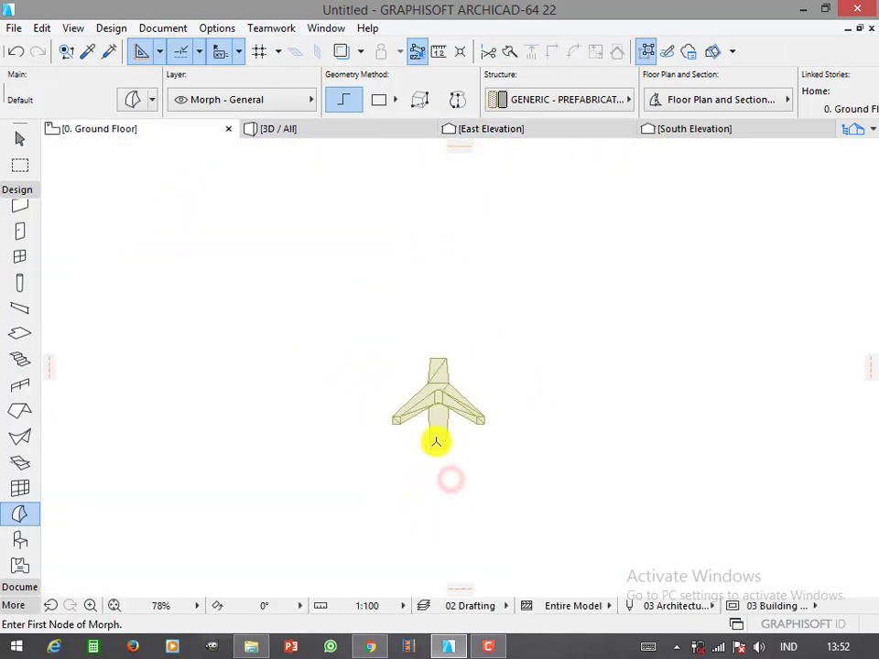
{"action": "left_click", "coordinate": [439, 389]}
{"action": "left_click", "coordinate": [430, 365]}
{"action": "key", "text": "Escape"}
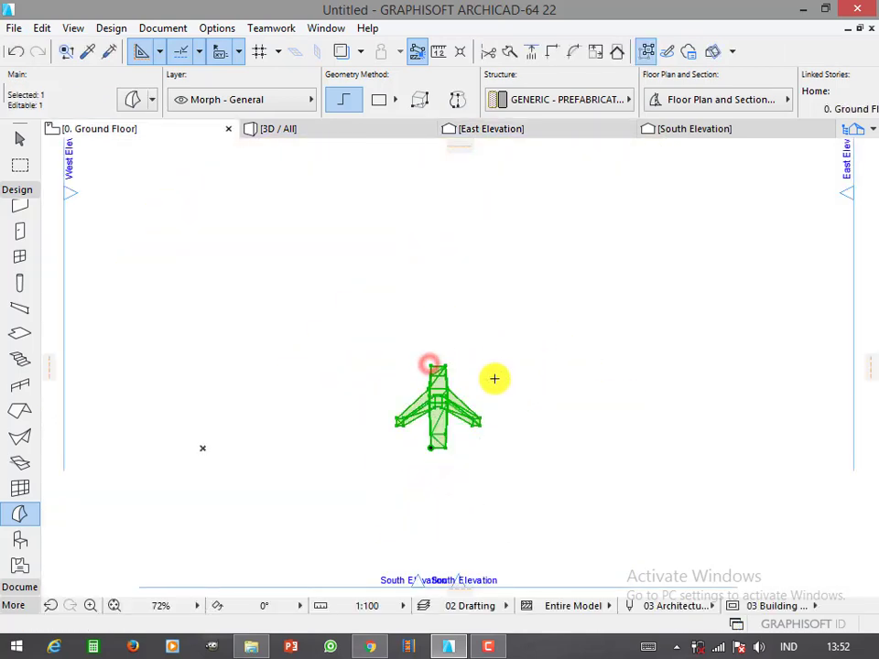
{"action": "scroll", "coordinate": [398, 377], "scroll_direction": "down", "scroll_amount": 2}
{"action": "left_click", "coordinate": [555, 384]}
- Begin a copy of the column from its right tip
{"action": "scroll", "coordinate": [631, 413], "scroll_direction": "up", "scroll_amount": 3}
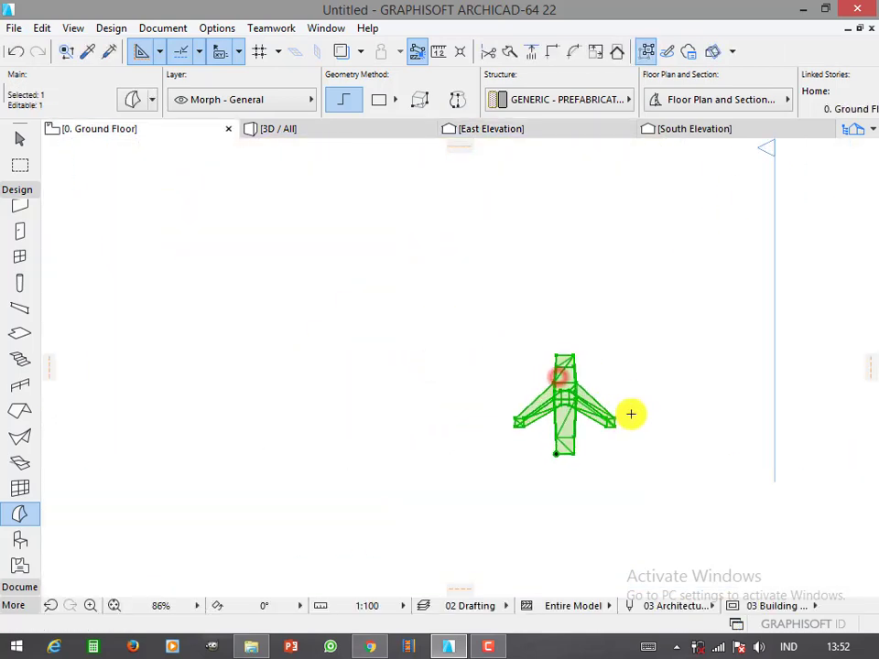
{"action": "scroll", "coordinate": [620, 421], "scroll_direction": "up", "scroll_amount": 2}
{"action": "left_click", "coordinate": [610, 420]}
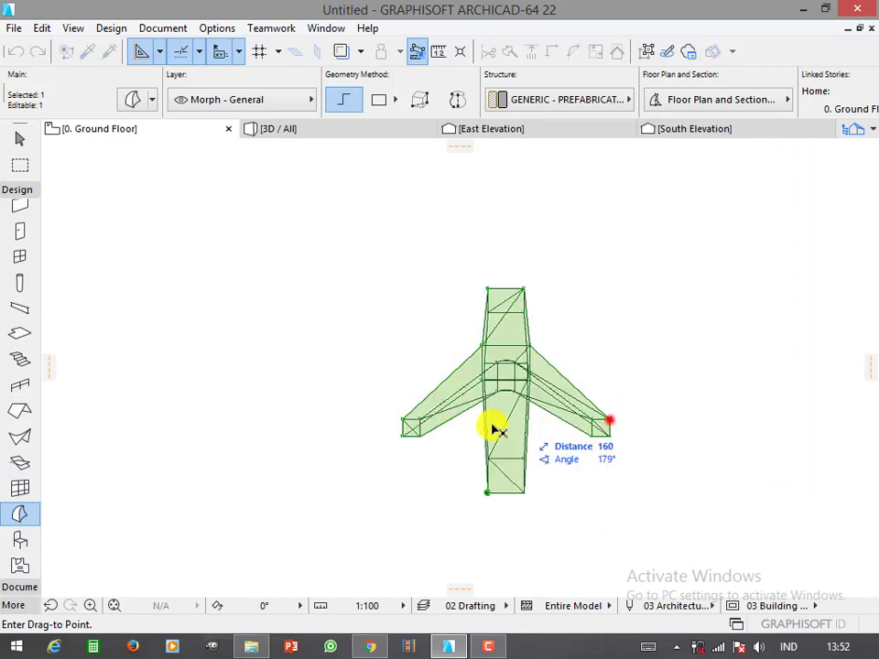
- Place copies of the column to build a row of four columns
{"action": "left_click", "coordinate": [403, 423]}
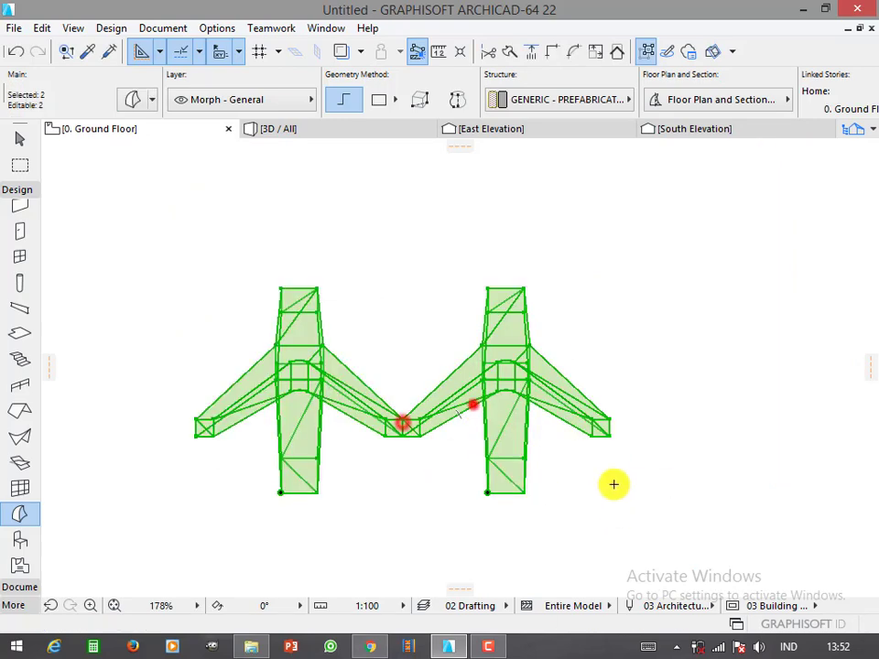
{"action": "left_click", "coordinate": [611, 421]}
{"action": "left_click", "coordinate": [190, 417]}
{"action": "scroll", "coordinate": [191, 418], "scroll_direction": "down", "scroll_amount": 3}
{"action": "scroll", "coordinate": [537, 426], "scroll_direction": "up", "scroll_amount": 1}
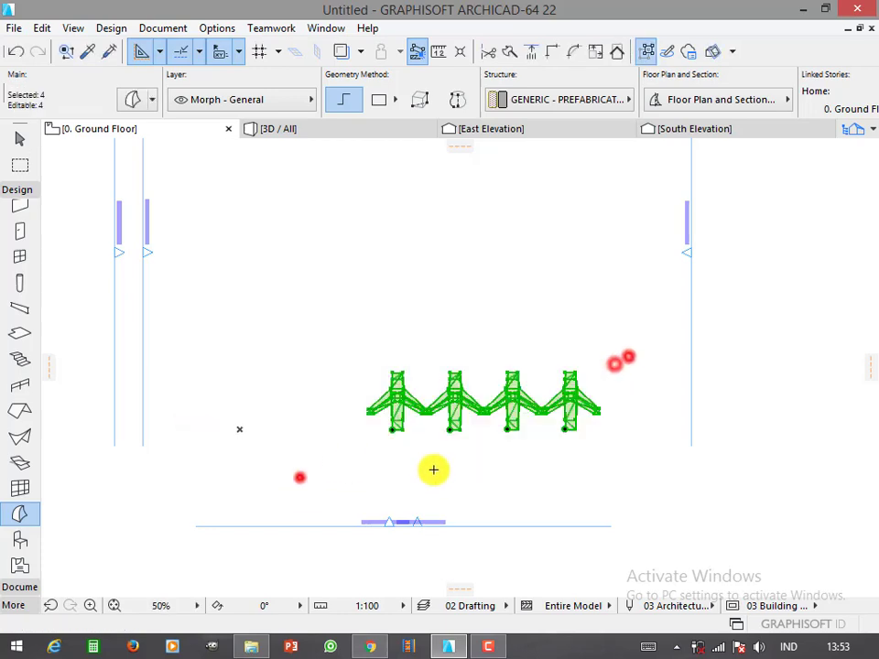
{"action": "left_click", "coordinate": [608, 502]}
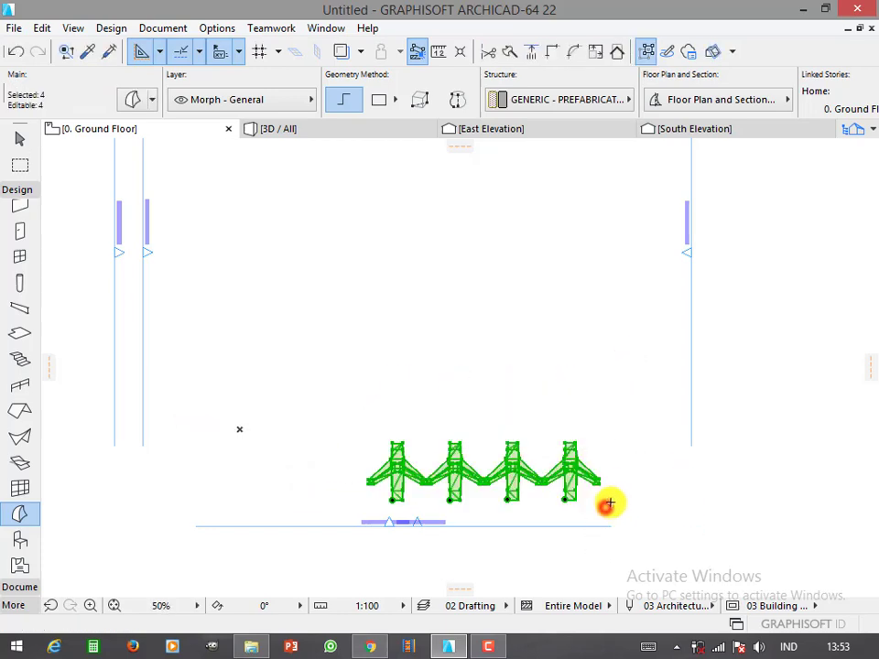
- Mirror a copy of the four columns across a vertical axis, making eight
{"action": "key", "text": "ctrl+shift+m"}
{"action": "scroll", "coordinate": [359, 498], "scroll_direction": "up", "scroll_amount": 2}
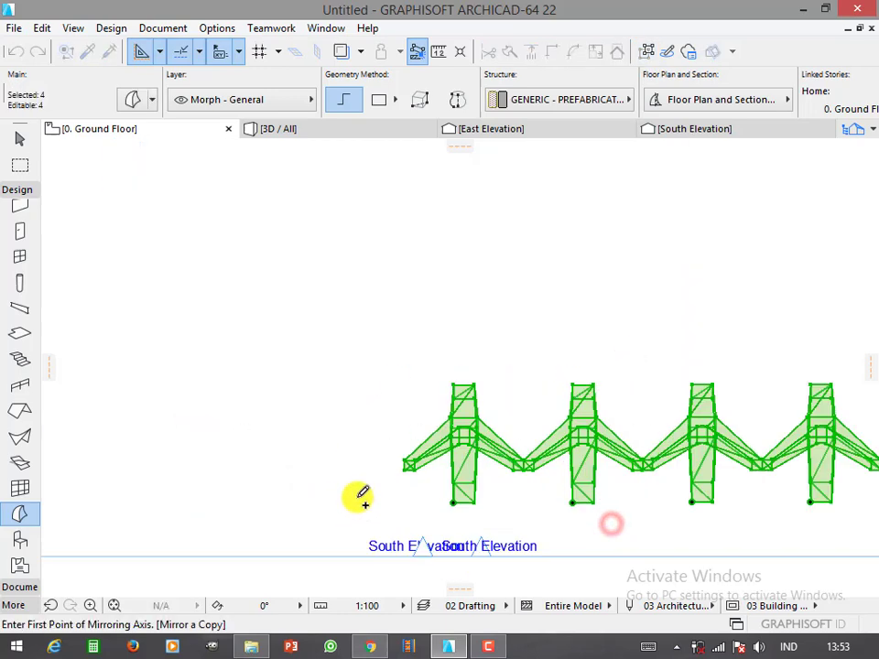
{"action": "scroll", "coordinate": [359, 498], "scroll_direction": "up", "scroll_amount": 2}
{"action": "left_click", "coordinate": [438, 432]}
{"action": "left_click", "coordinate": [441, 369]}
{"action": "scroll", "coordinate": [394, 412], "scroll_direction": "down", "scroll_amount": 2}
{"action": "scroll", "coordinate": [353, 453], "scroll_direction": "down", "scroll_amount": 2}
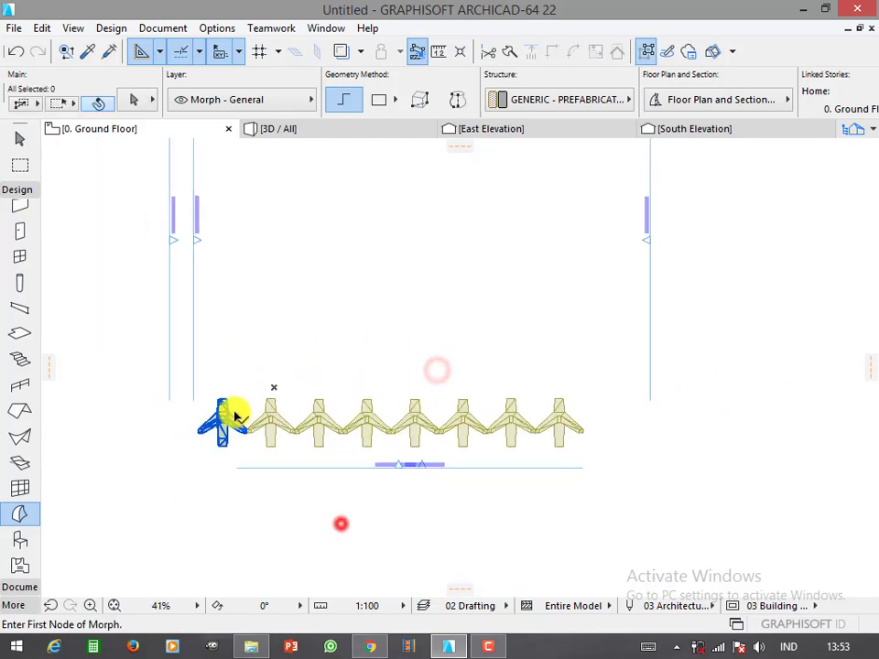
- Select all eight columns and move the row to a new position
{"action": "left_click", "coordinate": [212, 374]}
{"action": "left_click", "coordinate": [604, 430]}
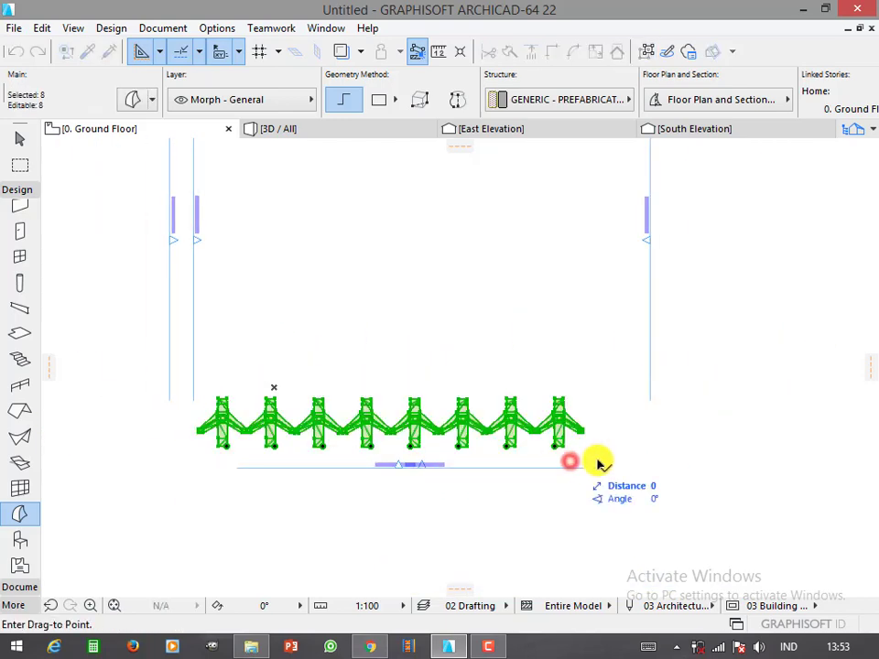
{"action": "left_click", "coordinate": [596, 462]}
{"action": "left_click", "coordinate": [529, 514]}
{"action": "scroll", "coordinate": [411, 472], "scroll_direction": "down", "scroll_amount": 2}
{"action": "scroll", "coordinate": [343, 385], "scroll_direction": "down", "scroll_amount": 1}
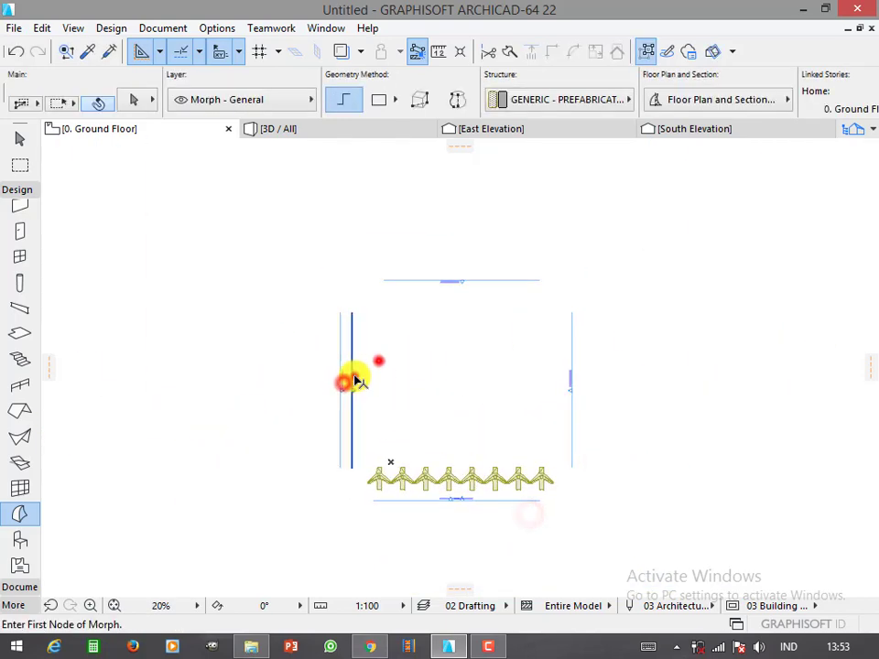
- Delete the elevation marker, confirming both warnings, and select the whole row
{"action": "left_click", "coordinate": [354, 378], "text": "shift"}
{"action": "key", "text": "Delete"}
{"action": "left_click", "coordinate": [565, 246]}
{"action": "left_click", "coordinate": [567, 286]}
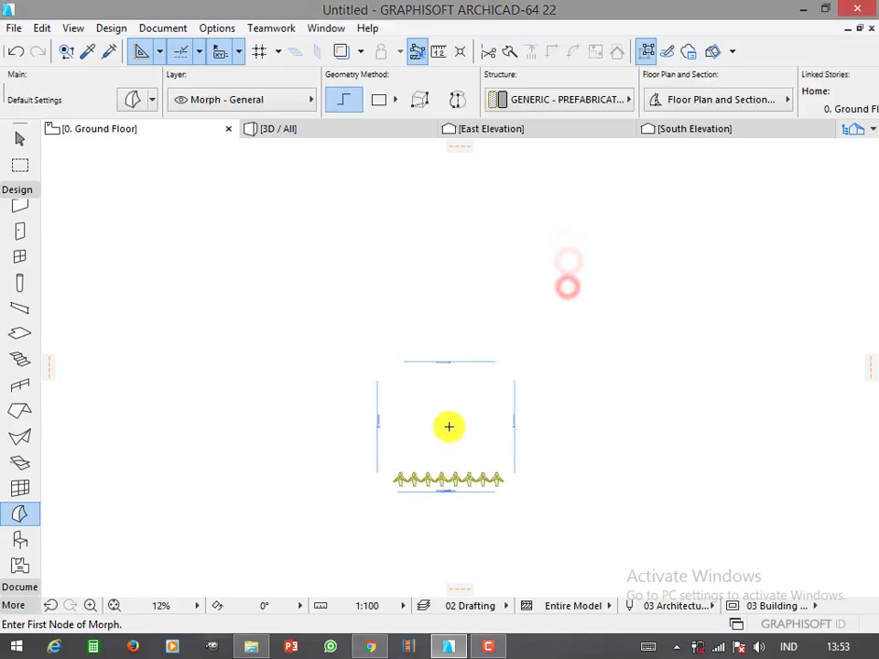
{"action": "left_click_drag", "start_coordinate": [384, 457], "coordinate": [529, 485], "text": "shift"}
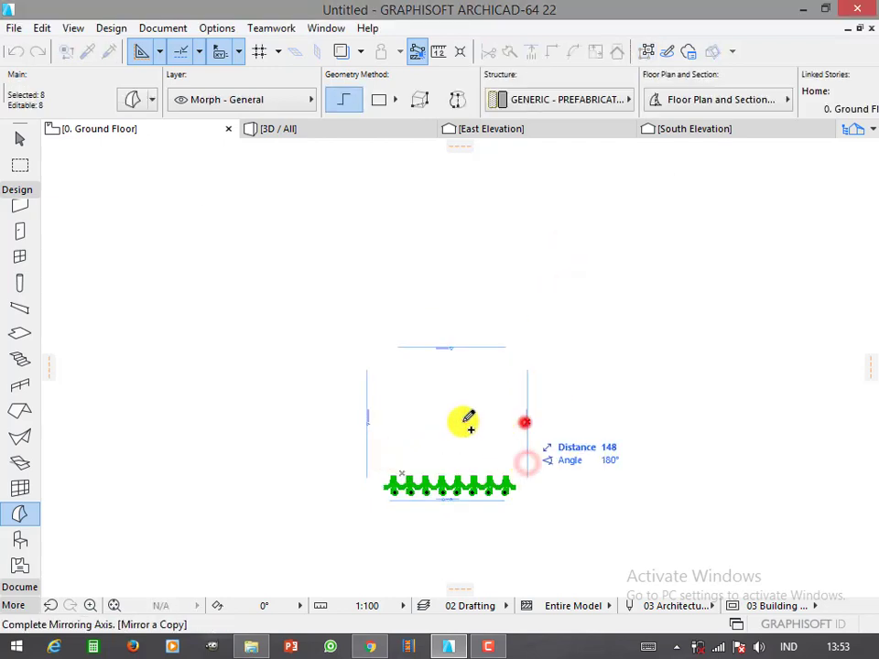
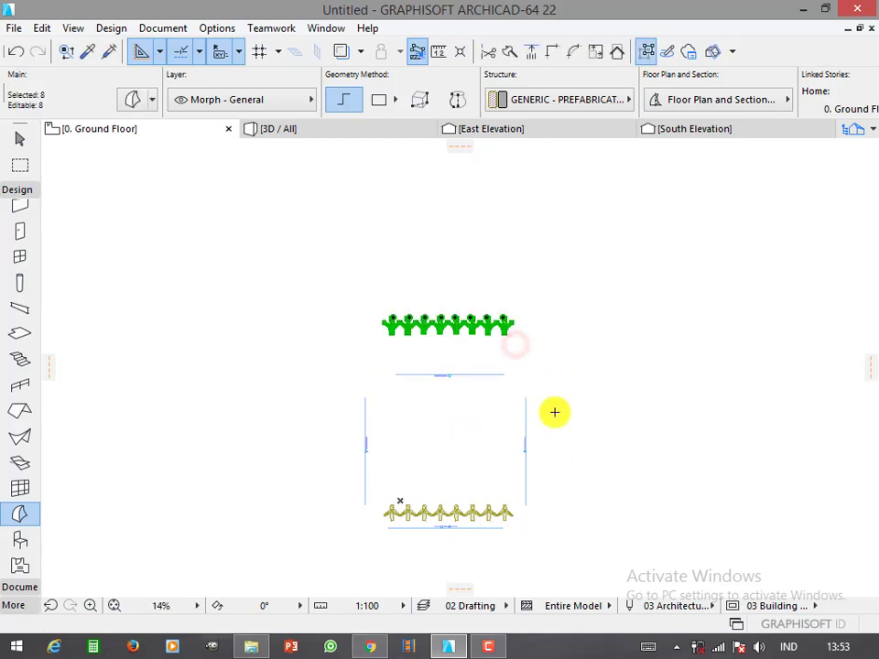
- Lengthen the East Elevation marker line across both column rows and check it in elevation
{"action": "left_click", "coordinate": [525, 397]}
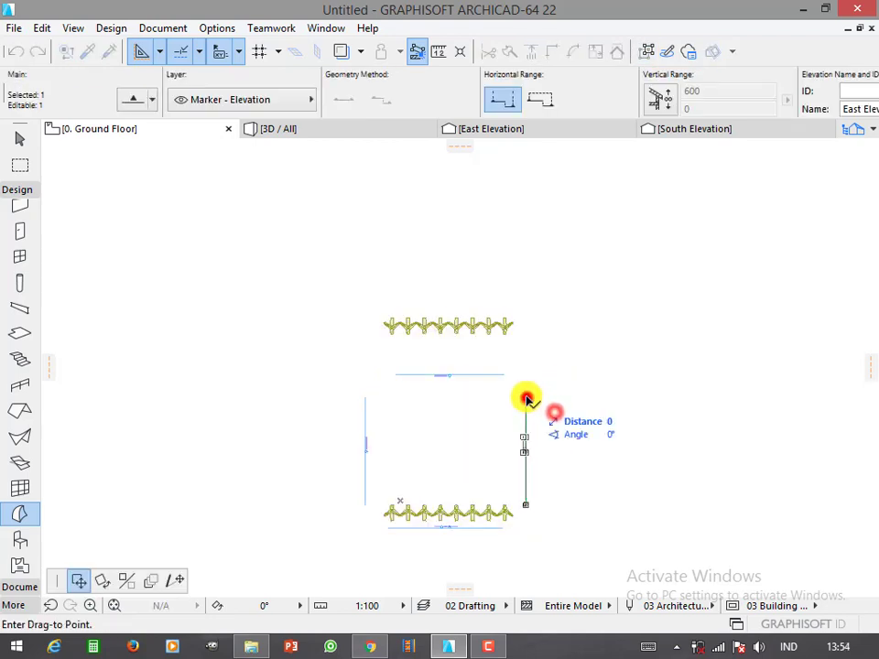
{"action": "left_click", "coordinate": [536, 540]}
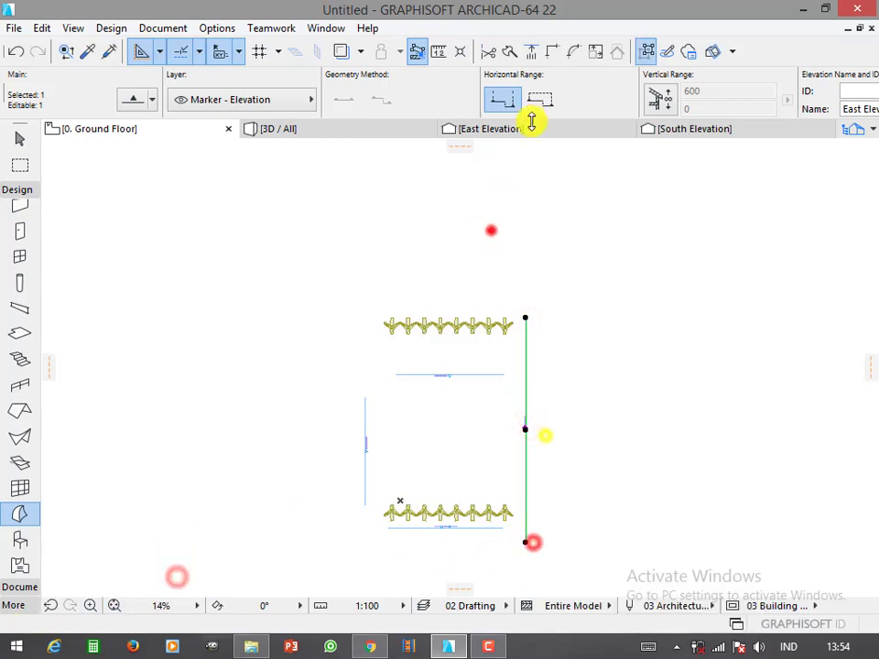
{"action": "left_click", "coordinate": [529, 128]}
{"action": "scroll", "coordinate": [275, 425], "scroll_direction": "down", "scroll_amount": 1}
{"action": "scroll", "coordinate": [285, 427], "scroll_direction": "up", "scroll_amount": 2}
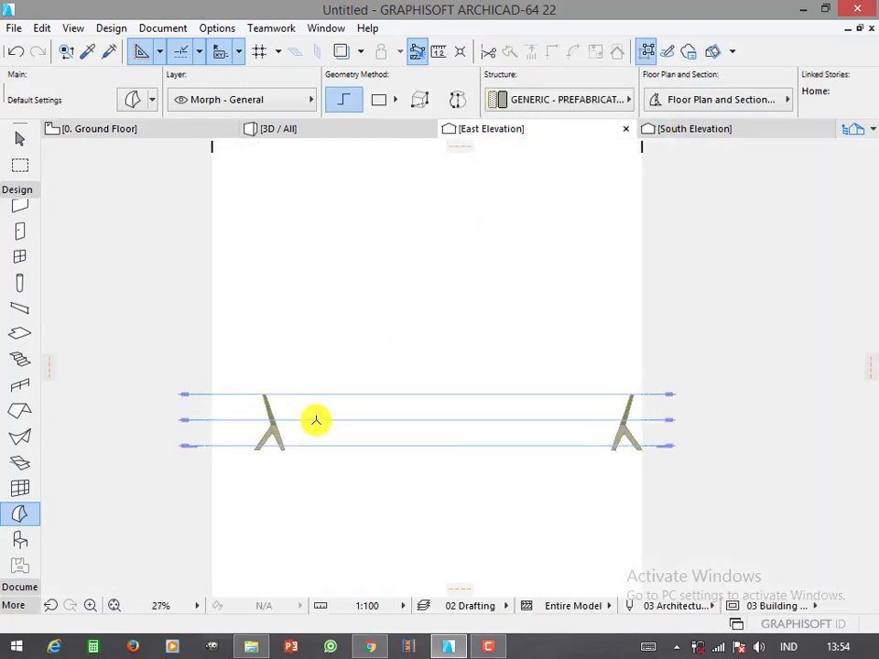
- Move the upper row of columns nearer the lower row and check the spacing in East Elevation
{"action": "left_click", "coordinate": [199, 129]}
{"action": "left_click", "coordinate": [513, 340]}
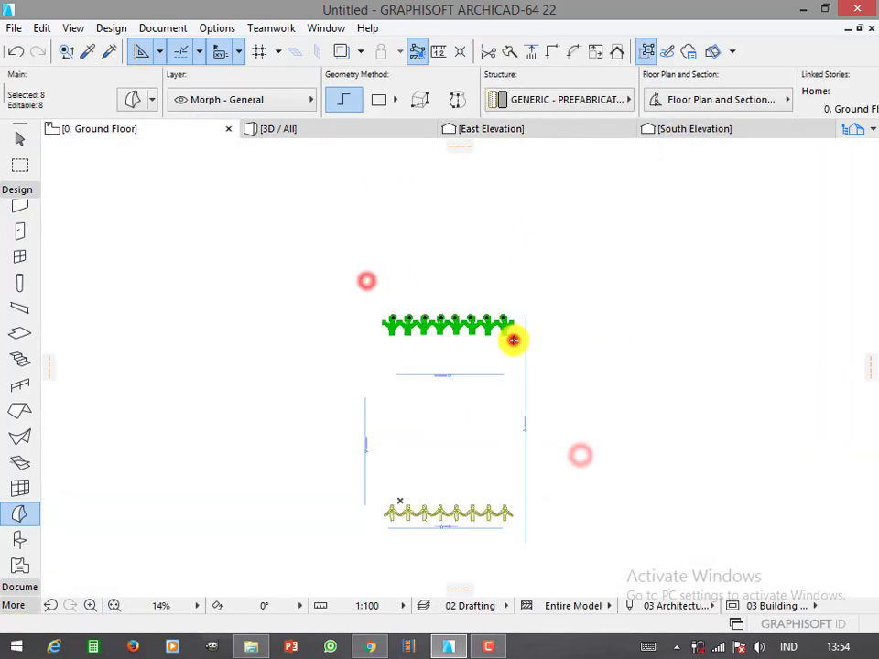
{"action": "left_click", "coordinate": [540, 414]}
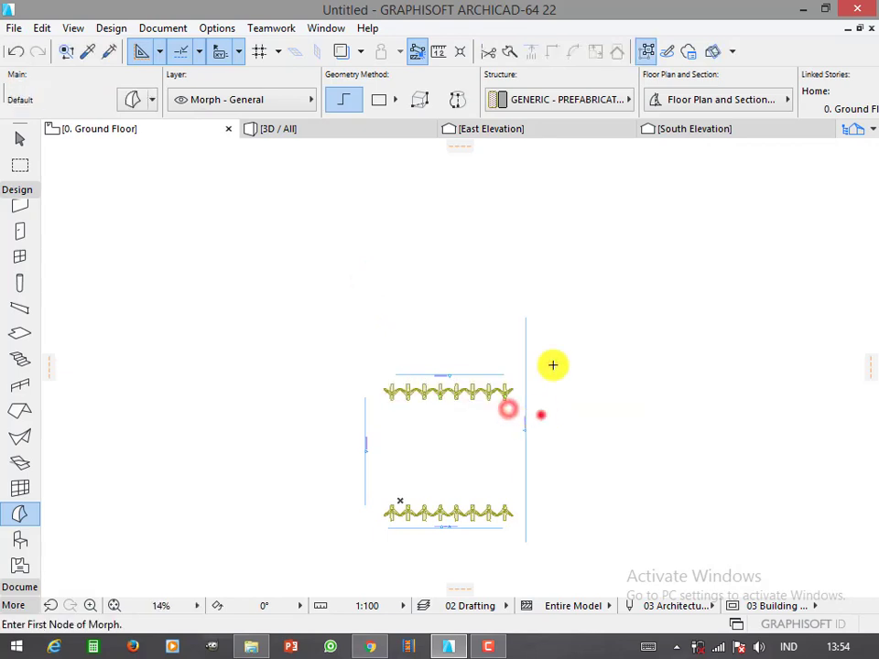
{"action": "left_click", "coordinate": [555, 128]}
{"action": "scroll", "coordinate": [358, 451], "scroll_direction": "up", "scroll_amount": 2}
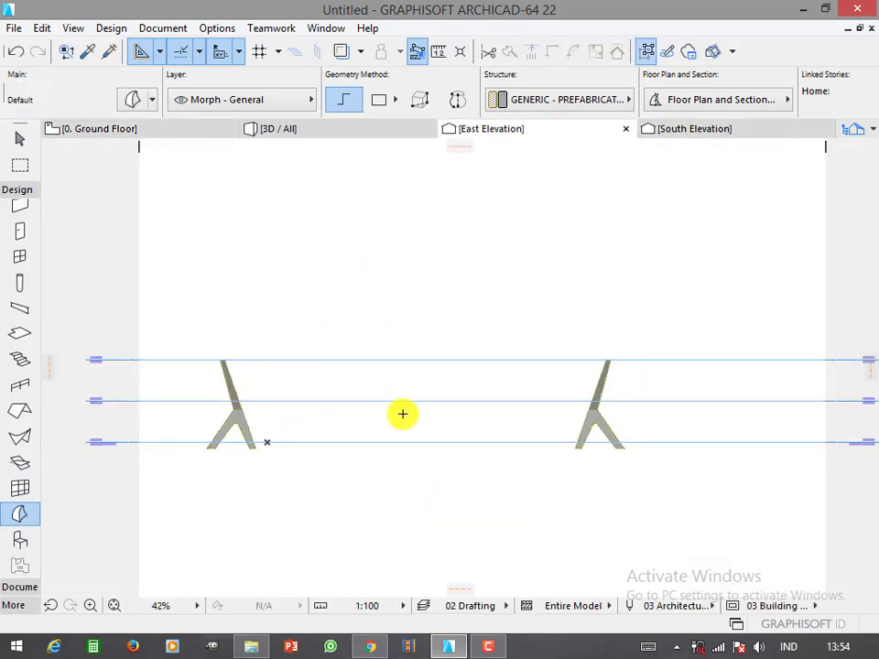
- Select the whole upper column row on the ground floor plan and shift the rows left and up
{"action": "key", "text": "F2"}
{"action": "left_click", "coordinate": [389, 372]}
{"action": "scroll", "coordinate": [421, 458], "scroll_direction": "up", "scroll_amount": 1}
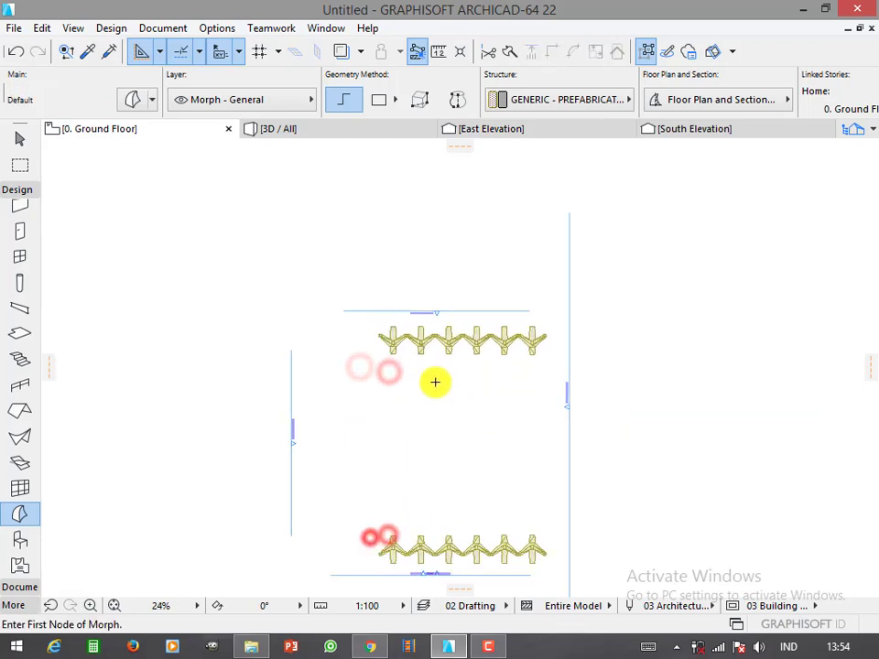
{"action": "left_click_drag", "start_coordinate": [364, 332], "coordinate": [557, 390]}
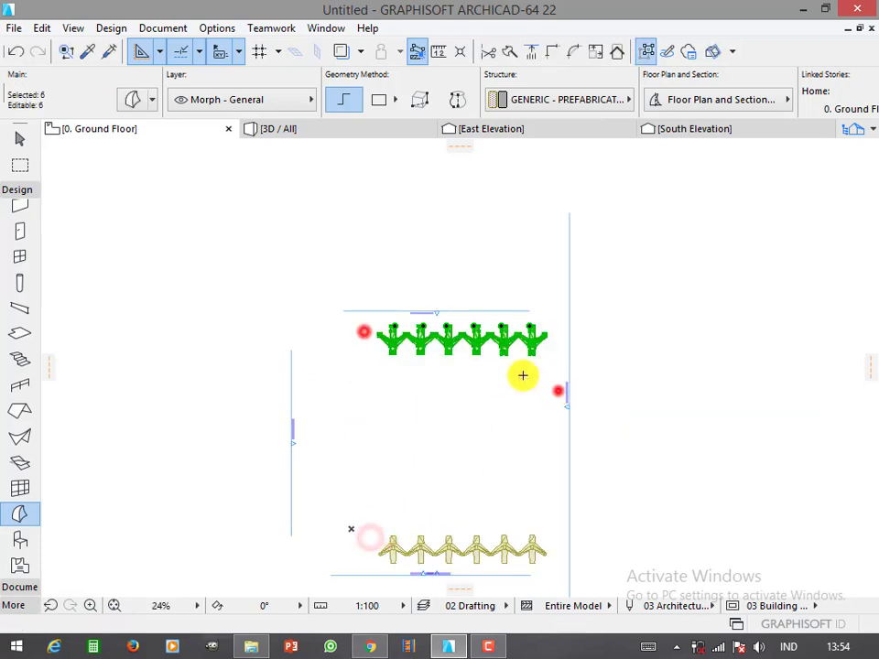
{"action": "left_click", "coordinate": [520, 460]}
{"action": "left_click_drag", "start_coordinate": [353, 349], "coordinate": [544, 559]}
{"action": "key", "text": "ctrl+d"}
- Nudge both column rows slightly left, then begin a morph outline in East Elevation
{"action": "left_click", "coordinate": [526, 494]}
{"action": "left_click", "coordinate": [497, 472]}
{"action": "left_click", "coordinate": [607, 467]}
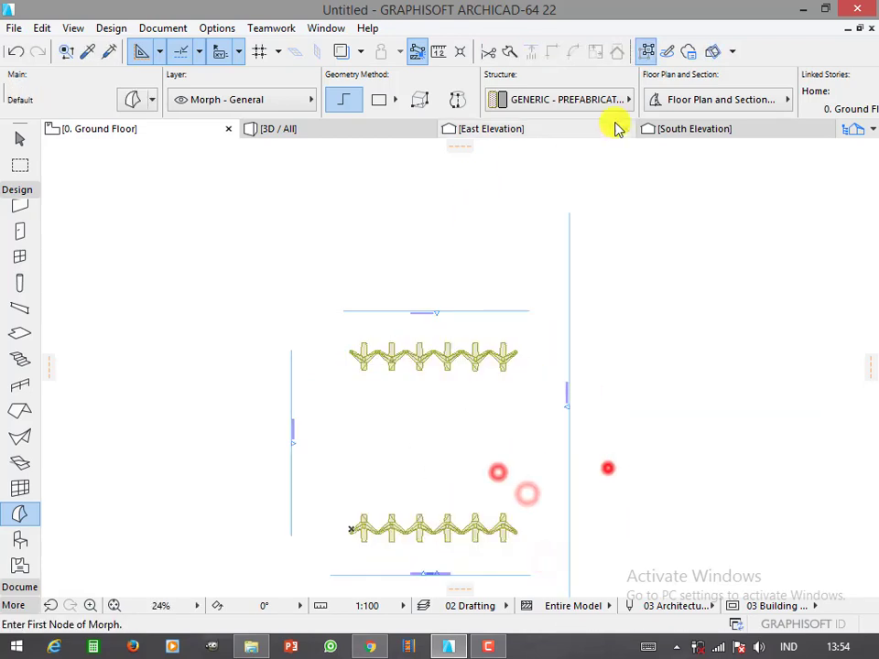
{"action": "left_click", "coordinate": [616, 128]}
{"action": "scroll", "coordinate": [271, 431], "scroll_direction": "up", "scroll_amount": 3}
{"action": "scroll", "coordinate": [347, 428], "scroll_direction": "up", "scroll_amount": 3}
{"action": "scroll", "coordinate": [255, 459], "scroll_direction": "up", "scroll_amount": 1}
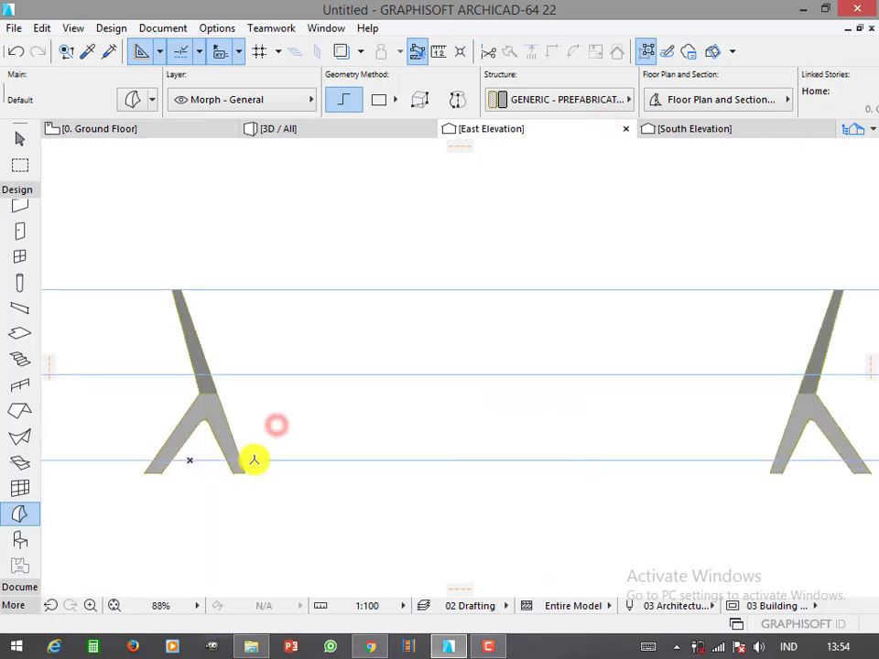
{"action": "left_click", "coordinate": [245, 472]}
- Trace the morph profile from the left column top with a sagging curved top edge
{"action": "left_click", "coordinate": [177, 289]}
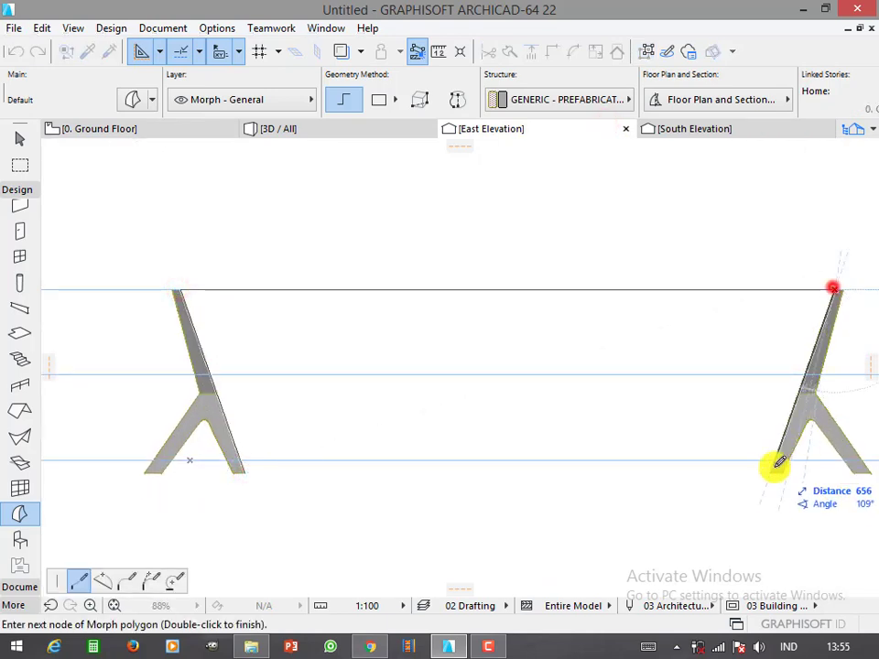
{"action": "left_click", "coordinate": [581, 291]}
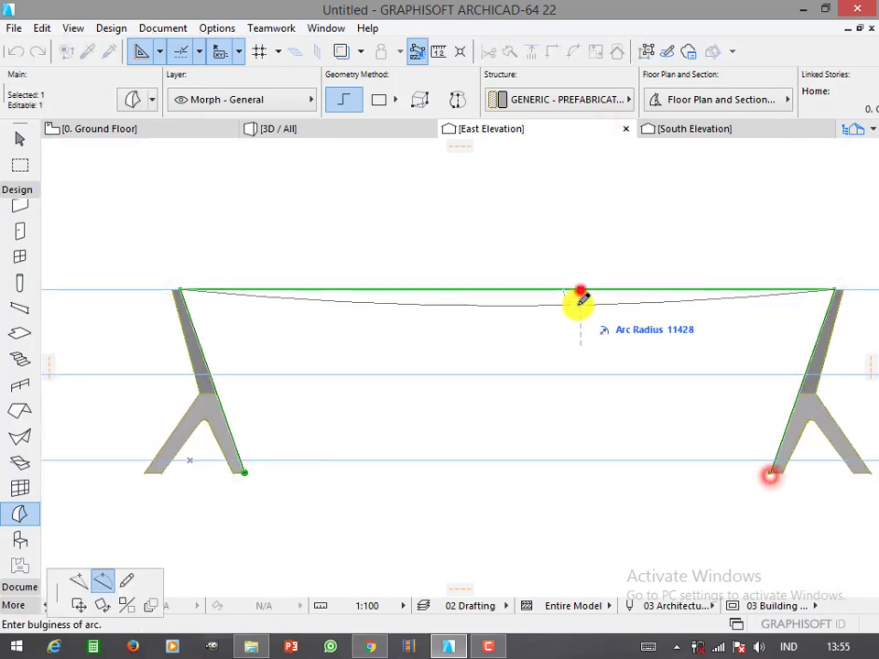
{"action": "left_click", "coordinate": [483, 332]}
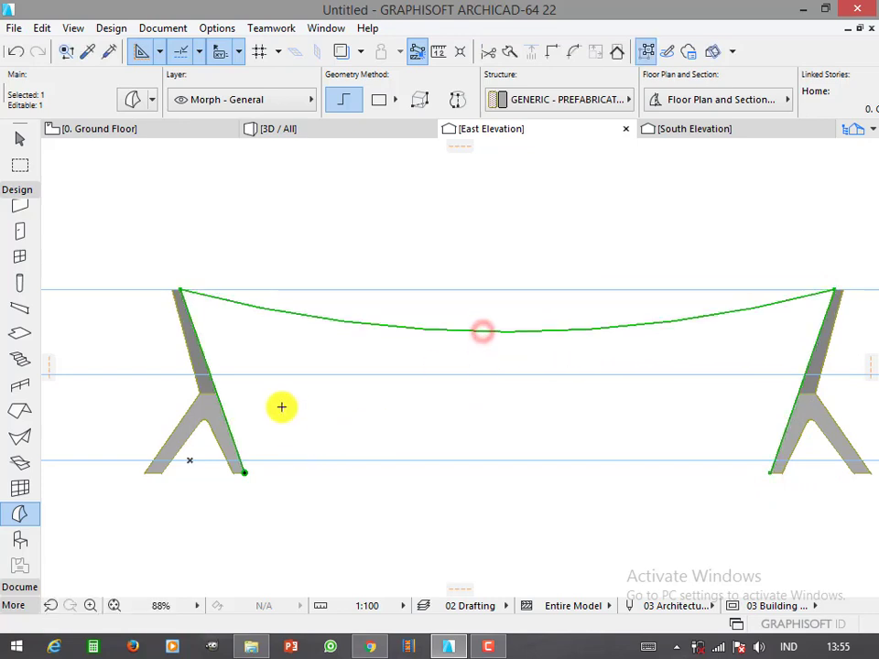
{"action": "scroll", "coordinate": [177, 290], "scroll_direction": "up", "scroll_amount": 1}
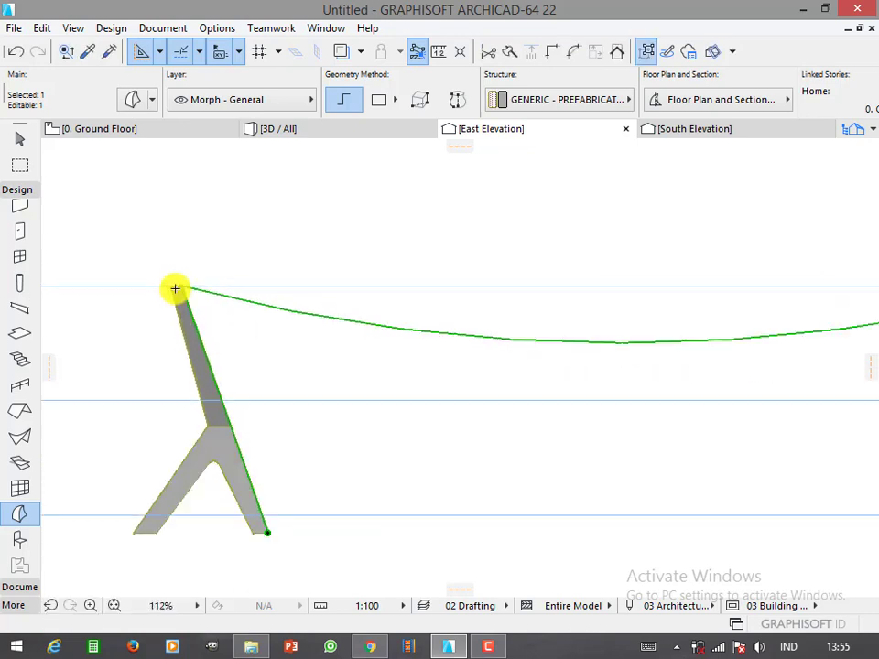
{"action": "scroll", "coordinate": [254, 455], "scroll_direction": "down", "scroll_amount": 1}
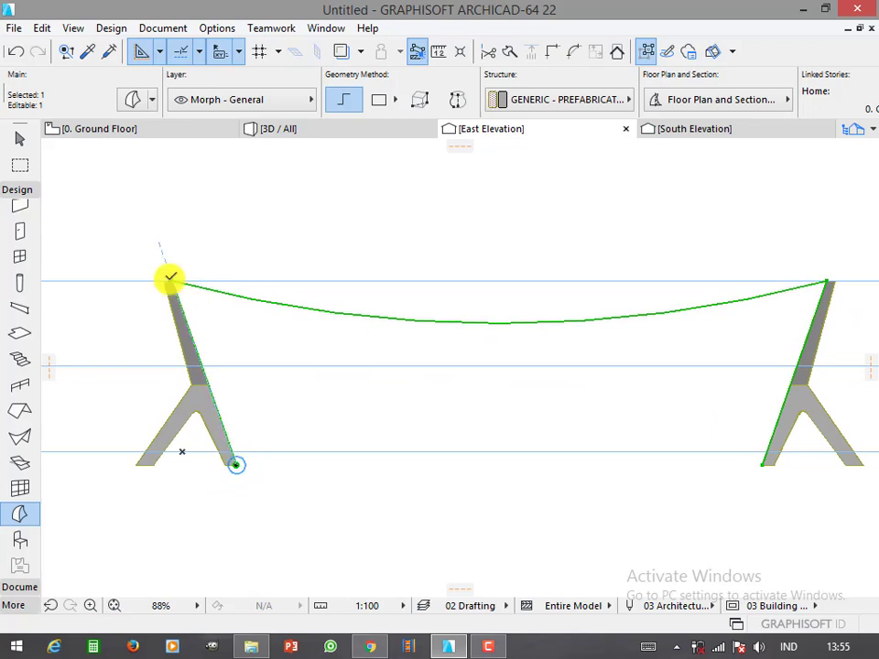
- Reposition the profile's top-left node onto the left column tip
{"action": "left_click", "coordinate": [170, 276]}
{"action": "scroll", "coordinate": [171, 275], "scroll_direction": "up", "scroll_amount": 3}
{"action": "left_click", "coordinate": [170, 277]}
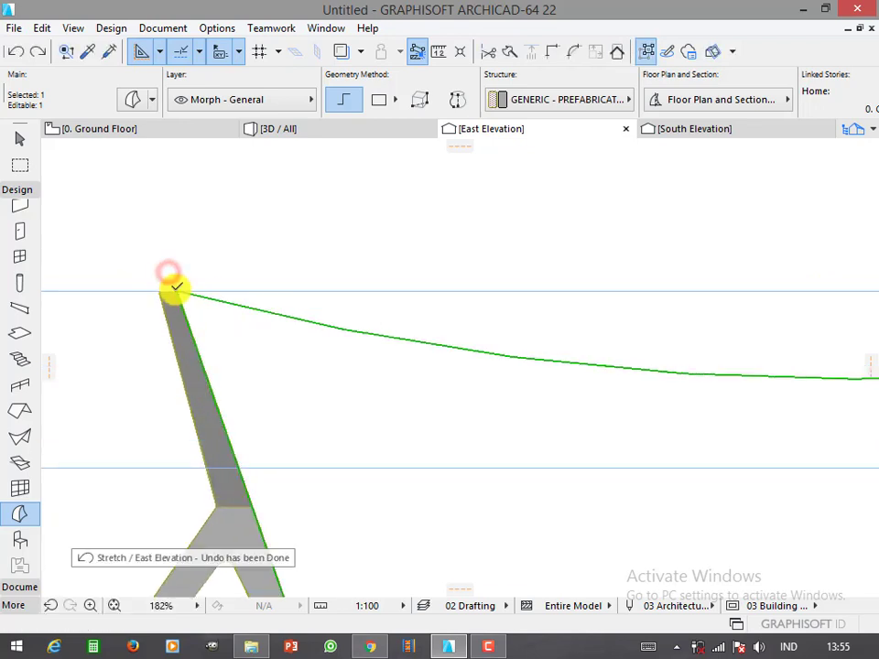
{"action": "scroll", "coordinate": [208, 430], "scroll_direction": "down", "scroll_amount": 5}
{"action": "left_click", "coordinate": [200, 418]}
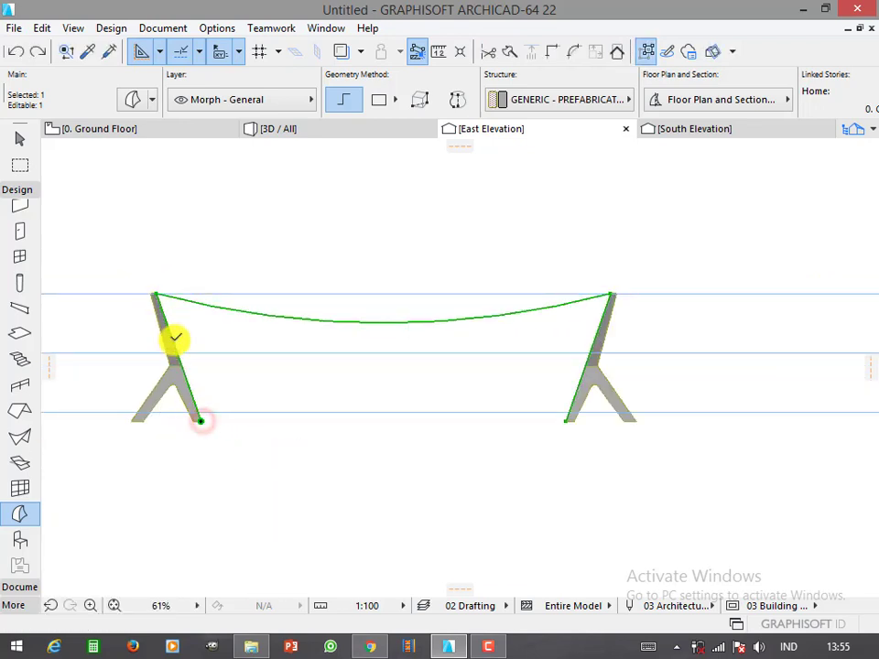
{"action": "scroll", "coordinate": [173, 337], "scroll_direction": "up", "scroll_amount": 3}
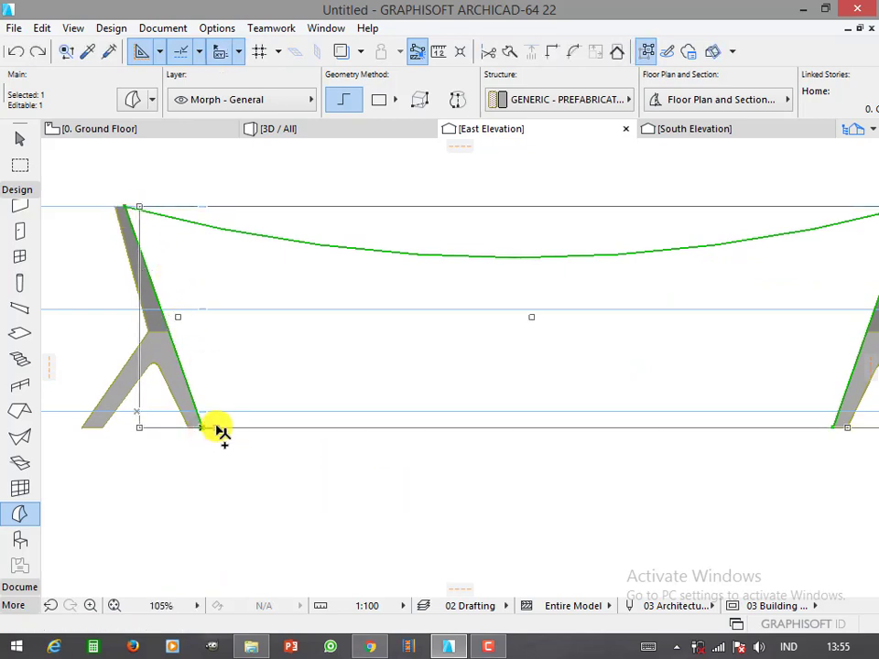
{"action": "scroll", "coordinate": [219, 430], "scroll_direction": "down", "scroll_amount": 3}
{"action": "scroll", "coordinate": [139, 251], "scroll_direction": "up", "scroll_amount": 4}
{"action": "scroll", "coordinate": [133, 249], "scroll_direction": "up", "scroll_amount": 1}
{"action": "left_click", "coordinate": [124, 246]}
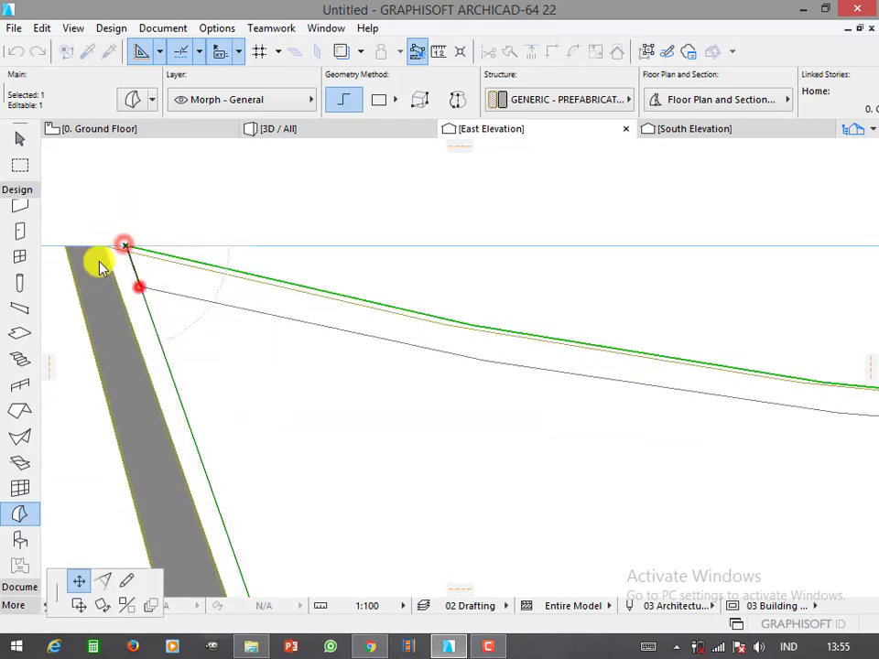
{"action": "scroll", "coordinate": [547, 366], "scroll_direction": "down", "scroll_amount": 4}
{"action": "scroll", "coordinate": [604, 495], "scroll_direction": "up", "scroll_amount": 4}
- Move the right leg's bottom node into its new position
{"action": "left_click", "coordinate": [581, 495]}
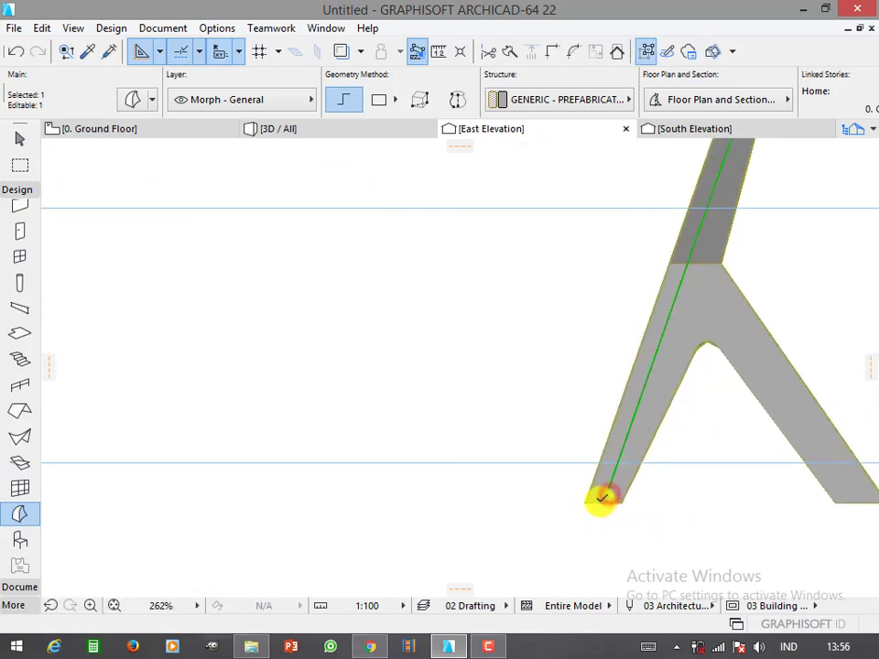
{"action": "left_click", "coordinate": [586, 503]}
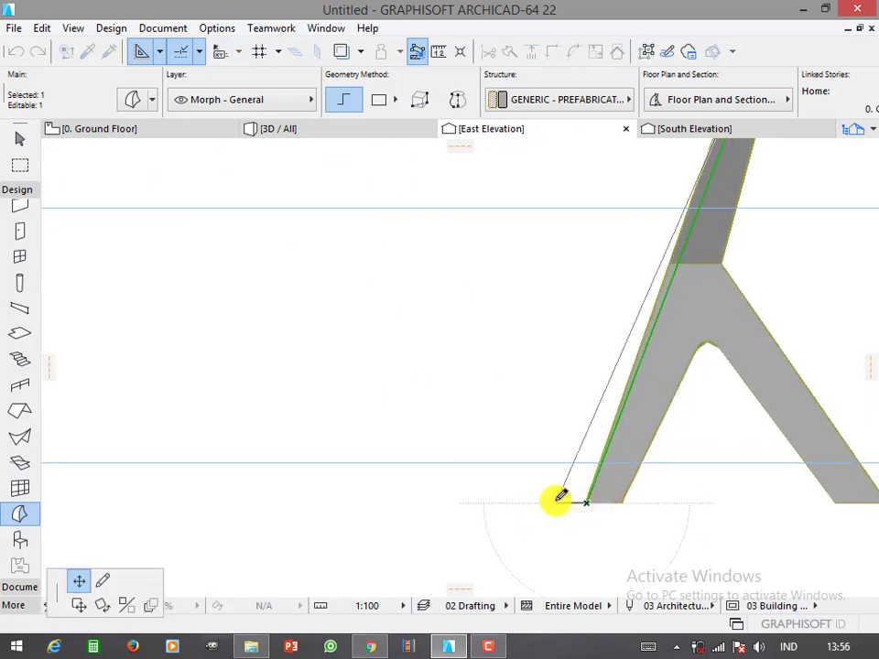
{"action": "scroll", "coordinate": [561, 499], "scroll_direction": "down", "scroll_amount": 5}
{"action": "scroll", "coordinate": [586, 471], "scroll_direction": "up", "scroll_amount": 3}
{"action": "scroll", "coordinate": [569, 494], "scroll_direction": "up", "scroll_amount": 4}
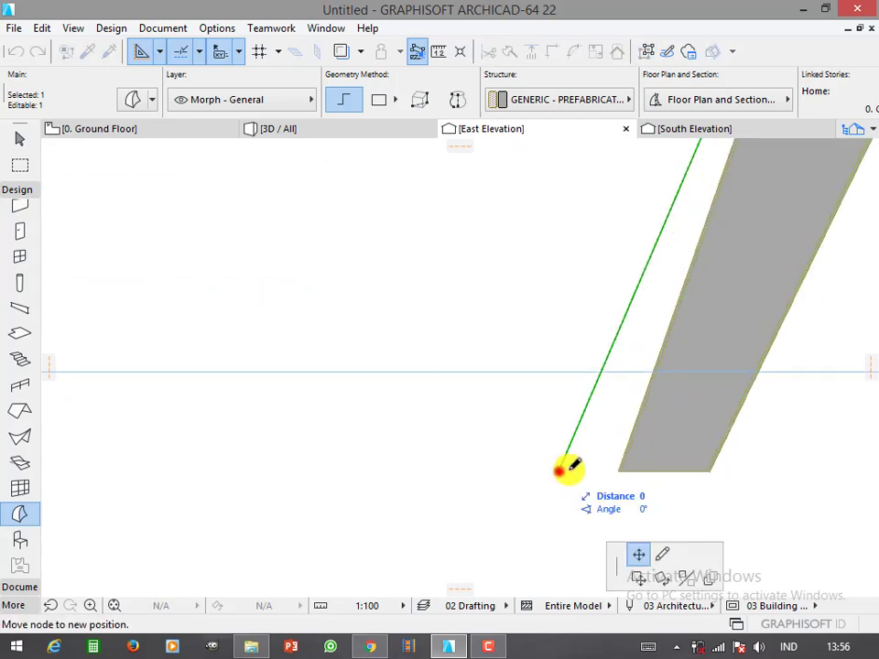
{"action": "left_click", "coordinate": [568, 470]}
- Drag the sloping leg's top node onto the end of the sagging curve
{"action": "left_click", "coordinate": [683, 265]}
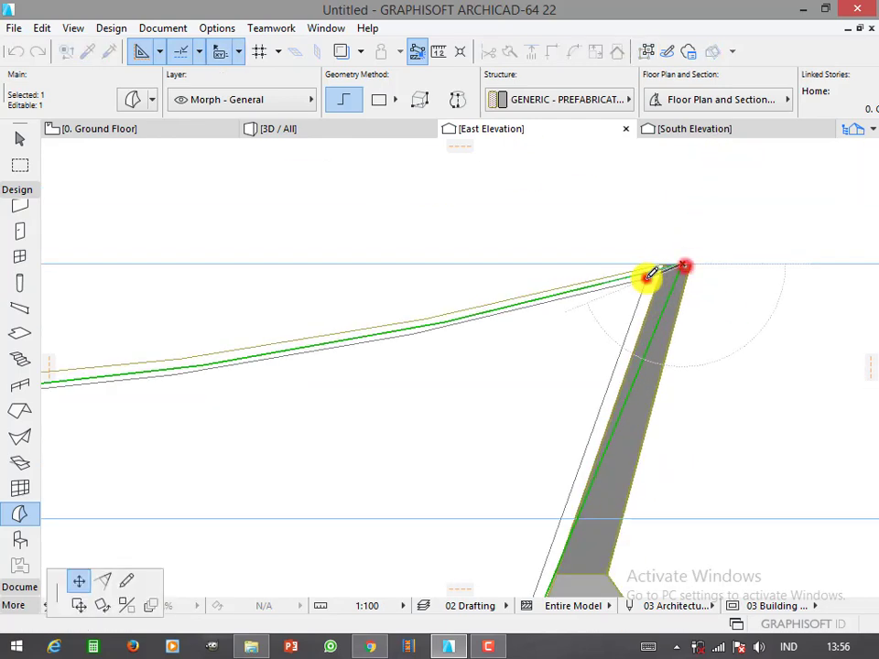
{"action": "scroll", "coordinate": [652, 261], "scroll_direction": "down", "scroll_amount": 2}
{"action": "scroll", "coordinate": [659, 244], "scroll_direction": "down", "scroll_amount": 3}
{"action": "scroll", "coordinate": [641, 238], "scroll_direction": "down", "scroll_amount": 3}
{"action": "scroll", "coordinate": [659, 265], "scroll_direction": "up", "scroll_amount": 6}
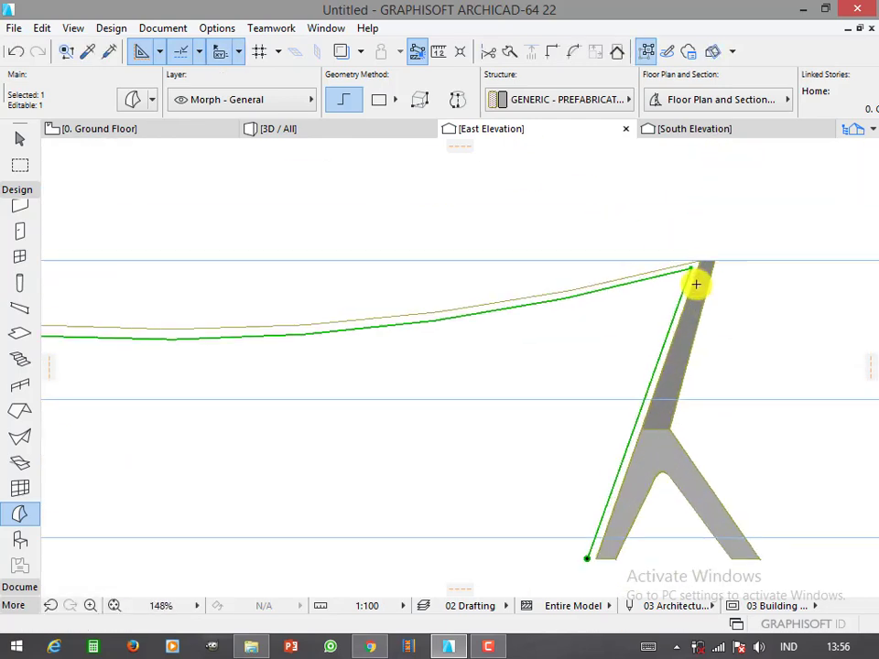
{"action": "scroll", "coordinate": [681, 261], "scroll_direction": "up", "scroll_amount": 3}
{"action": "left_click", "coordinate": [670, 255]}
{"action": "scroll", "coordinate": [723, 255], "scroll_direction": "down", "scroll_amount": 3}
{"action": "scroll", "coordinate": [696, 274], "scroll_direction": "down", "scroll_amount": 2}
{"action": "left_click", "coordinate": [635, 320]}
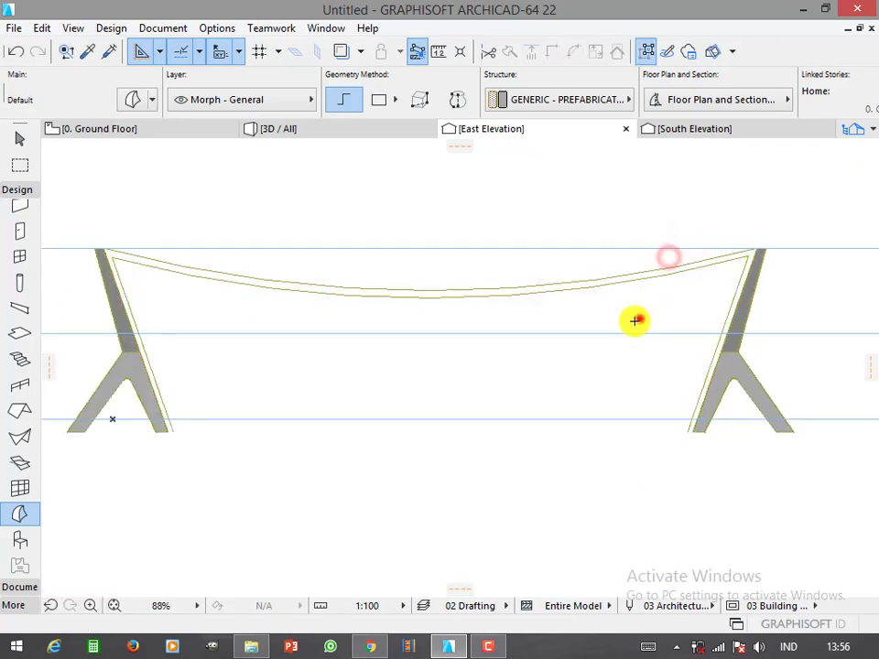
{"action": "scroll", "coordinate": [169, 430], "scroll_direction": "up", "scroll_amount": 3}
- Select the left leg and the second morph together and view them in 3D
{"action": "left_click", "coordinate": [189, 426]}
{"action": "scroll", "coordinate": [187, 426], "scroll_direction": "up", "scroll_amount": 4}
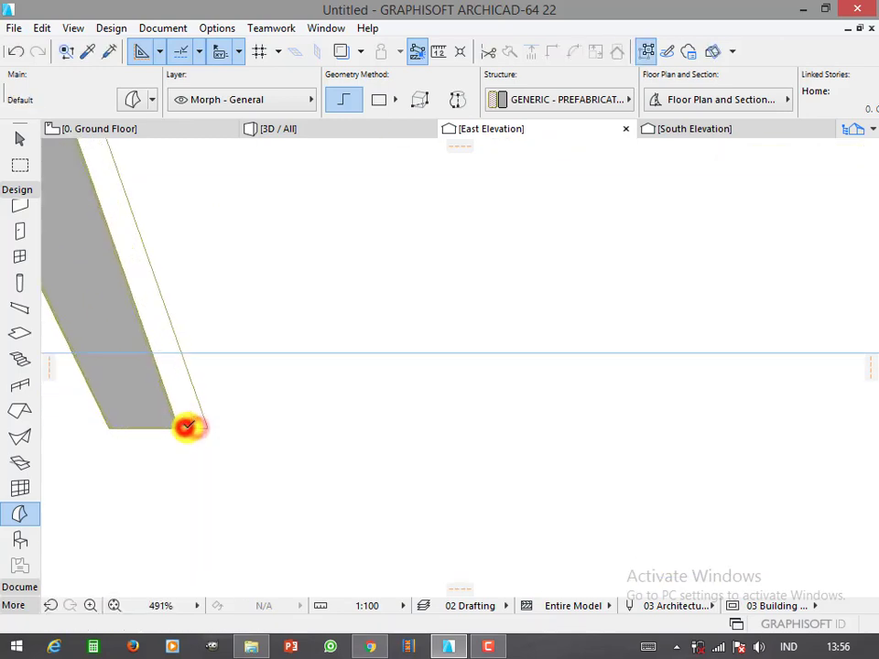
{"action": "scroll", "coordinate": [178, 427], "scroll_direction": "up", "scroll_amount": 2}
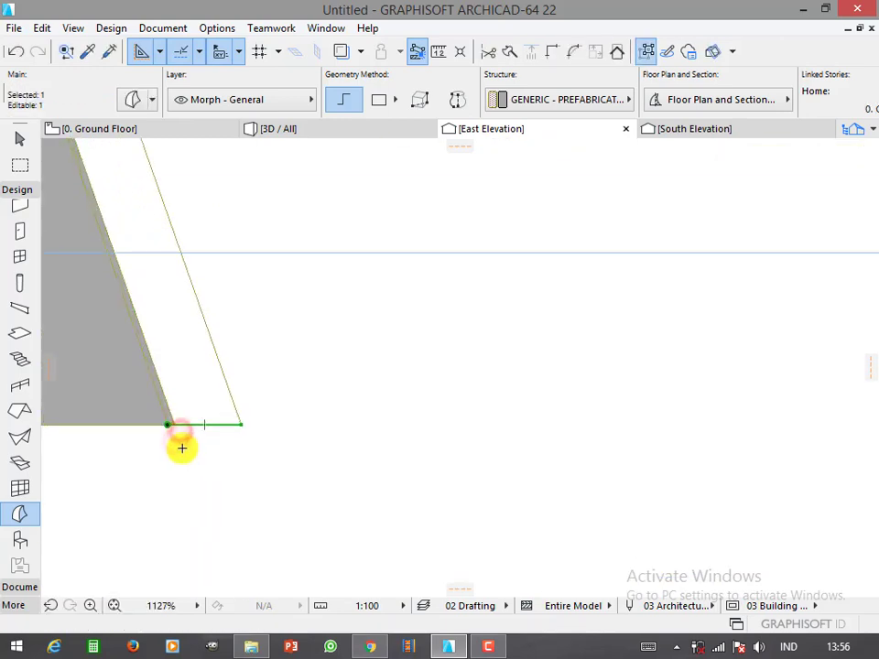
{"action": "scroll", "coordinate": [188, 437], "scroll_direction": "down", "scroll_amount": 10}
{"action": "left_click", "coordinate": [261, 345]}
{"action": "scroll", "coordinate": [620, 488], "scroll_direction": "up", "scroll_amount": 3}
{"action": "scroll", "coordinate": [586, 458], "scroll_direction": "up", "scroll_amount": 3}
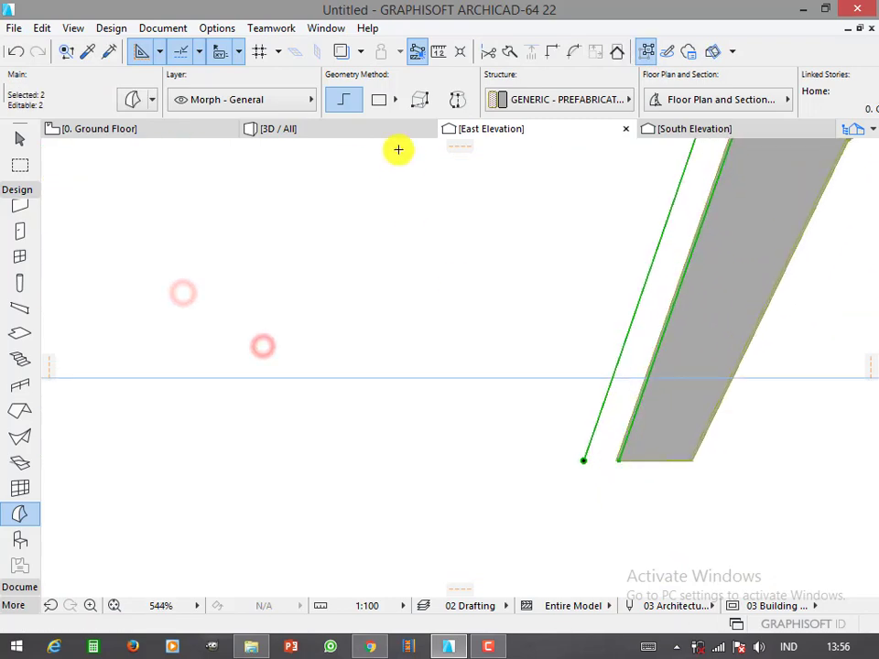
{"action": "left_click", "coordinate": [339, 136]}
- Move the selected profile in 3D so it sits against the other column row
{"action": "scroll", "coordinate": [417, 396], "scroll_direction": "down", "scroll_amount": 3}
{"action": "scroll", "coordinate": [393, 551], "scroll_direction": "down", "scroll_amount": 3}
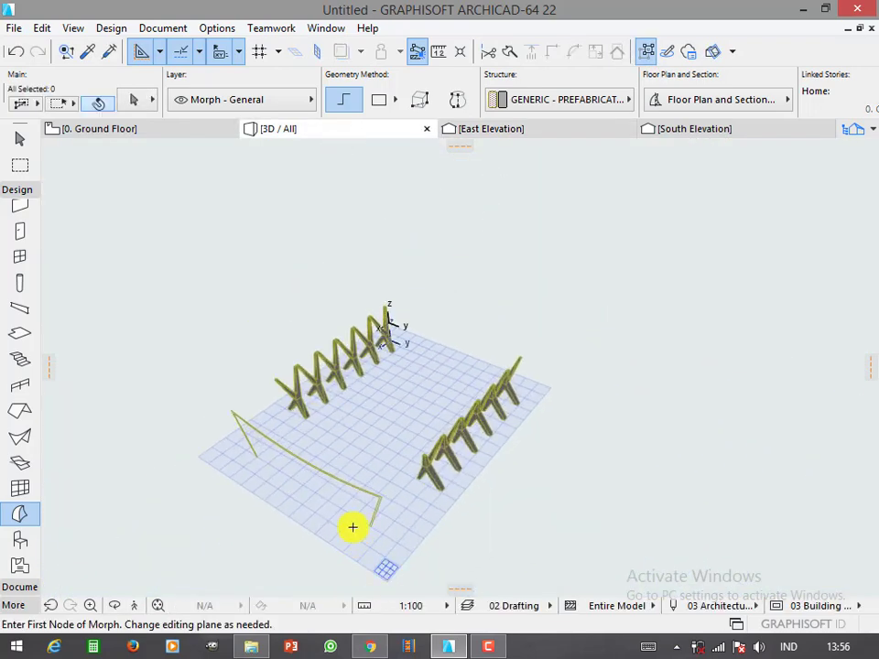
{"action": "left_click", "coordinate": [377, 499]}
{"action": "scroll", "coordinate": [396, 476], "scroll_direction": "up", "scroll_amount": 2}
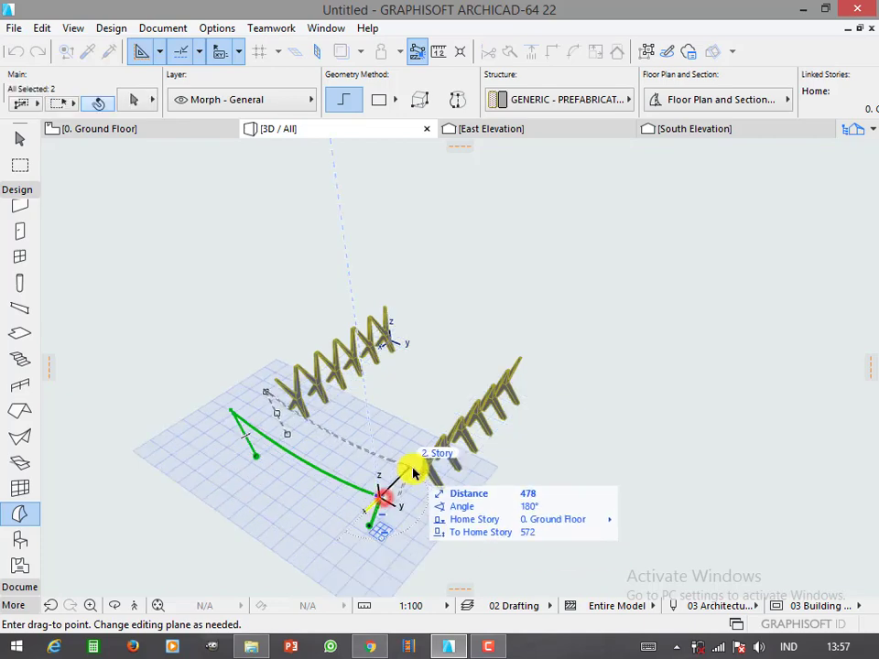
{"action": "scroll", "coordinate": [421, 457], "scroll_direction": "up", "scroll_amount": 2}
{"action": "scroll", "coordinate": [431, 450], "scroll_direction": "up", "scroll_amount": 2}
{"action": "left_click", "coordinate": [430, 447]}
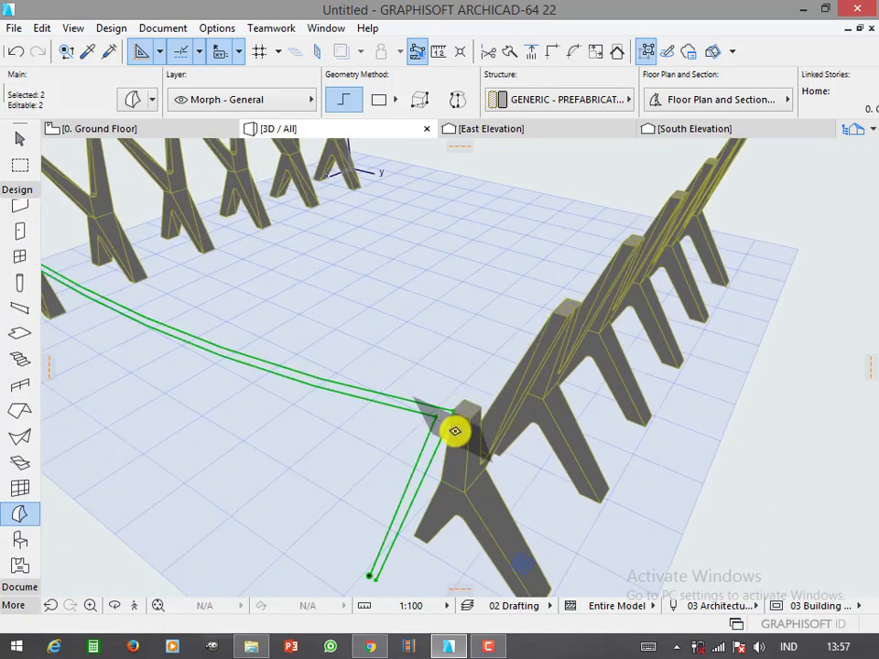
{"action": "scroll", "coordinate": [417, 511], "scroll_direction": "up", "scroll_amount": 2}
{"action": "left_click", "coordinate": [409, 503]}
{"action": "key", "text": "Escape"}
{"action": "scroll", "coordinate": [304, 388], "scroll_direction": "down", "scroll_amount": 3}
{"action": "scroll", "coordinate": [355, 376], "scroll_direction": "up", "scroll_amount": 3}
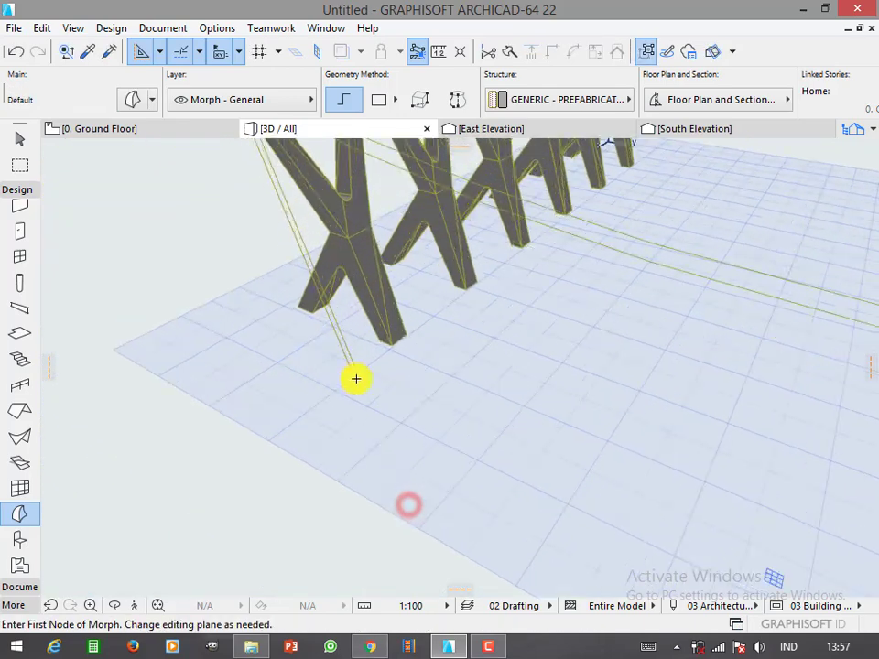
- Select the leg morphs and remaining profile piece and Union them into one morph
{"action": "left_click", "coordinate": [353, 370]}
{"action": "left_click", "coordinate": [336, 391]}
{"action": "scroll", "coordinate": [645, 481], "scroll_direction": "down", "scroll_amount": 3}
{"action": "scroll", "coordinate": [616, 451], "scroll_direction": "up", "scroll_amount": 3}
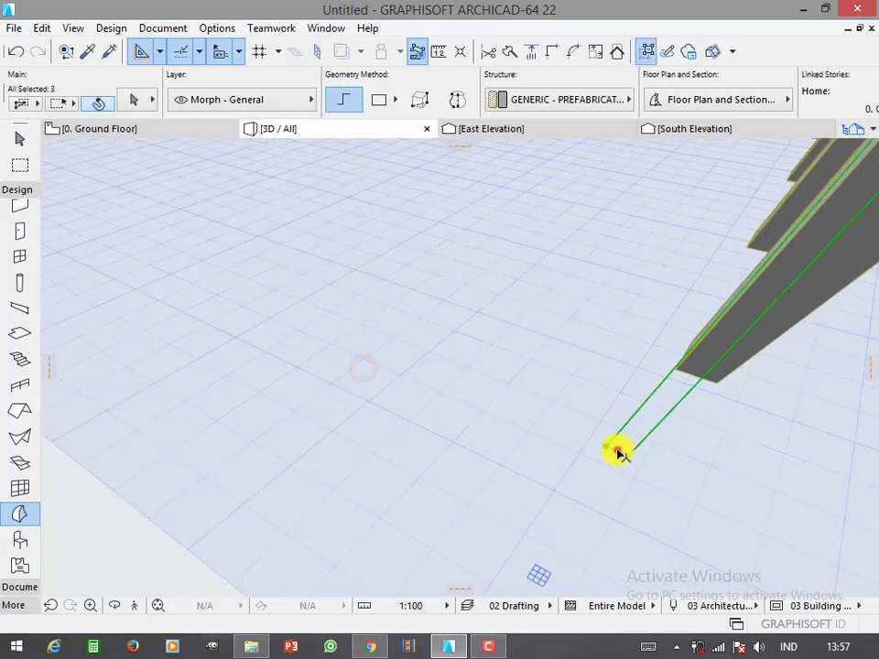
{"action": "left_click", "coordinate": [616, 449], "text": "shift"}
{"action": "right_click", "coordinate": [267, 296]}
{"action": "left_click", "coordinate": [210, 411]}
{"action": "scroll", "coordinate": [535, 387], "scroll_direction": "down", "scroll_amount": 3}
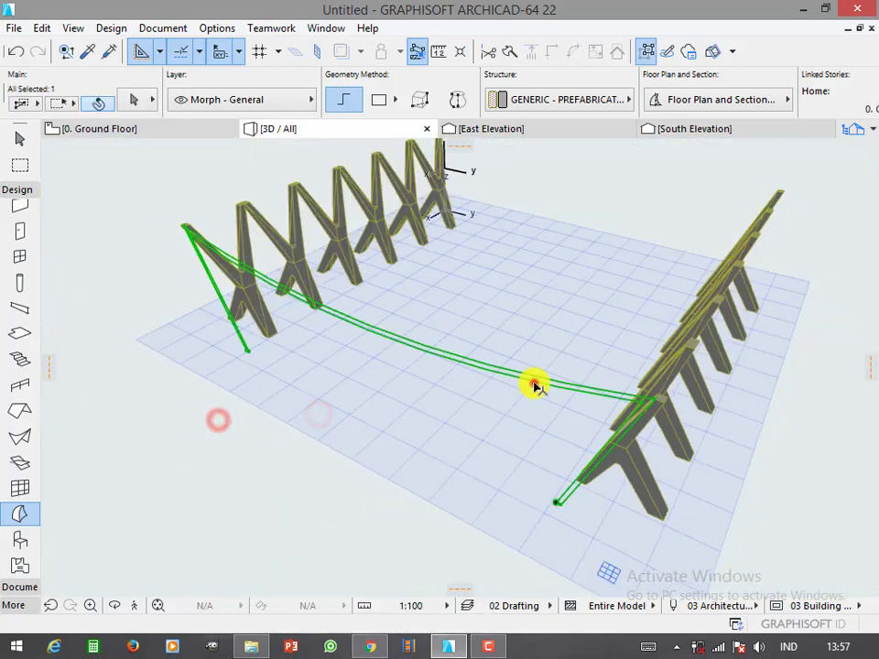
{"action": "middle_click_drag", "start_coordinate": [401, 287], "coordinate": [335, 291], "text": "shift"}
- Cover the merged profile's path with faces via Design > Modify Morph
{"action": "left_click", "coordinate": [111, 28]}
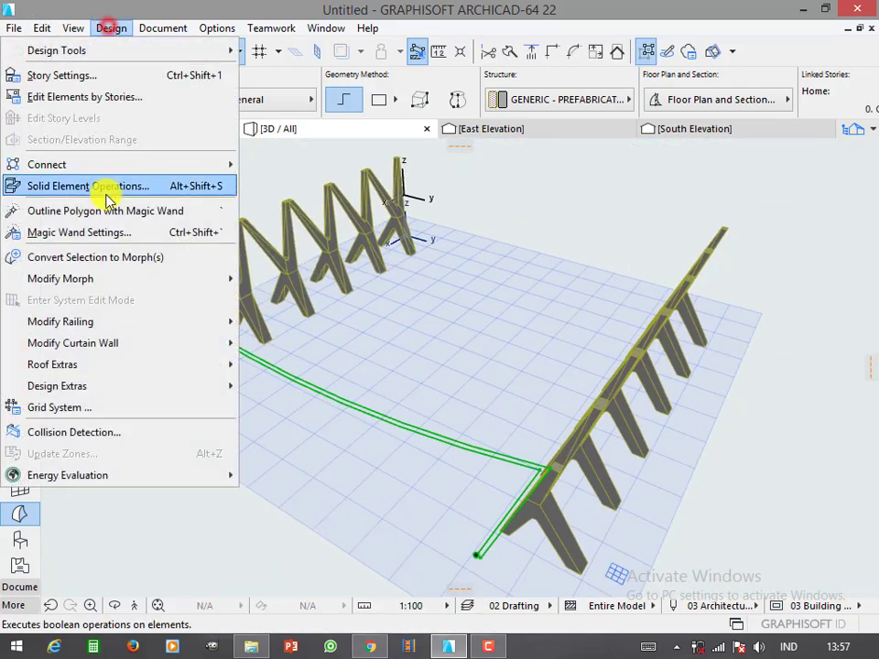
{"action": "left_click", "coordinate": [141, 255]}
{"action": "left_click", "coordinate": [445, 257]}
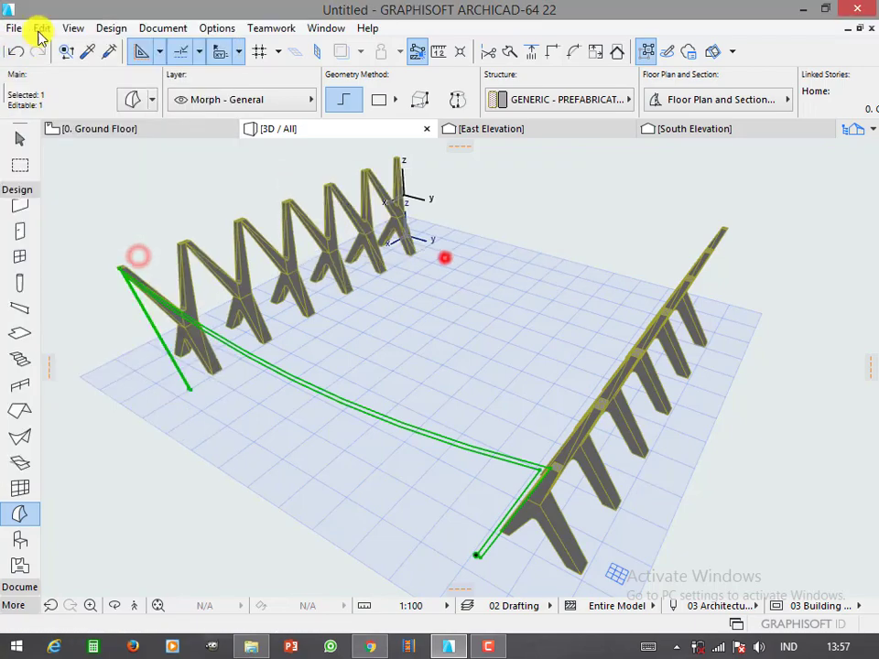
{"action": "left_click", "coordinate": [108, 29]}
{"action": "left_click", "coordinate": [163, 278]}
{"action": "left_click", "coordinate": [274, 300]}
{"action": "left_click", "coordinate": [518, 287]}
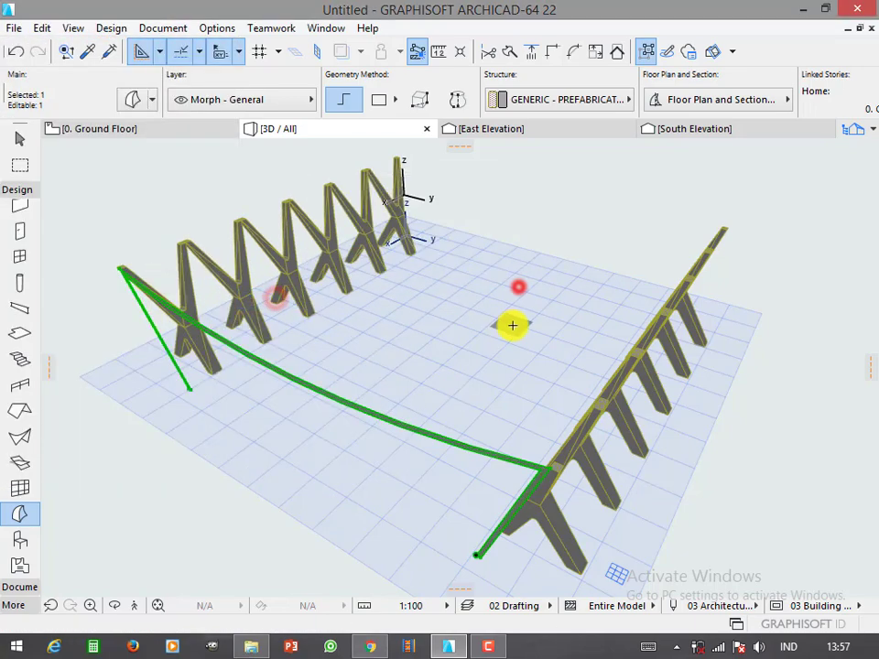
{"action": "left_click", "coordinate": [513, 325]}
- Push/Pull the profile face to the far column tip, extruding the sagging roof over both rows
{"action": "scroll", "coordinate": [563, 494], "scroll_direction": "up", "scroll_amount": 5}
{"action": "left_click", "coordinate": [491, 417]}
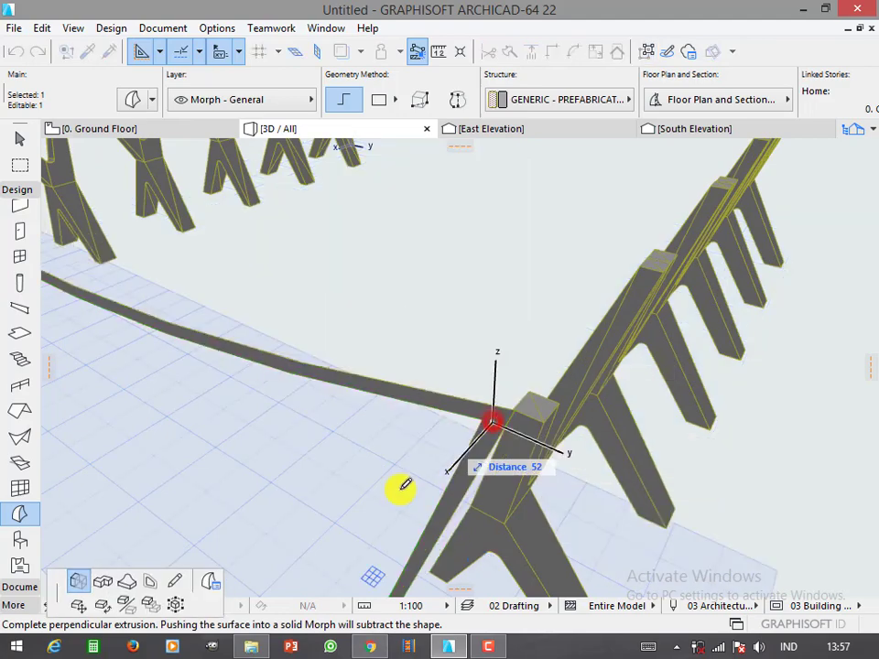
{"action": "scroll", "coordinate": [628, 269], "scroll_direction": "down", "scroll_amount": 5}
{"action": "middle_click_drag", "start_coordinate": [628, 269], "coordinate": [602, 288], "text": "shift"}
{"action": "scroll", "coordinate": [508, 304], "scroll_direction": "down", "scroll_amount": 3}
{"action": "scroll", "coordinate": [577, 284], "scroll_direction": "up", "scroll_amount": 3}
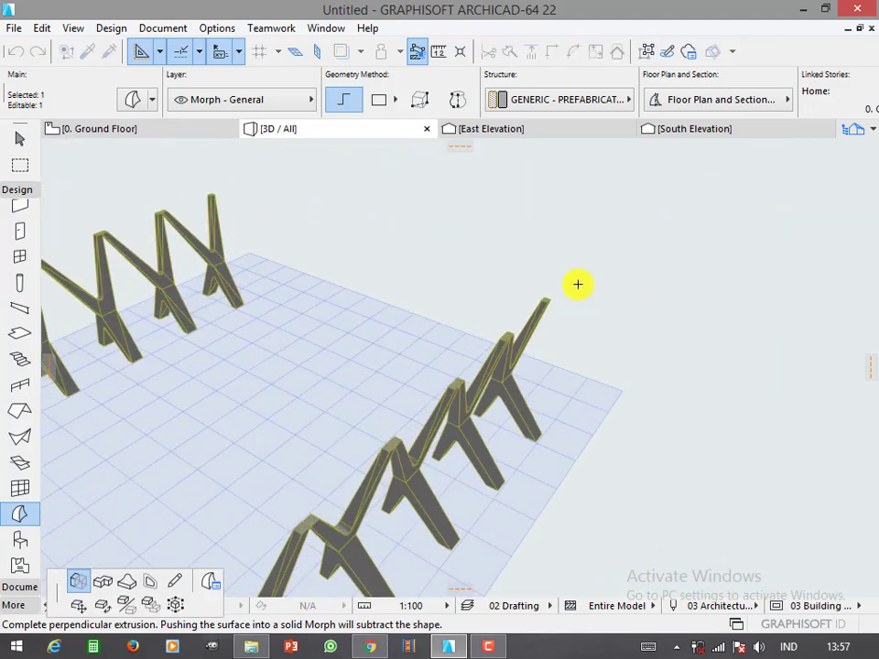
{"action": "scroll", "coordinate": [577, 285], "scroll_direction": "up", "scroll_amount": 2}
{"action": "left_click", "coordinate": [544, 304]}
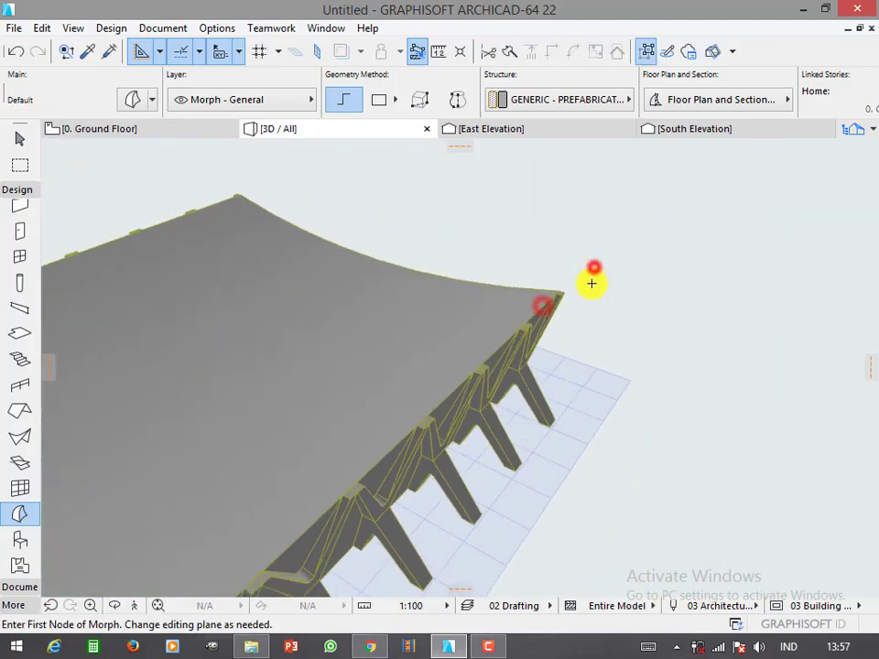
{"action": "scroll", "coordinate": [591, 284], "scroll_direction": "down", "scroll_amount": 4}
{"action": "mouse_move", "coordinate": [434, 392]}
{"action": "middle_mouse_down", "text": "shift"}
{"action": "mouse_move", "coordinate": [523, 317]}
{"action": "mouse_move", "coordinate": [299, 416]}
{"action": "mouse_move", "coordinate": [461, 426]}
{"action": "mouse_move", "coordinate": [386, 398]}
{"action": "middle_mouse_up", "text": "shift"}
{"action": "scroll", "coordinate": [460, 425], "scroll_direction": "up", "scroll_amount": 2}
{"action": "left_click", "coordinate": [346, 416], "text": "shift"}
- Set the roof morph's Override Surface to Concrete - 04 in Morph Selection Settings
{"action": "key", "text": "ctrl+t"}
{"action": "left_click", "coordinate": [395, 340]}
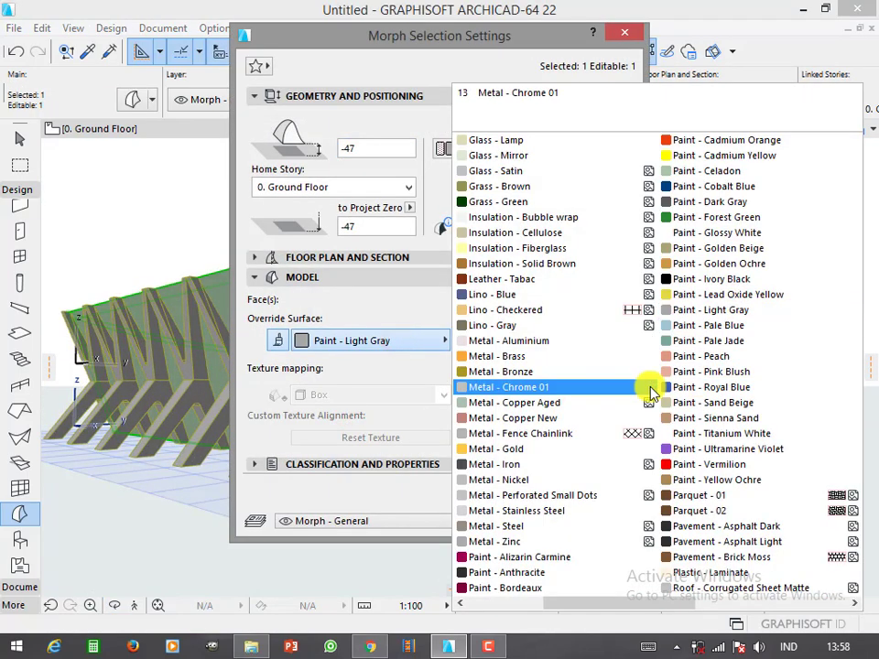
{"action": "scroll", "coordinate": [649, 390], "scroll_direction": "down", "scroll_amount": 2}
{"action": "scroll", "coordinate": [646, 388], "scroll_direction": "up", "scroll_amount": 1}
{"action": "scroll", "coordinate": [632, 439], "scroll_direction": "up", "scroll_amount": 2}
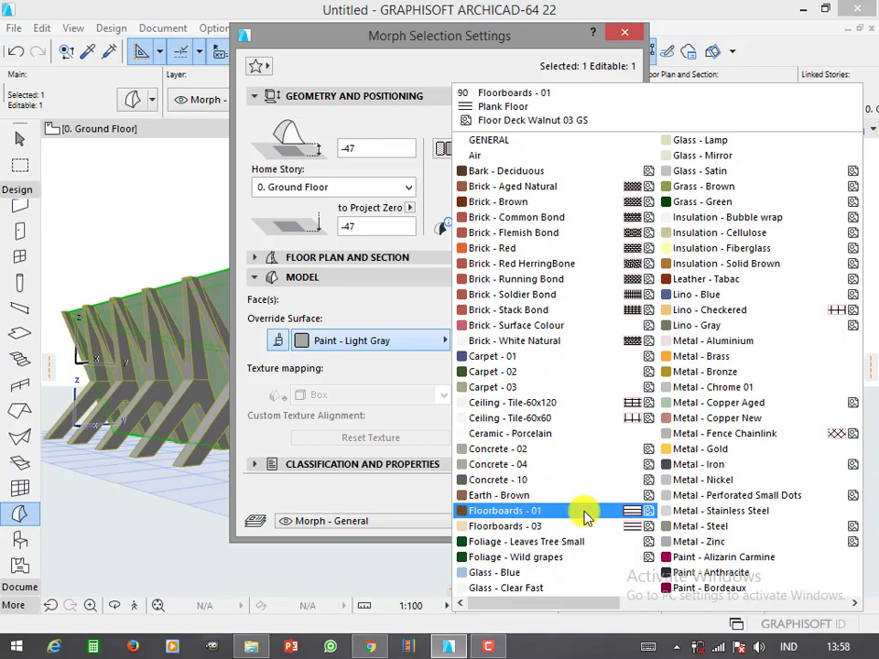
{"action": "scroll", "coordinate": [588, 516], "scroll_direction": "right", "scroll_amount": 2}
{"action": "scroll", "coordinate": [599, 512], "scroll_direction": "left", "scroll_amount": 2}
{"action": "left_click", "coordinate": [599, 465]}
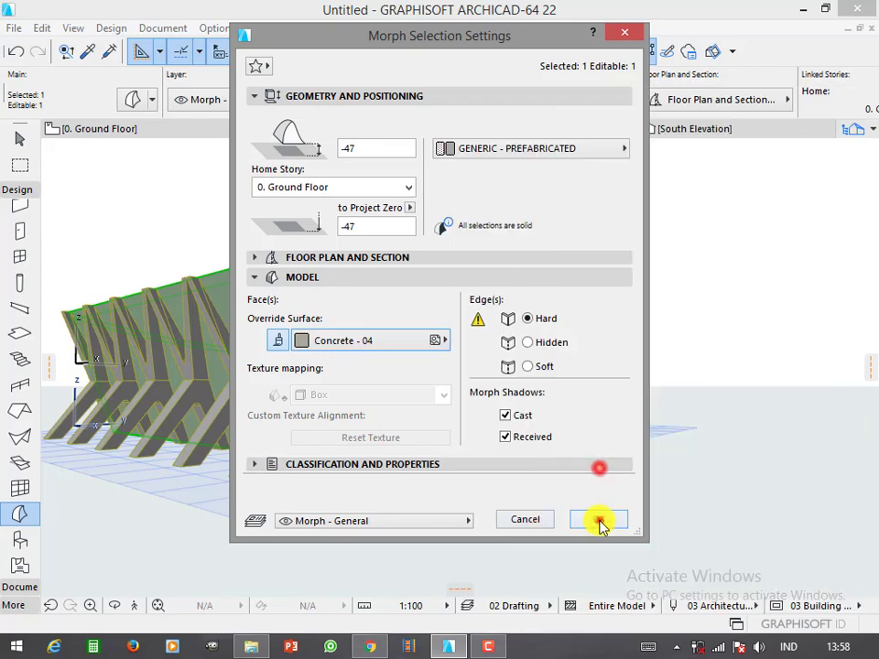
{"action": "left_click", "coordinate": [599, 520]}
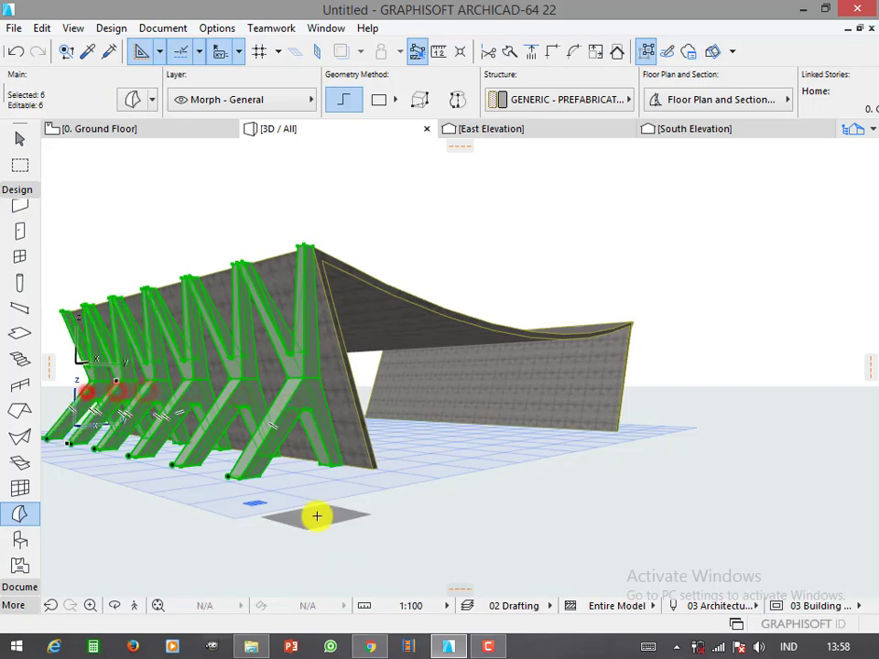
- Select all twelve morph columns and override their surface with Stucco - White Fine
{"action": "mouse_move", "coordinate": [443, 473]}
{"action": "middle_mouse_down", "text": "shift"}
{"action": "mouse_move", "coordinate": [326, 453]}
{"action": "mouse_move", "coordinate": [257, 453]}
{"action": "mouse_move", "coordinate": [436, 496]}
{"action": "mouse_move", "coordinate": [423, 499]}
{"action": "middle_mouse_up", "text": "shift"}
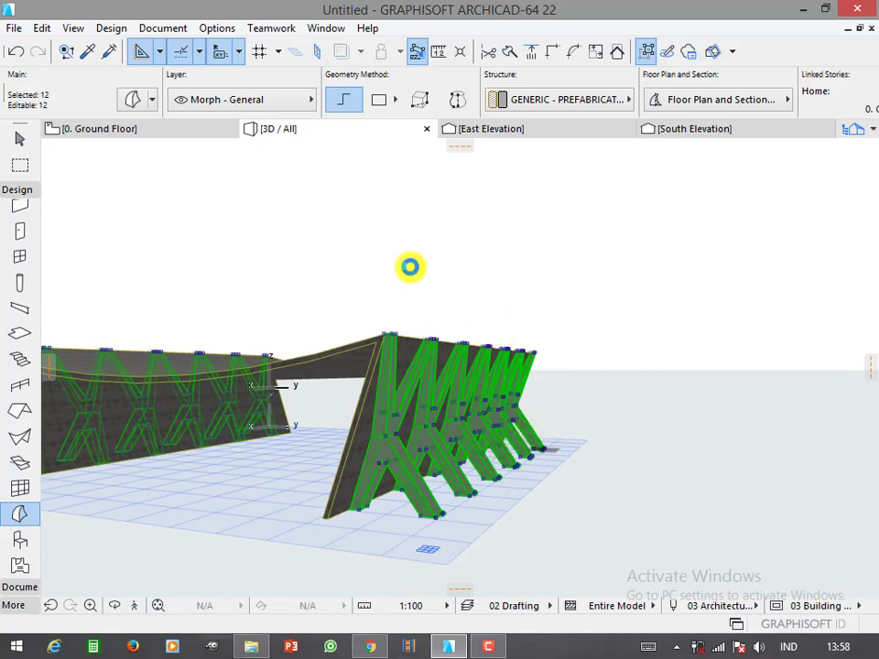
{"action": "key", "text": "Escape"}
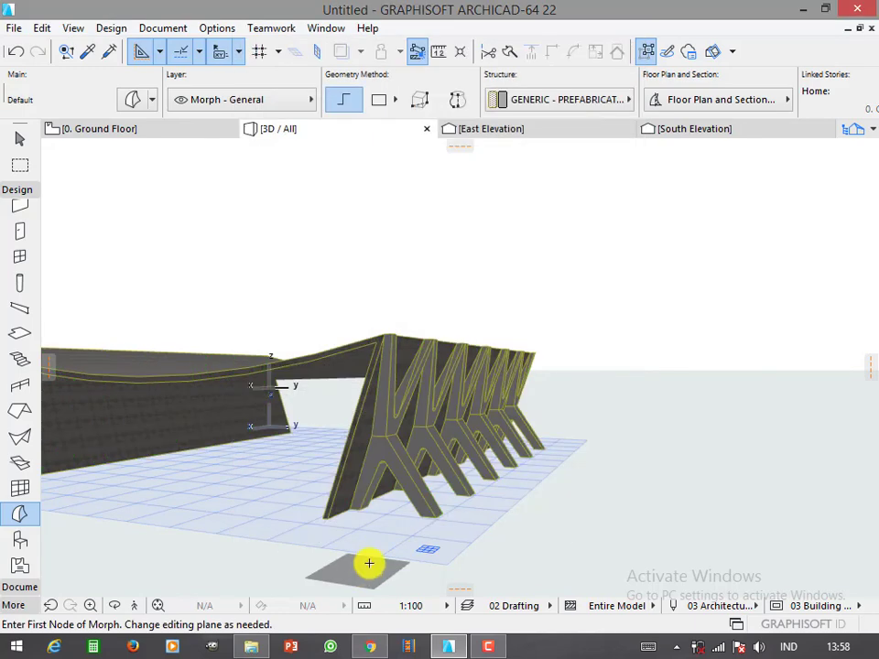
{"action": "key", "text": "ctrl+a"}
{"action": "middle_click_drag", "start_coordinate": [538, 456], "coordinate": [289, 196], "text": "shift"}
{"action": "key", "text": "ctrl+t"}
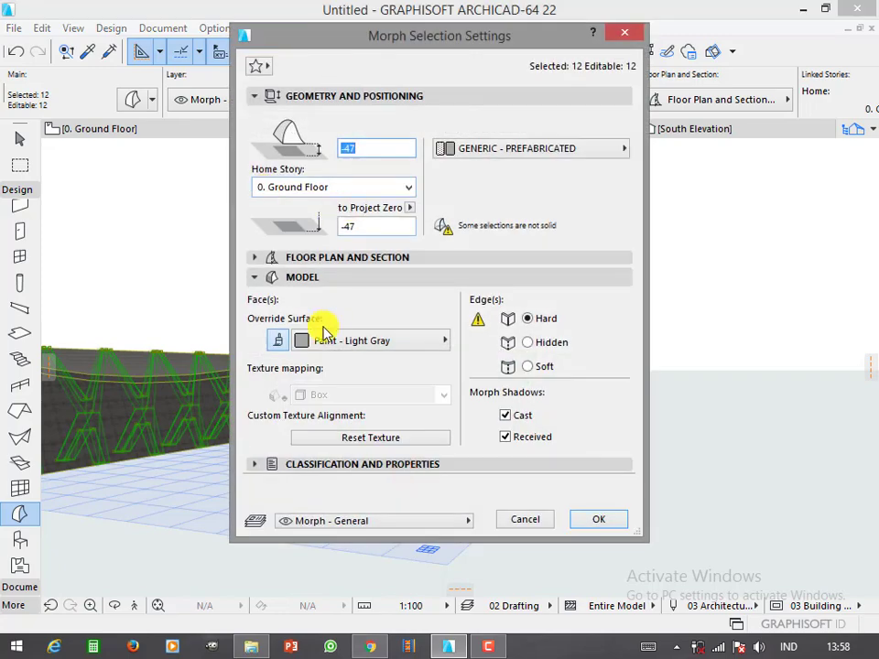
{"action": "left_click", "coordinate": [328, 340]}
{"action": "scroll", "coordinate": [693, 386], "scroll_direction": "down", "scroll_amount": 2}
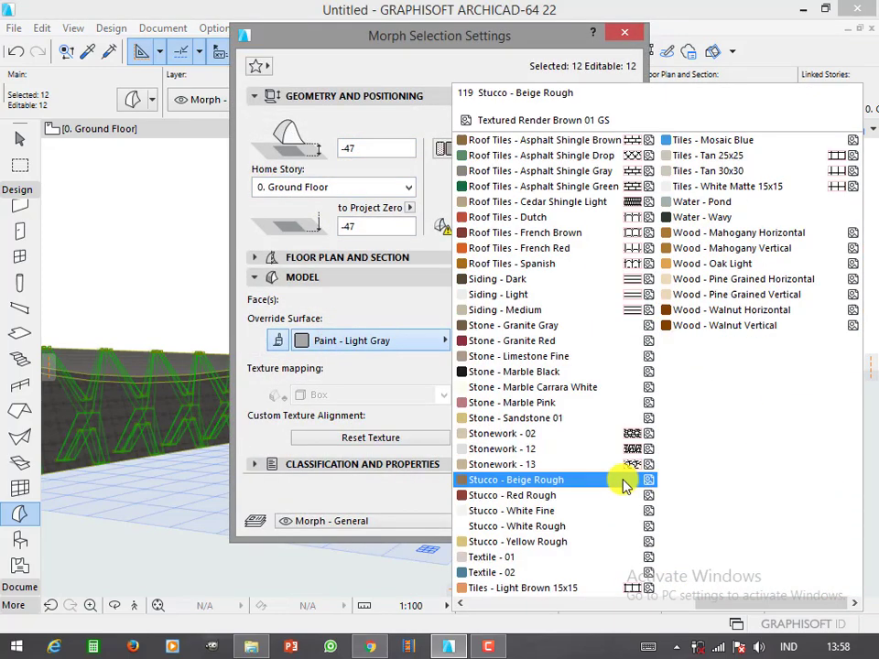
{"action": "left_click", "coordinate": [603, 522]}
{"action": "left_click", "coordinate": [601, 520]}
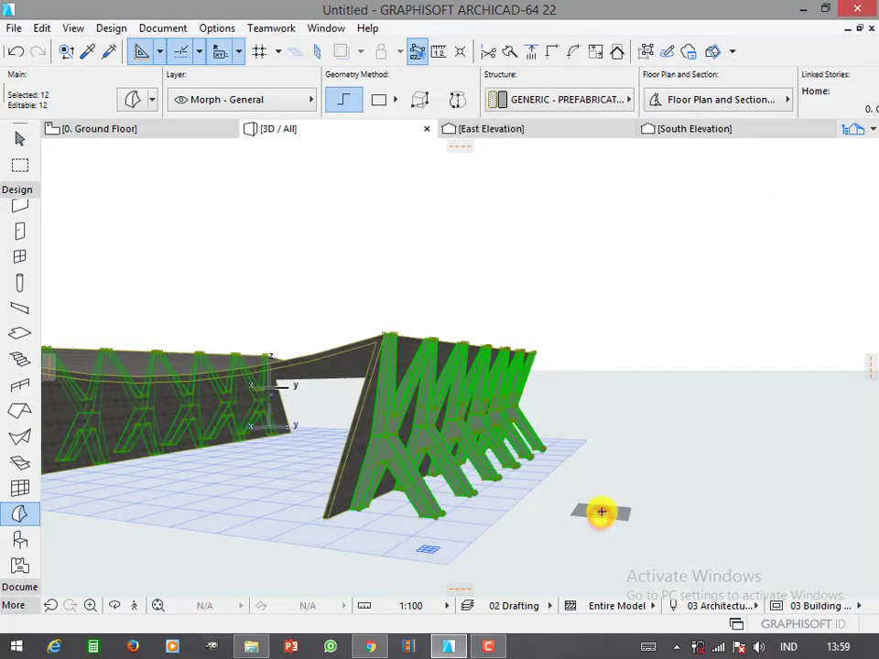
{"action": "key", "text": "Escape"}
{"action": "mouse_move", "coordinate": [601, 512]}
{"action": "middle_mouse_down", "text": "shift"}
{"action": "mouse_move", "coordinate": [562, 447]}
{"action": "mouse_move", "coordinate": [582, 333]}
{"action": "mouse_move", "coordinate": [498, 393]}
{"action": "mouse_move", "coordinate": [322, 477]}
{"action": "mouse_move", "coordinate": [213, 257]}
{"action": "middle_mouse_up", "text": "shift"}
- Draw a Rotated Rectangle slab on 0. Ground Floor enclosing both column rows
{"action": "left_click", "coordinate": [180, 131]}
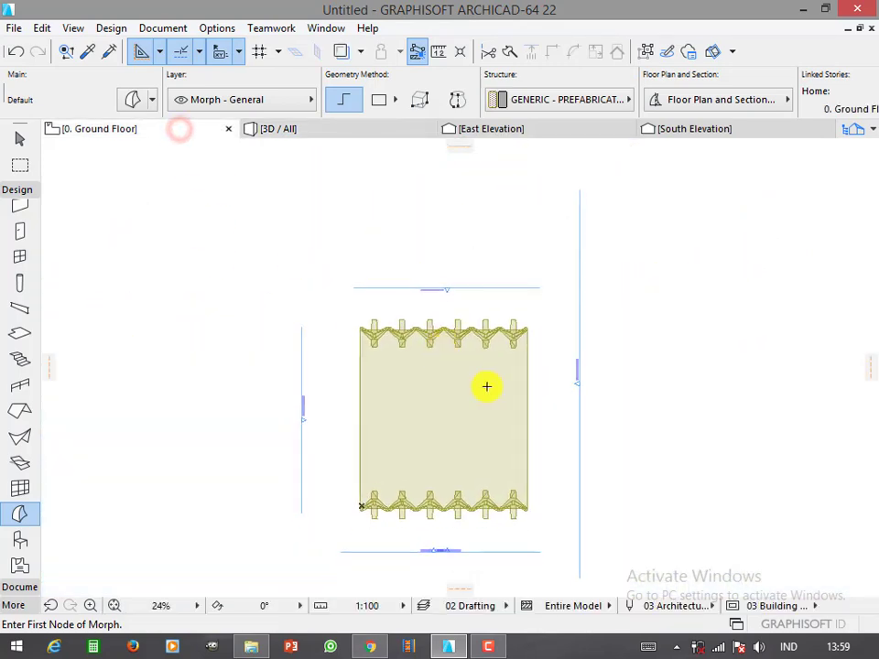
{"action": "left_click", "coordinate": [20, 332]}
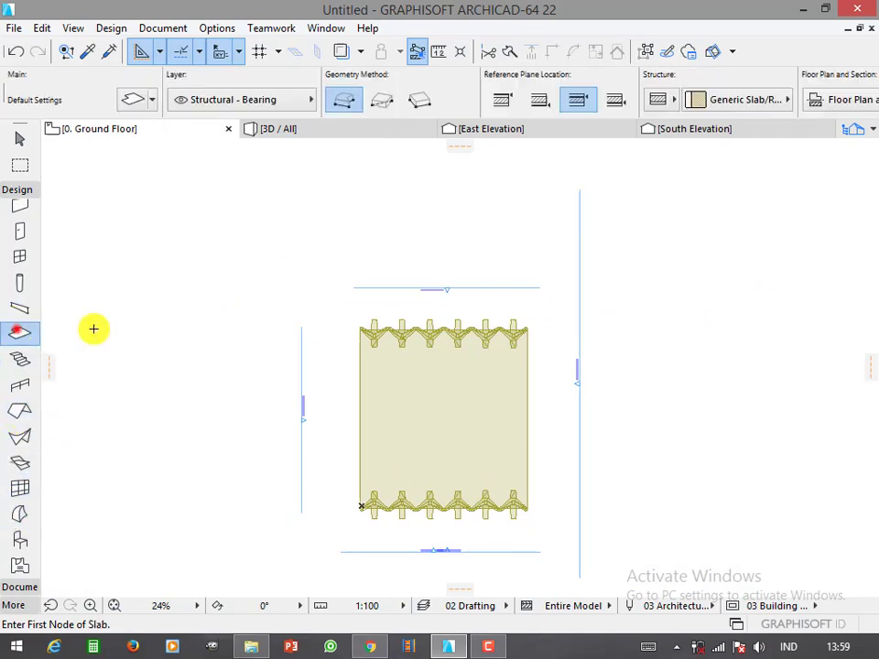
{"action": "left_click", "coordinate": [351, 312]}
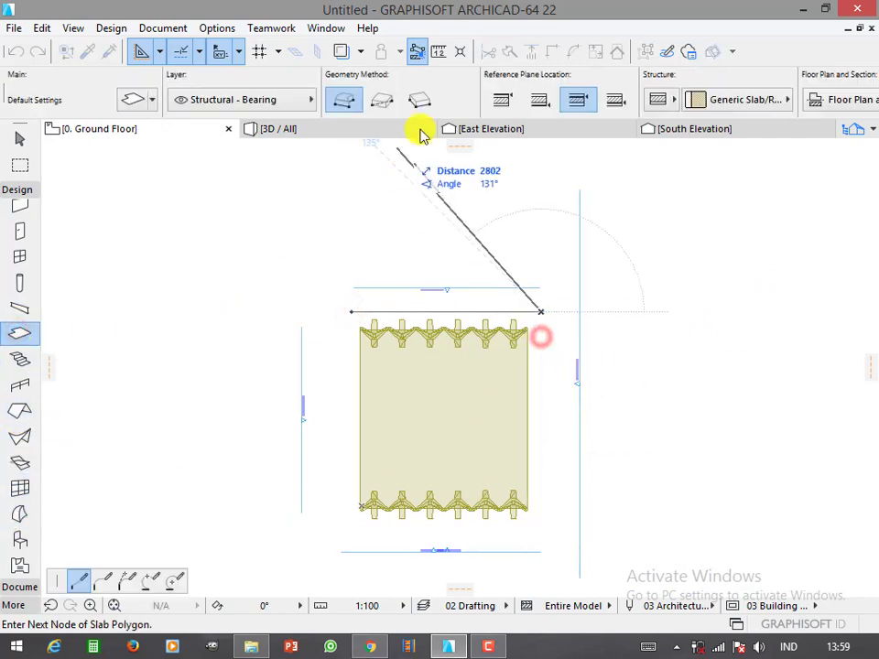
{"action": "left_click", "coordinate": [419, 99]}
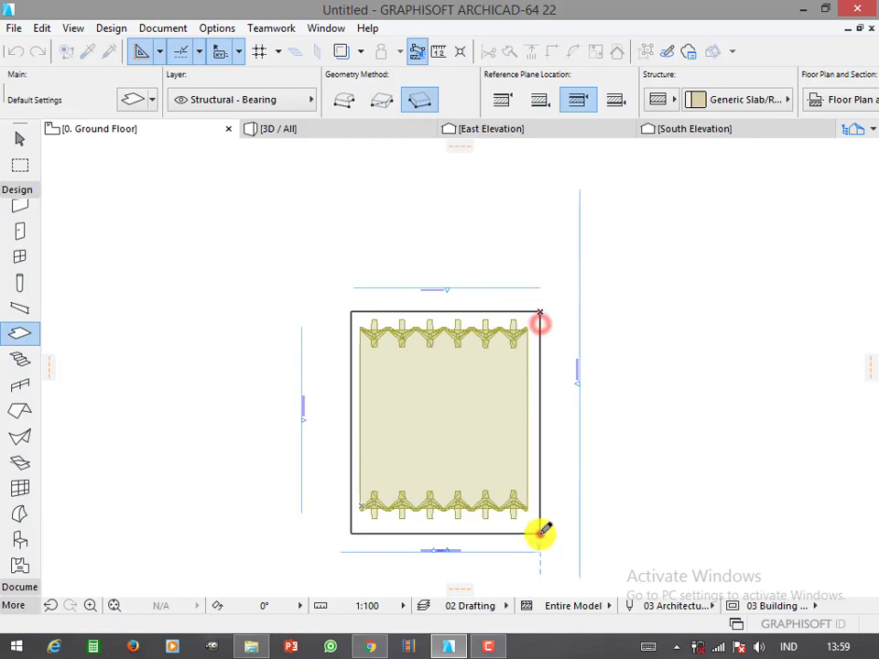
{"action": "left_click", "coordinate": [540, 531]}
{"action": "left_click", "coordinate": [17, 289]}
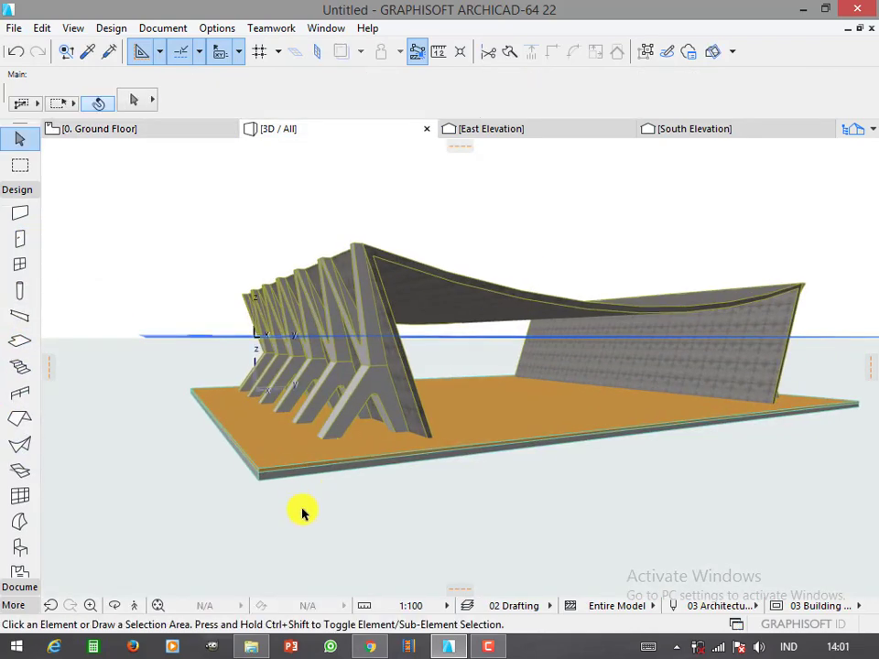
- Orbit and zoom in on the columns in 3D, then select the orange ground slab
{"action": "mouse_move", "coordinate": [307, 479]}
{"action": "left_mouse_down"}
{"action": "mouse_move", "coordinate": [554, 459]}
{"action": "mouse_move", "coordinate": [225, 456]}
{"action": "mouse_move", "coordinate": [343, 433]}
{"action": "mouse_move", "coordinate": [322, 383]}
{"action": "mouse_move", "coordinate": [261, 301]}
{"action": "left_mouse_up"}
{"action": "scroll", "coordinate": [262, 301], "scroll_direction": "up", "scroll_amount": 2}
{"action": "right_click", "coordinate": [343, 352]}
{"action": "mouse_move", "coordinate": [343, 353]}
{"action": "left_mouse_down"}
{"action": "mouse_move", "coordinate": [676, 347]}
{"action": "mouse_move", "coordinate": [543, 359]}
{"action": "mouse_move", "coordinate": [513, 327]}
{"action": "mouse_move", "coordinate": [507, 450]}
{"action": "left_mouse_up"}
{"action": "key", "text": "Escape"}
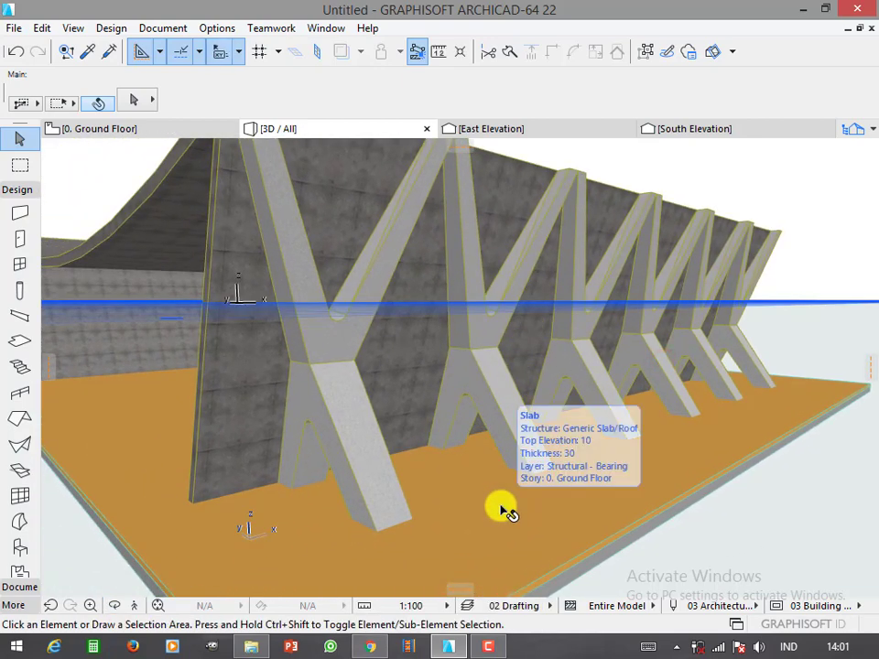
{"action": "left_click", "coordinate": [502, 511]}
- Tick the slab's top, side and bottom surface overrides, then cancel the dialog and deselect the slab
{"action": "key", "text": "ctrl+t"}
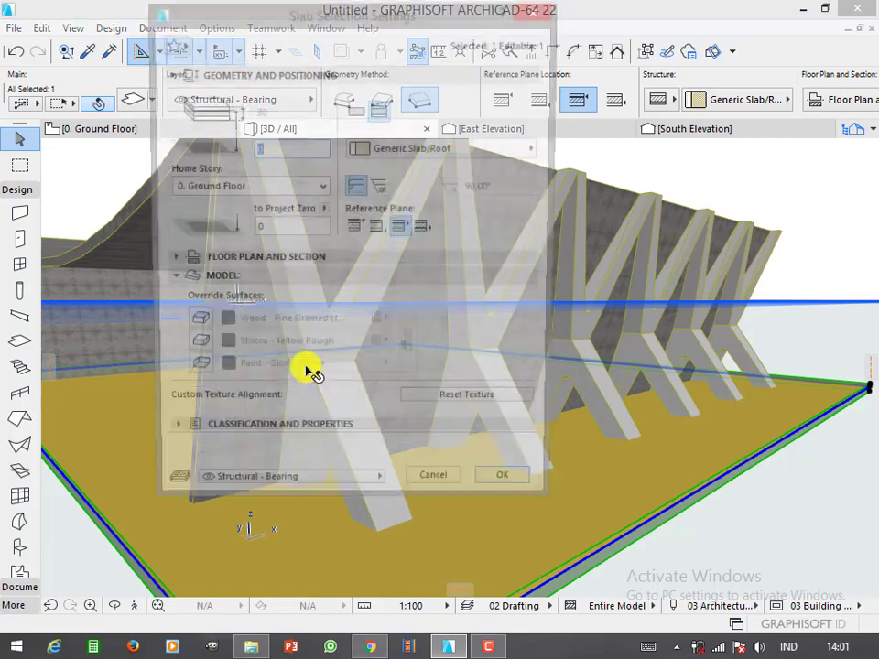
{"action": "left_click", "coordinate": [193, 325]}
{"action": "left_click", "coordinate": [192, 348]}
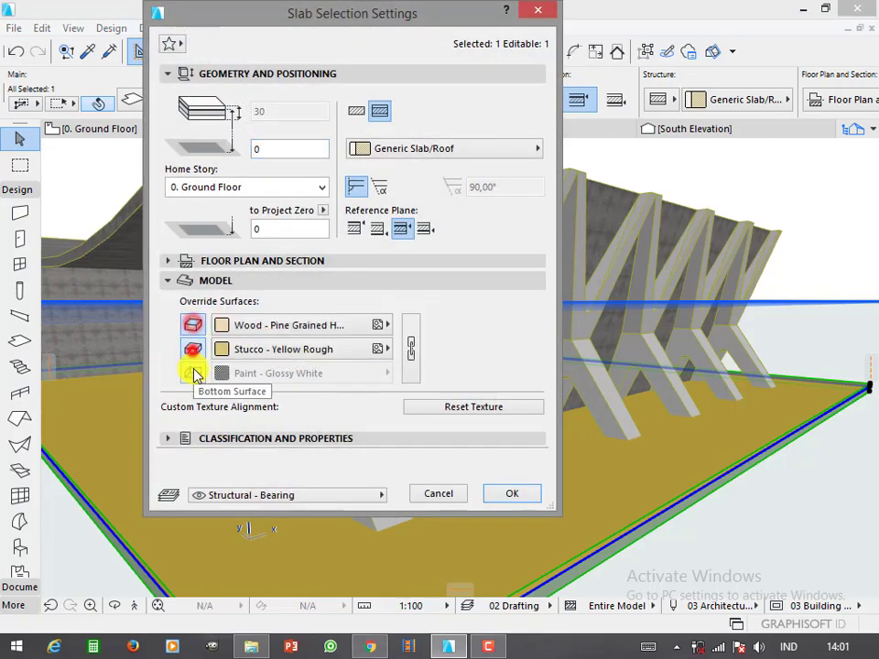
{"action": "left_click", "coordinate": [192, 373]}
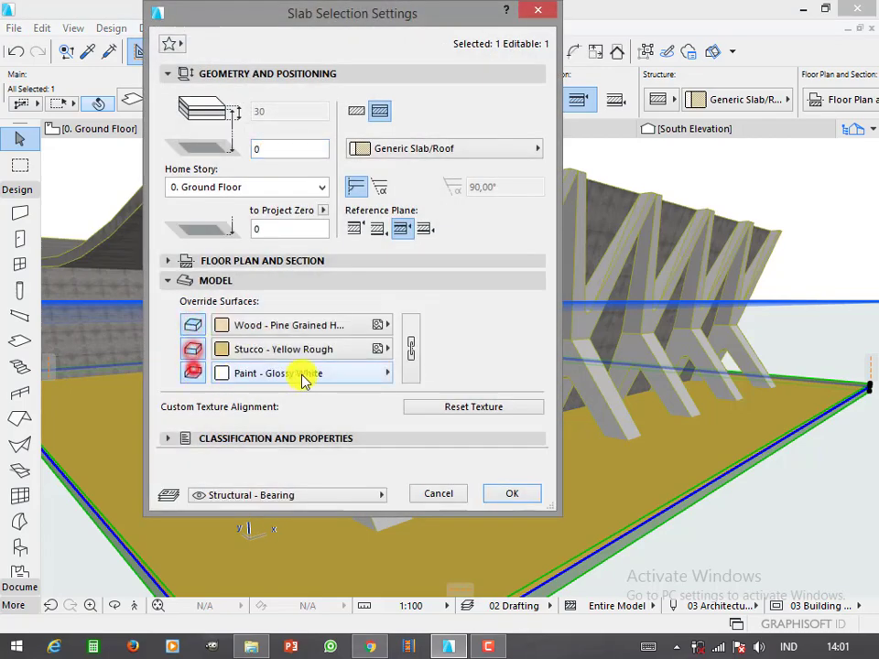
{"action": "left_click", "coordinate": [441, 494]}
{"action": "left_click", "coordinate": [746, 541]}
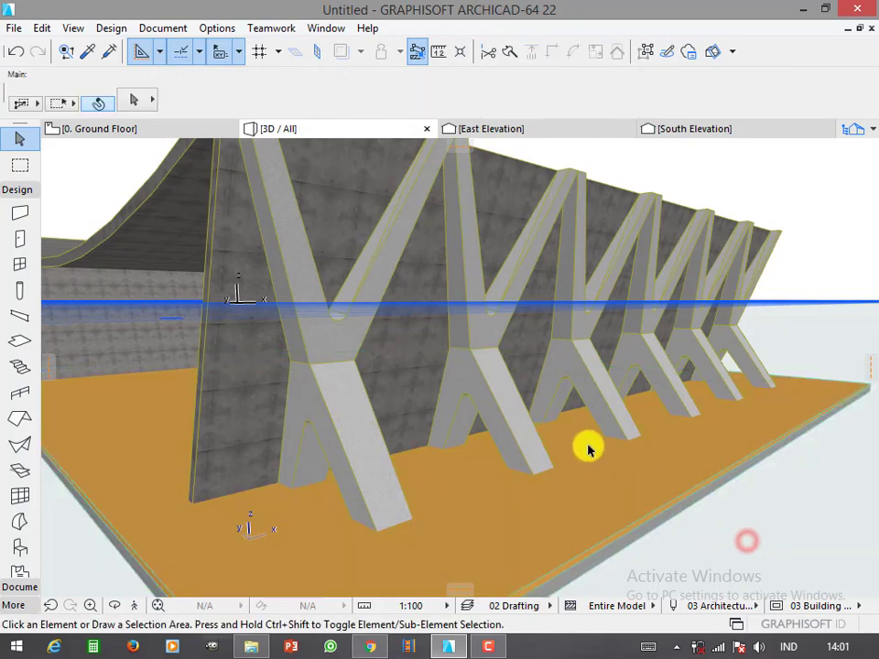
- Orbit and zoom the 3D view, then reselect the ground slab
{"action": "key", "text": "o"}
{"action": "mouse_move", "coordinate": [504, 439]}
{"action": "left_mouse_down"}
{"action": "mouse_move", "coordinate": [554, 425]}
{"action": "mouse_move", "coordinate": [440, 404]}
{"action": "mouse_move", "coordinate": [460, 476]}
{"action": "mouse_move", "coordinate": [465, 465]}
{"action": "left_mouse_up"}
{"action": "scroll", "coordinate": [440, 404], "scroll_direction": "up", "scroll_amount": 2}
{"action": "key", "text": "Escape"}
{"action": "scroll", "coordinate": [486, 509], "scroll_direction": "up", "scroll_amount": 2}
{"action": "left_click", "coordinate": [486, 509]}
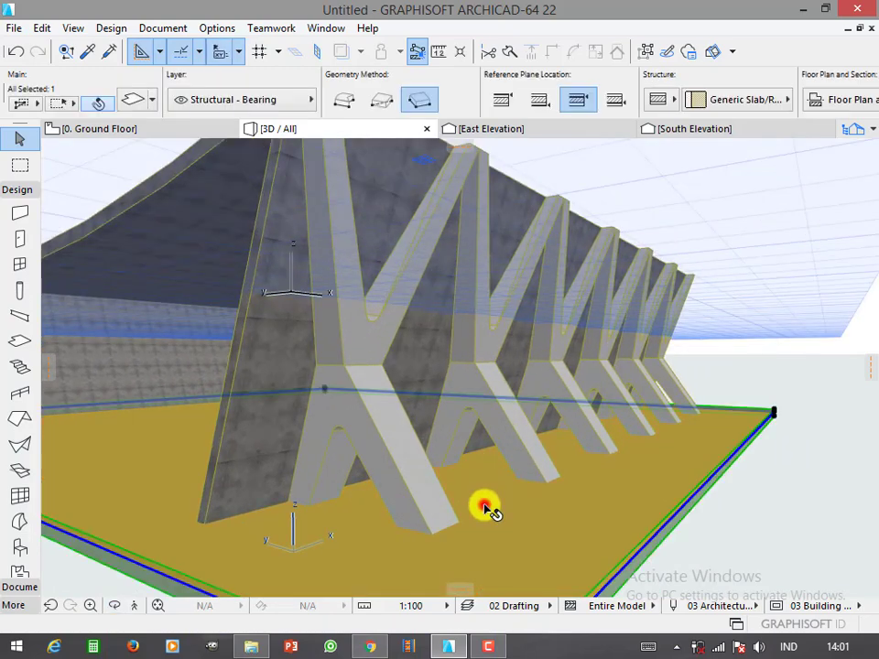
- Override and link the slab's top, side and bottom surfaces, all set to Concrete - 02
{"action": "key", "text": "ctrl+t"}
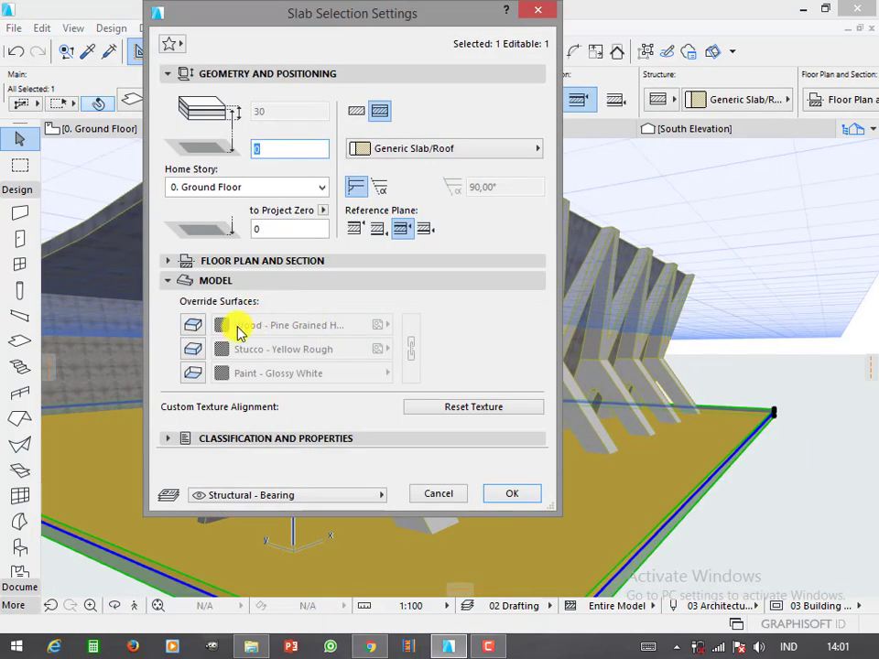
{"action": "left_click", "coordinate": [192, 324]}
{"action": "left_click", "coordinate": [193, 349]}
{"action": "left_click", "coordinate": [192, 373]}
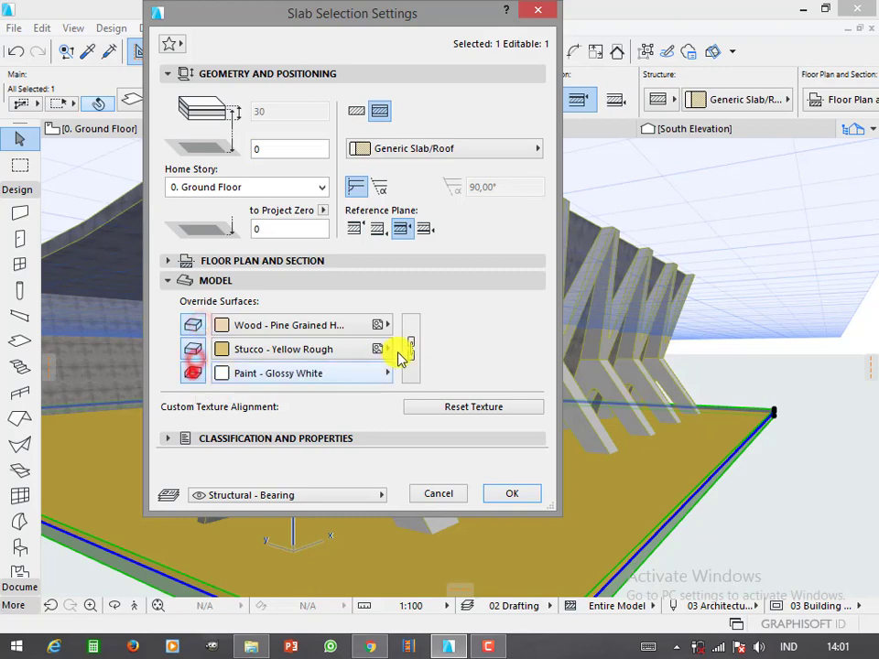
{"action": "left_click", "coordinate": [406, 354]}
{"action": "left_click", "coordinate": [314, 349]}
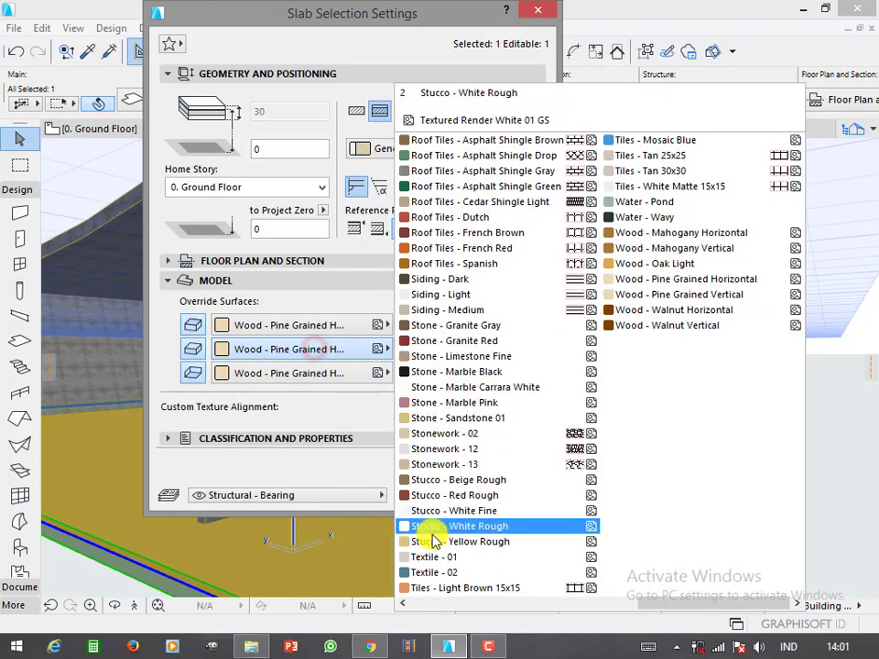
{"action": "scroll", "coordinate": [434, 540], "scroll_direction": "up", "scroll_amount": 5}
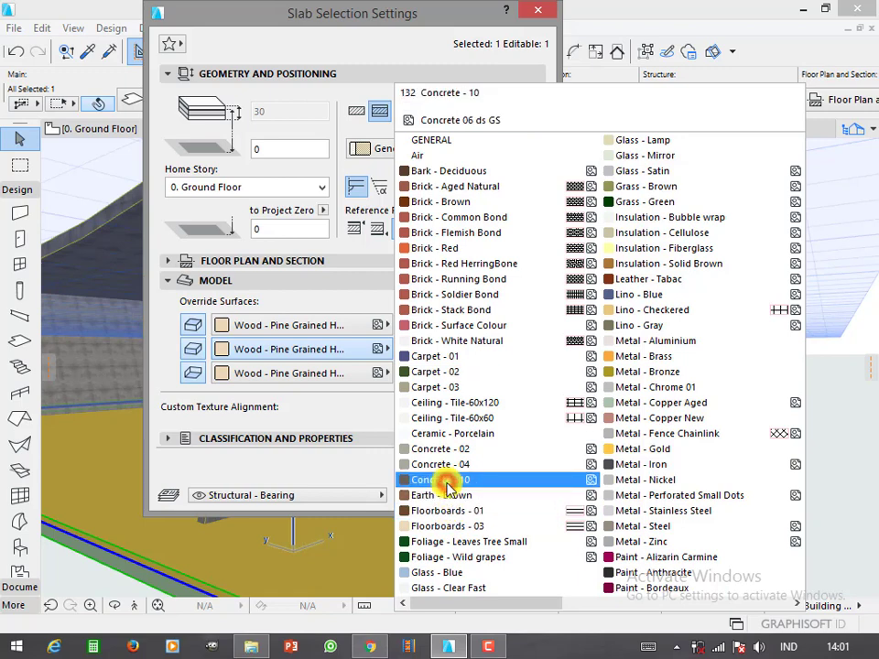
{"action": "left_click", "coordinate": [460, 448]}
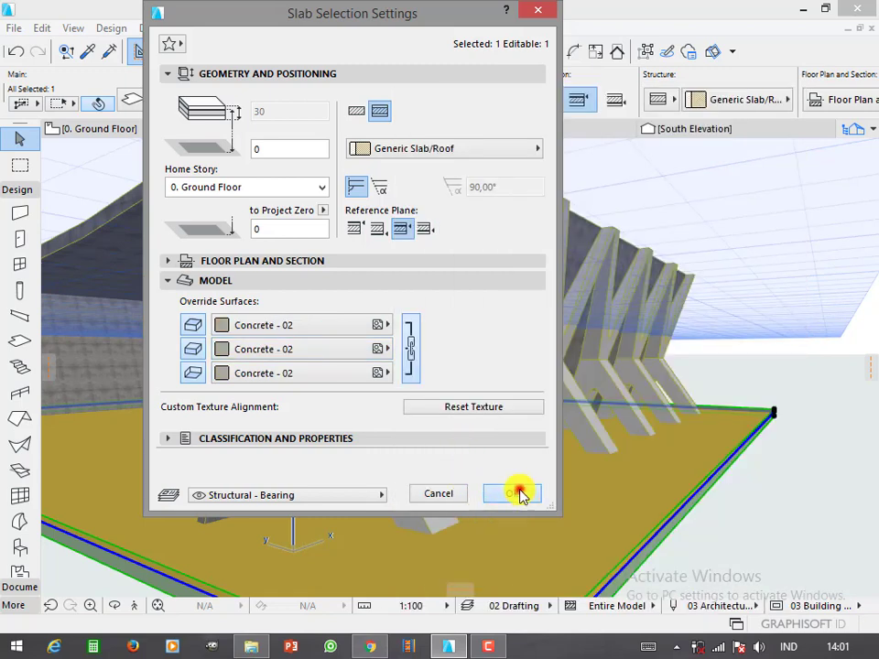